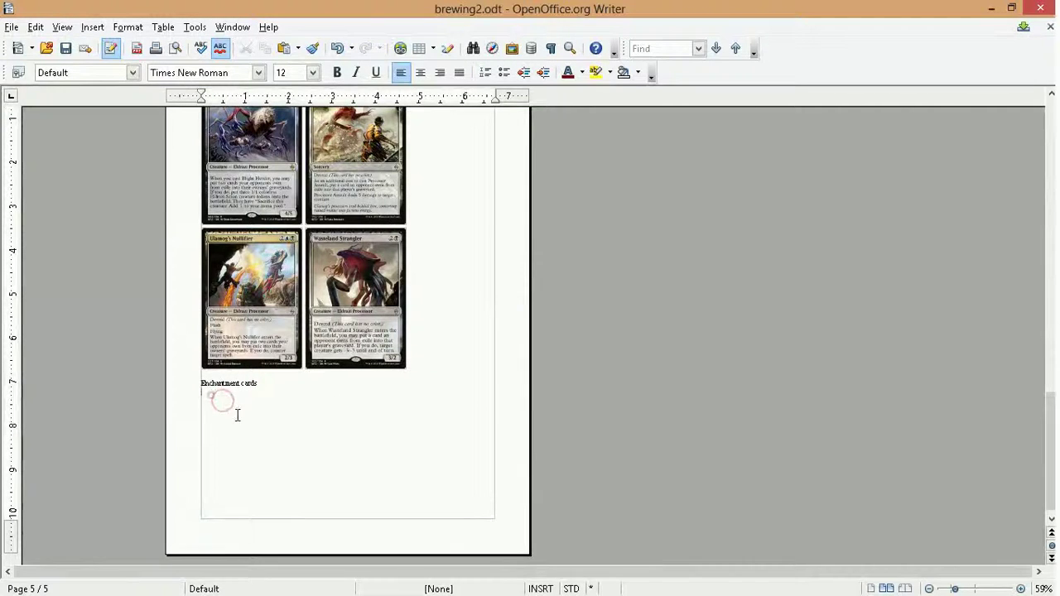
Review the card images on all five pages of the document, from the first page to the Processors section.
scroll(774, 320, up, 3)
drag(1049, 379, 1052, 238)
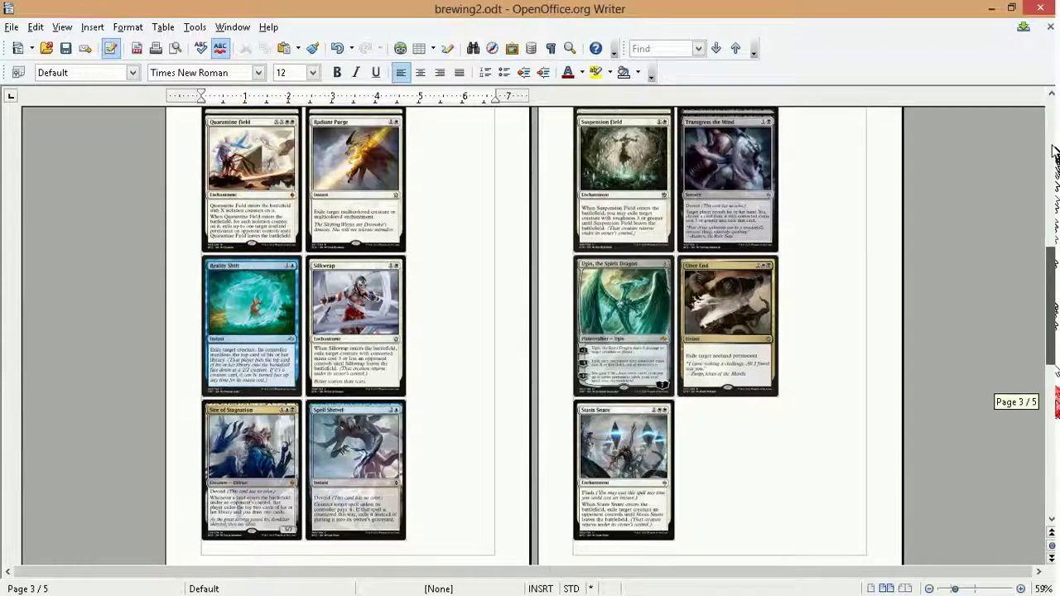
drag(943, 173, 439, 239)
scroll(539, 272, down, 3)
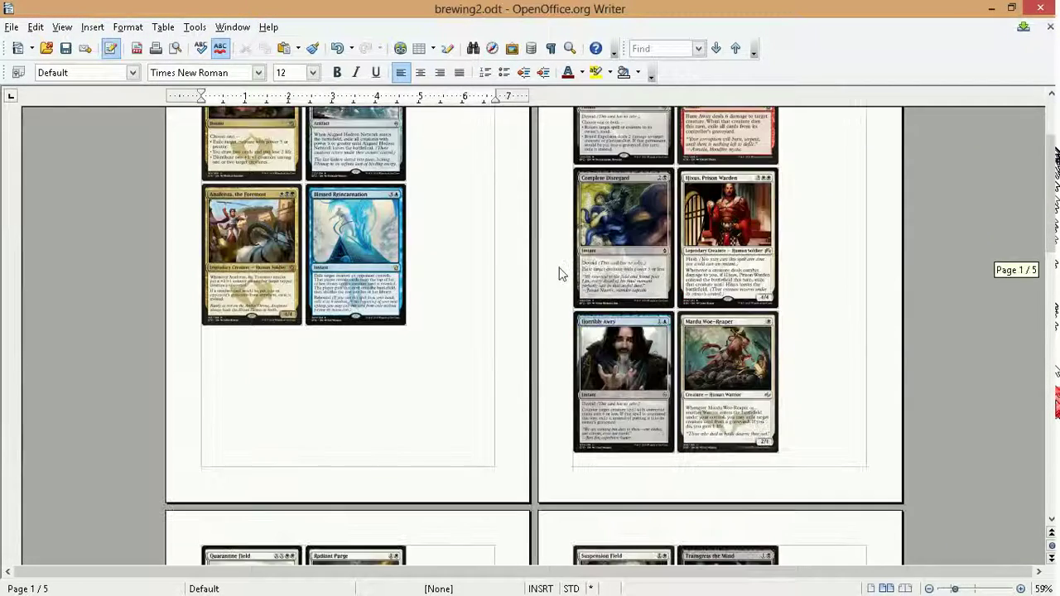
scroll(481, 236, down, 3)
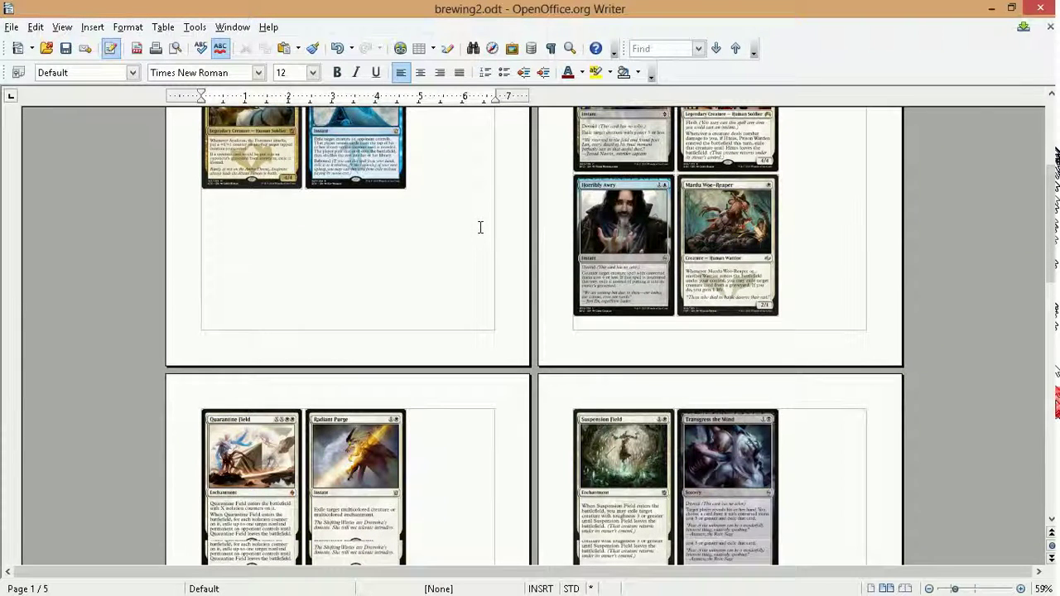
scroll(479, 211, down, 3)
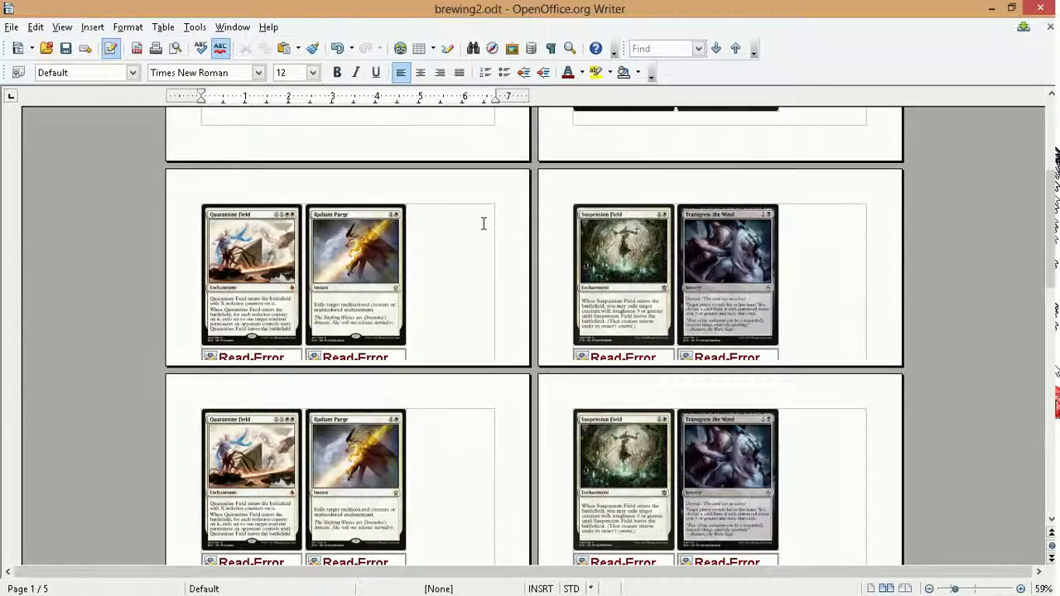
scroll(484, 225, down, 3)
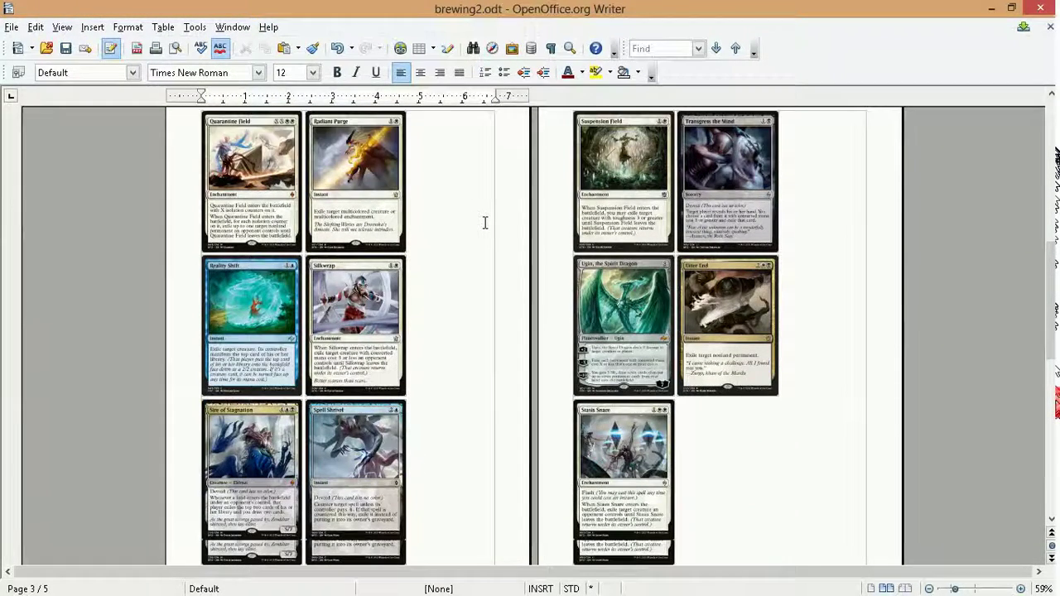
scroll(486, 228, down, 5)
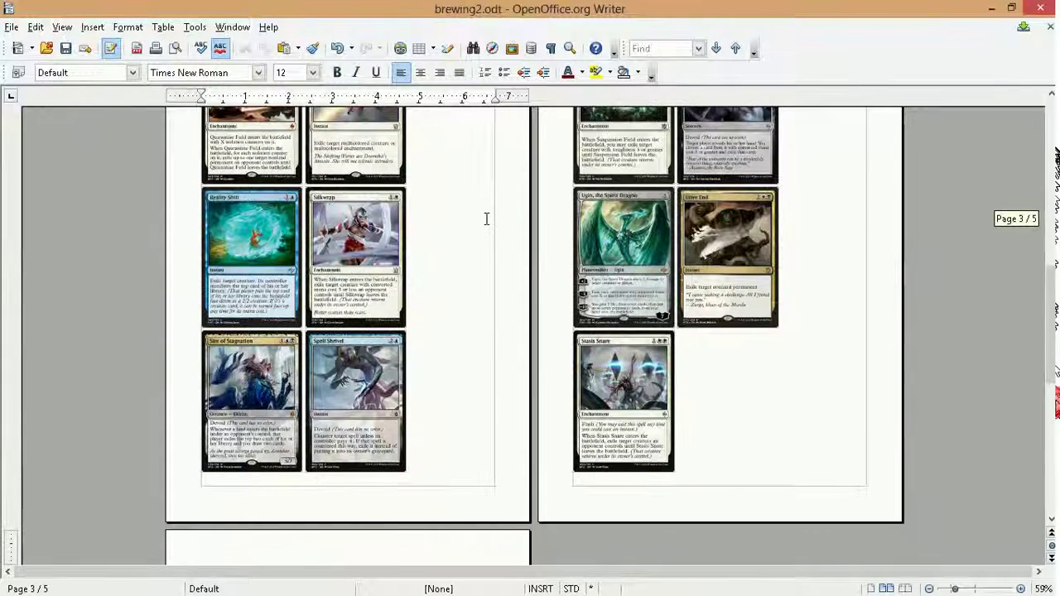
scroll(490, 244, down, 5)
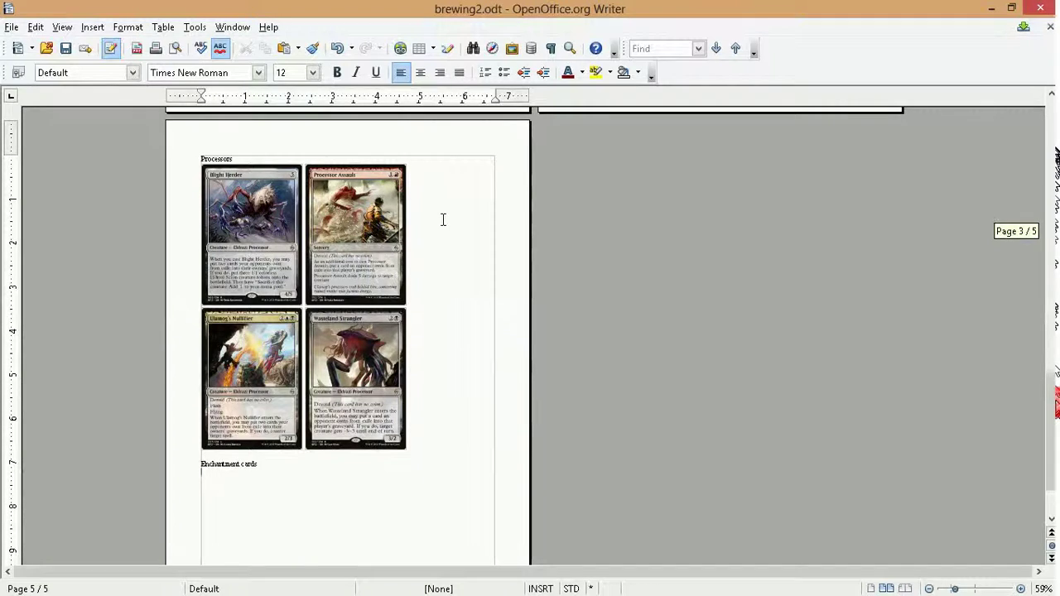
Examine the exile cards around Stasis Snare and compare them with the cards in the Processors section.
scroll(436, 240, up, 8)
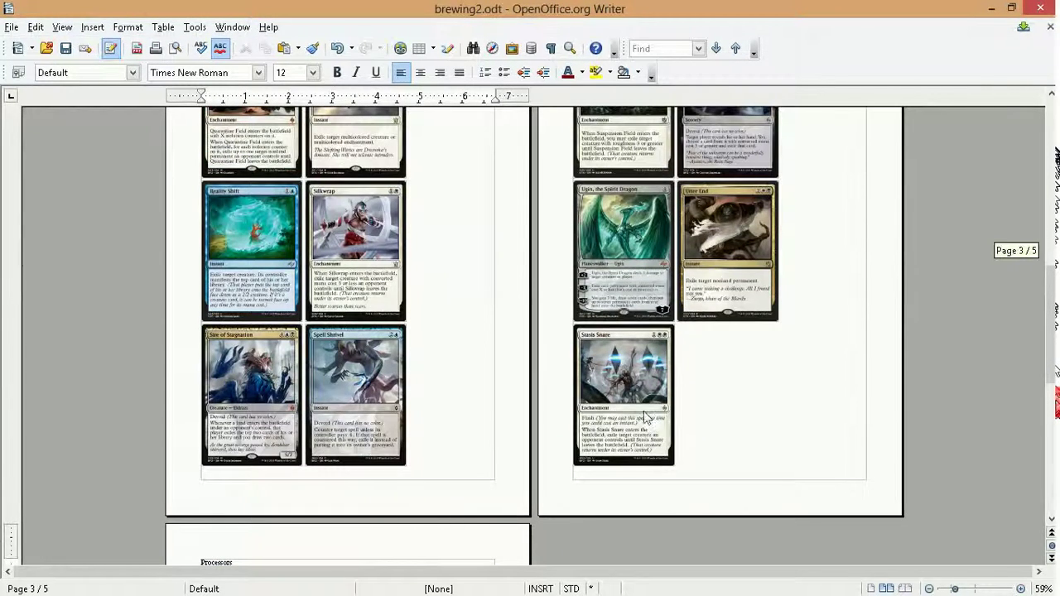
click(692, 387)
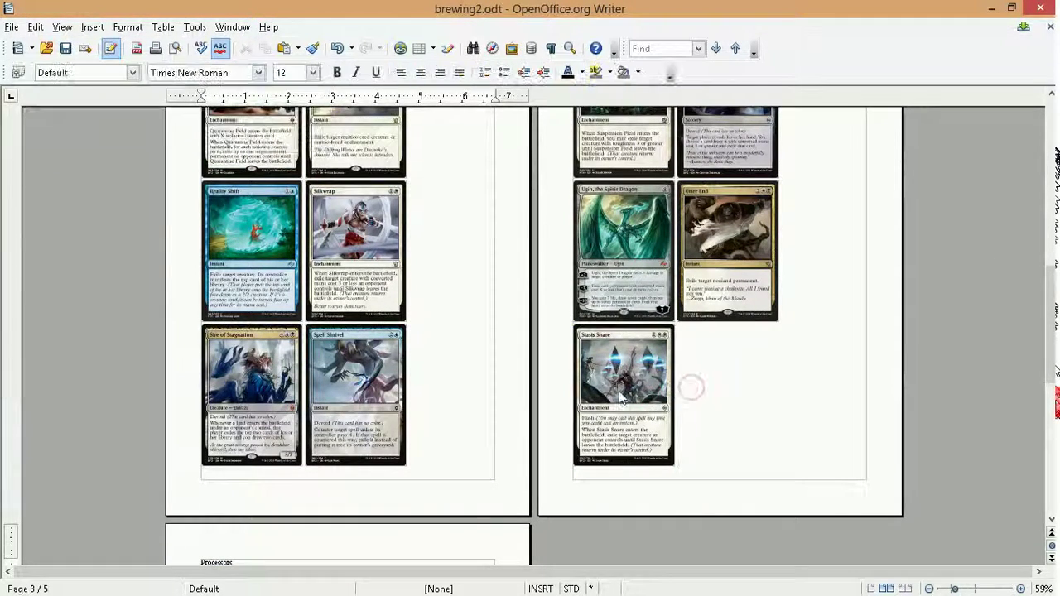
scroll(433, 284, down, 5)
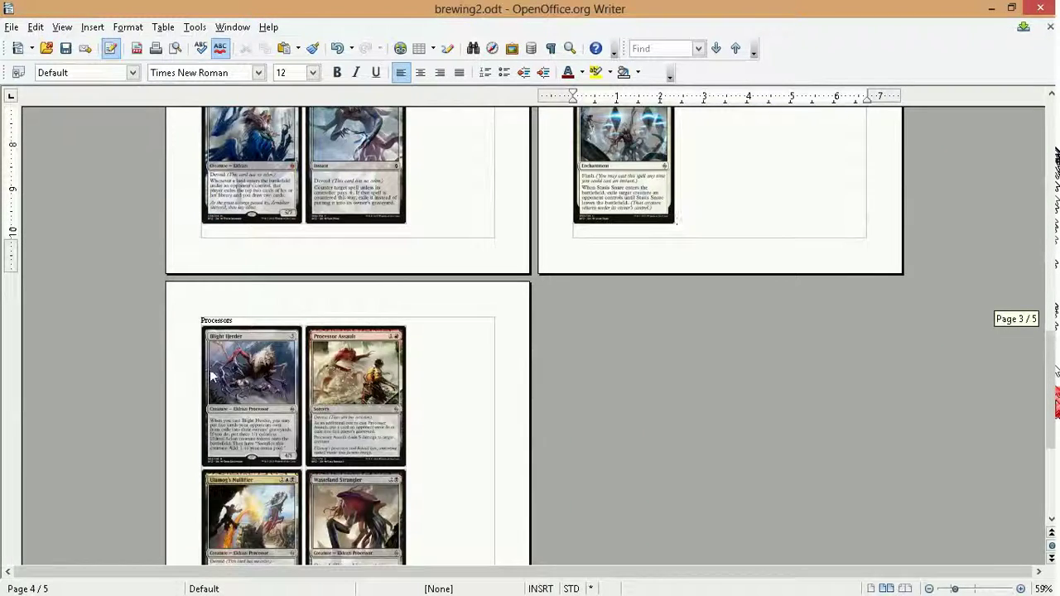
scroll(447, 410, down, 1)
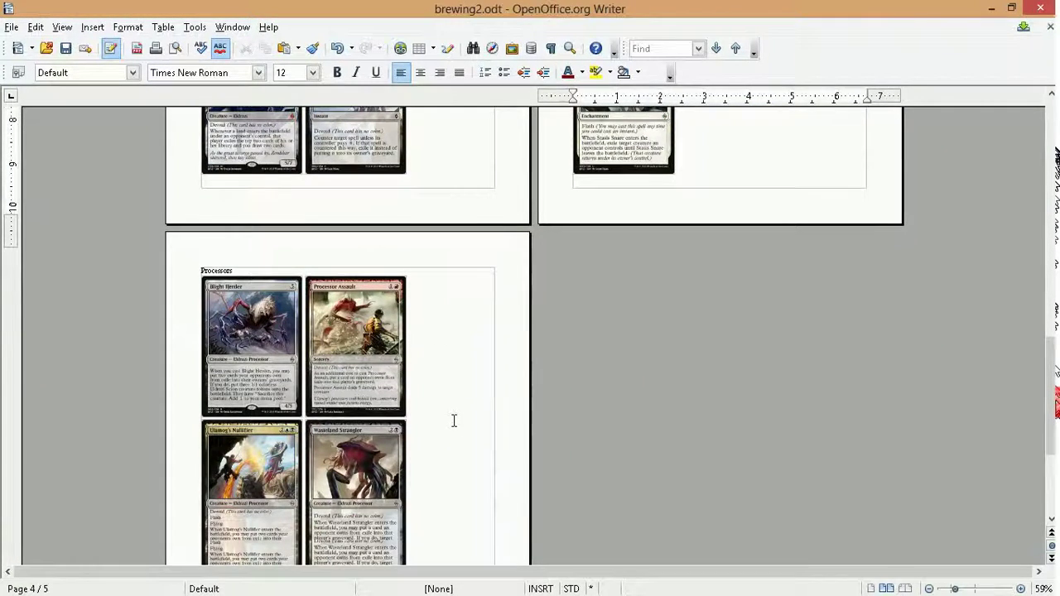
scroll(454, 421, down, 3)
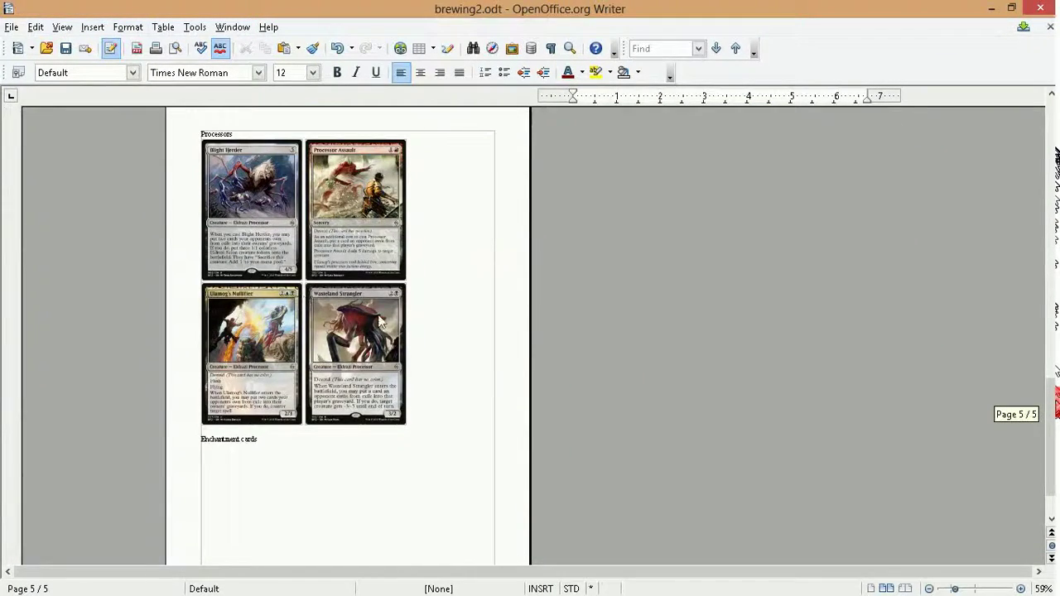
scroll(417, 330, up, 1)
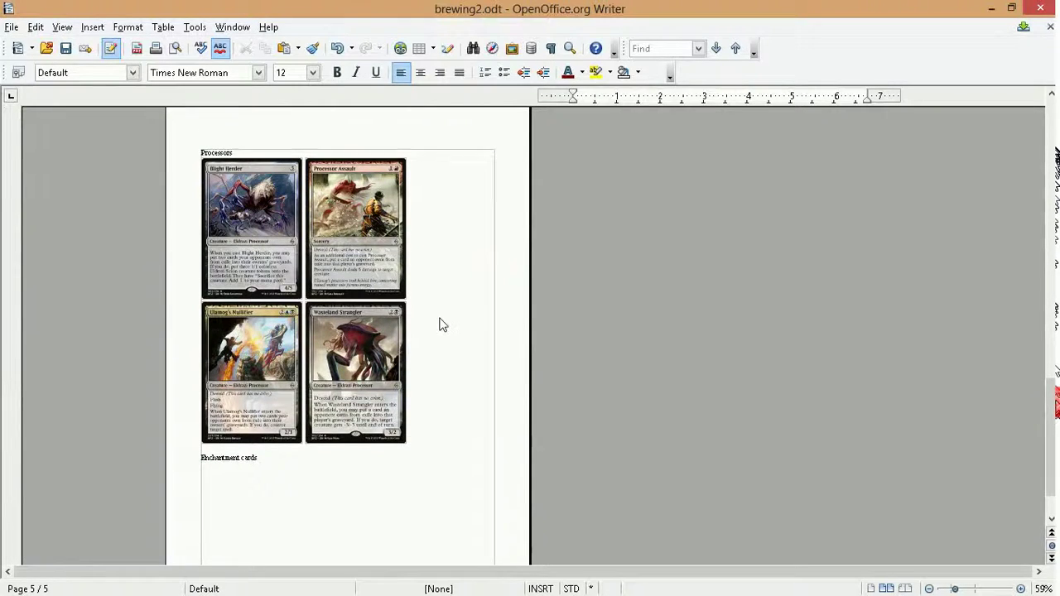
scroll(448, 325, up, 10)
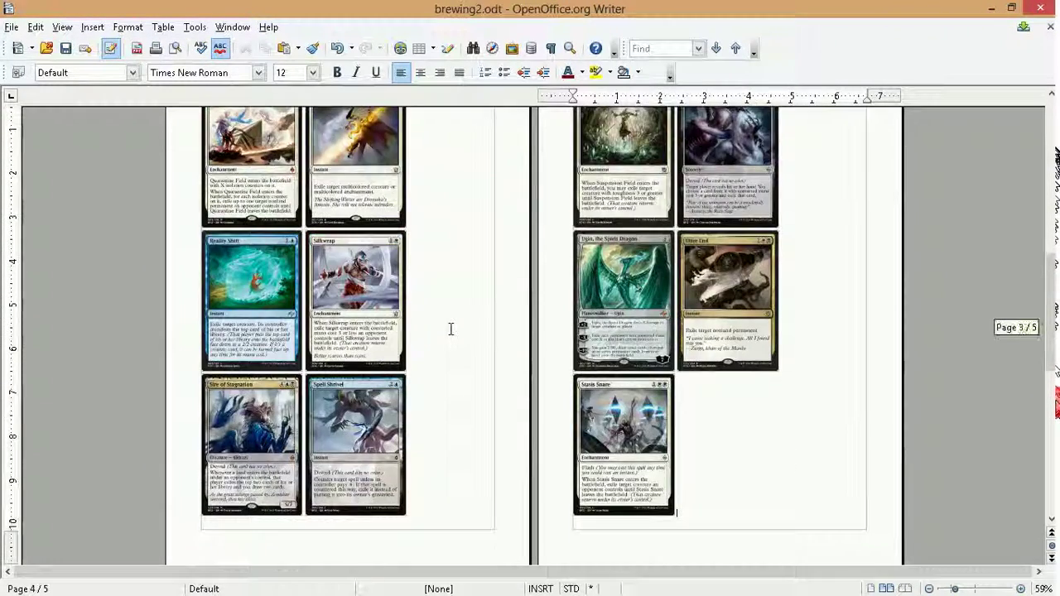
scroll(447, 266, down, 5)
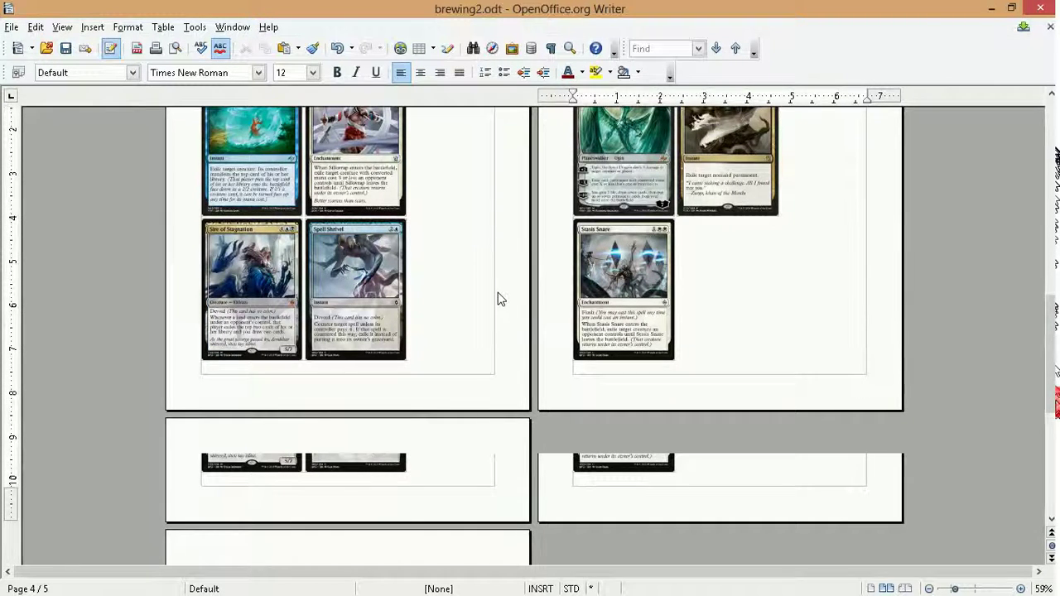
scroll(500, 299, down, 3)
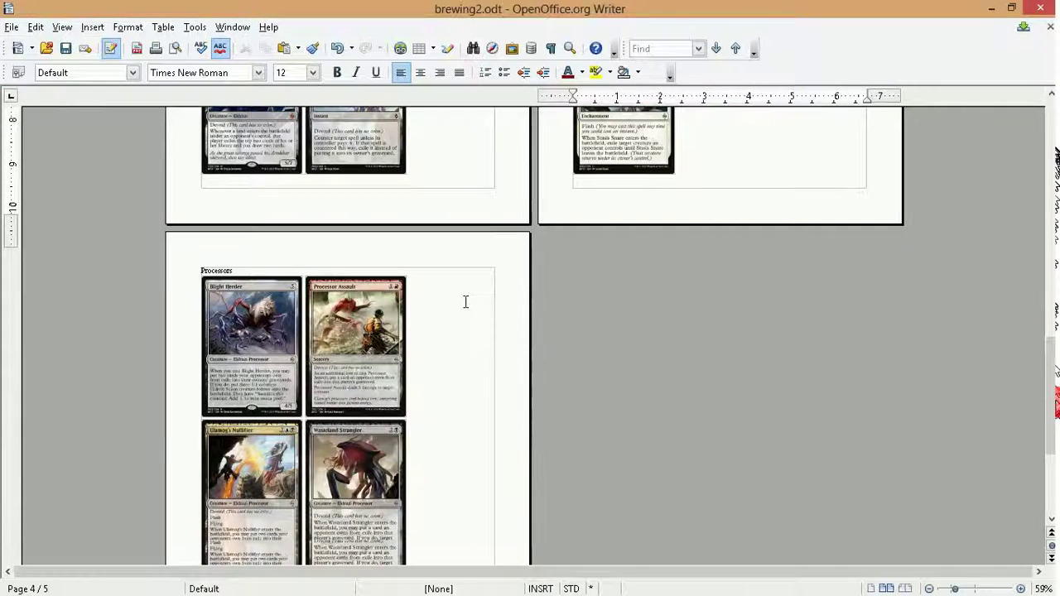
Place the text cursor on the empty line below the "Enchantment cards" heading on page 5.
scroll(466, 302, down, 4)
click(251, 406)
click(241, 384)
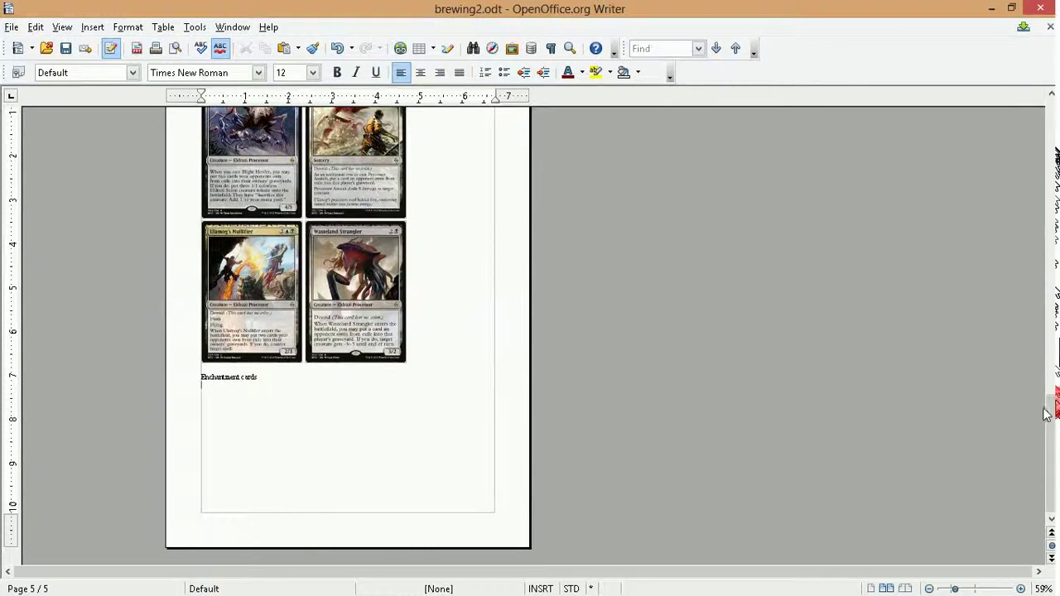
Break all the linked Image.ashx graphics in the document through Edit Links and confirm the removal.
drag(1052, 419, 1052, 399)
drag(1054, 264, 1053, 255)
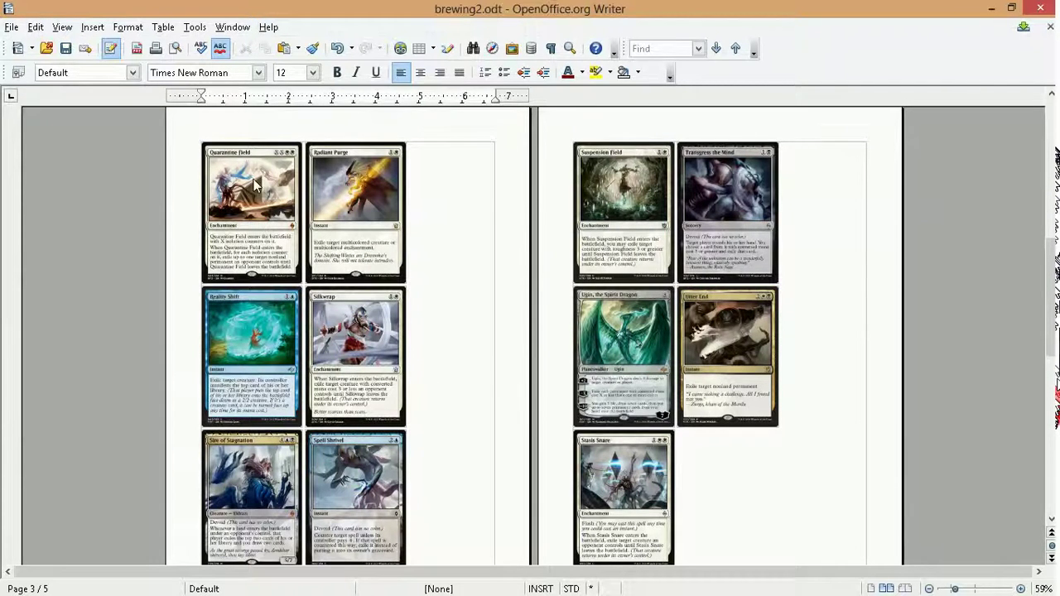
scroll(480, 286, up, 15)
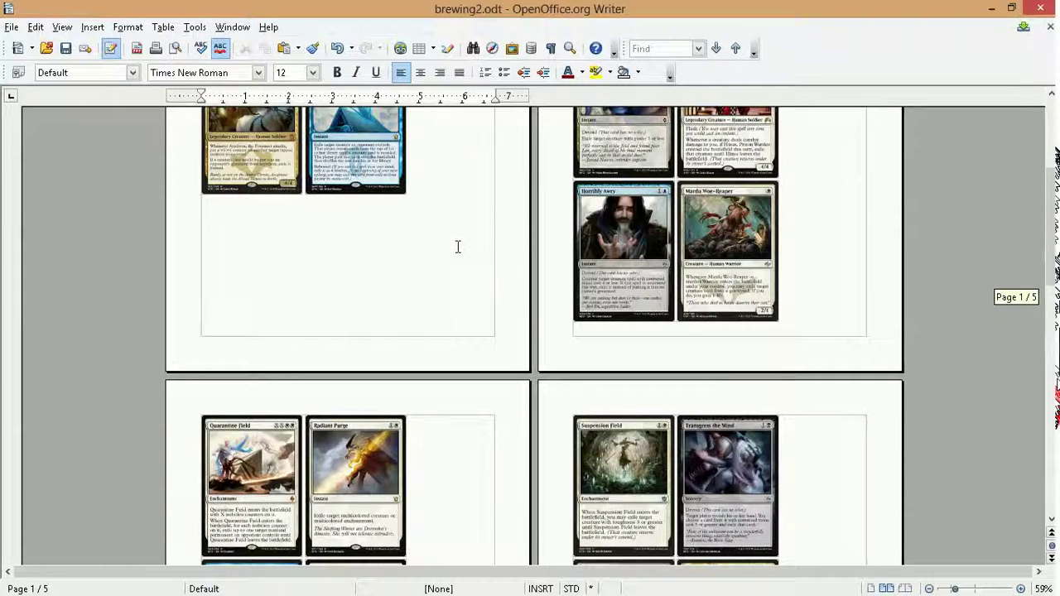
click(35, 26)
click(36, 27)
click(37, 26)
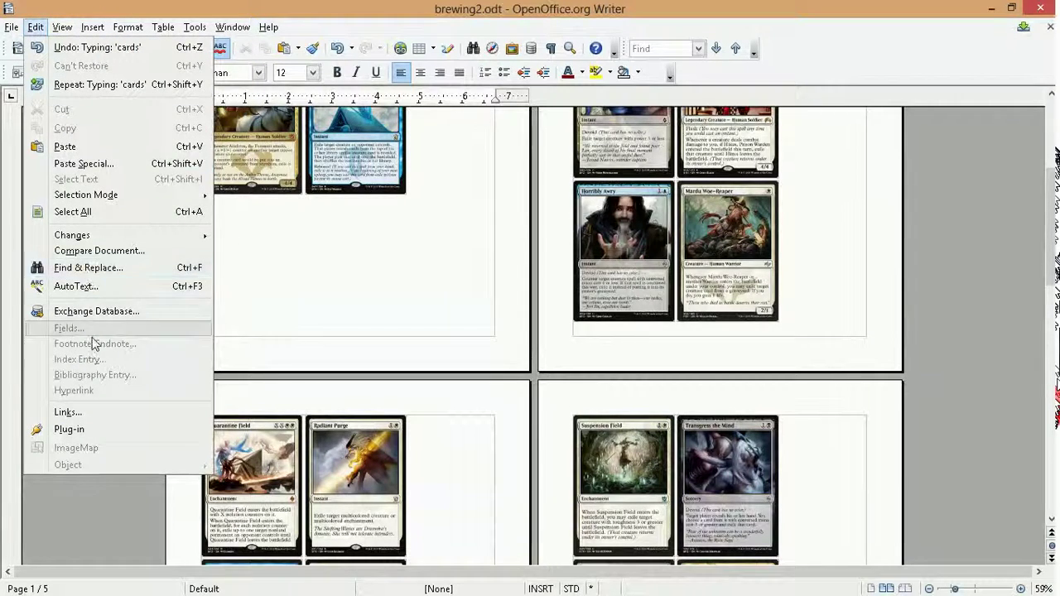
click(91, 412)
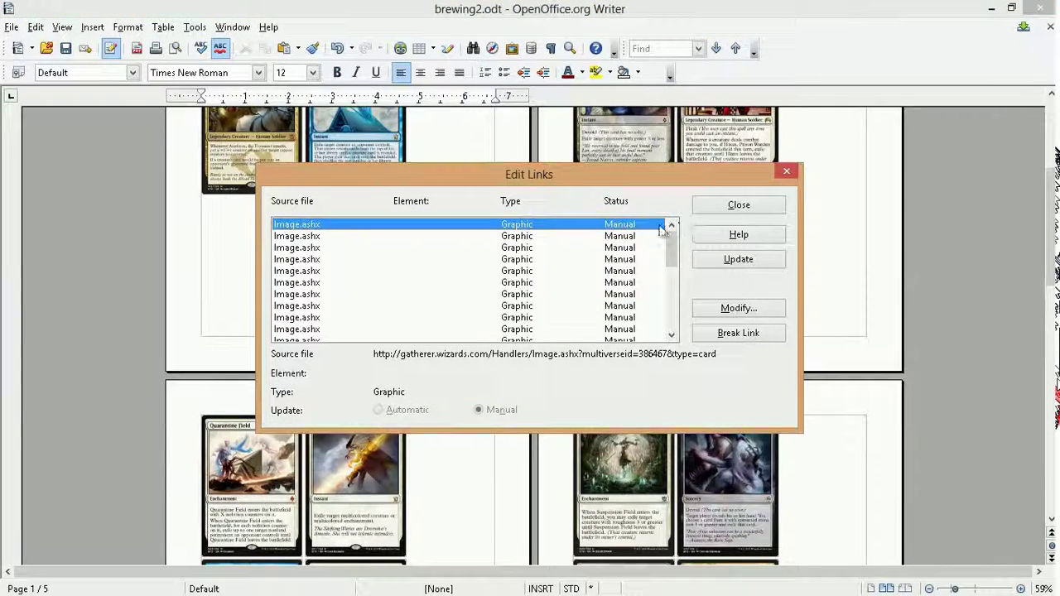
drag(669, 238, 669, 301)
shift+click(582, 330)
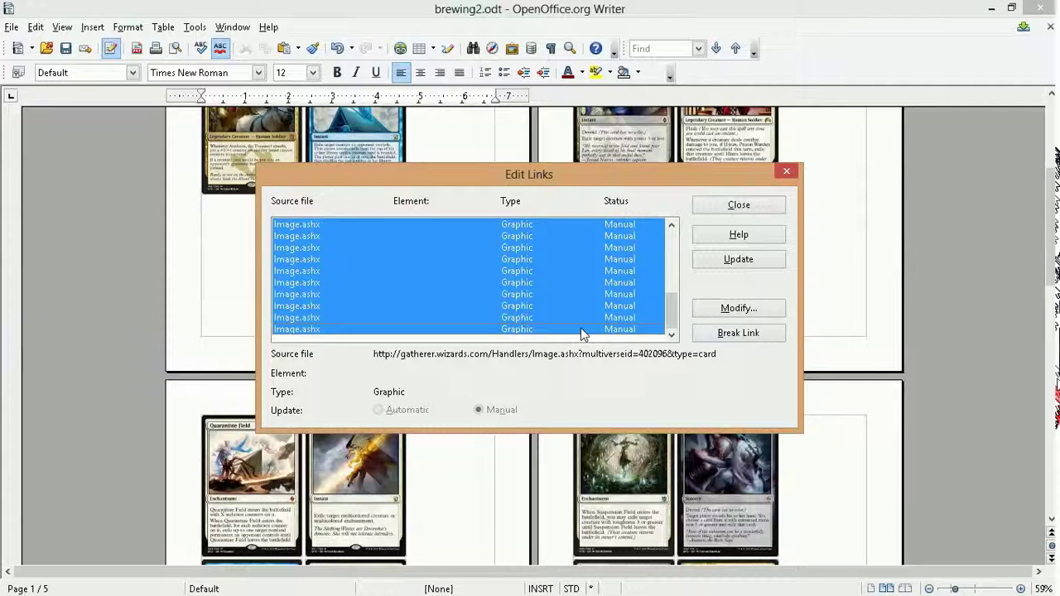
click(746, 332)
click(506, 328)
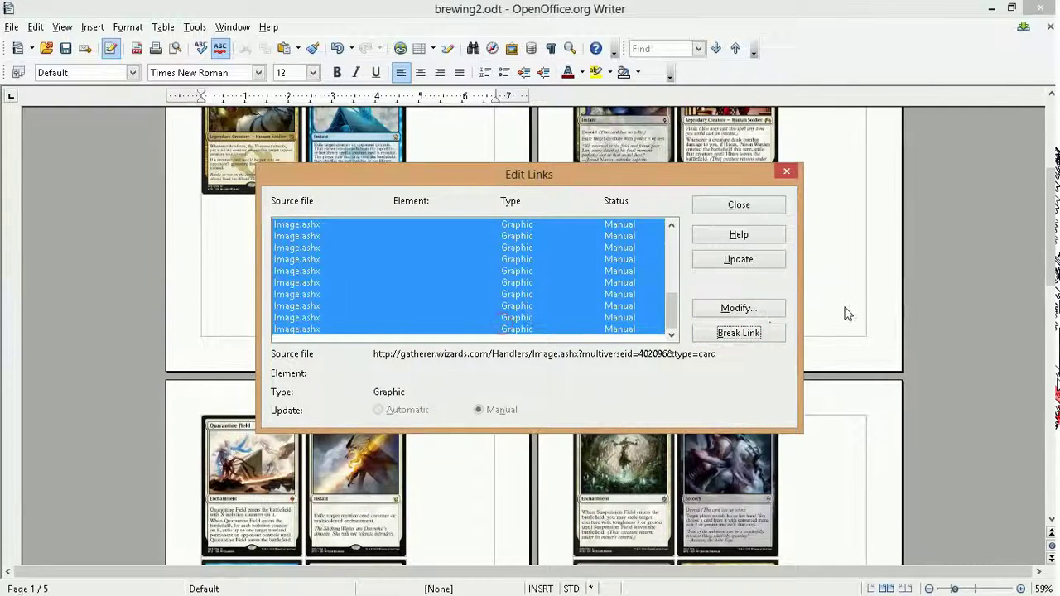
Switch to Chrome, close the audio noise reduction search and the MP3 converter guide, and show the Gatherer card search.
click(1034, 69)
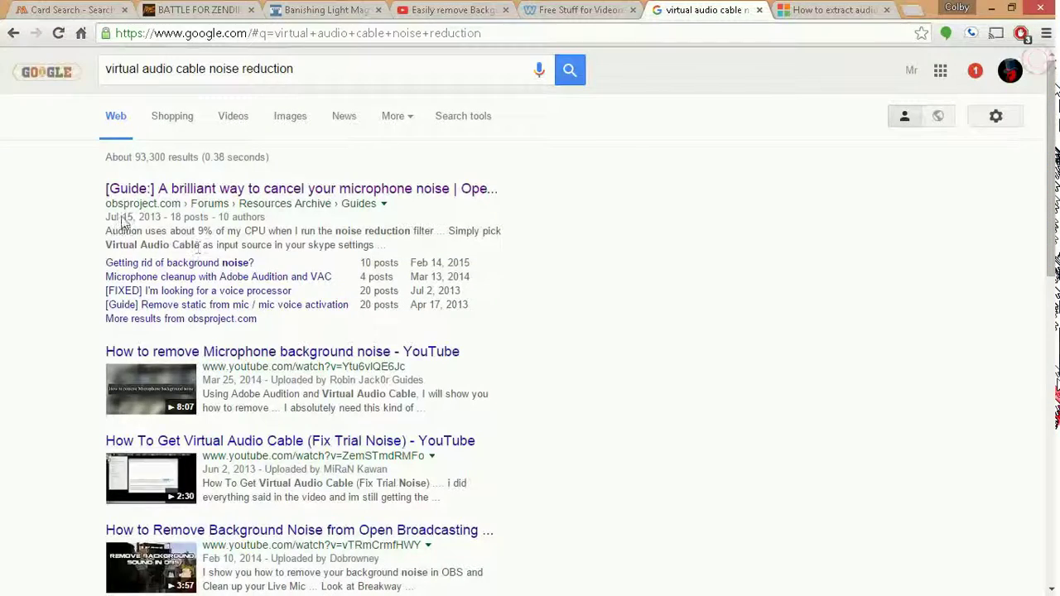
scroll(315, 132, down, 1)
click(760, 12)
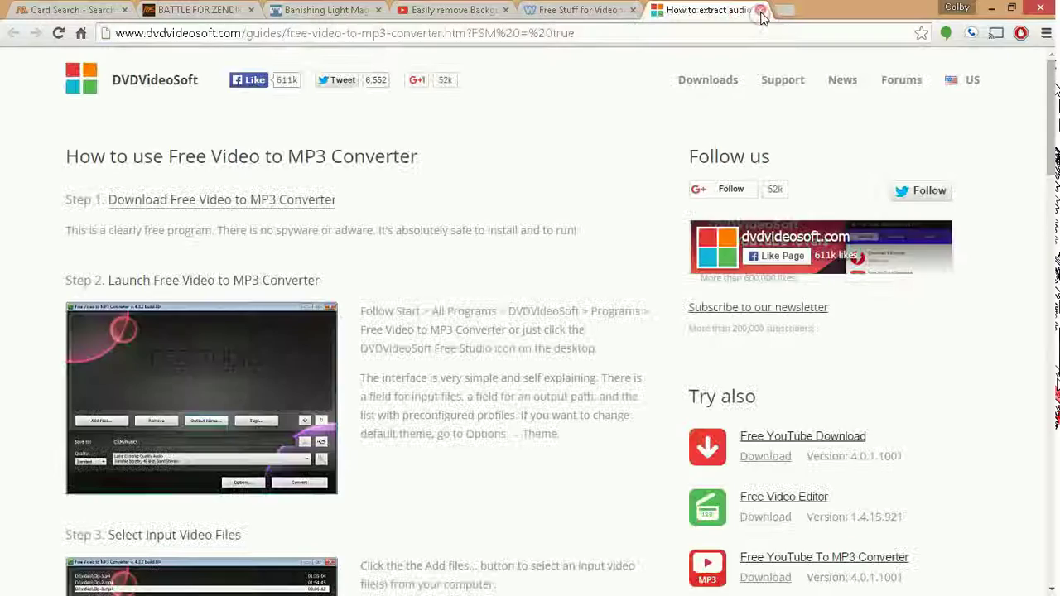
click(761, 11)
click(235, 10)
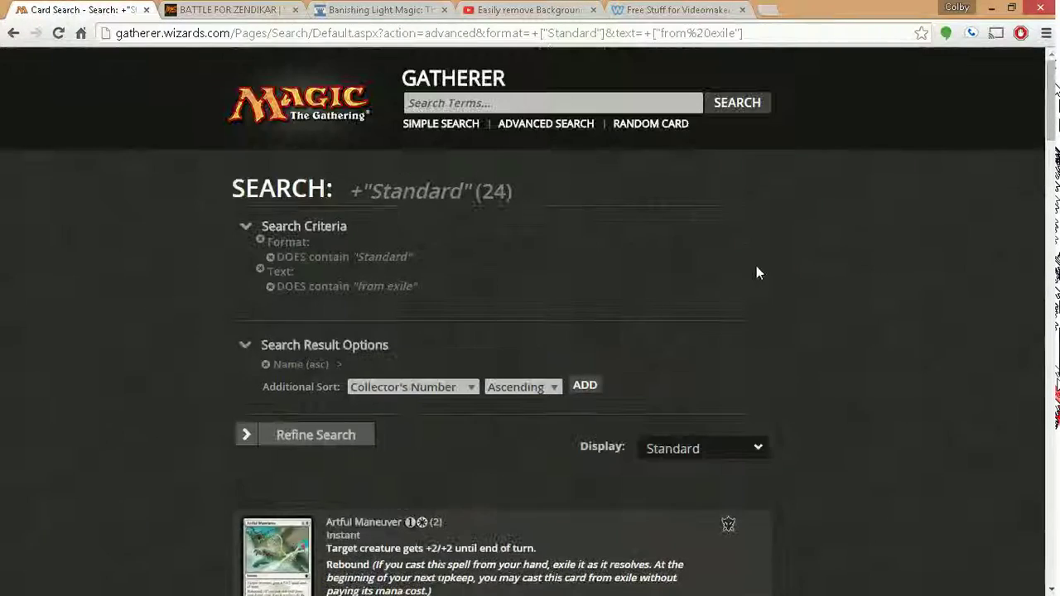
Refine the Gatherer search by removing the "from exile" text condition, keeping the Standard format condition.
click(330, 443)
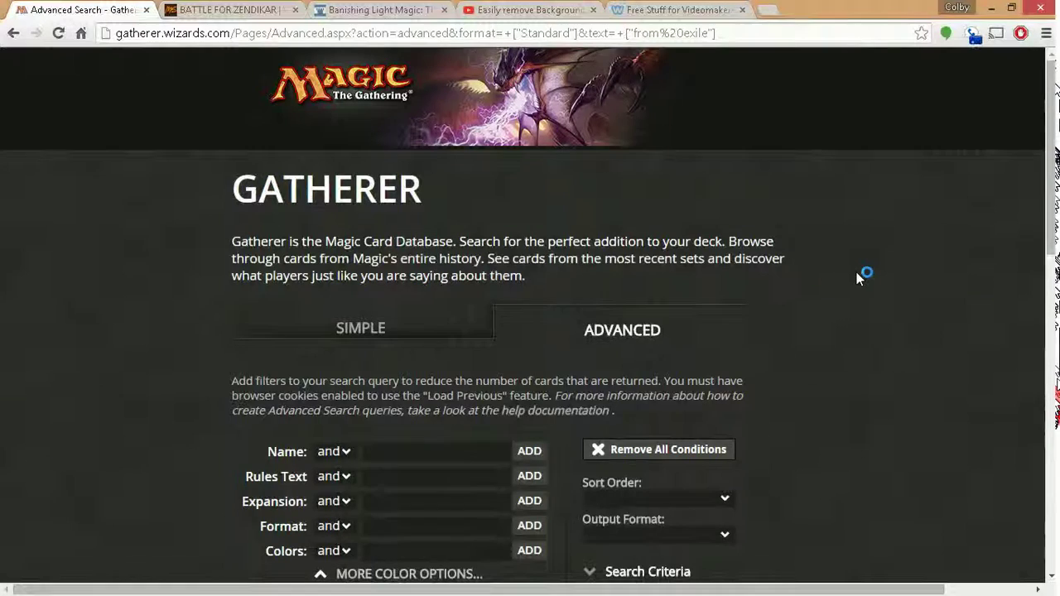
scroll(858, 264, down, 4)
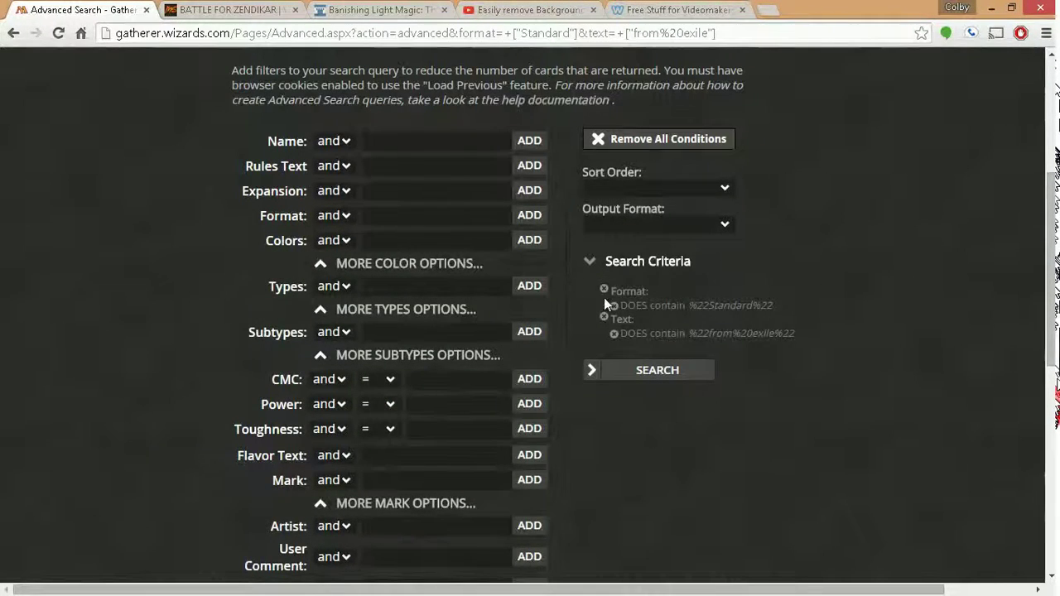
click(614, 334)
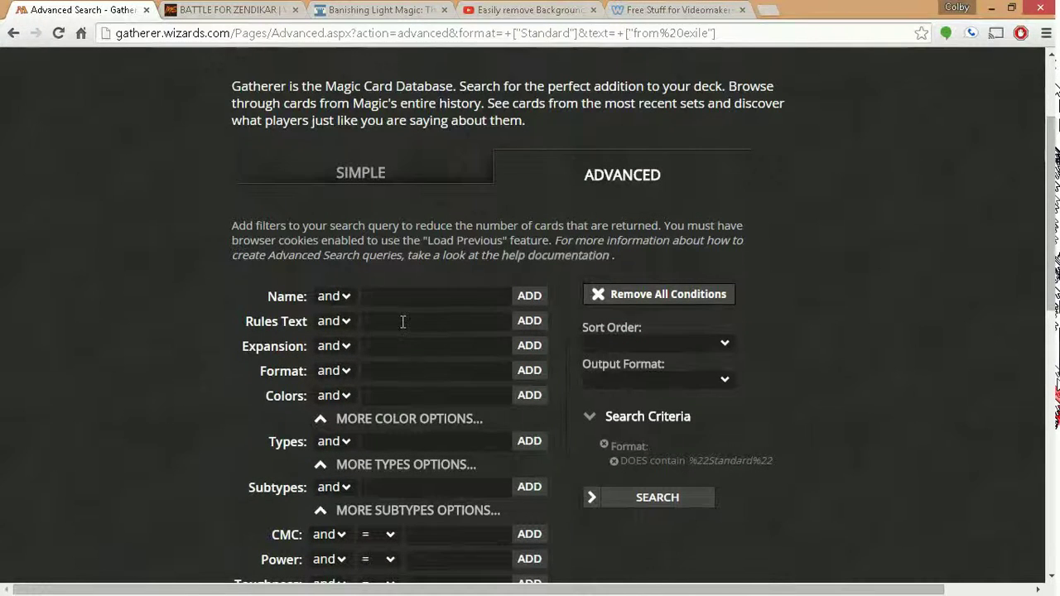
Add the rules text condition "each enchantment" and run the card search.
click(403, 322)
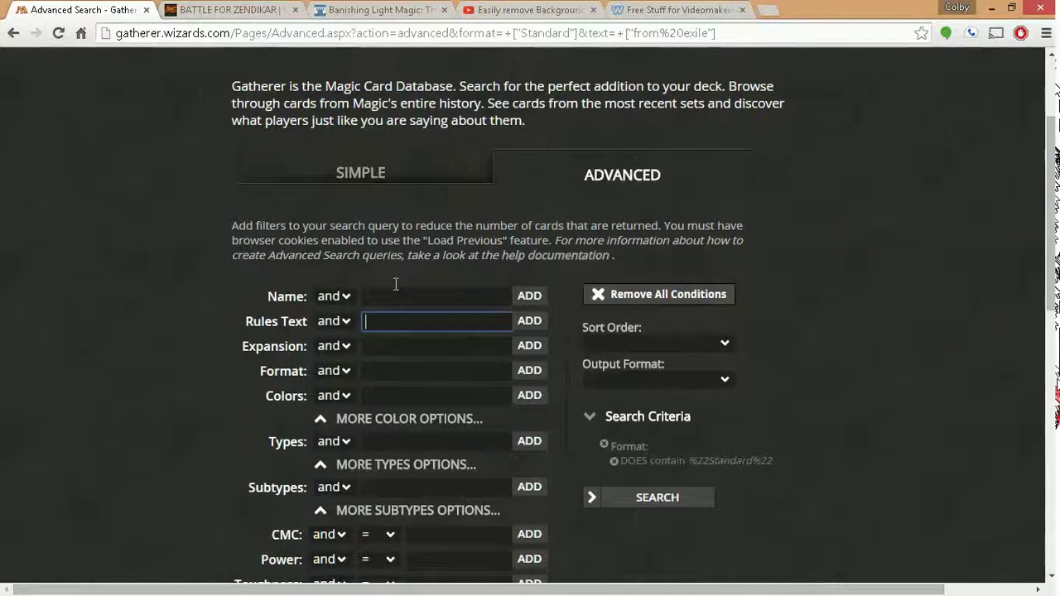
text(each enchantment)
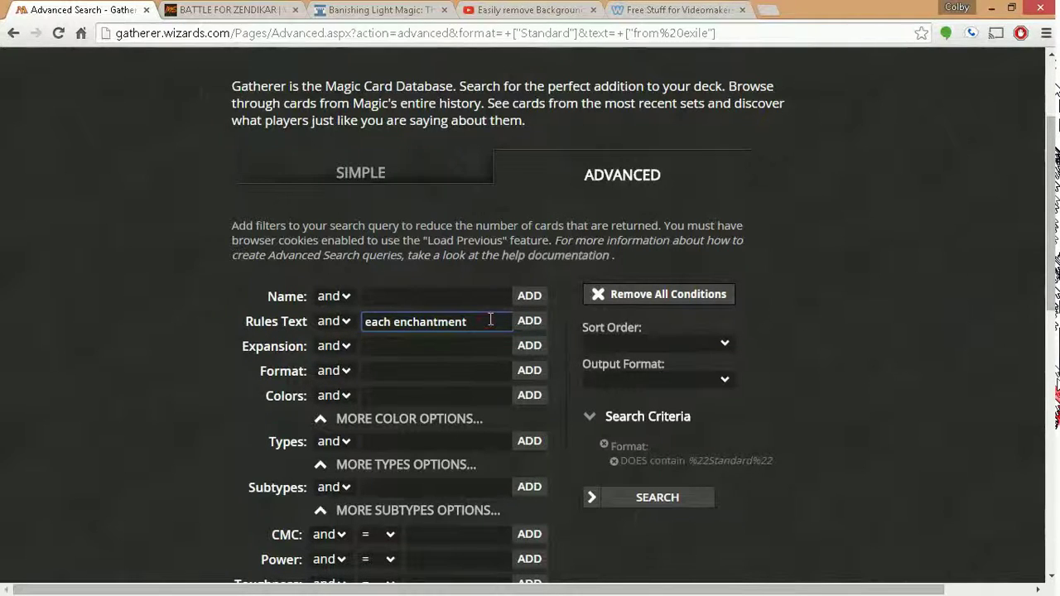
click(535, 321)
click(627, 522)
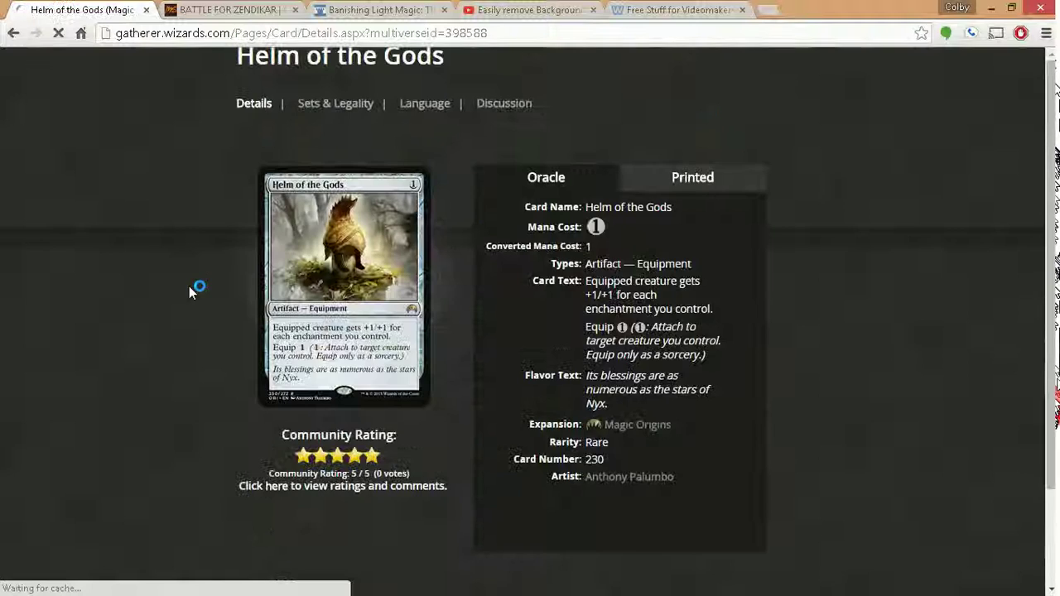
Copy the Helm of the Gods card image and switch back to the brewing2.odt document in OpenOffice Writer.
scroll(196, 313, down, 2)
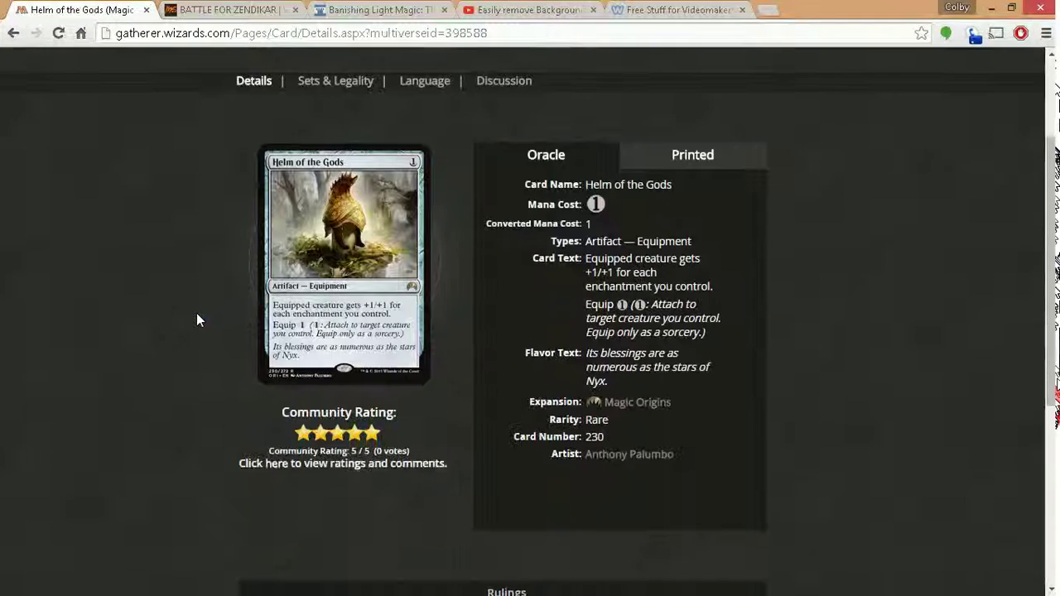
right_click(330, 256)
click(369, 304)
mouse_move(1034, 255)
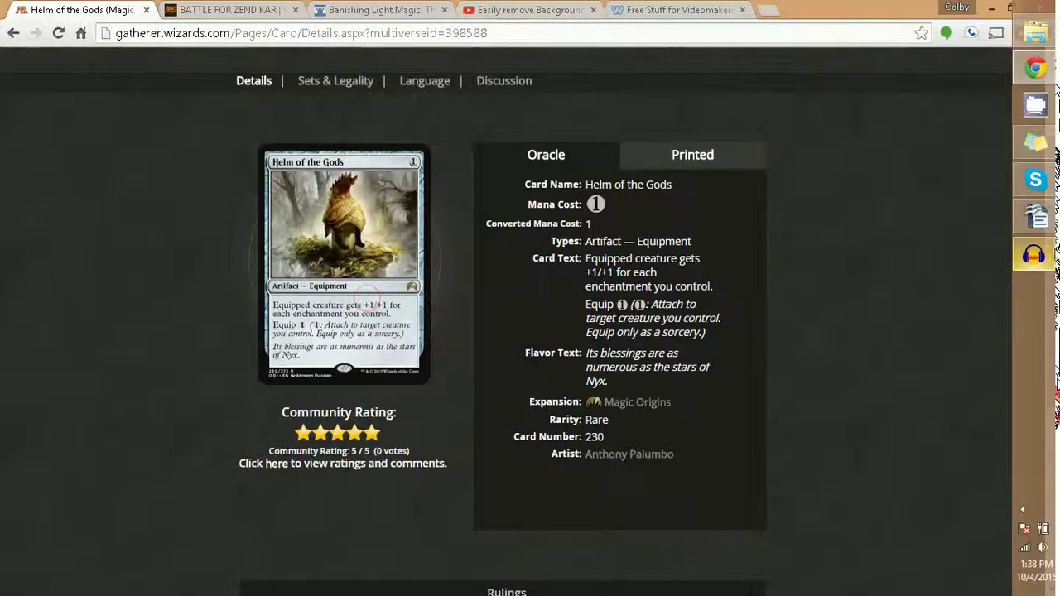
click(1035, 217)
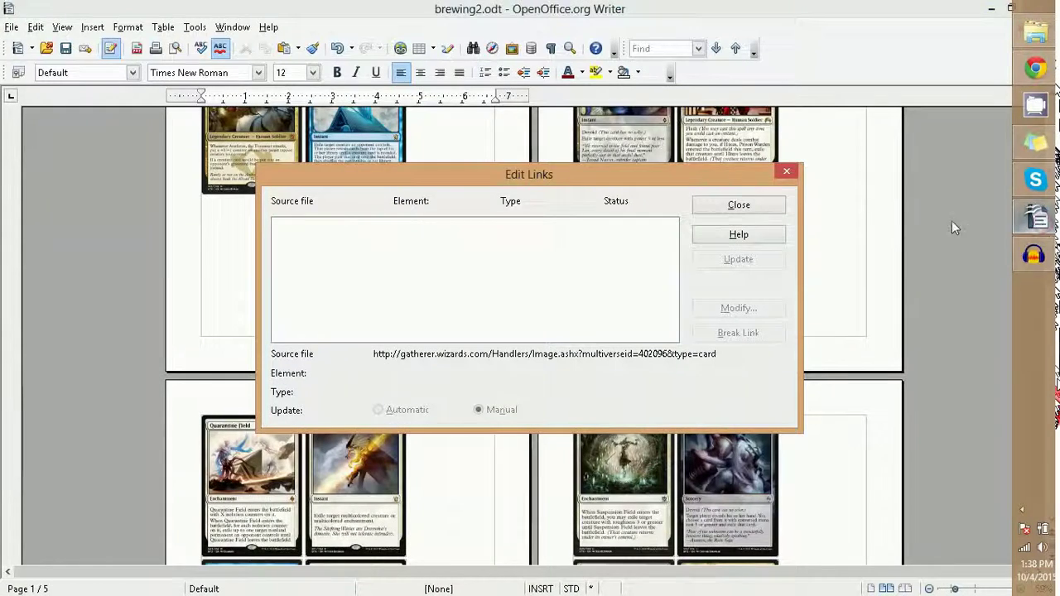
Close the Edit Links dialog and paste the Helm of the Gods card image after the "Enchantment cards" heading at the document's end.
click(774, 210)
scroll(547, 281, down, 15)
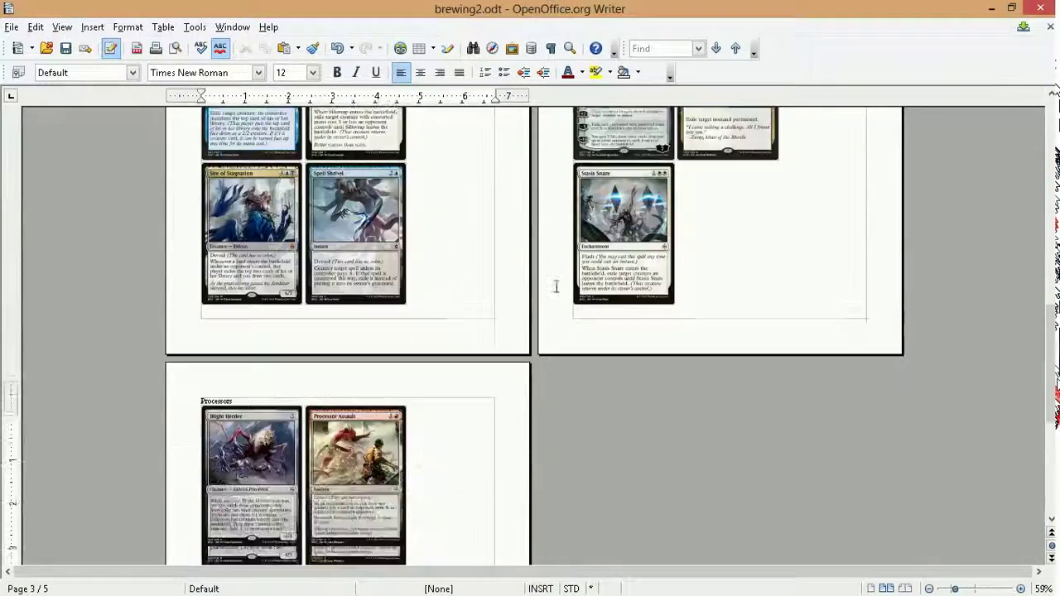
right_click(239, 410)
click(204, 396)
right_click(201, 393)
click(244, 382)
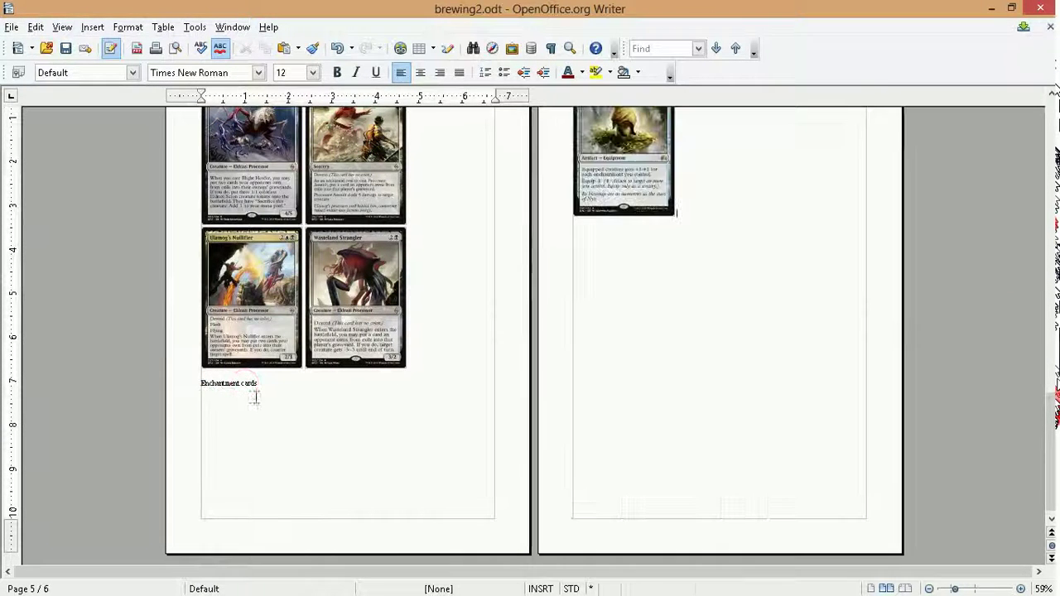
Switch to Chrome and remove the "each enchantment" text condition from the Gatherer search, keeping the Standard format condition.
click(1042, 76)
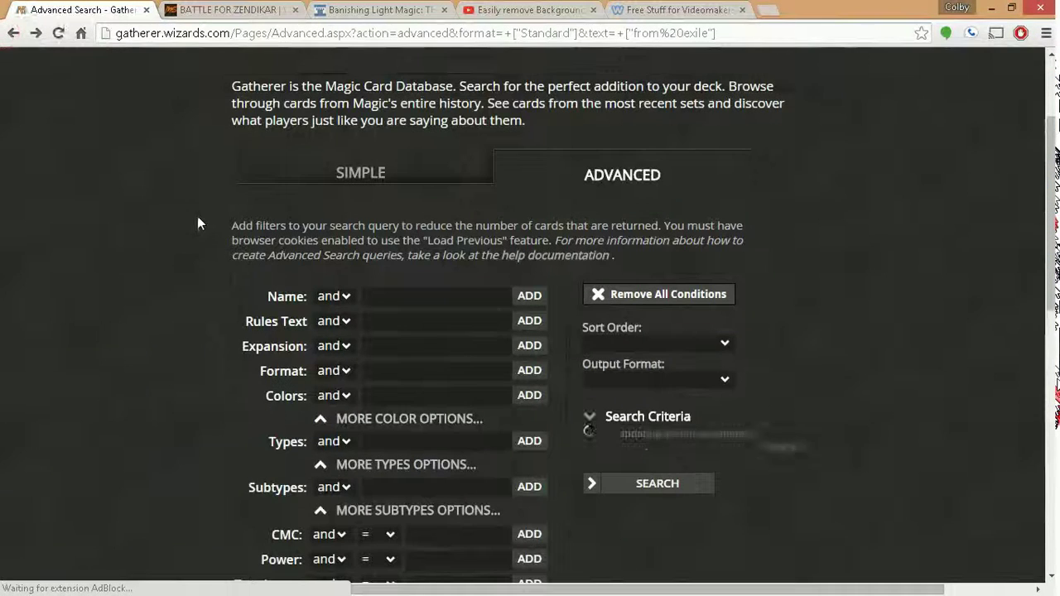
scroll(767, 284, down, 4)
scroll(768, 282, up, 4)
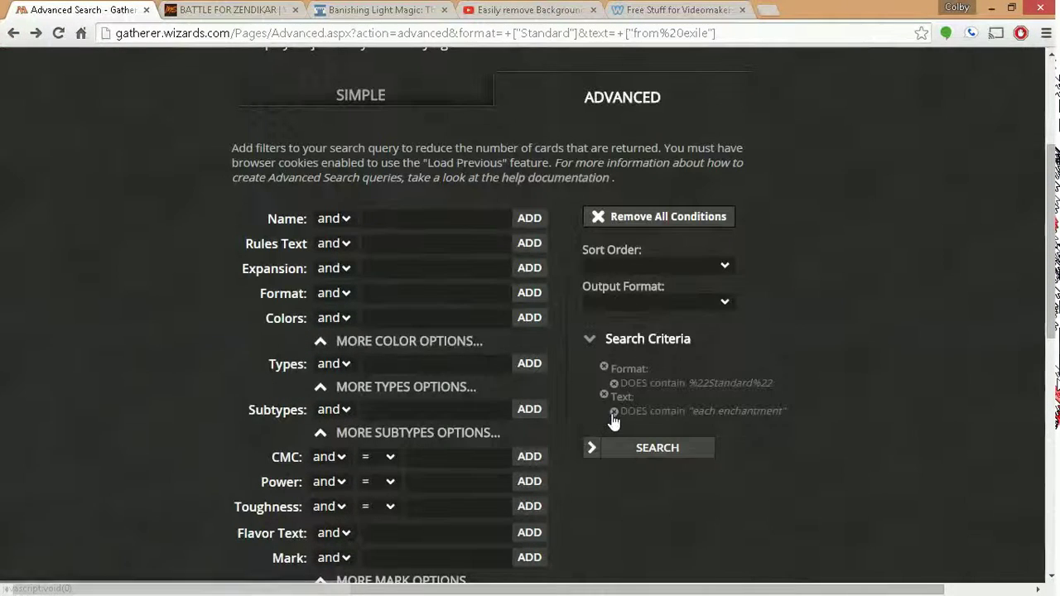
click(612, 413)
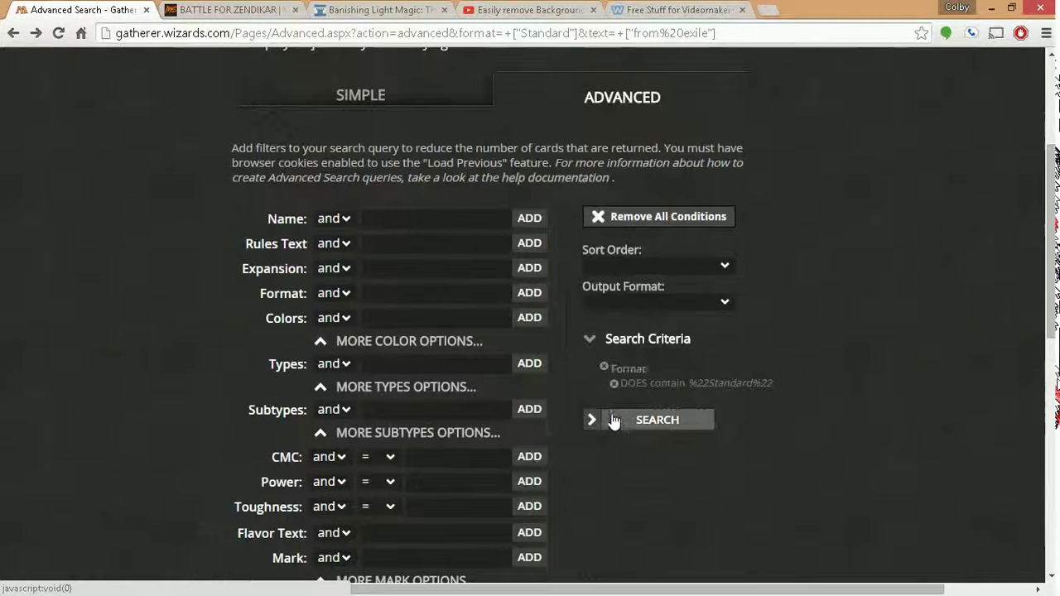
Add the rules text condition "an enchantment" and run the card search.
click(399, 245)
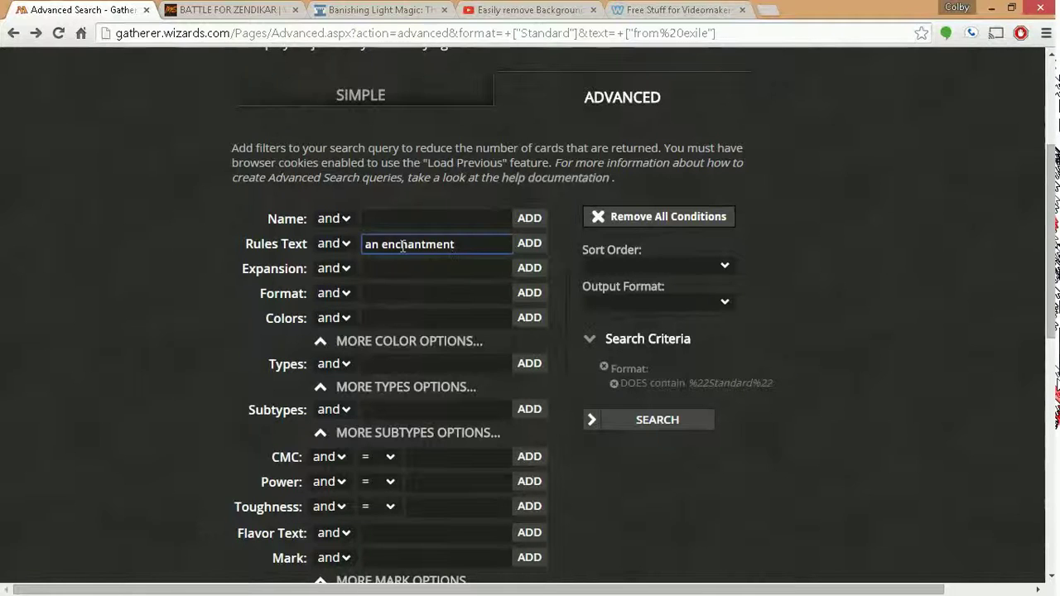
text(")
click(530, 242)
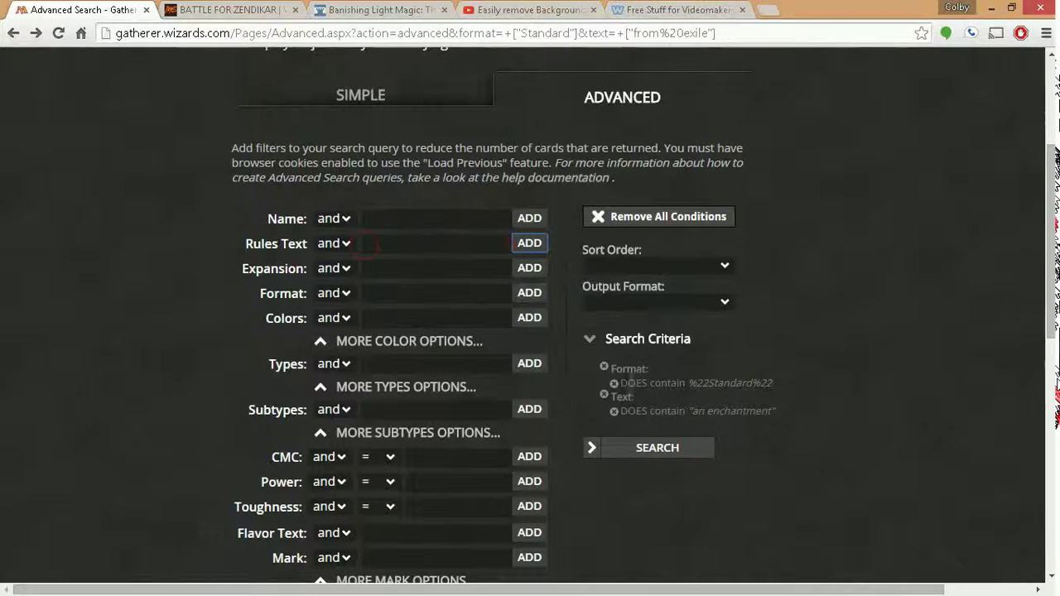
click(650, 450)
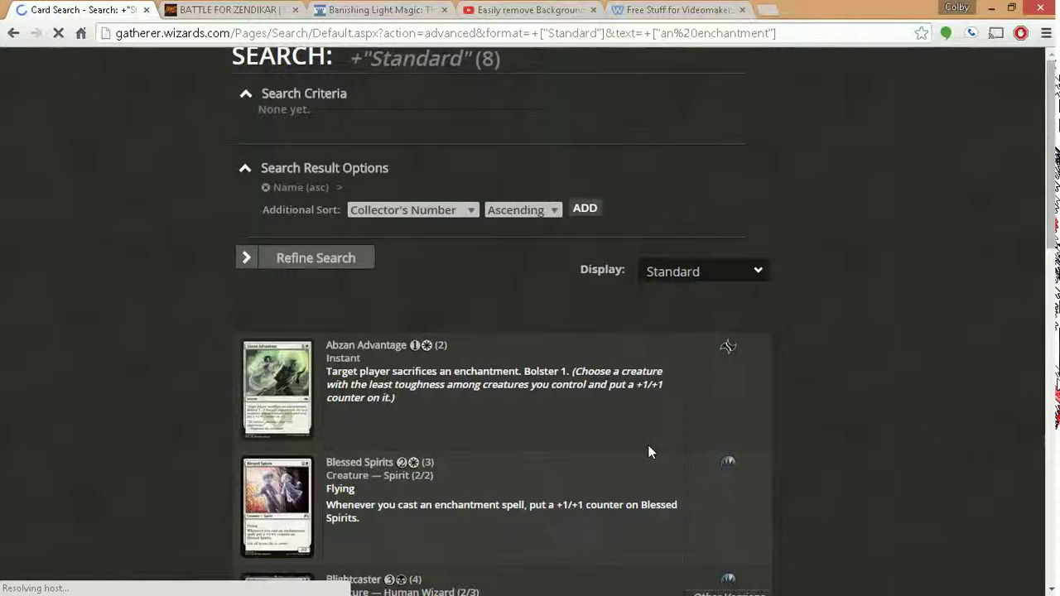
Look through the search results, open the Blightcaster card page and copy its card image.
scroll(655, 435, down, 4)
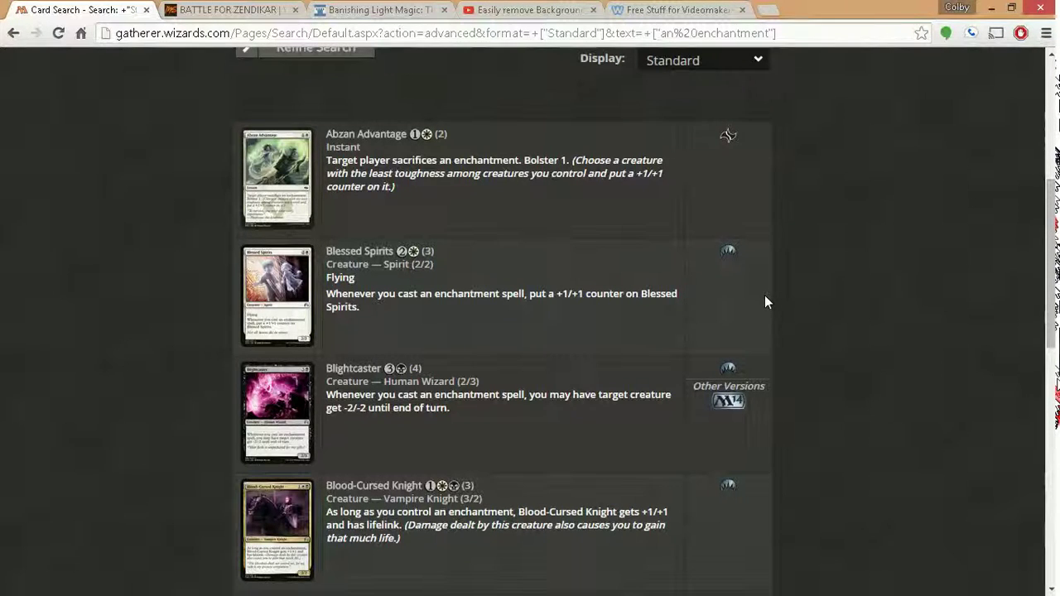
scroll(770, 298, down, 2)
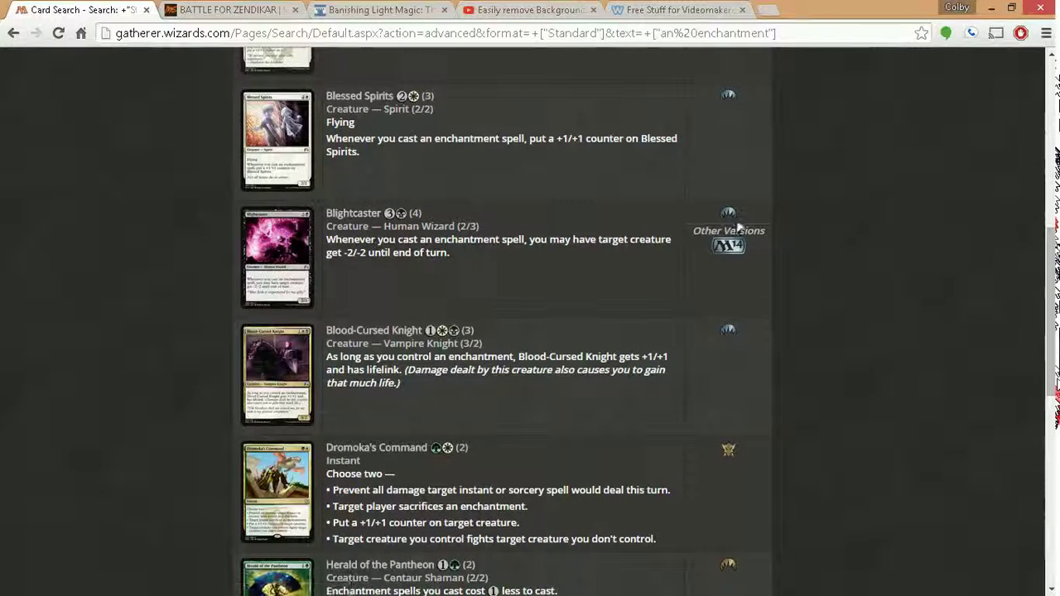
scroll(346, 270, down, 1)
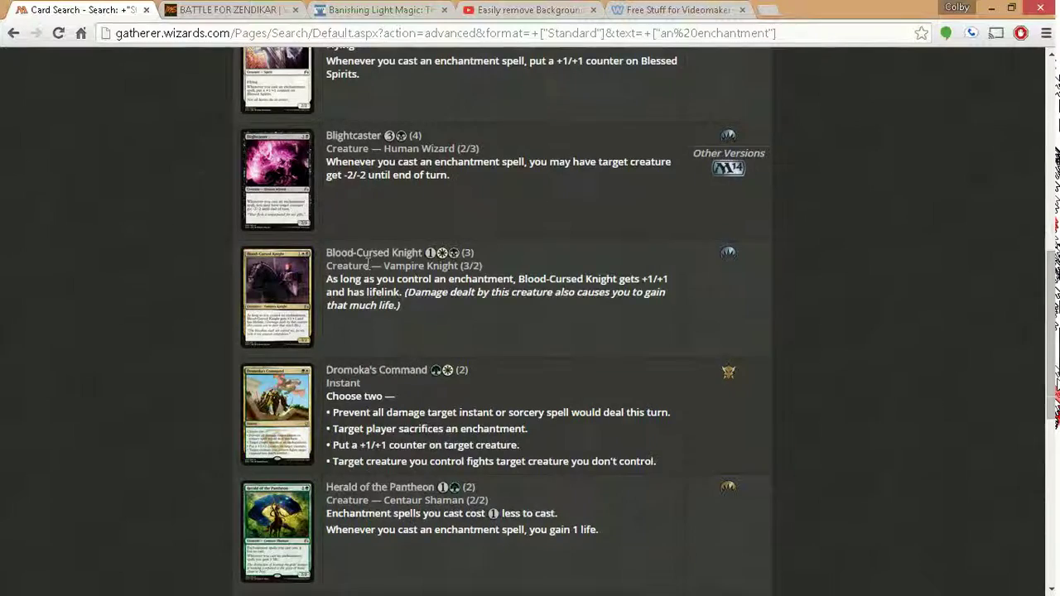
scroll(346, 265, up, 1)
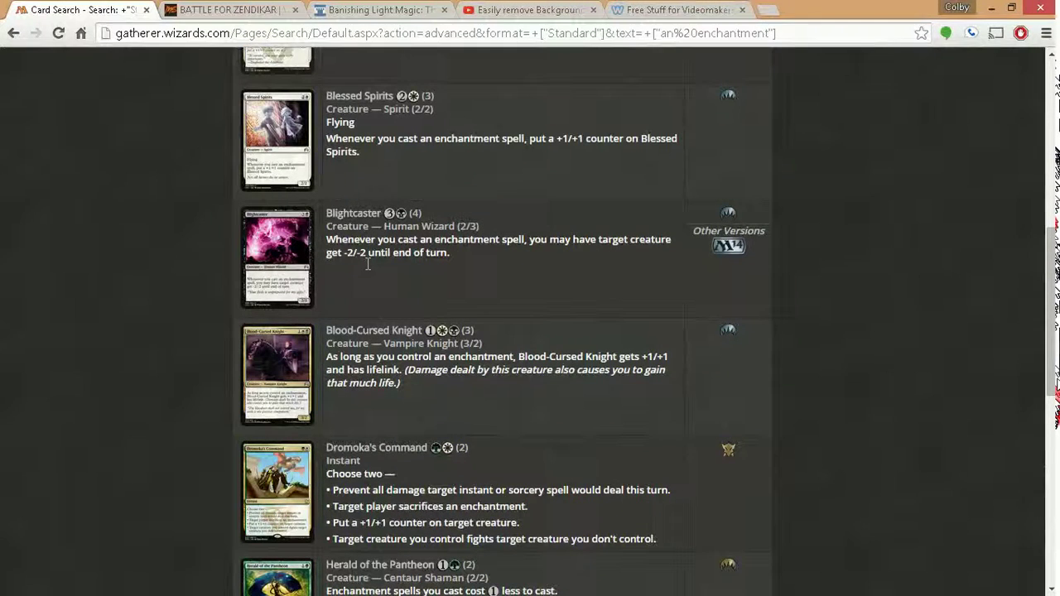
click(292, 263)
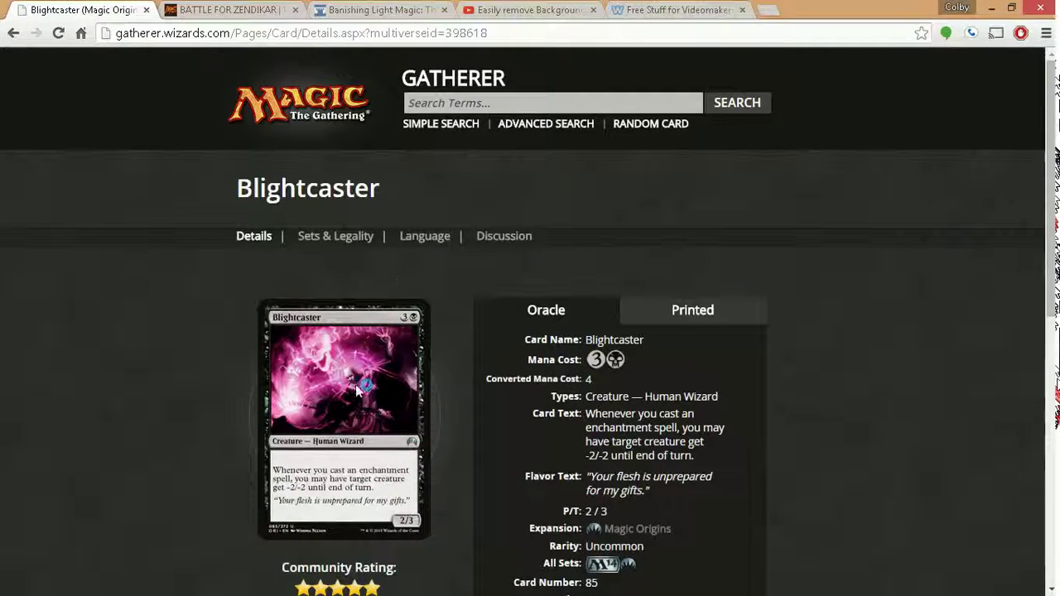
right_click(357, 386)
click(419, 431)
Switch to the brewing2.odt document in OpenOffice Writer and paste the Blightcaster image beside Helm of the Gods.
mouse_move(1041, 265)
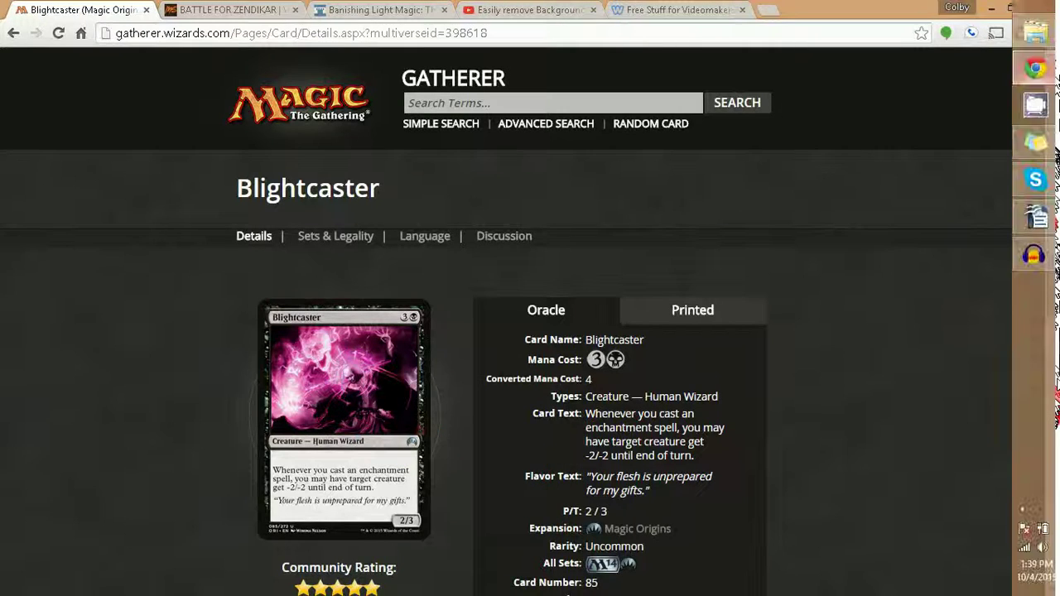
click(1037, 219)
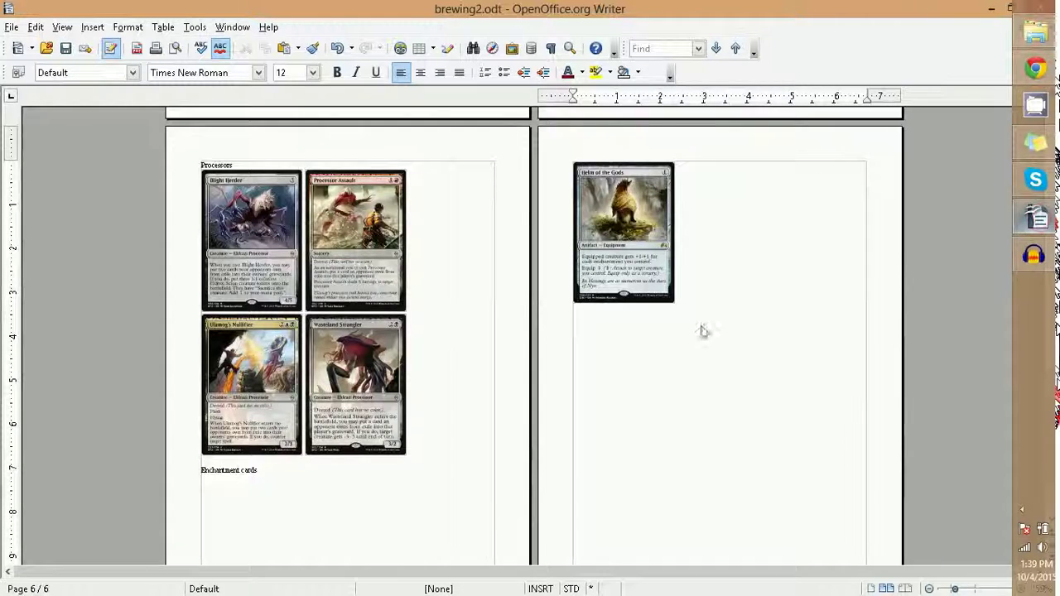
scroll(353, 396, down, 2)
scroll(353, 396, up, 2)
right_click(737, 206)
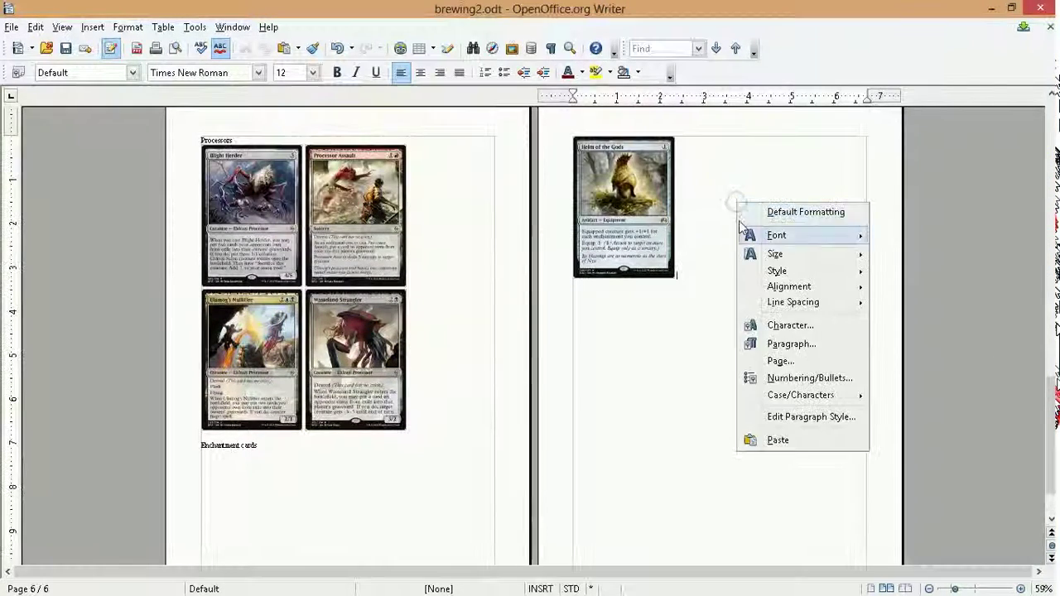
click(779, 440)
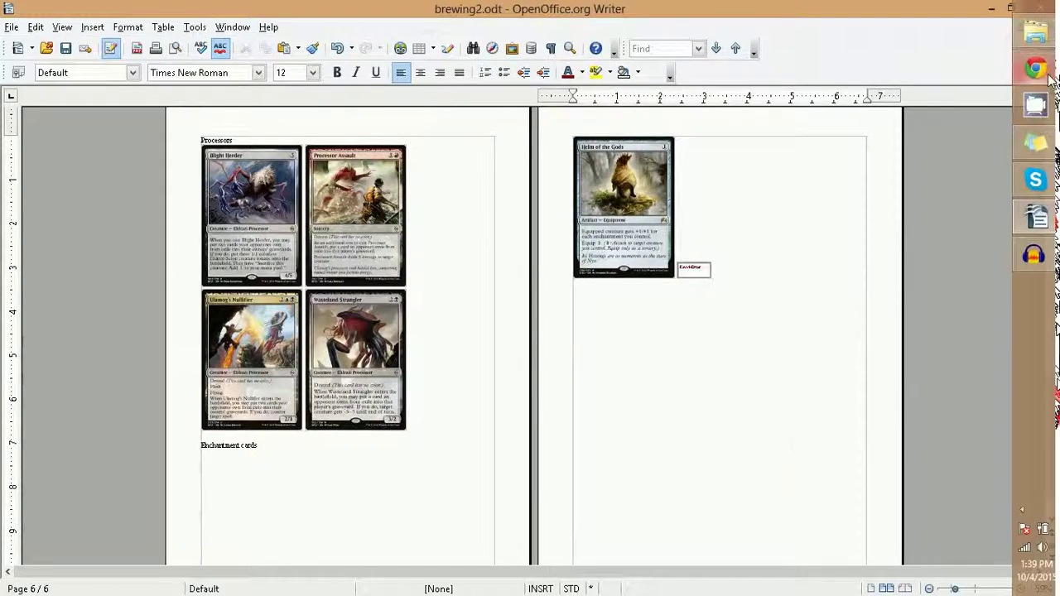
Switch to Chrome, return to the search results, open the Blood-Cursed Knight card page and copy its image.
key(alt+Tab)
click(13, 33)
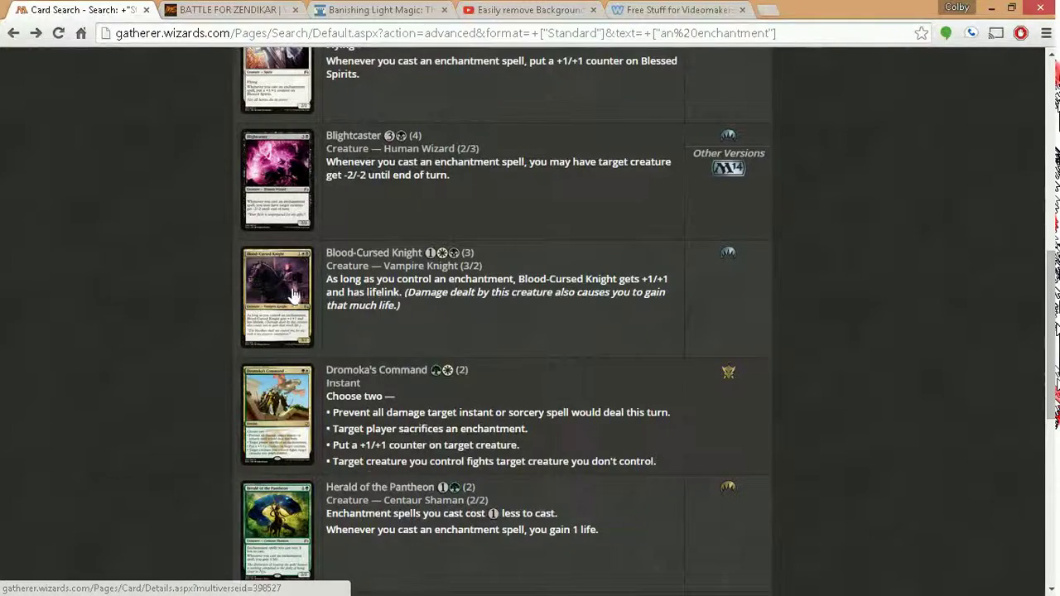
click(296, 288)
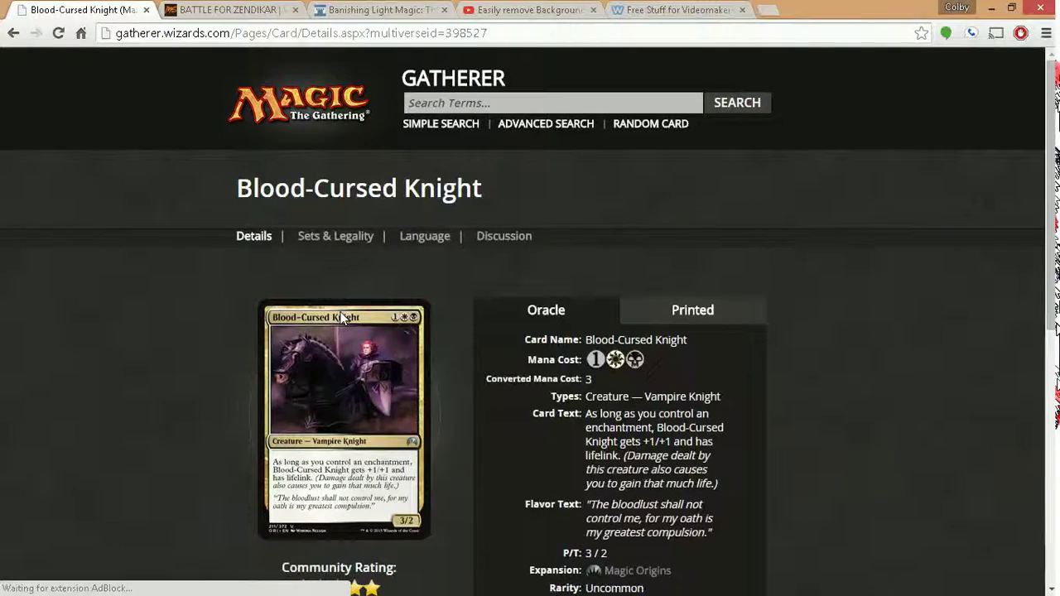
right_click(340, 315)
click(393, 359)
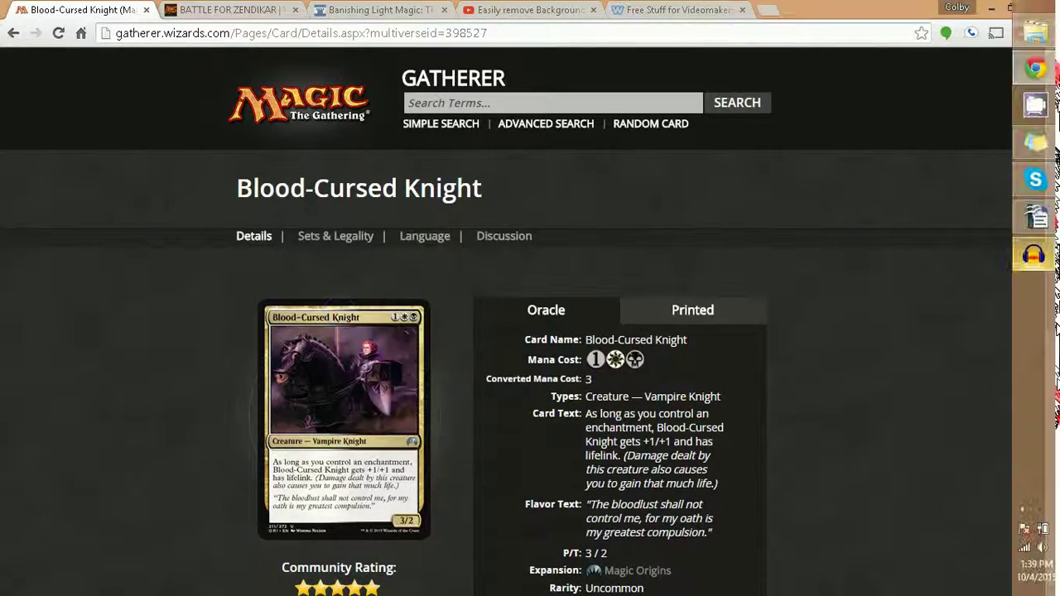
Switch to OpenOffice Writer and paste the Blood-Cursed Knight image in the row below Helm of the Gods.
click(1038, 220)
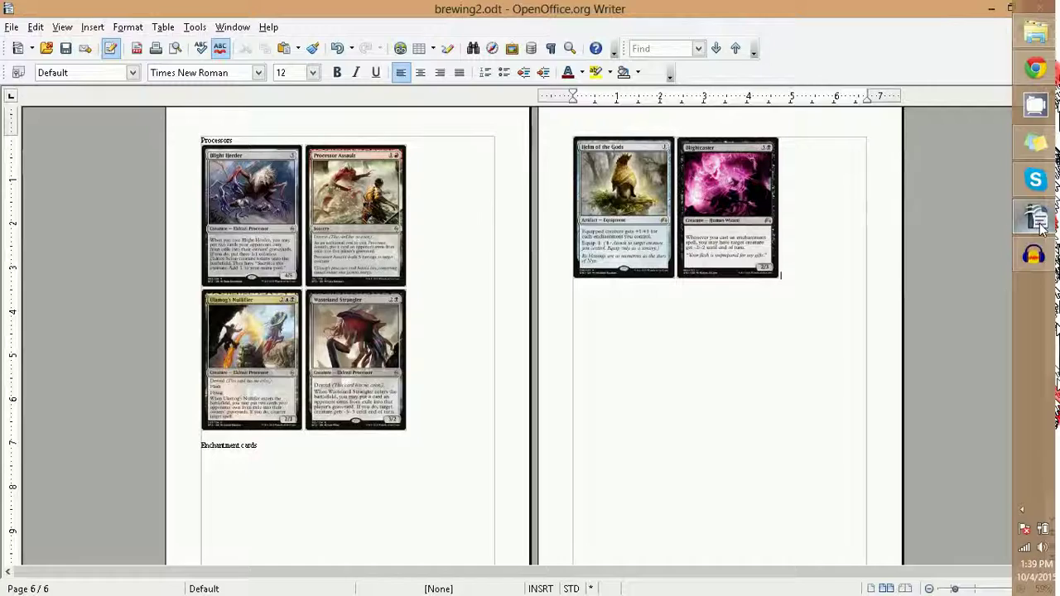
click(814, 263)
right_click(623, 313)
click(589, 290)
right_click(589, 290)
click(660, 524)
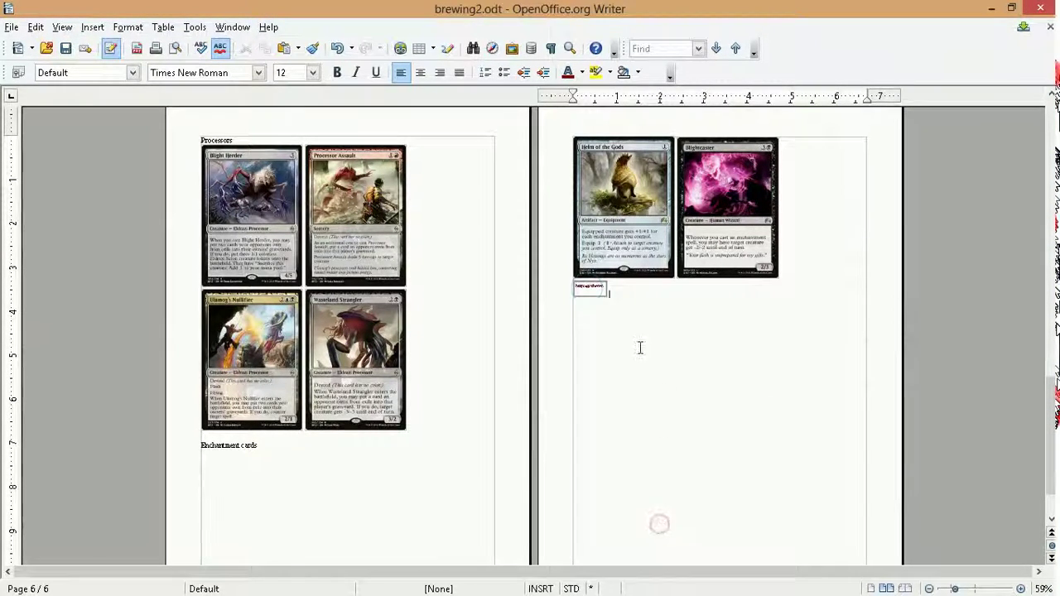
Switch to Chrome, return to the search results and examine the cards listed after Blood-Cursed Knight.
click(1033, 113)
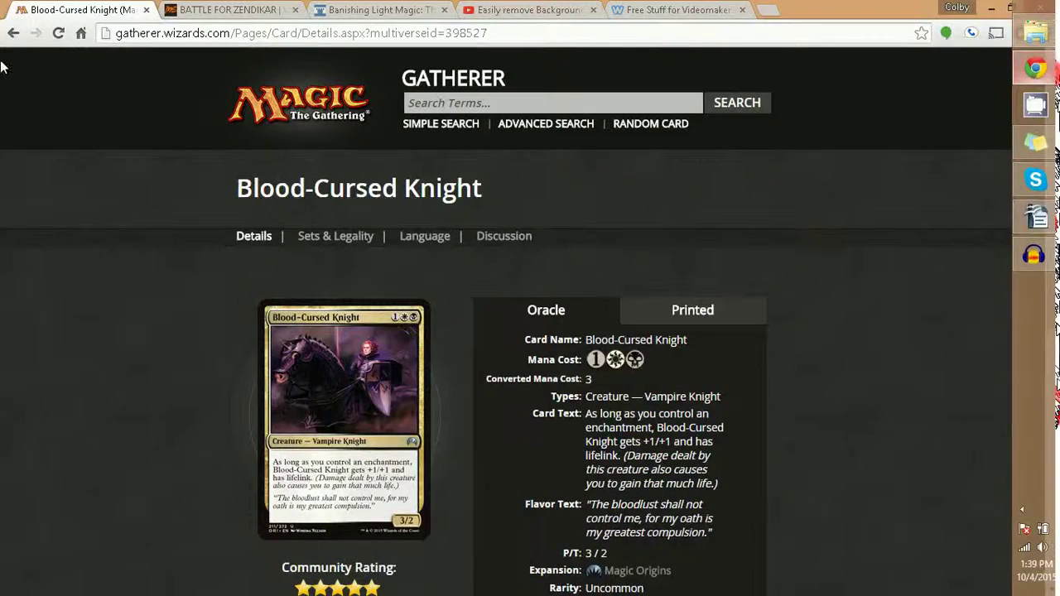
key(alt+Left)
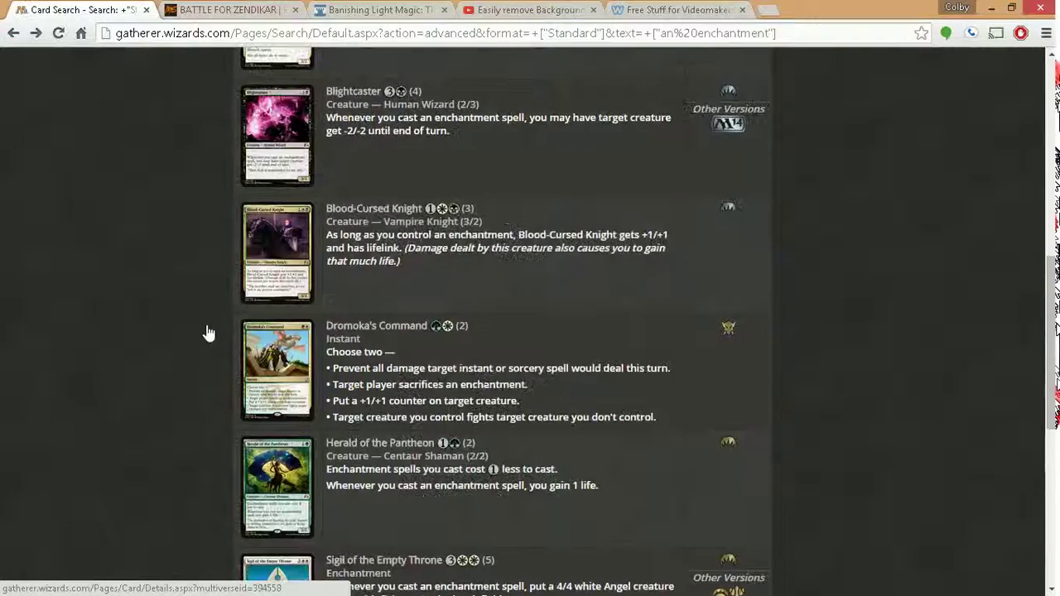
scroll(203, 311, up, 1)
scroll(203, 270, down, 2)
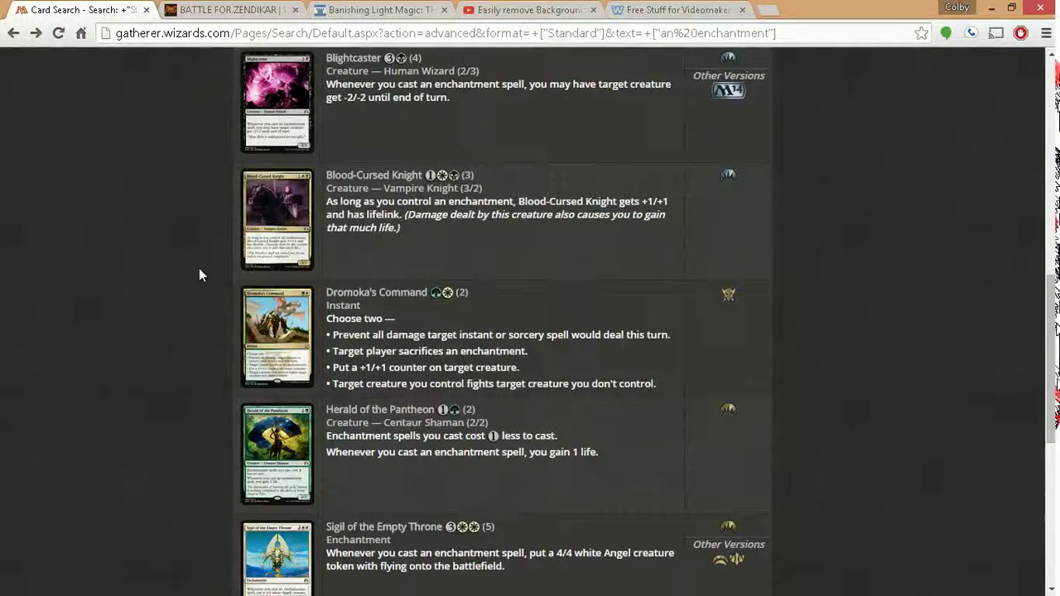
scroll(200, 275, down, 2)
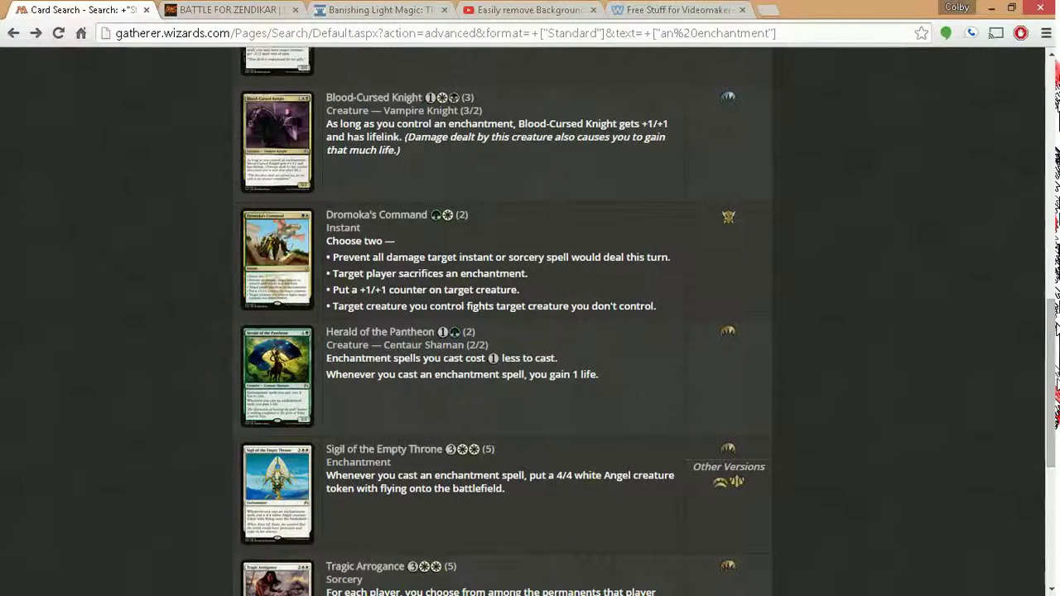
Switch to OpenOffice Writer and review the collected exiling spells, processors and enchantment cards throughout the document.
mouse_move(1033, 225)
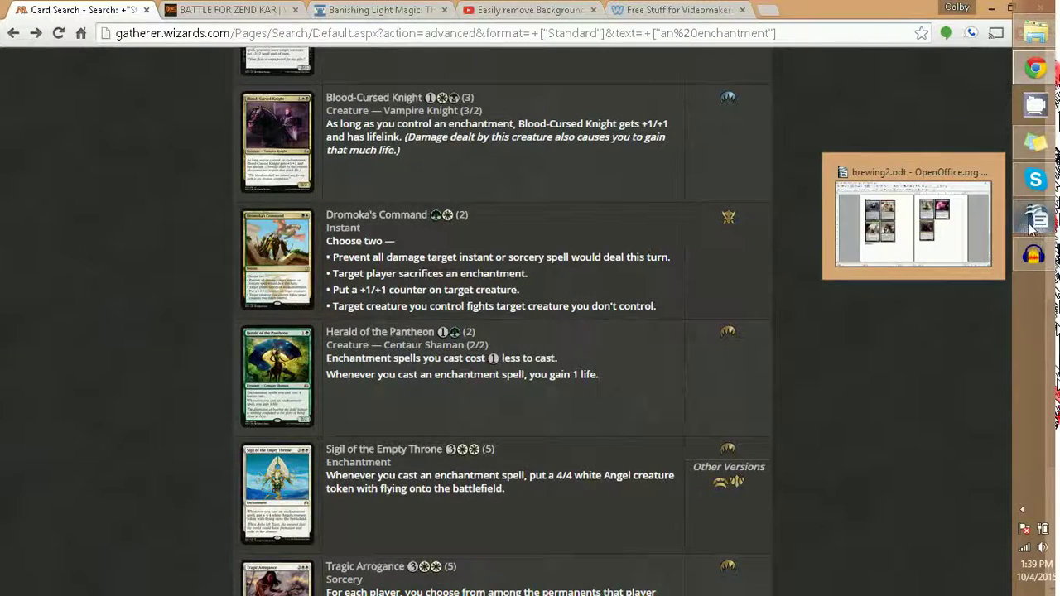
click(936, 217)
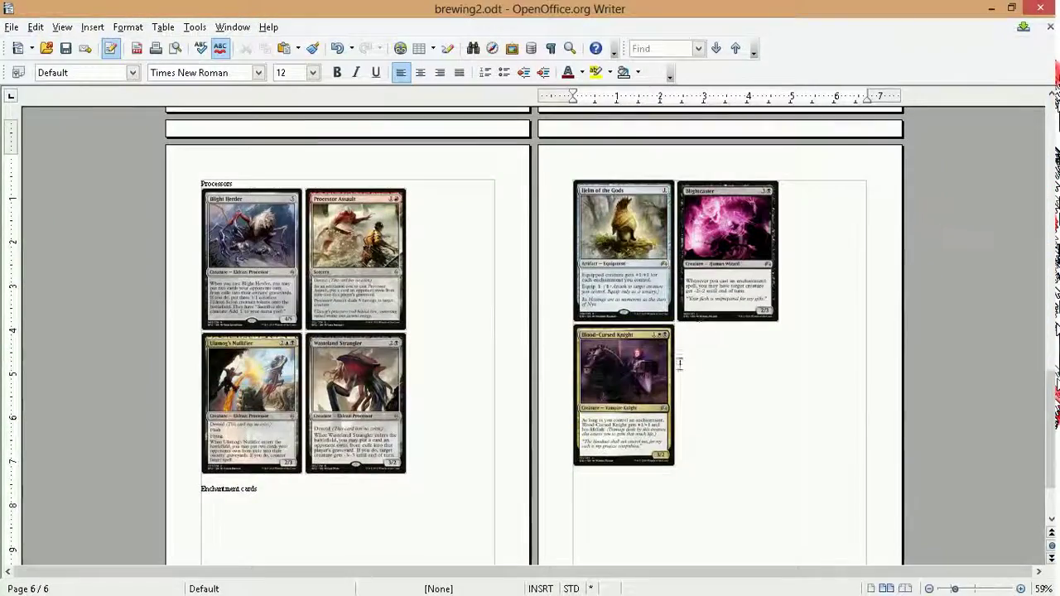
scroll(473, 447, up, 7)
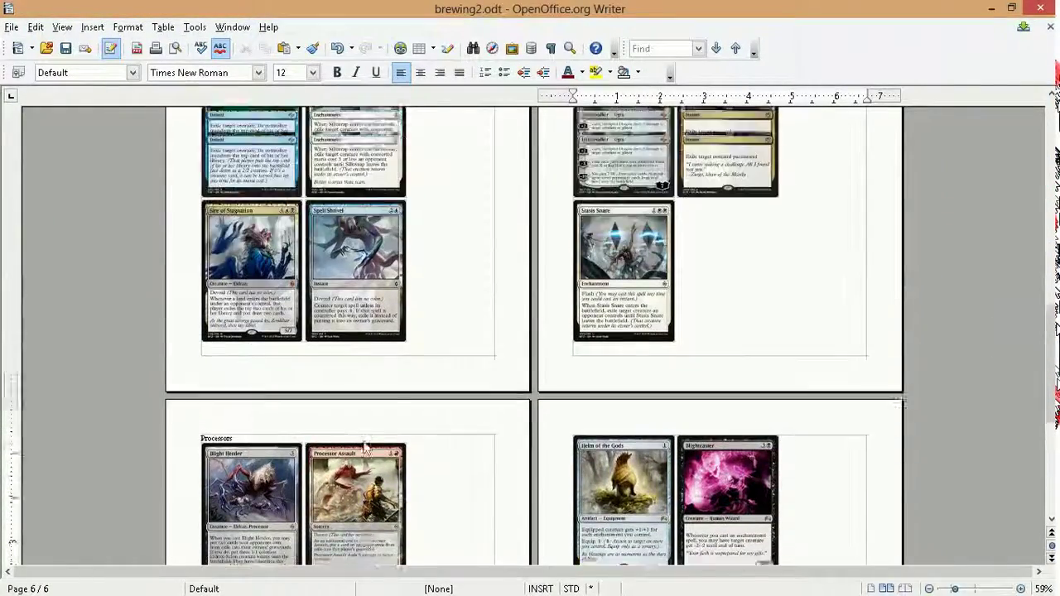
scroll(367, 448, up, 15)
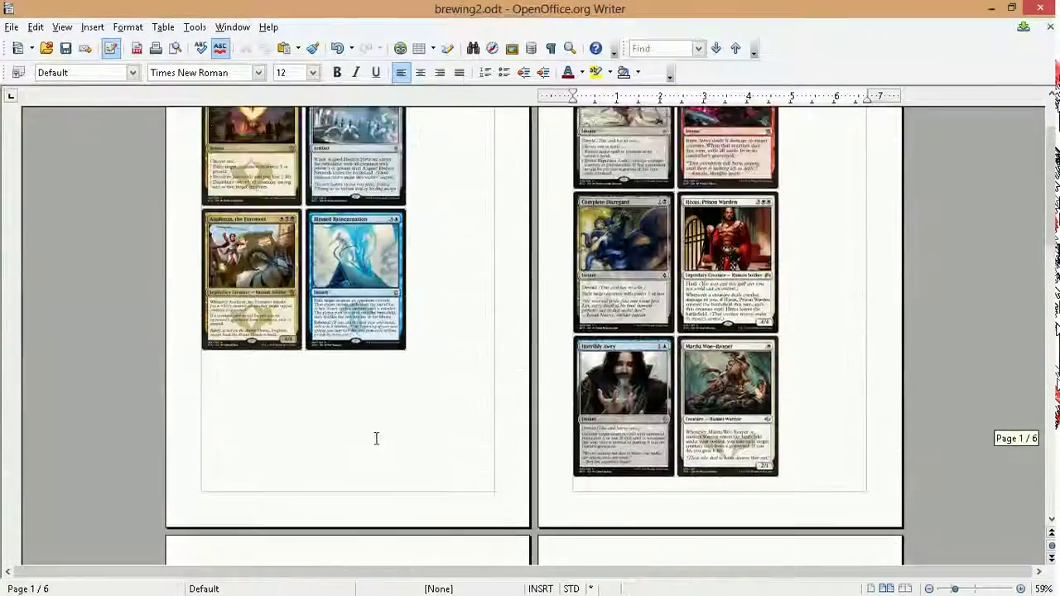
scroll(376, 440, down, 8)
scroll(500, 429, up, 9)
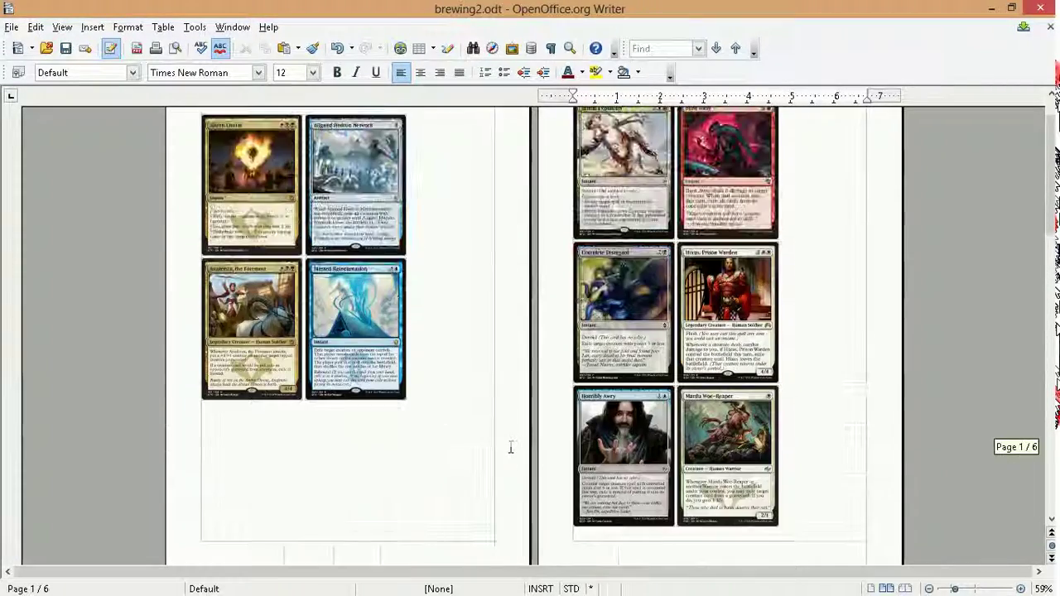
scroll(511, 447, up, 2)
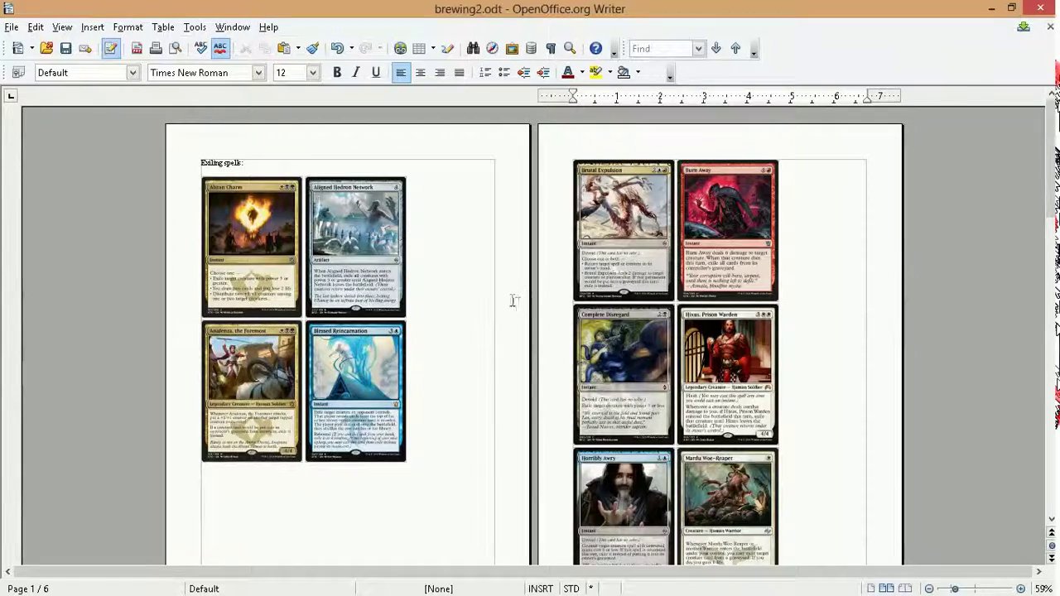
scroll(508, 298, down, 8)
scroll(496, 303, down, 3)
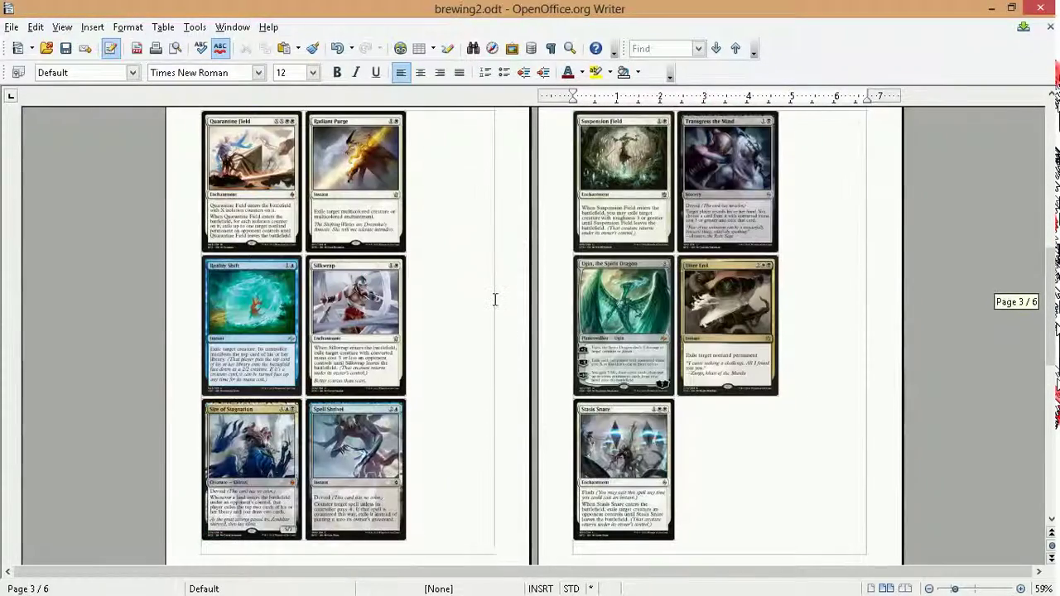
scroll(495, 299, down, 2)
scroll(497, 301, up, 3)
scroll(497, 305, down, 1)
scroll(497, 306, down, 9)
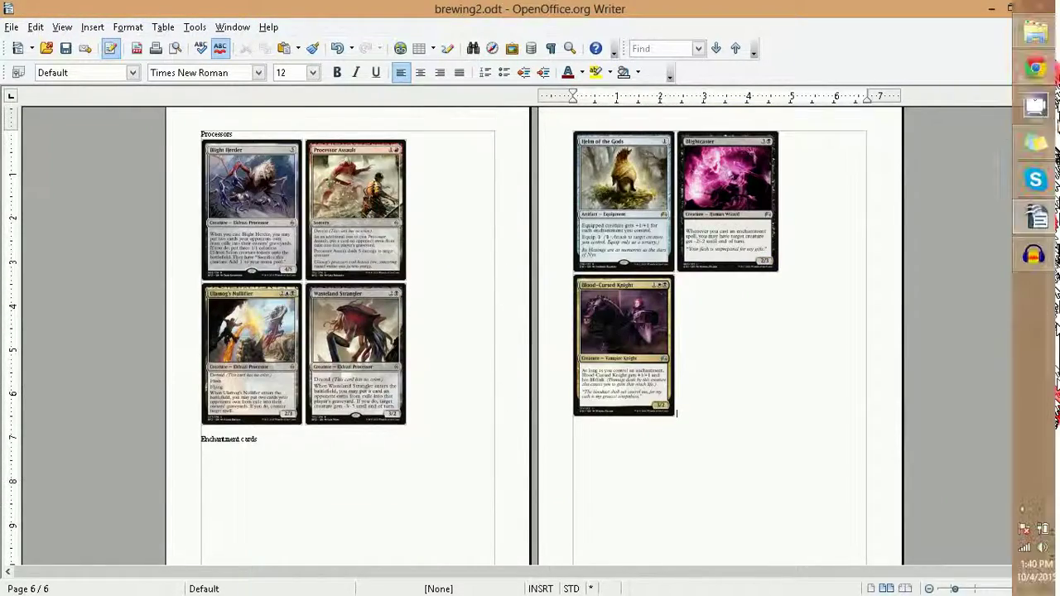
Switch to Chrome, open the Herald of the Pantheon card page and copy its image.
click(1036, 81)
click(339, 335)
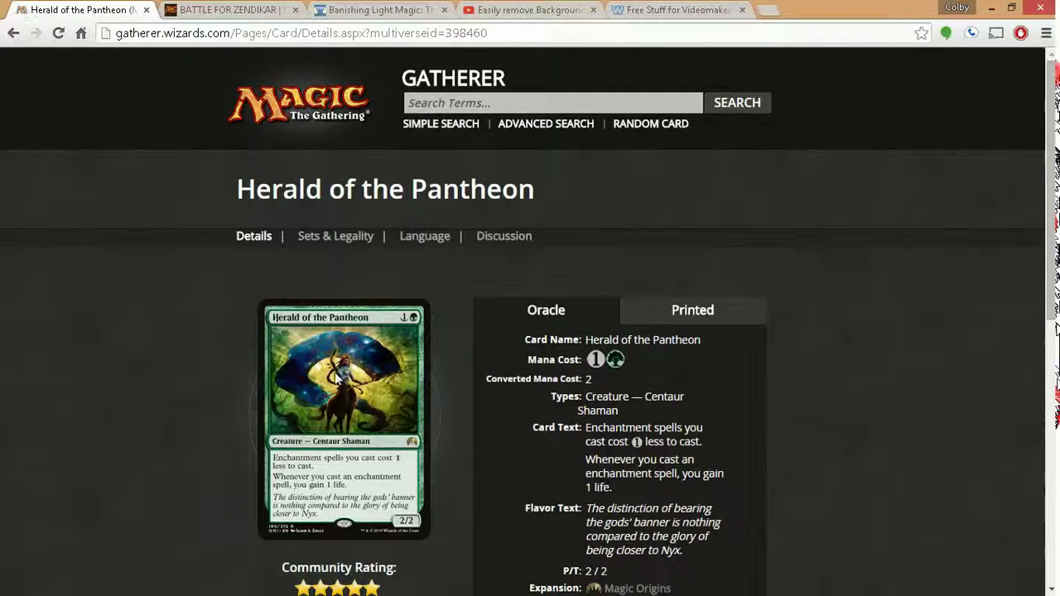
right_click(333, 367)
click(374, 419)
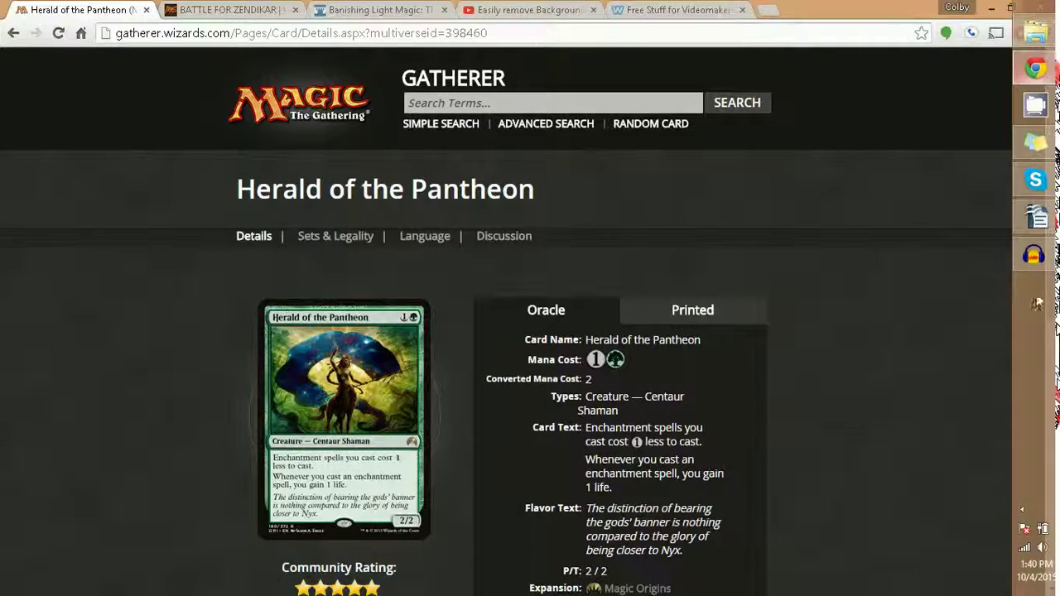
Switch to OpenOffice Writer and paste the Herald of the Pantheon image beside Blood-Cursed Knight.
mouse_move(1037, 262)
click(912, 191)
right_click(704, 352)
click(734, 340)
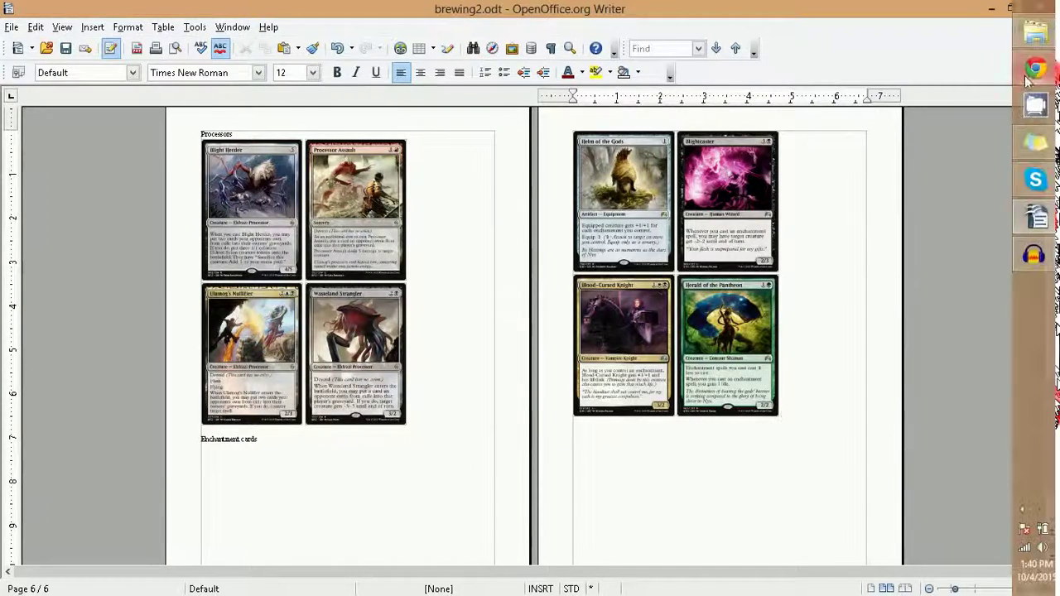
Switch to Chrome, return to the "an enchantment" search results and examine the whole card list for further candidates.
click(1035, 69)
scroll(390, 298, down, 2)
click(13, 33)
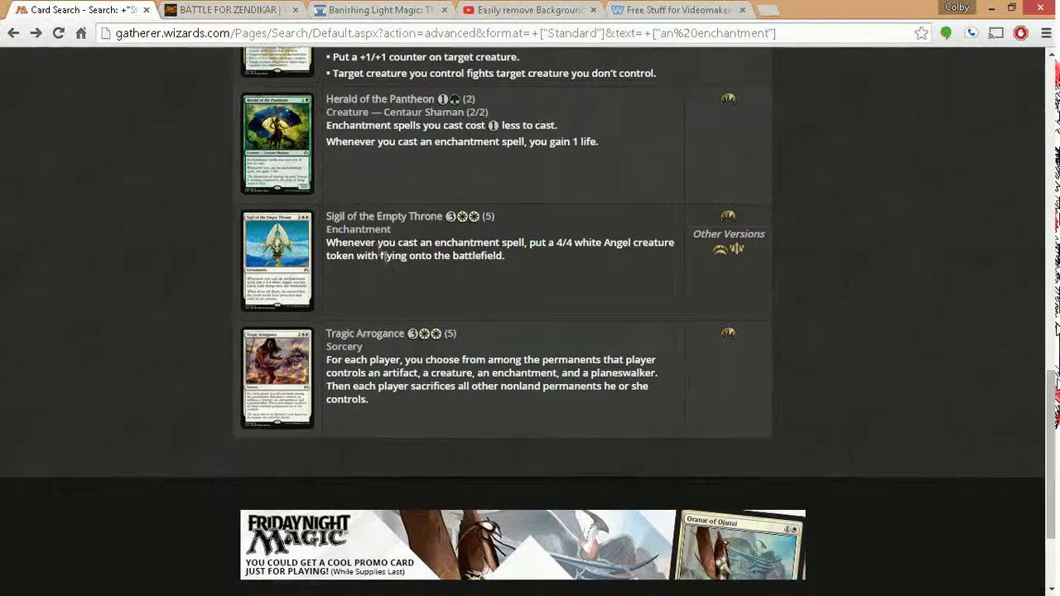
scroll(377, 245, up, 3)
scroll(220, 415, up, 1)
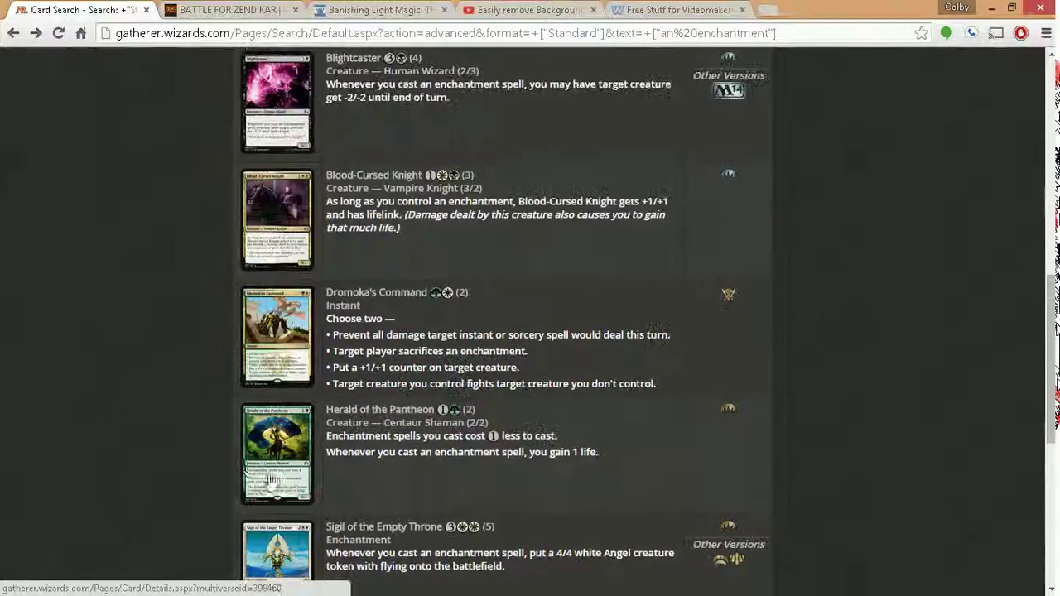
scroll(220, 415, down, 3)
scroll(221, 415, up, 4)
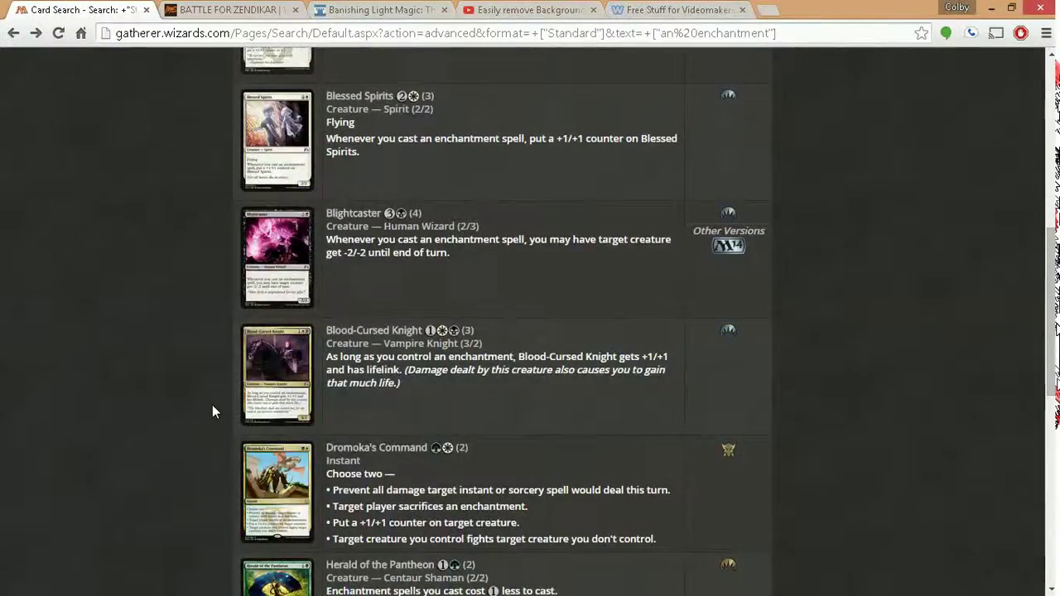
scroll(211, 412, up, 2)
scroll(211, 416, down, 4)
scroll(317, 202, up, 1)
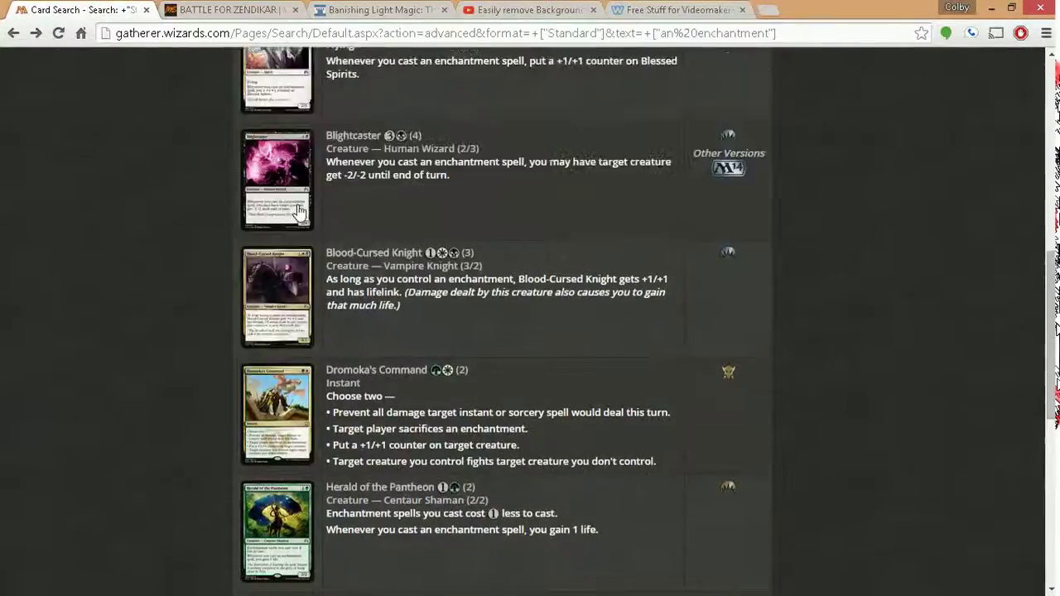
scroll(198, 298, up, 7)
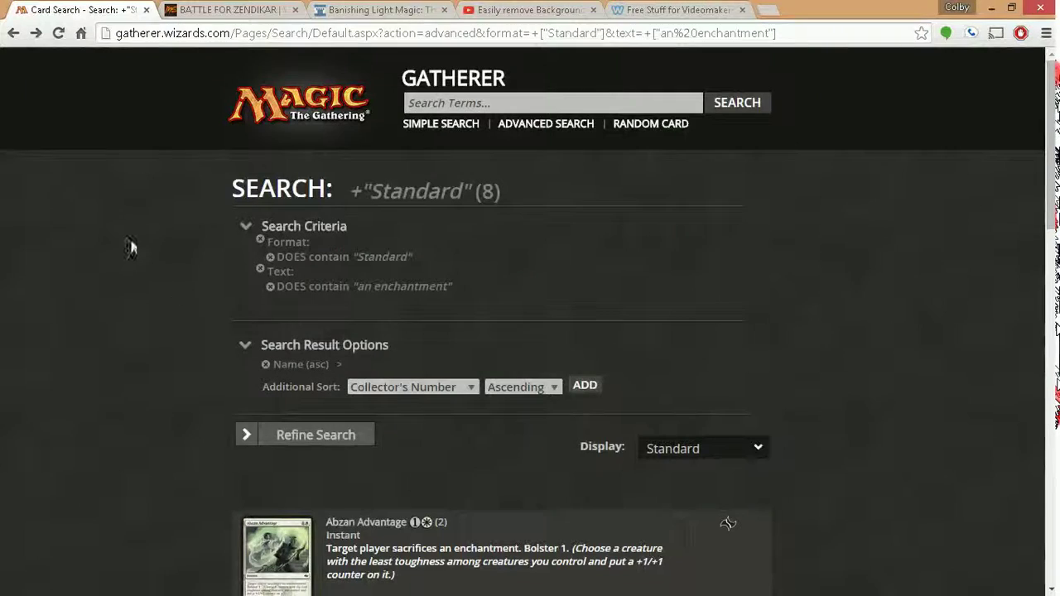
Return to the advanced search form and remove the "an enchantment" text condition.
click(13, 32)
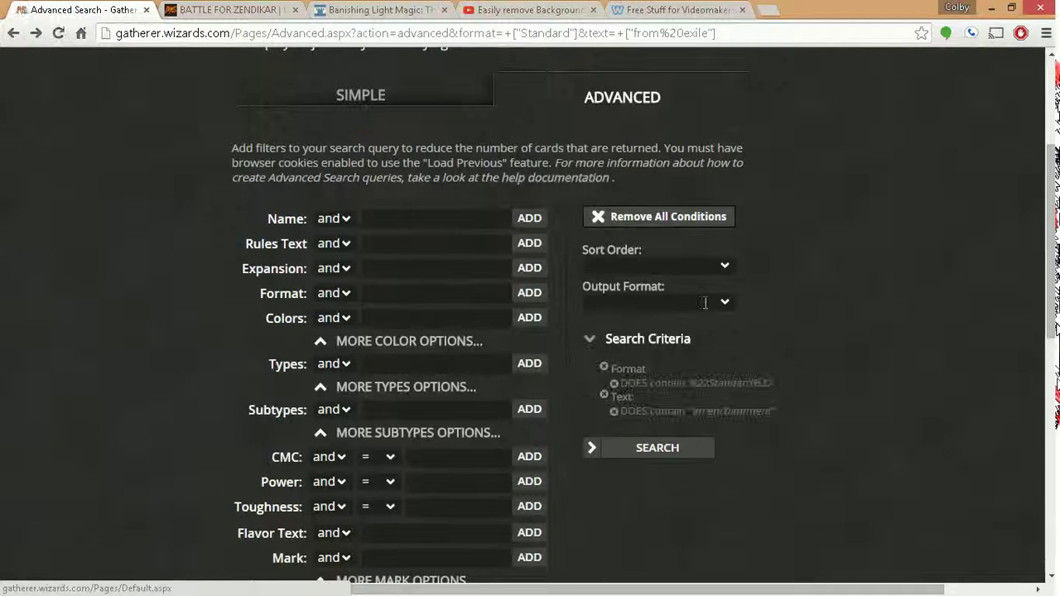
click(613, 409)
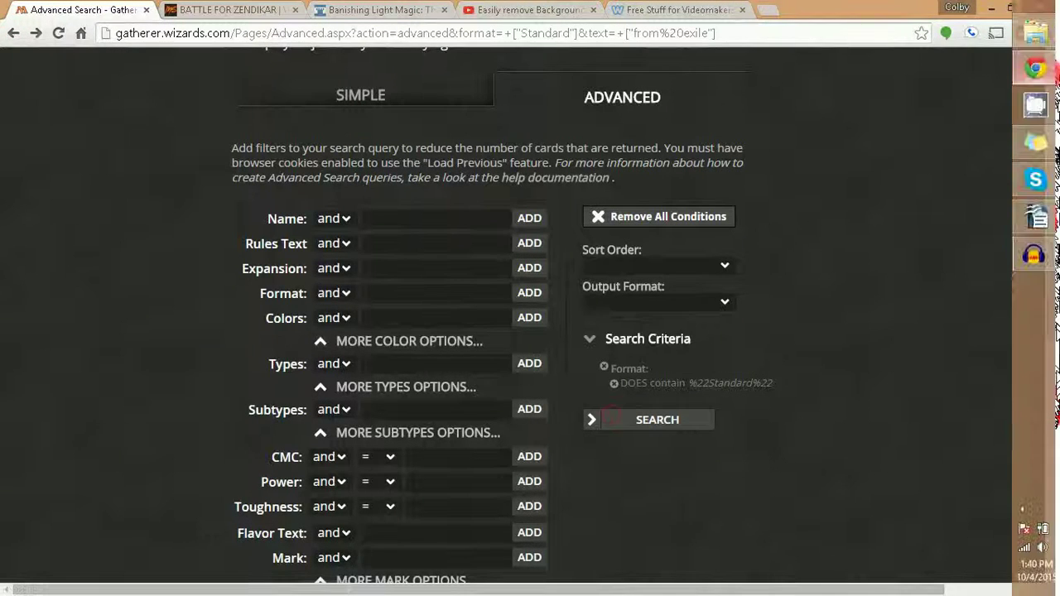
Switch to OpenOffice Writer and review the collected exiling spells, processors and enchantment cards.
click(1035, 113)
scroll(786, 298, down, 1)
scroll(787, 299, up, 2)
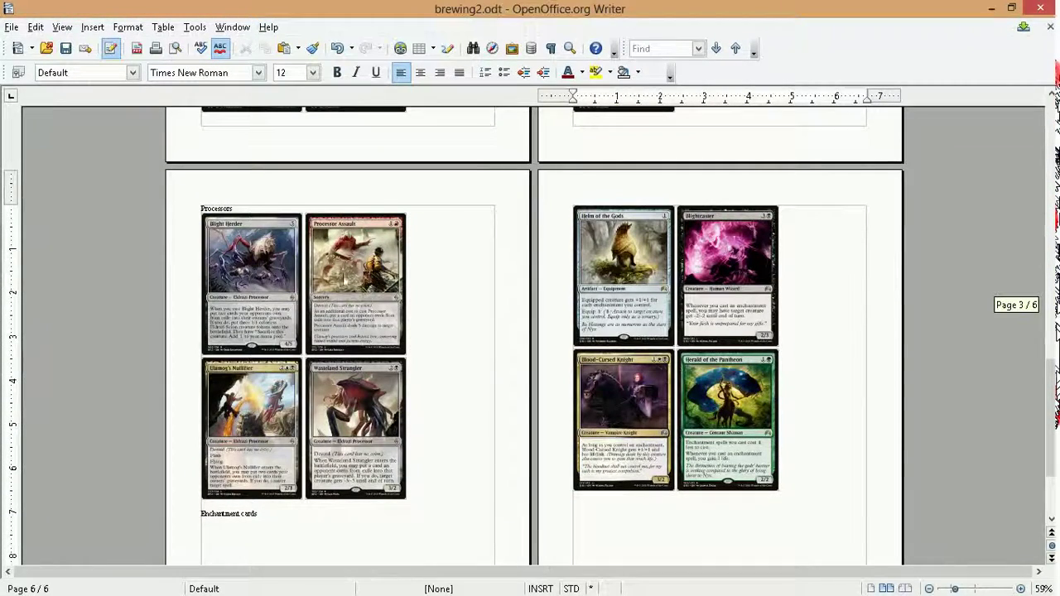
scroll(705, 244, up, 5)
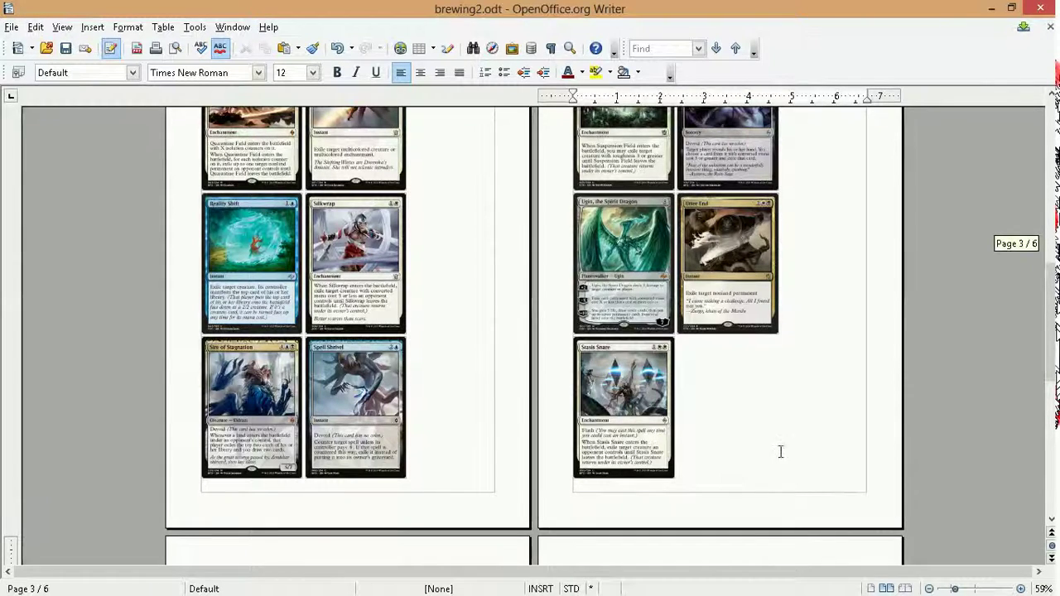
scroll(467, 358, down, 3)
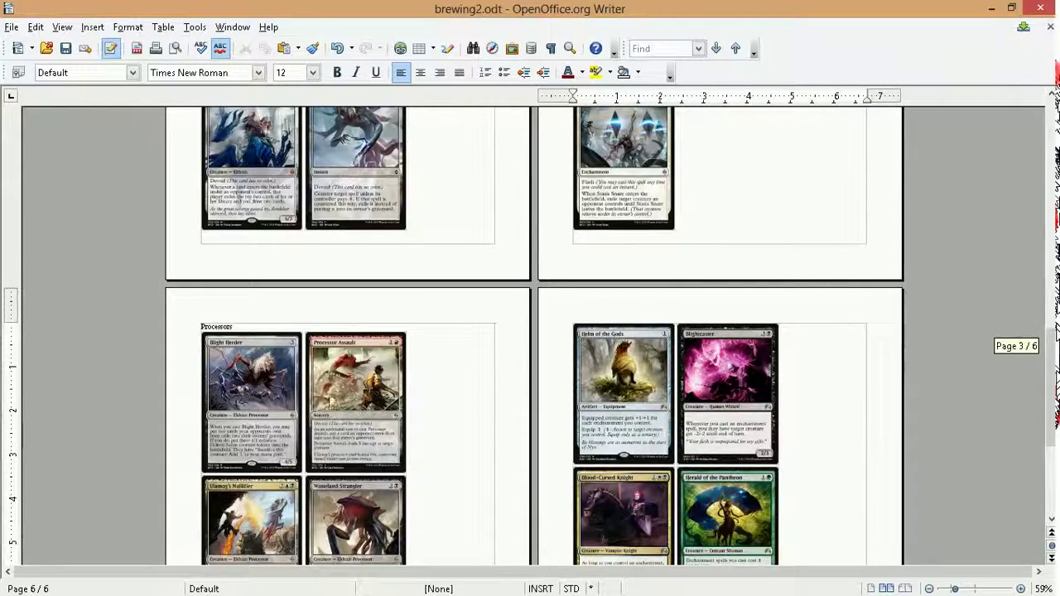
scroll(457, 381, up, 2)
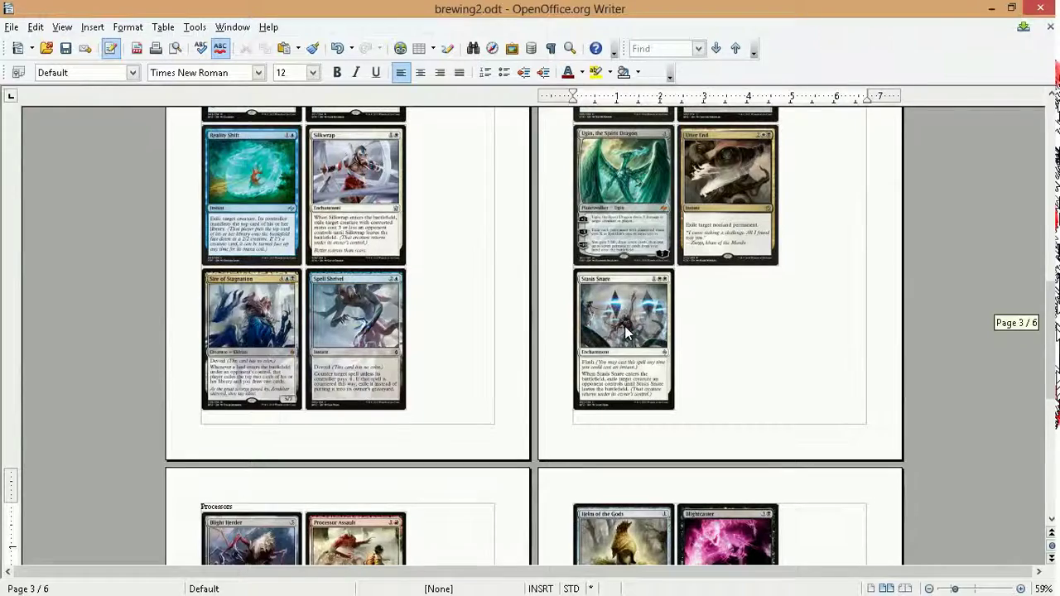
Switch to Chrome and enter "return a permanent" as the rules text filter in the advanced search.
click(1036, 68)
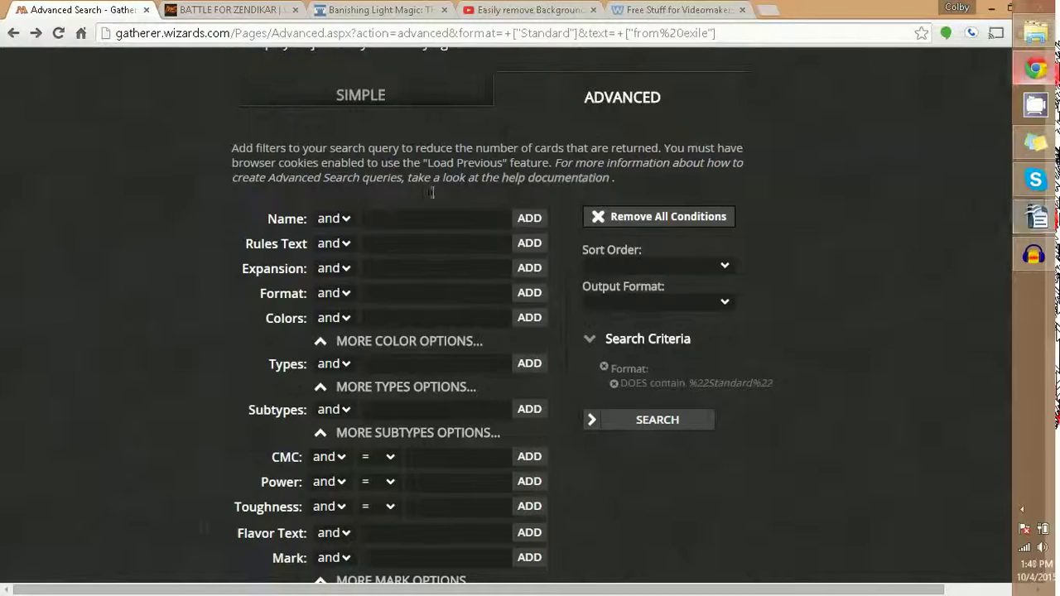
scroll(418, 231, down, 4)
scroll(502, 254, up, 3)
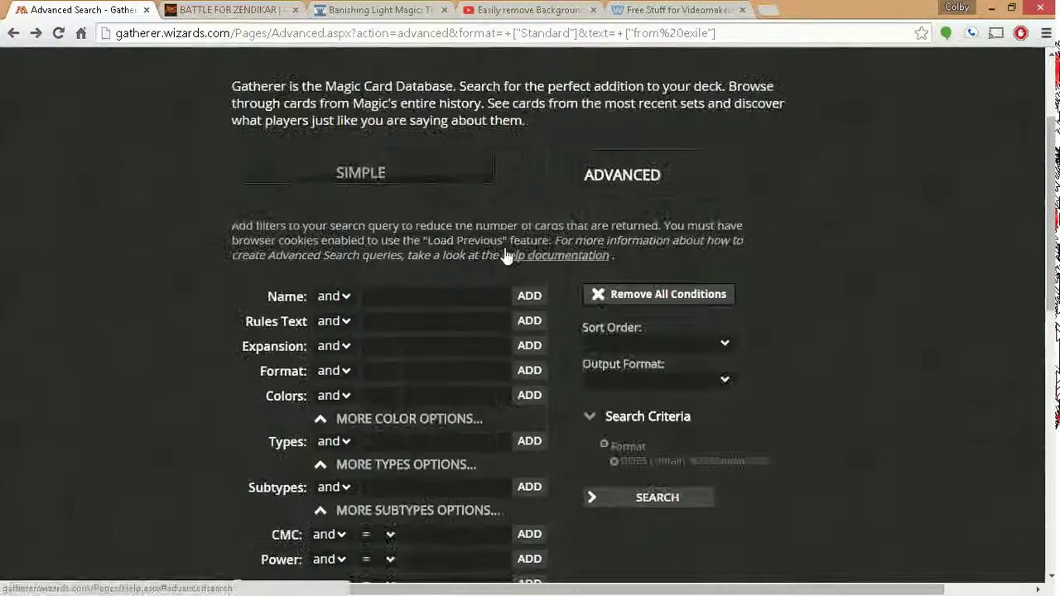
scroll(394, 319, down, 1)
click(381, 321)
text(return)
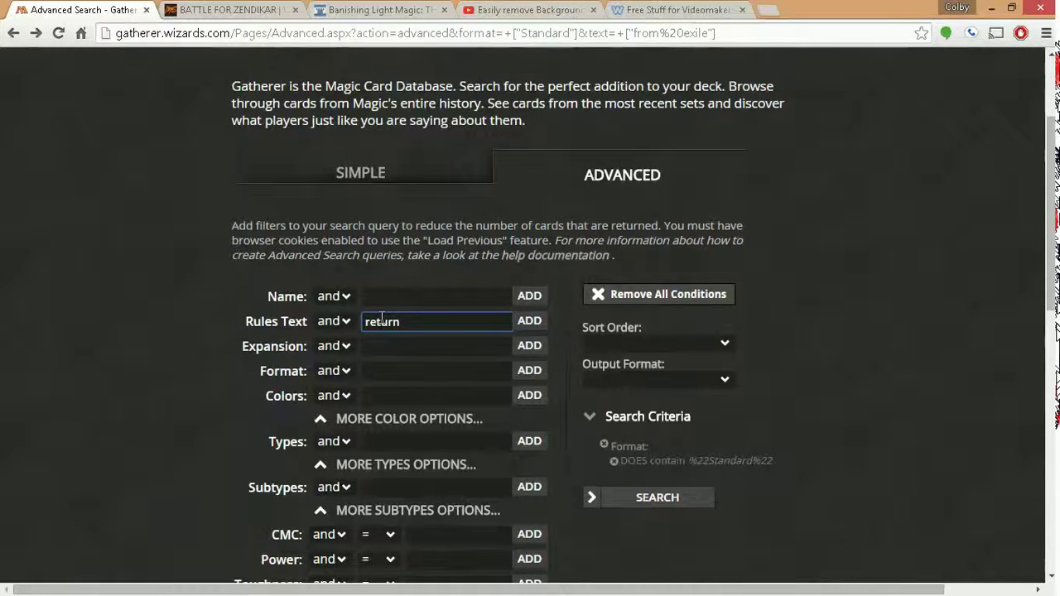
text( perman)
text( a permane)
Change the rules text filter to "non-land permanent", add it as a condition and run the Standard search.
drag(478, 322, 337, 323)
click(412, 322)
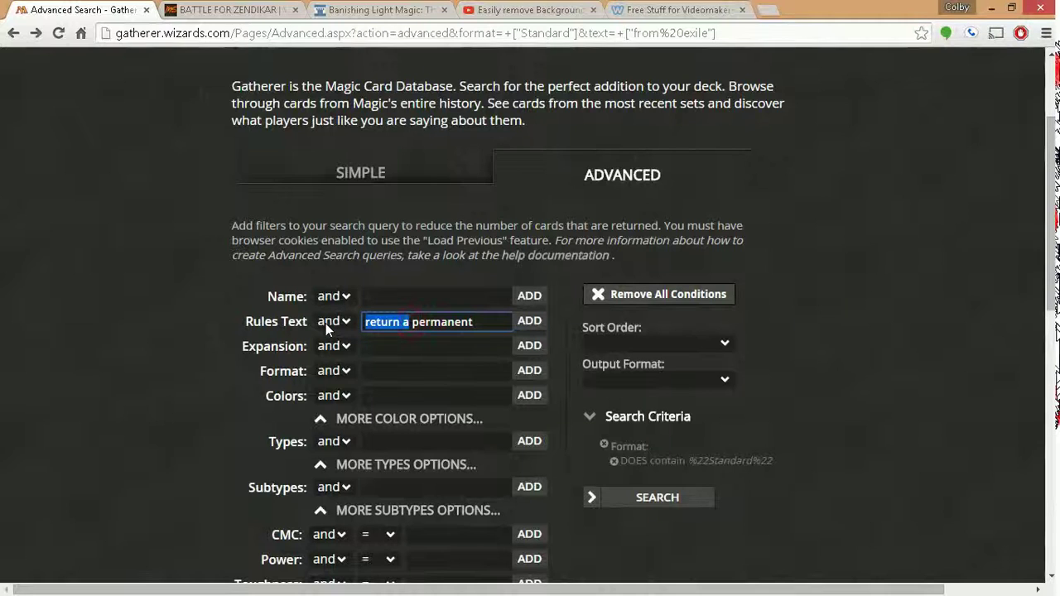
key(BackSpace)
text(no)
key(BackSpace)
key(BackSpace)
text(non-land)
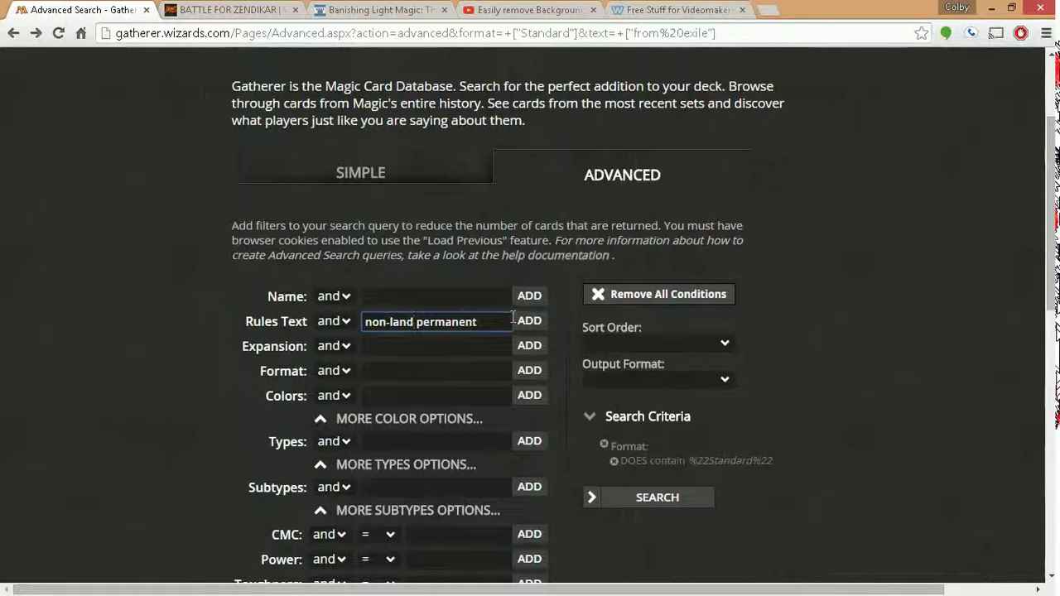
click(531, 321)
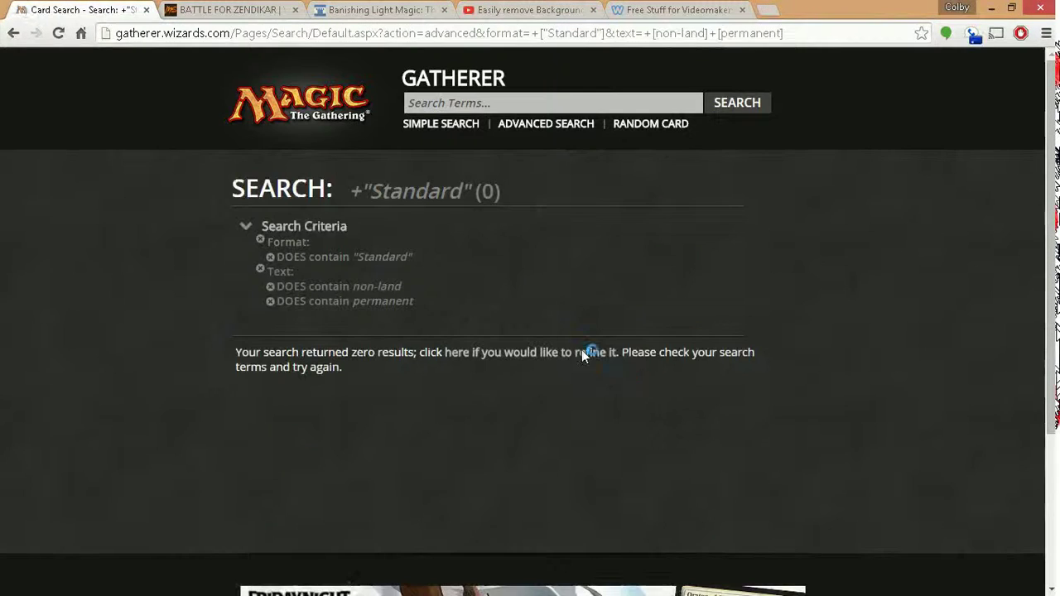
Return to the advanced search form and remove the "non-land" and "permanent" text conditions.
click(13, 34)
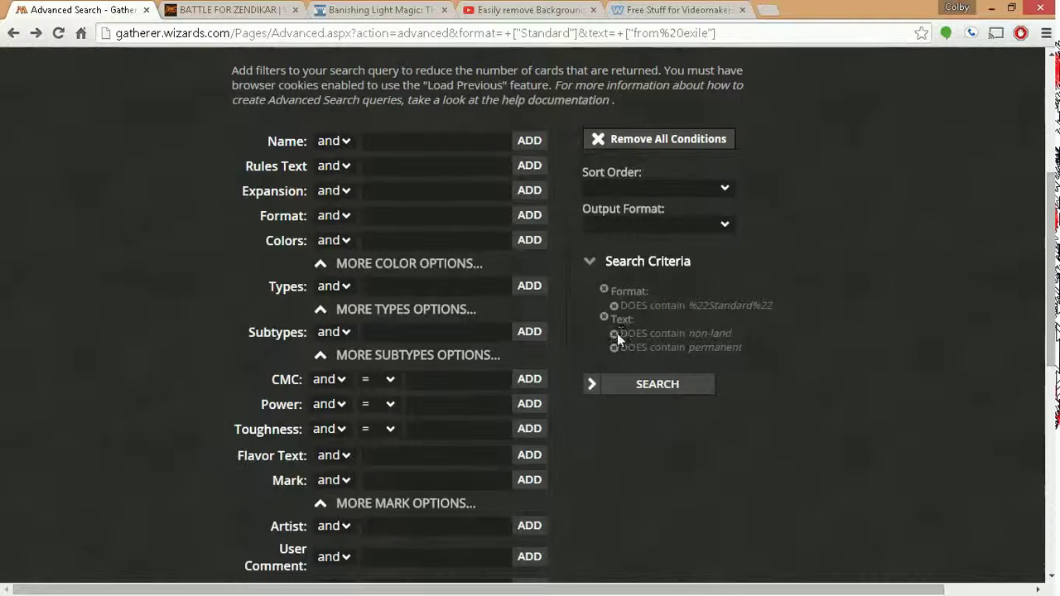
click(615, 334)
click(615, 333)
Add "nonland permanent" as the rules text condition and run the Standard card search.
click(376, 169)
text(nonland )
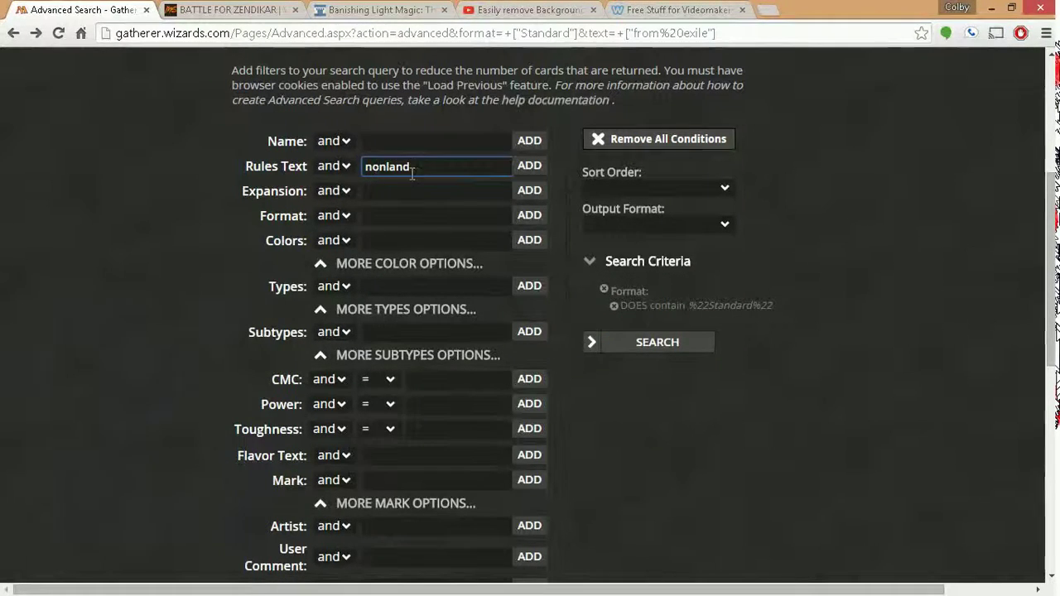
text(permanent)
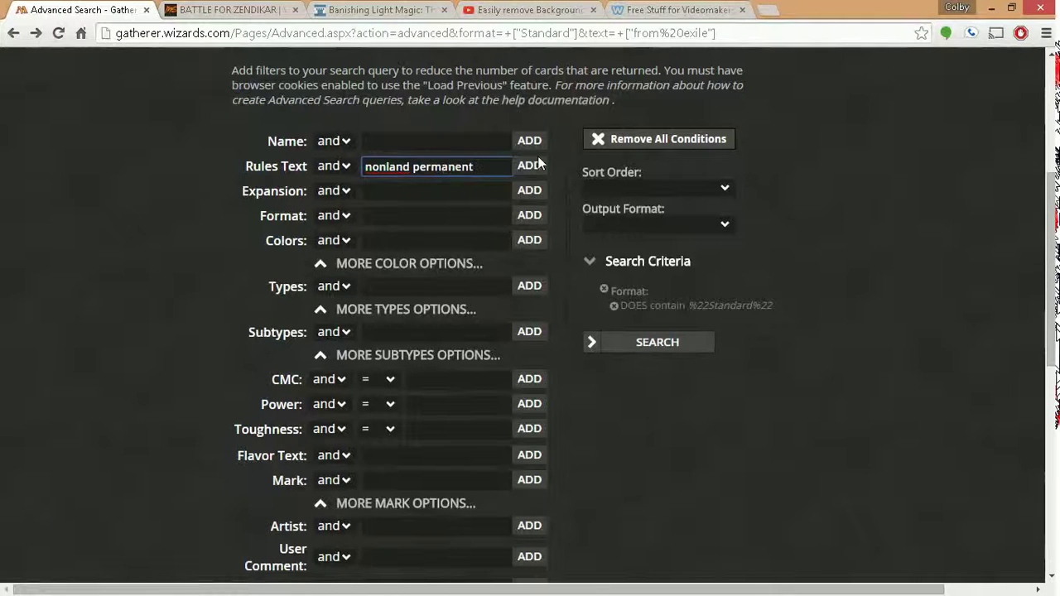
click(531, 165)
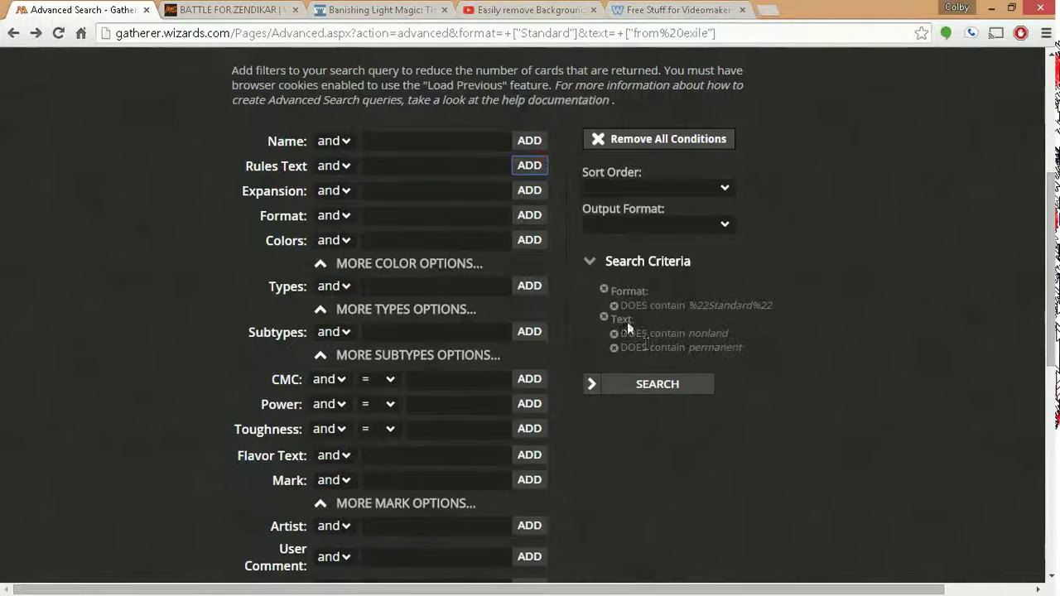
click(663, 383)
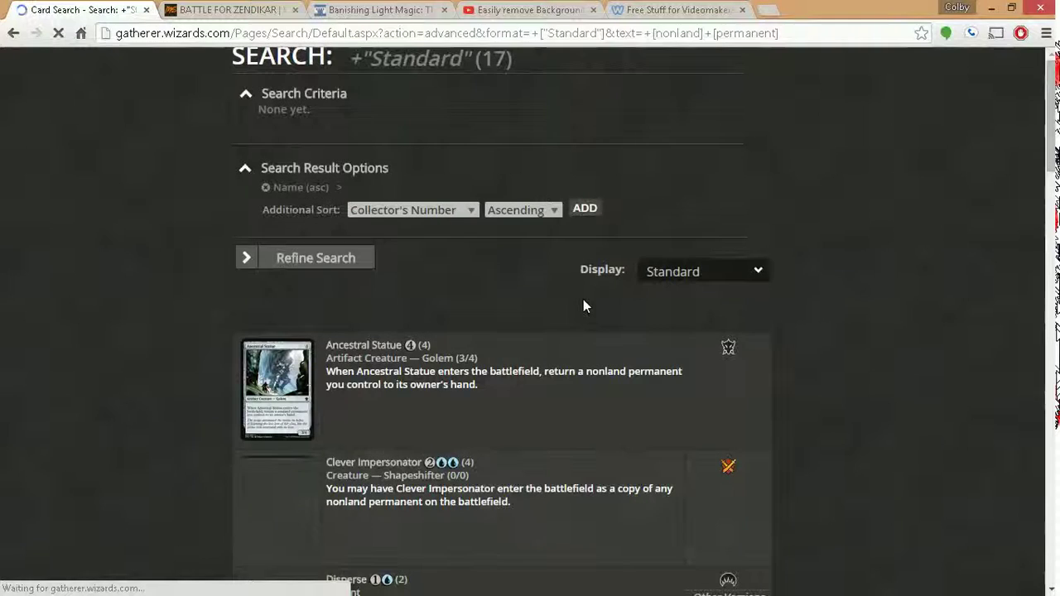
Examine the first nonland permanent results and check the cards already collected in OpenOffice Writer.
scroll(551, 295, down, 1)
scroll(445, 372, down, 5)
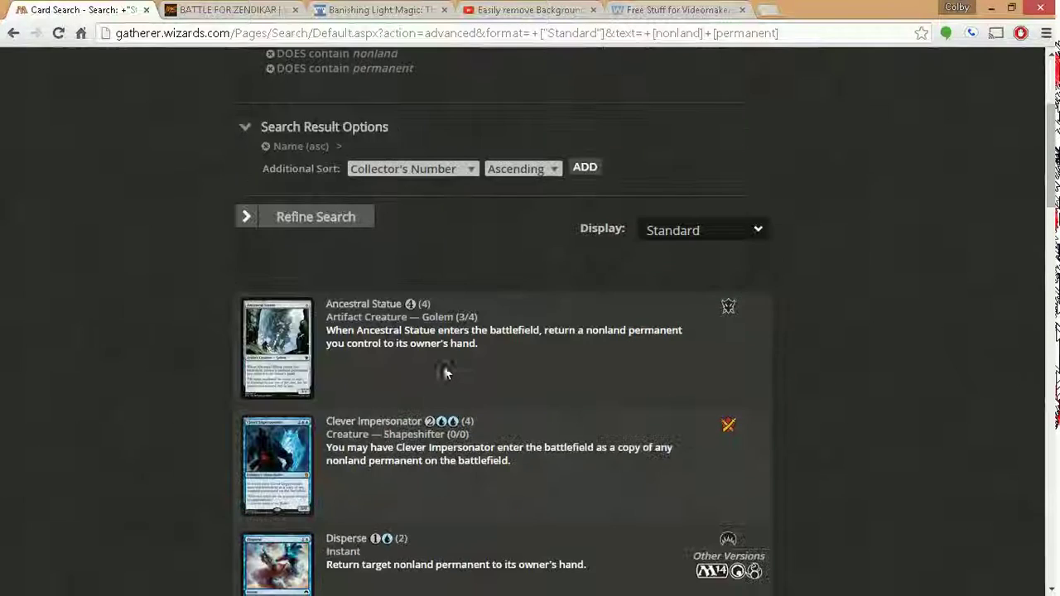
scroll(431, 245, up, 1)
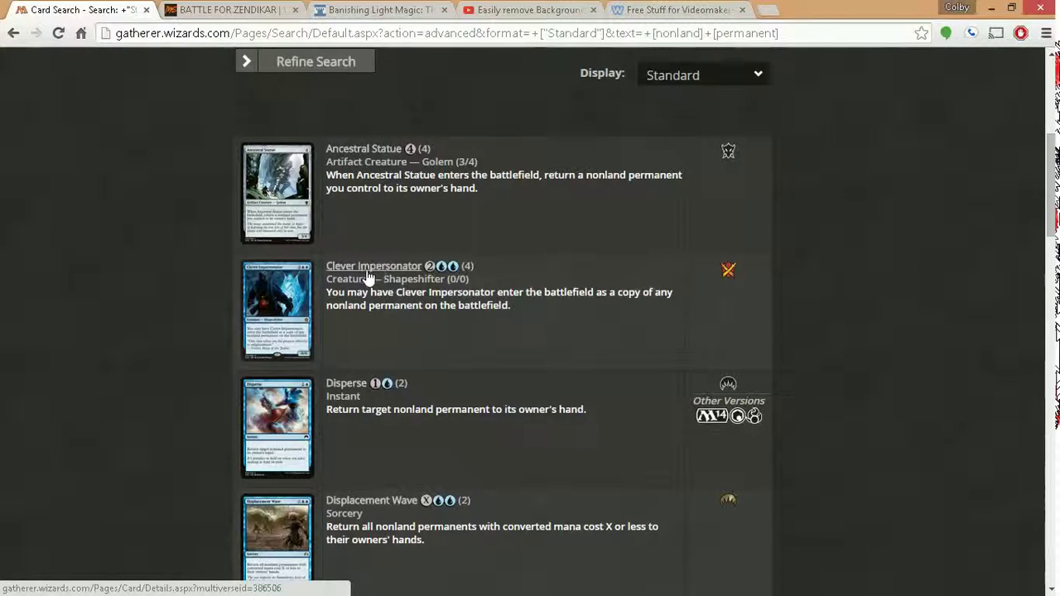
mouse_move(1036, 236)
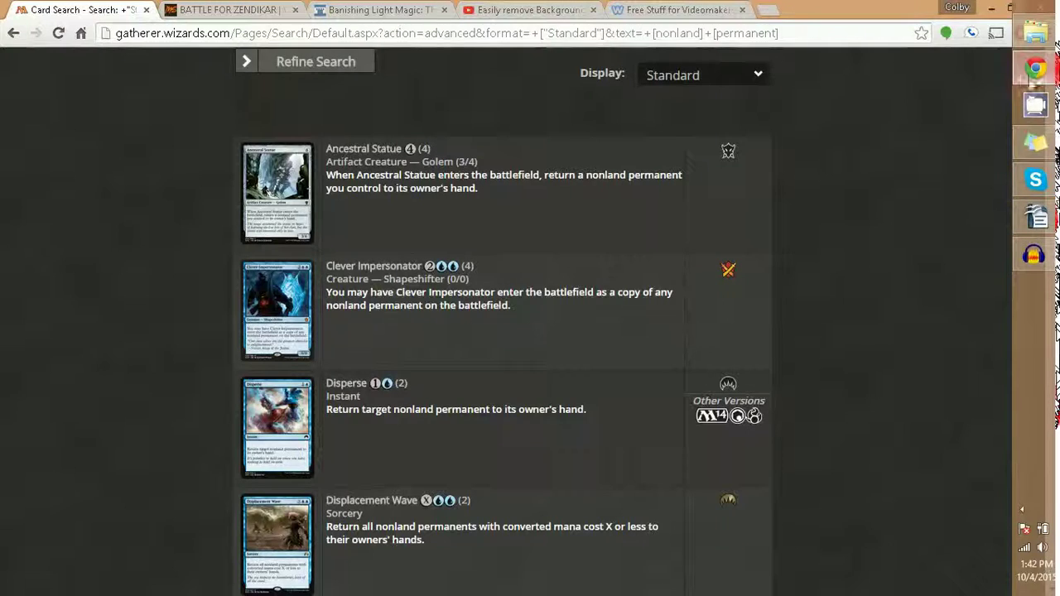
click(1034, 71)
scroll(452, 221, down, 3)
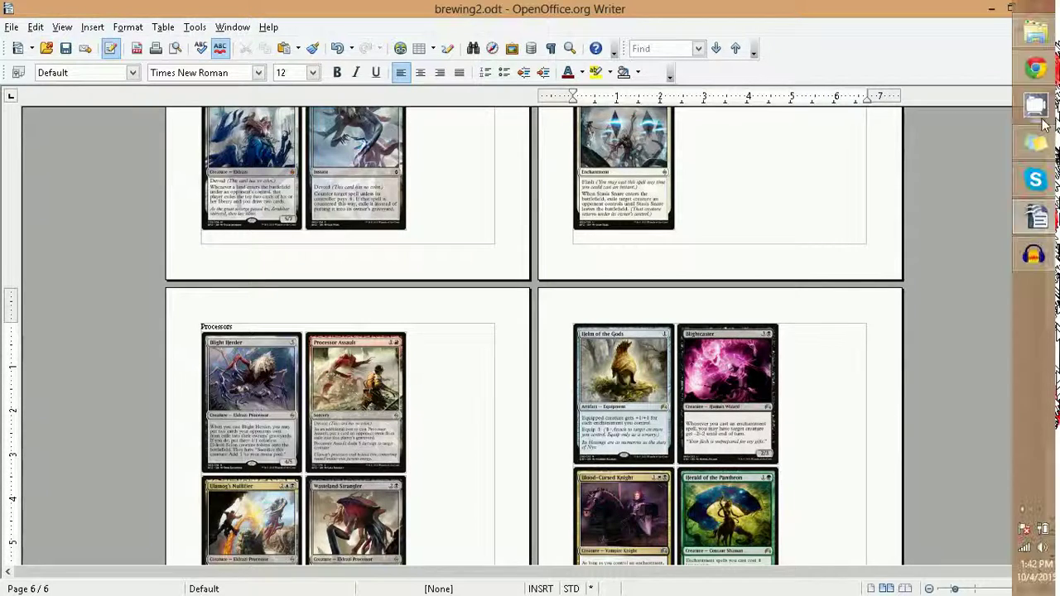
Switch to Chrome, open the Displacement Wave card page from the search results and copy its image.
click(1034, 72)
scroll(174, 319, down, 2)
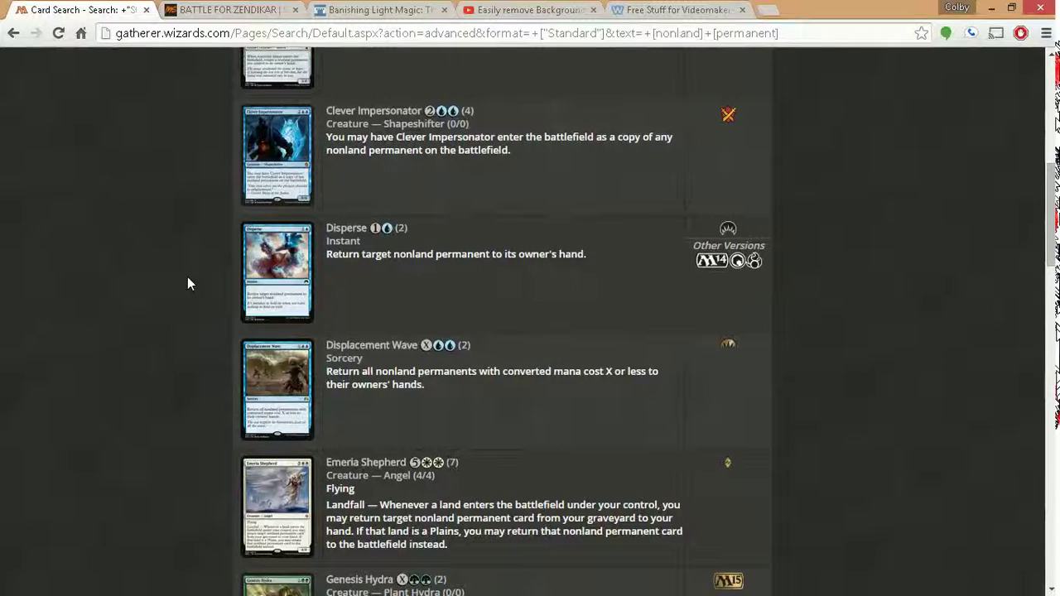
scroll(189, 275, down, 1)
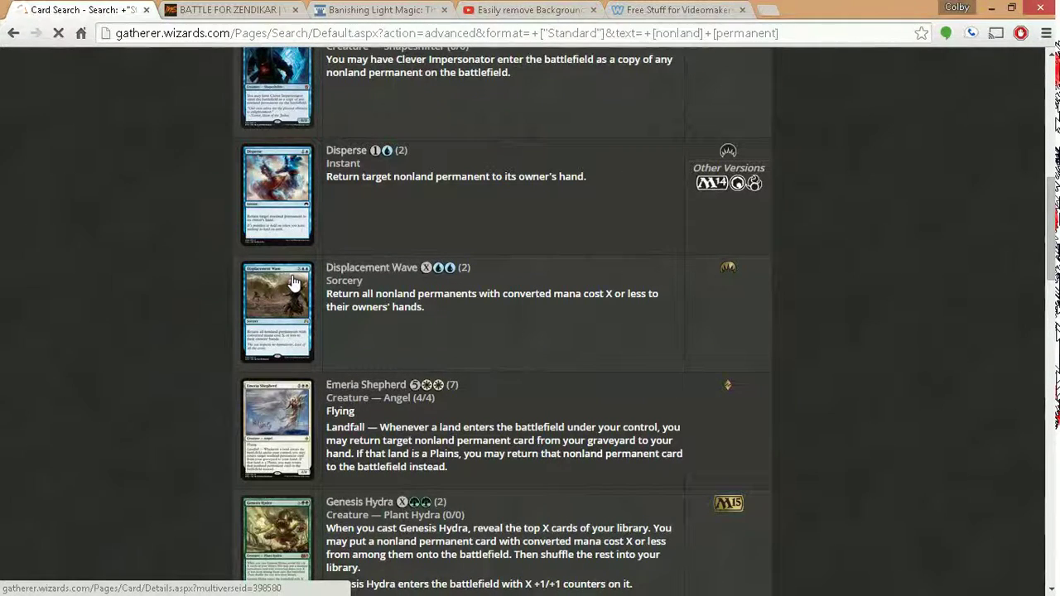
click(292, 282)
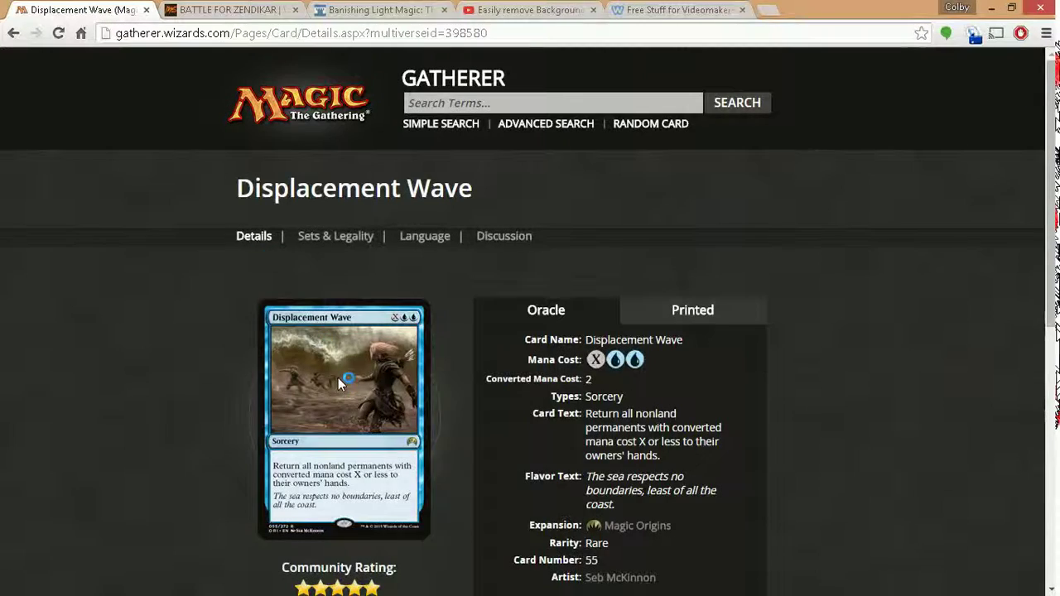
right_click(338, 378)
click(400, 440)
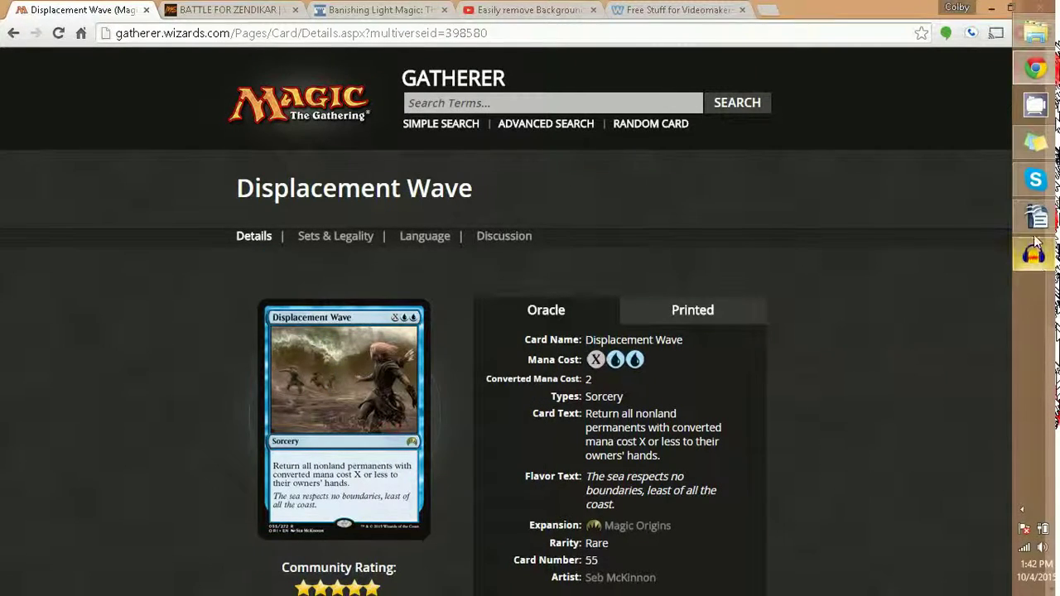
Switch to OpenOffice Writer and add a "Control" heading below the row with Blood-Cursed Knight and Herald of the Pantheon.
click(1034, 235)
scroll(869, 274, down, 5)
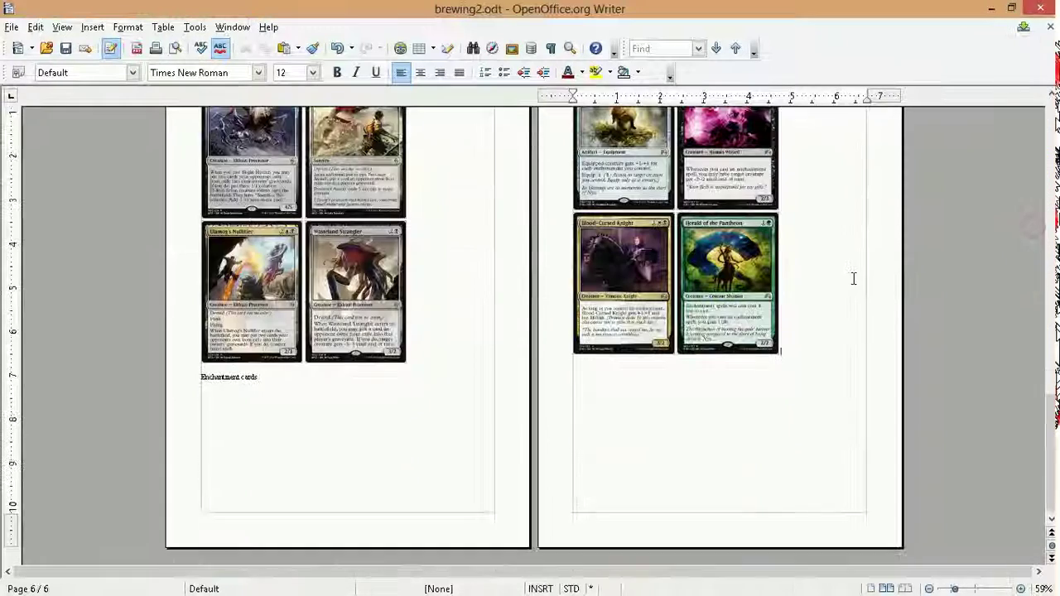
click(807, 358)
text(Control)
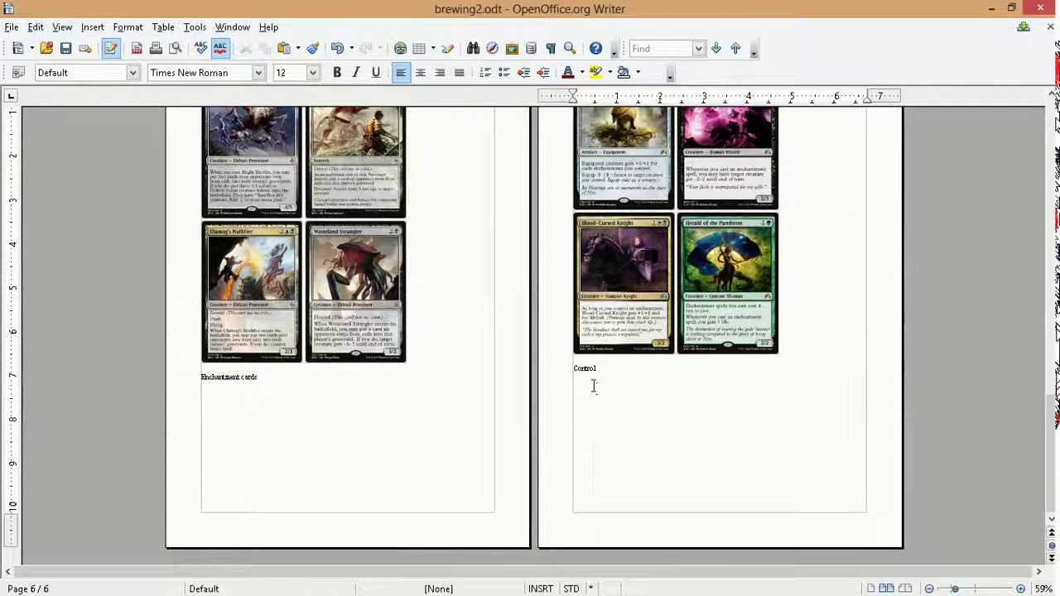
Paste the copied Displacement Wave card image below the "Control" heading and check where it lands.
right_click(593, 386)
click(625, 377)
scroll(317, 373, down, 6)
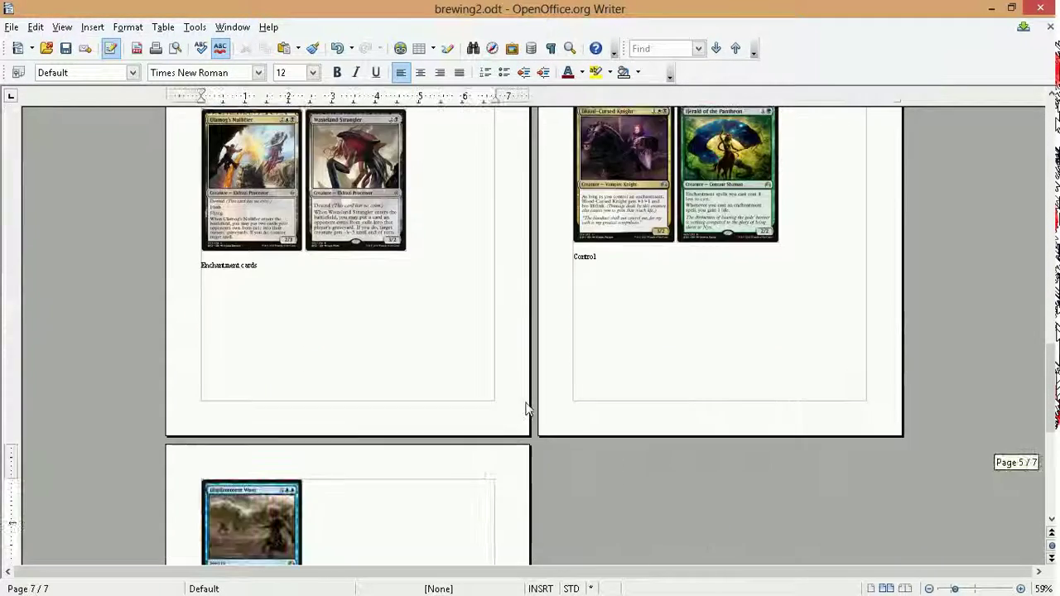
scroll(364, 389, up, 5)
scroll(374, 411, down, 5)
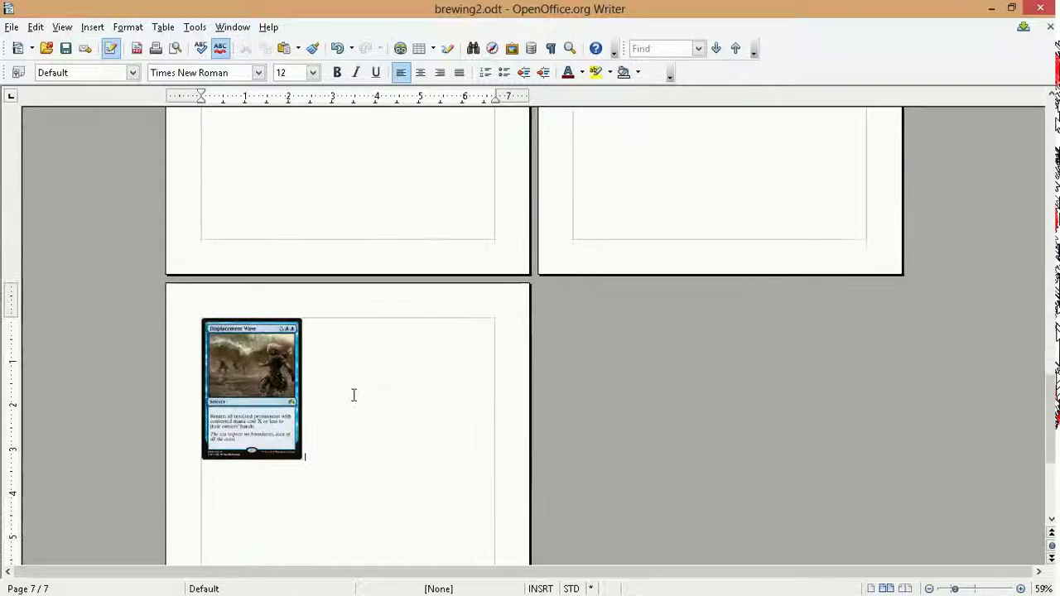
scroll(251, 400, up, 1)
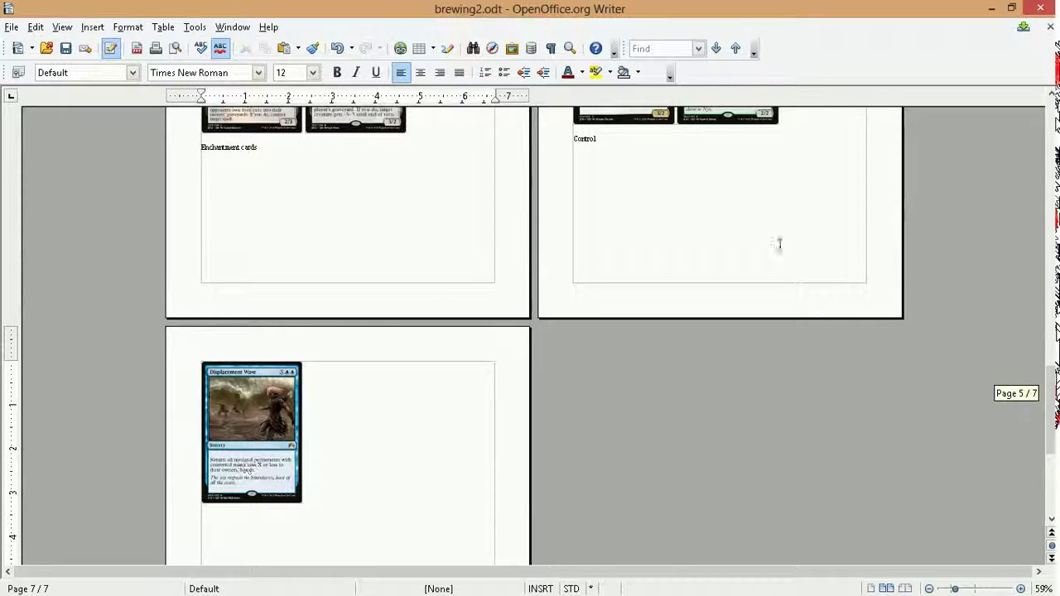
Switch to Chrome, return to the nonland permanent search results and examine the cards from Displacement Wave to the end of the list.
click(1035, 70)
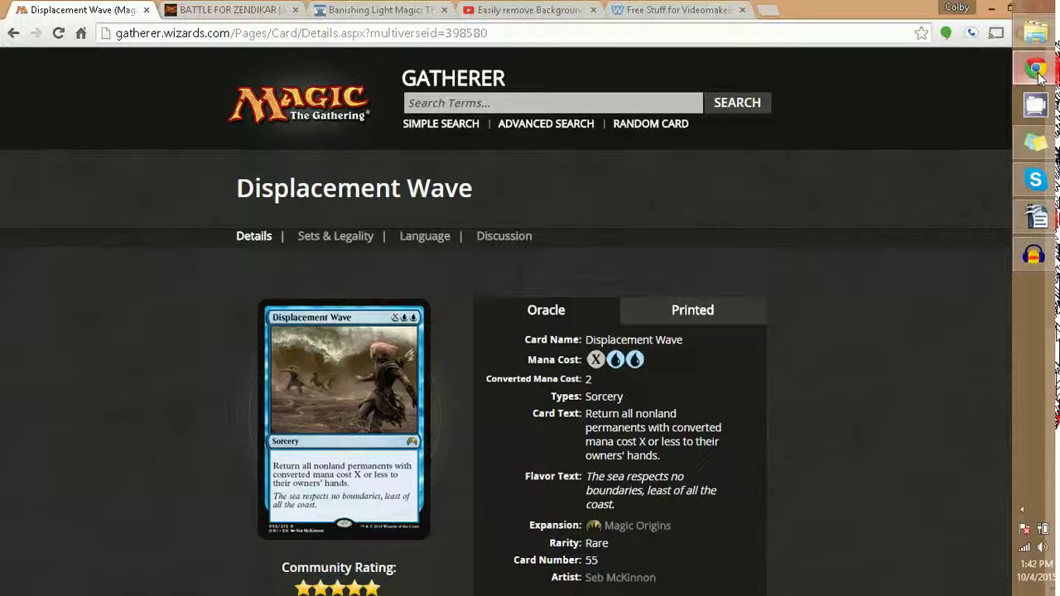
click(12, 33)
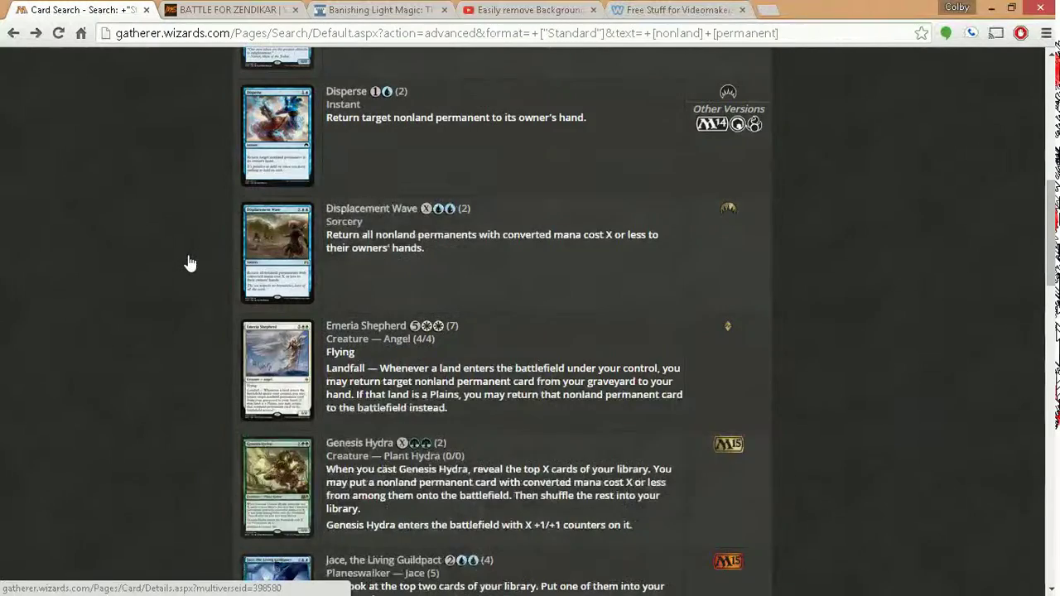
scroll(185, 259, down, 2)
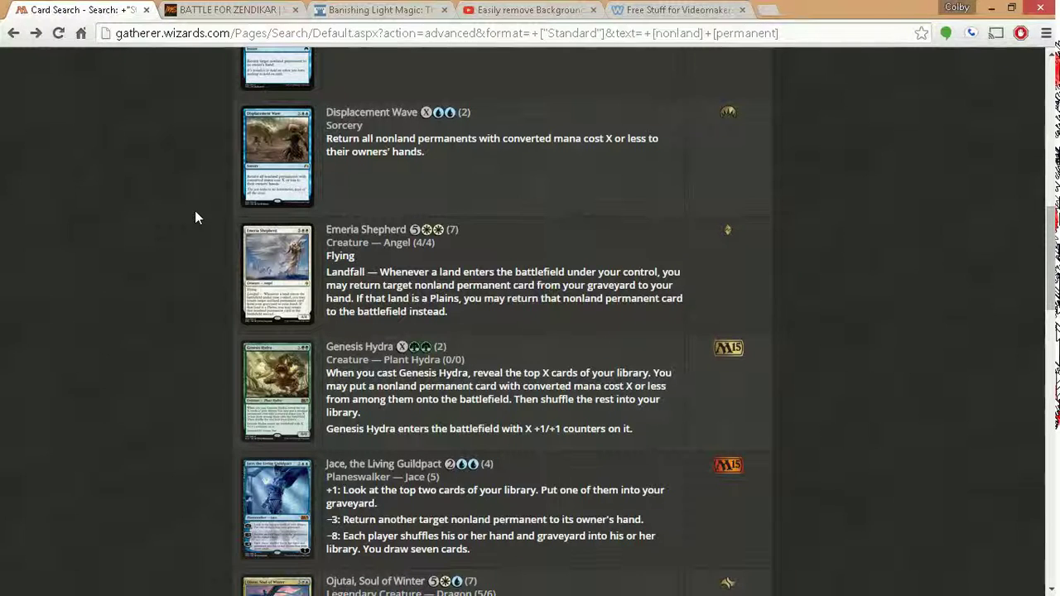
scroll(197, 213, down, 1)
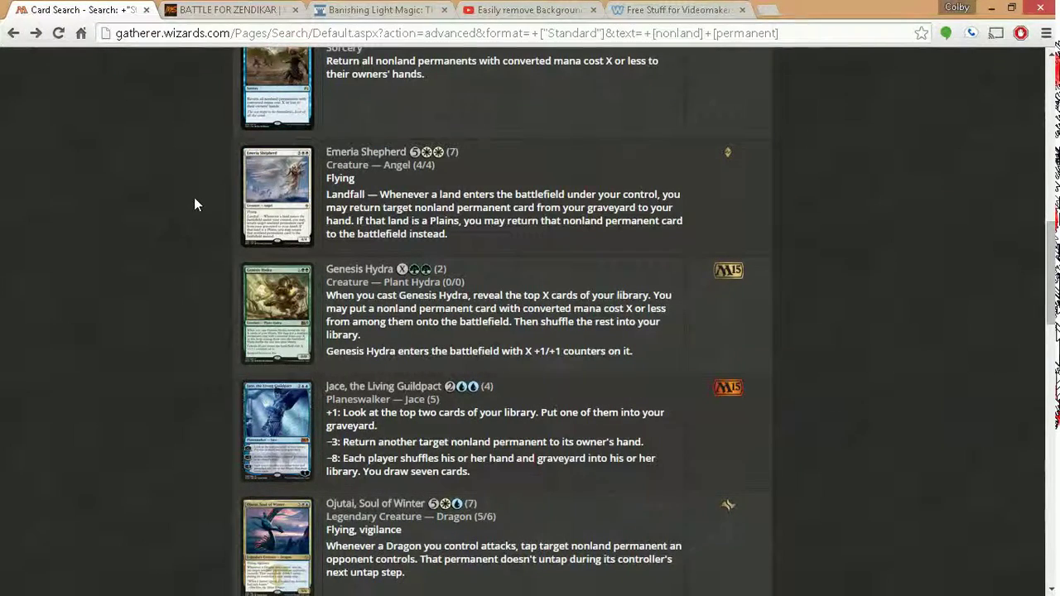
scroll(196, 204, down, 2)
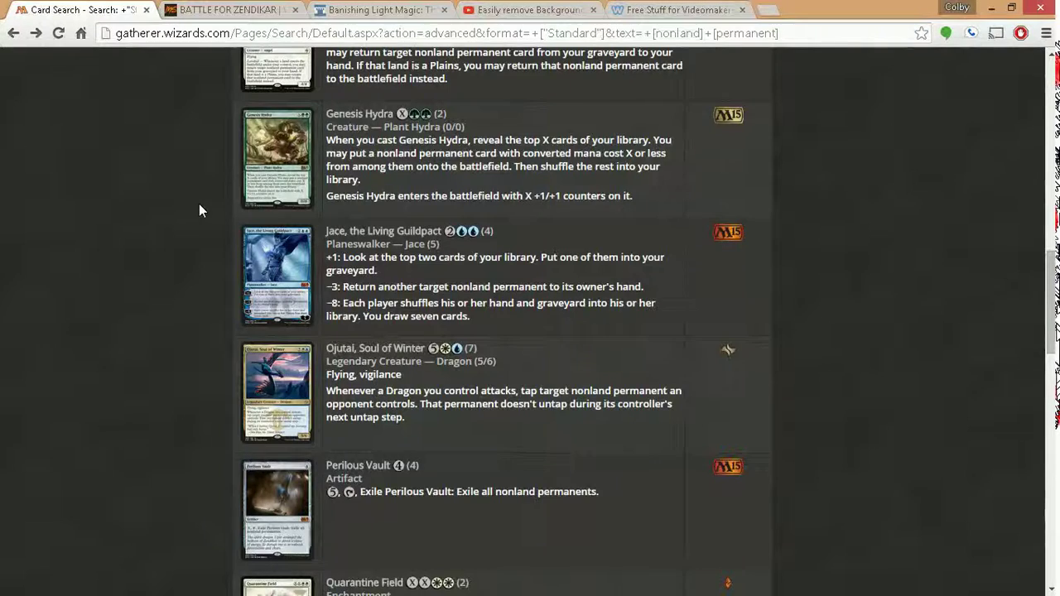
scroll(200, 205, down, 4)
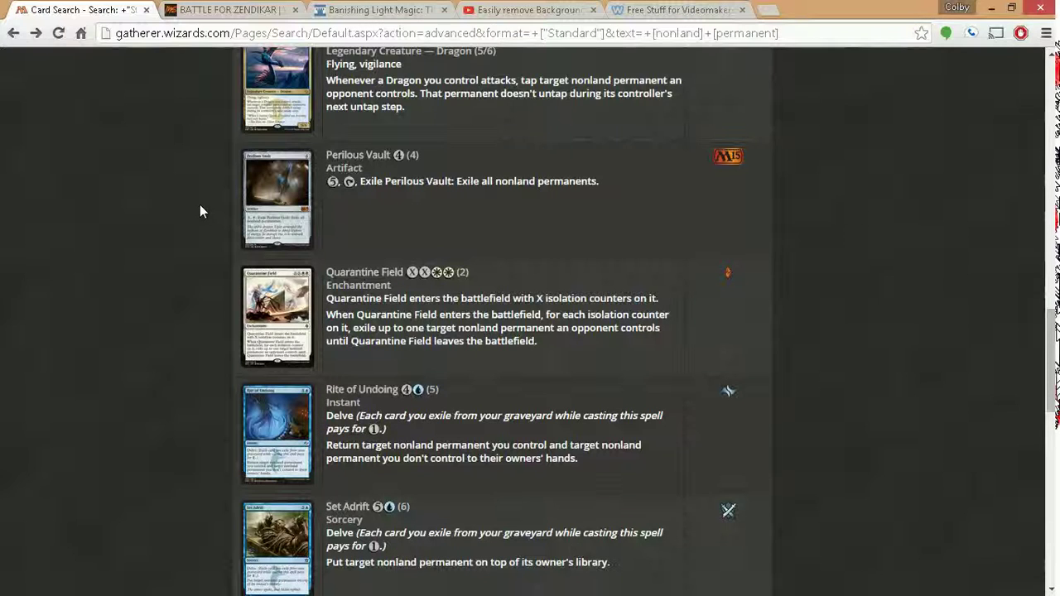
scroll(200, 210, down, 1)
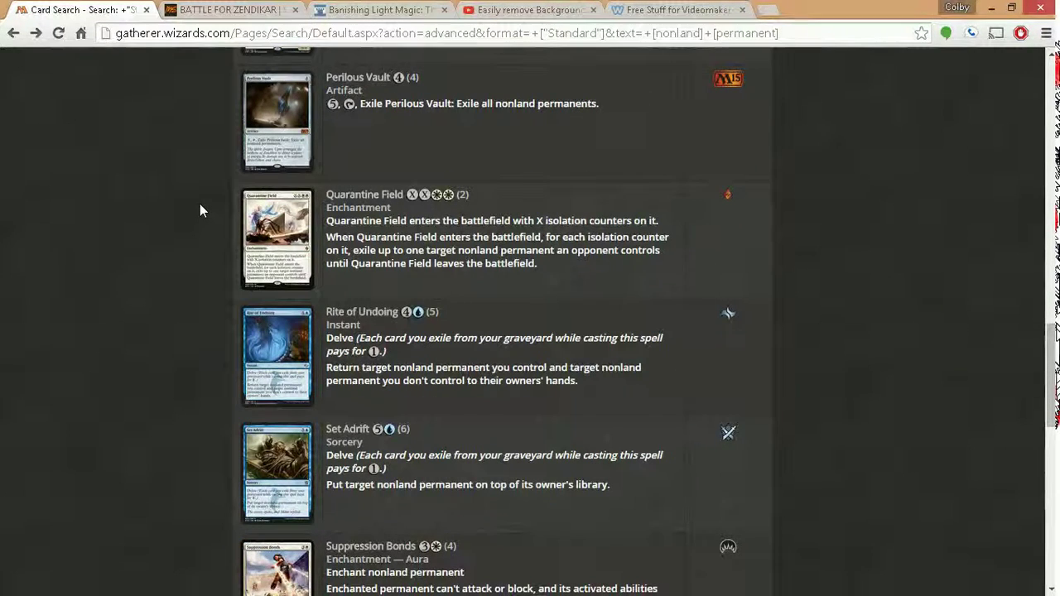
scroll(200, 205, down, 3)
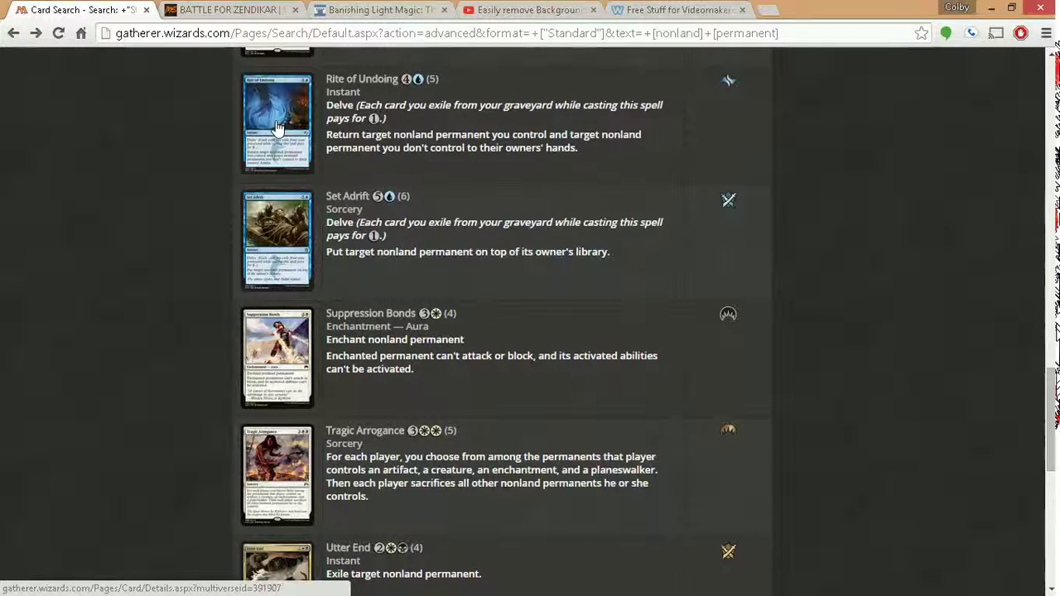
scroll(281, 141, up, 2)
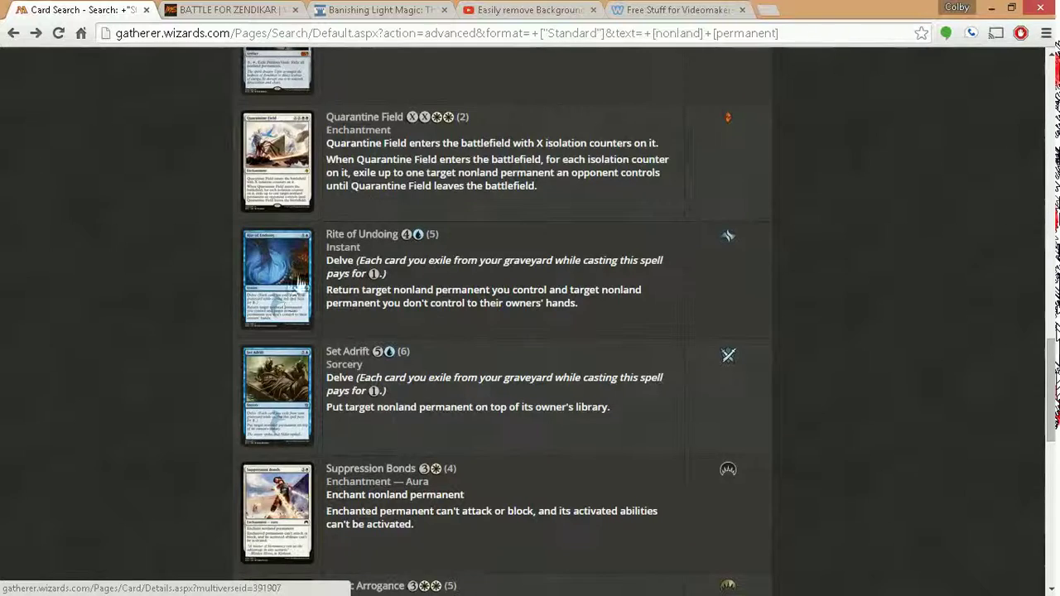
scroll(212, 278, down, 1)
scroll(202, 264, down, 2)
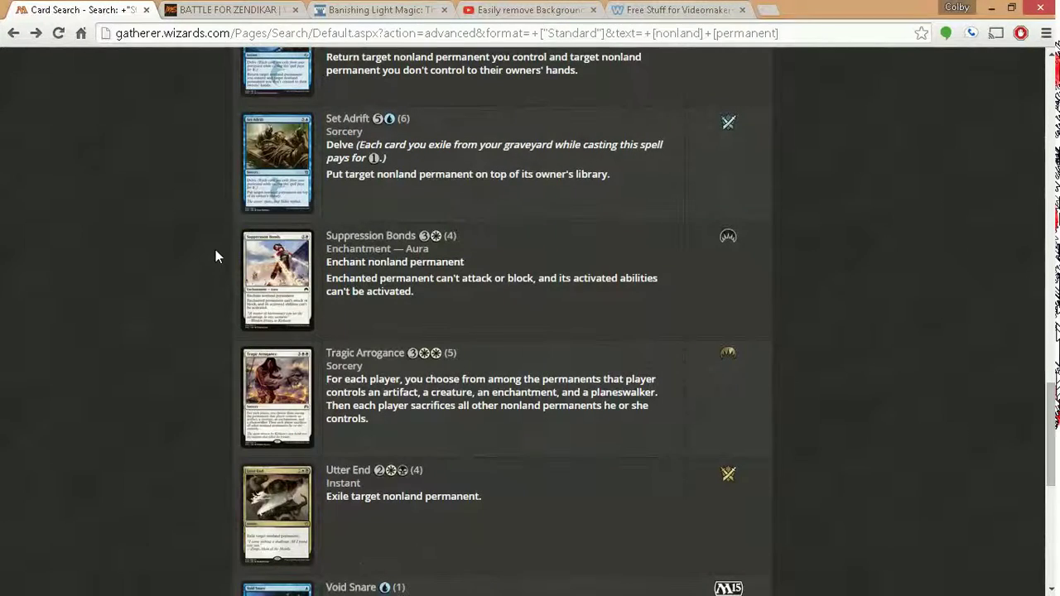
scroll(214, 249, down, 1)
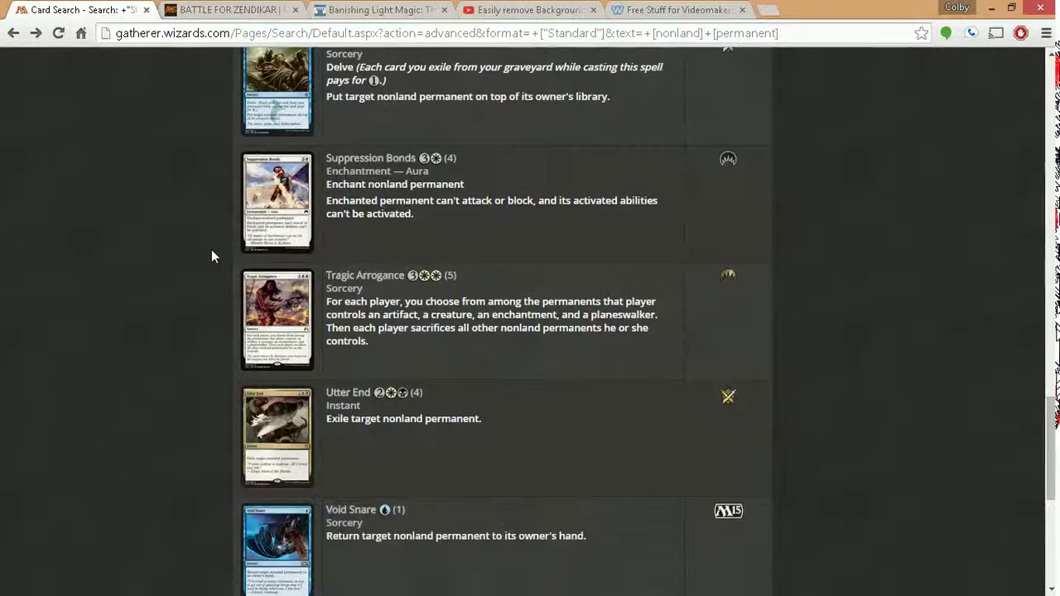
scroll(207, 252, down, 3)
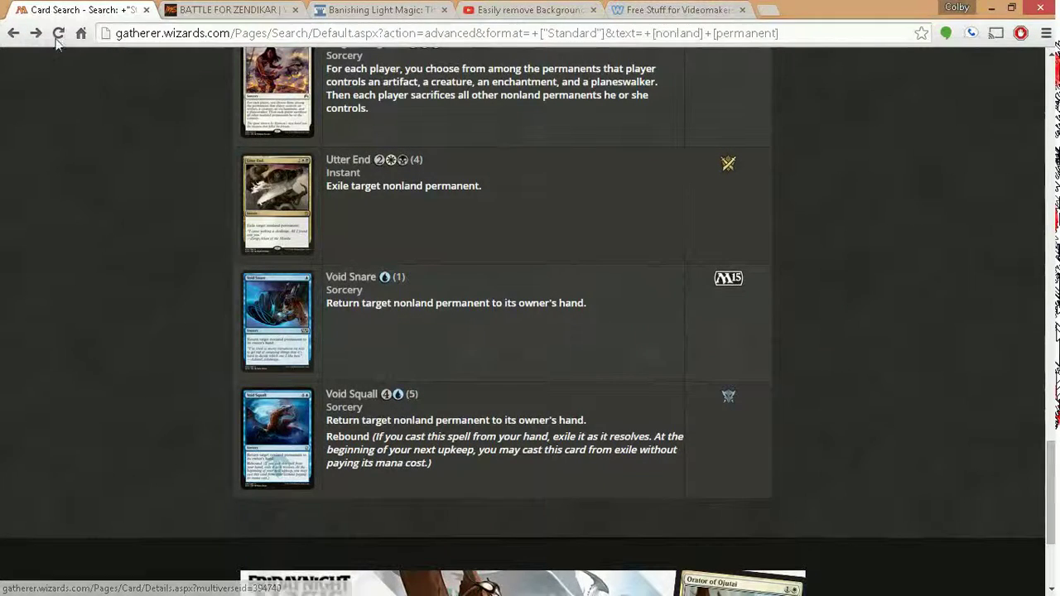
Return to the advanced search form and remove the "permanent" and "nonland" text conditions.
click(13, 35)
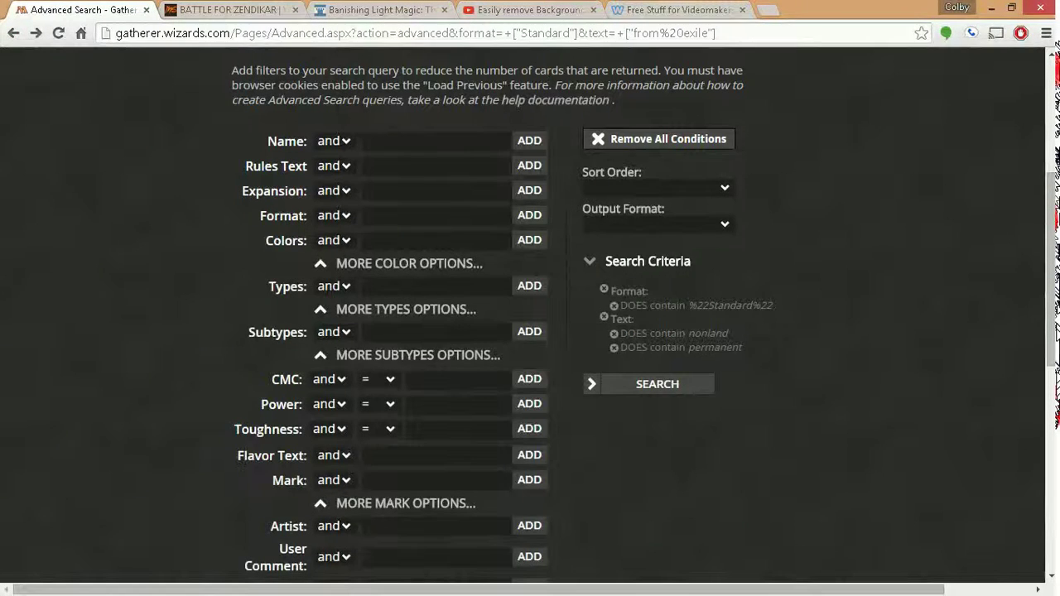
click(614, 347)
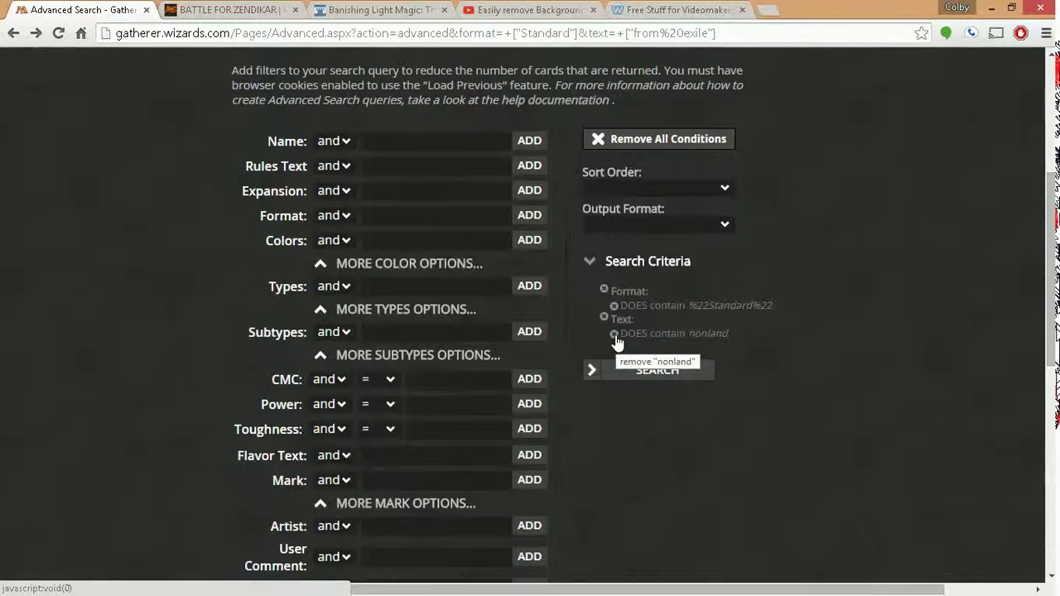
click(616, 335)
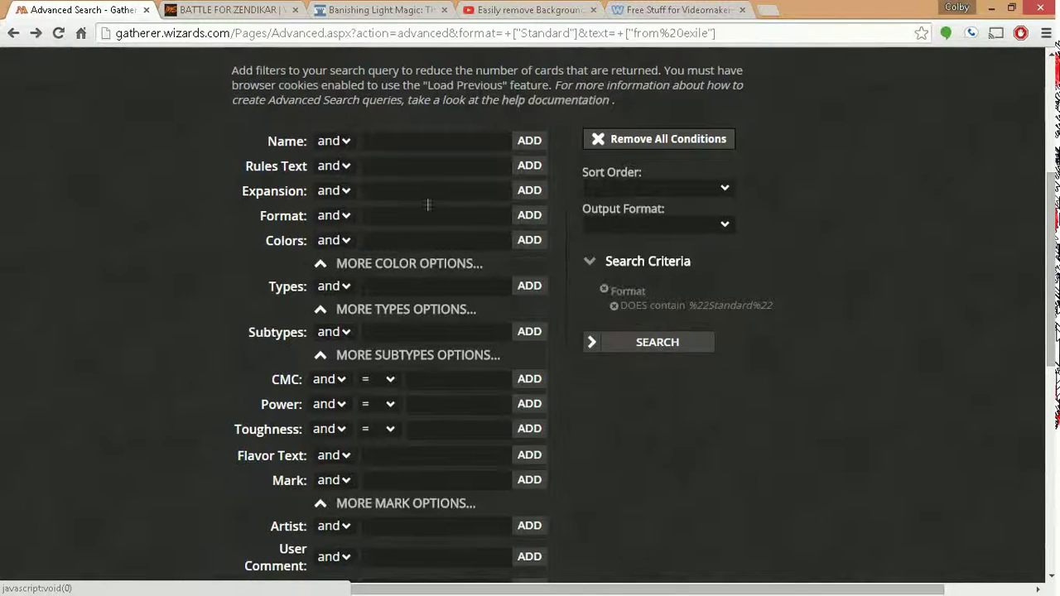
Add the exact phrase "permanent you control" as the rules text condition and run the Standard card search.
click(393, 169)
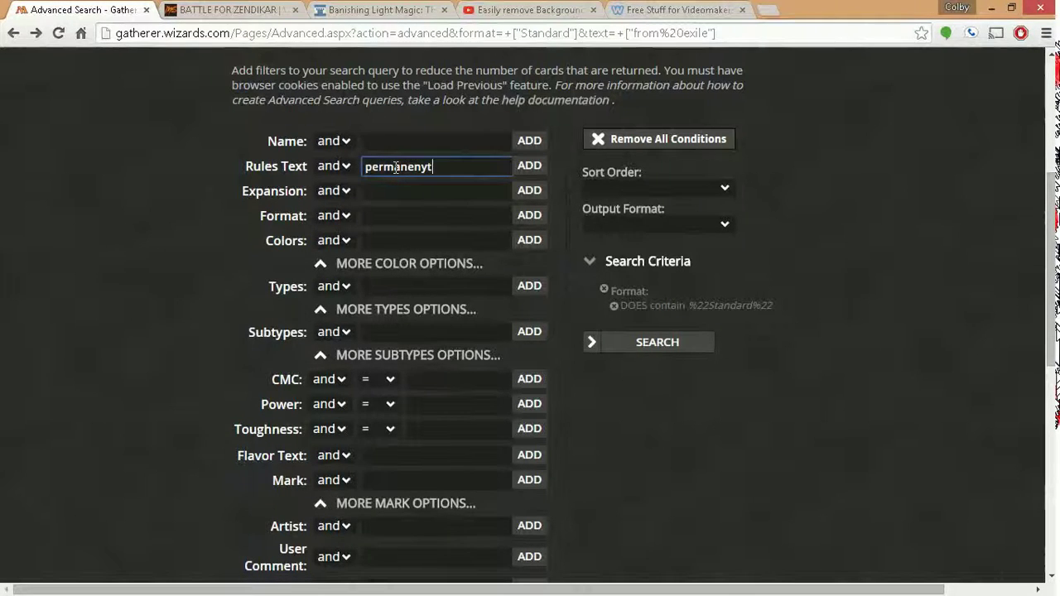
text(permanenyt)
key(BackSpace)
key(BackSpace)
text(t you control")
key(Home)
text(")
click(529, 165)
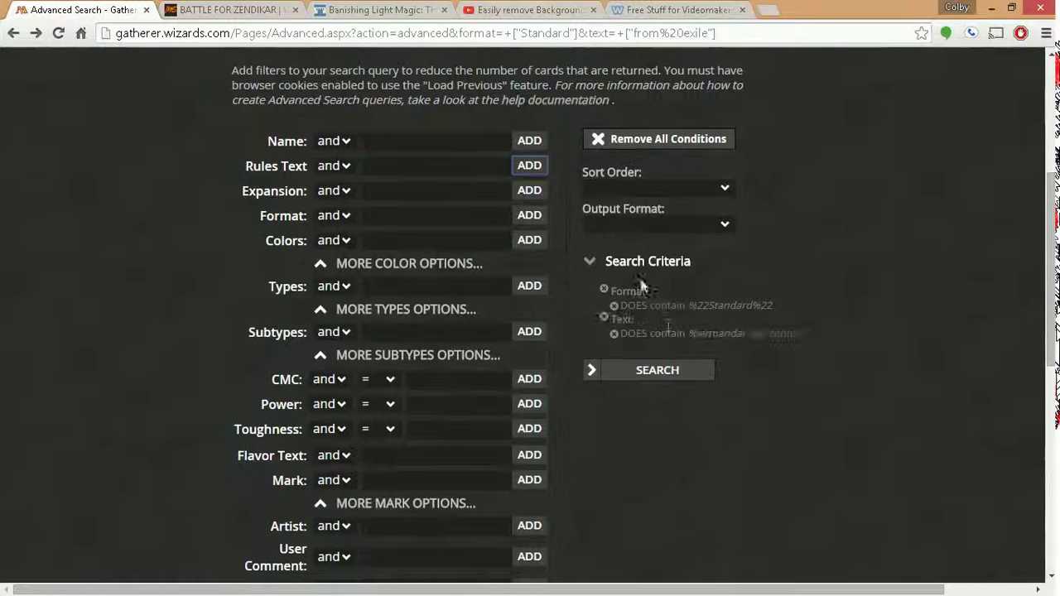
click(668, 370)
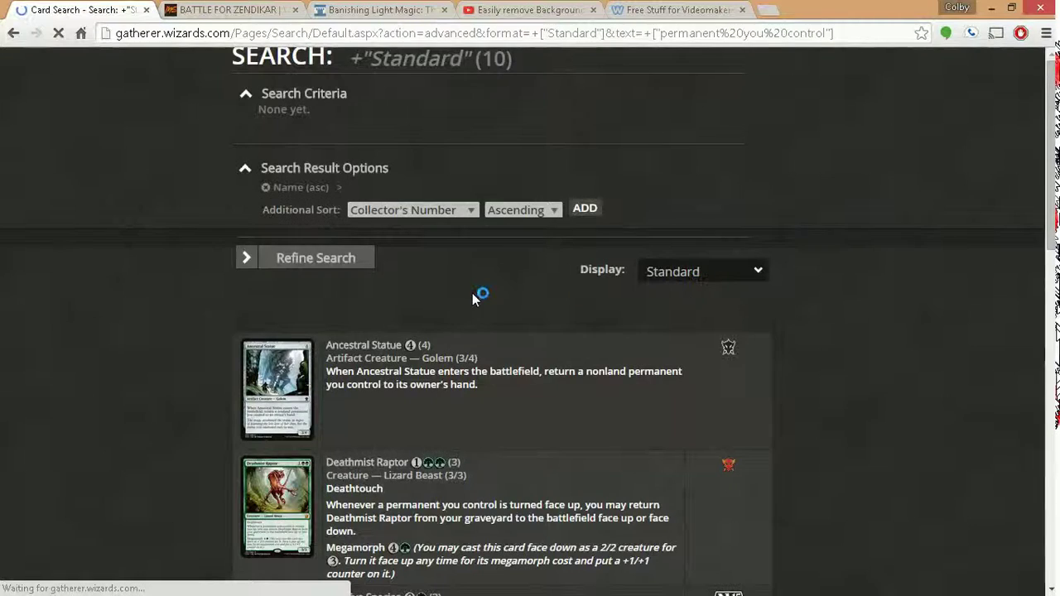
Examine the full list of Standard cards matching "permanent you control" for usable effects.
scroll(481, 295, down, 3)
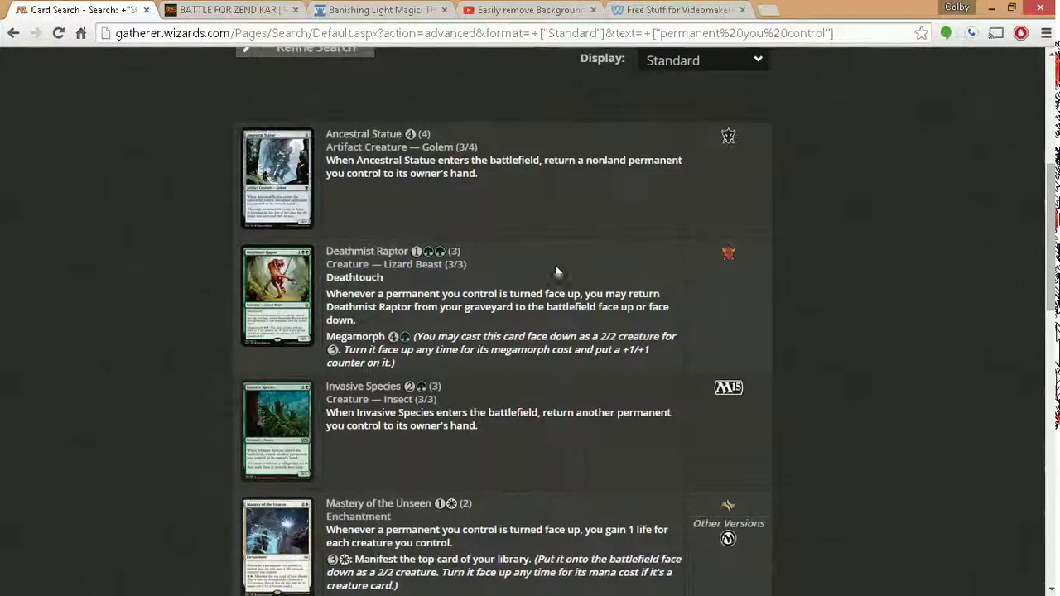
scroll(558, 270, down, 1)
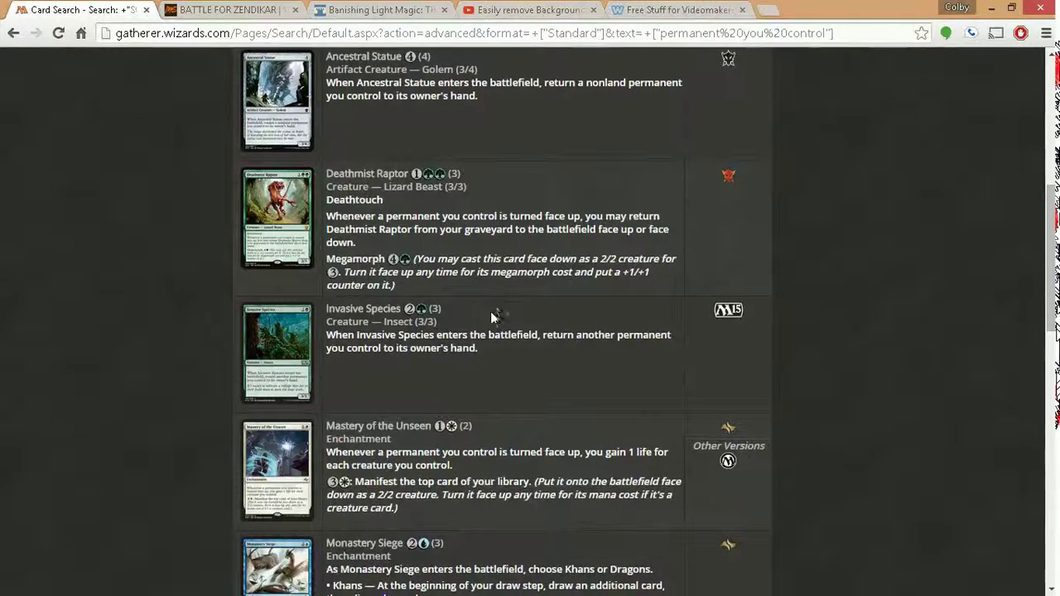
scroll(493, 319, down, 1)
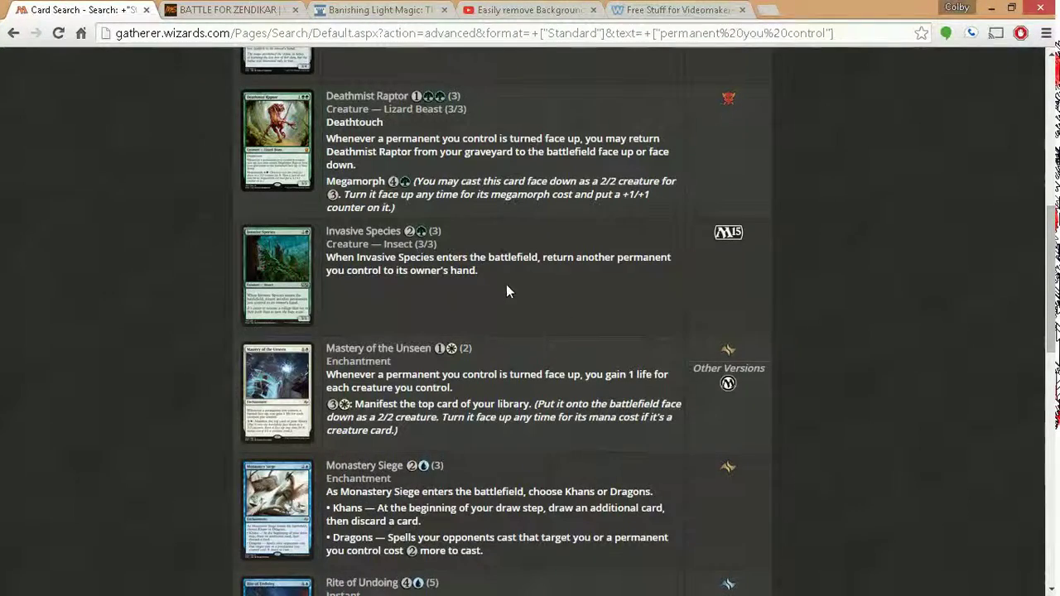
scroll(507, 287, down, 1)
scroll(509, 285, down, 1)
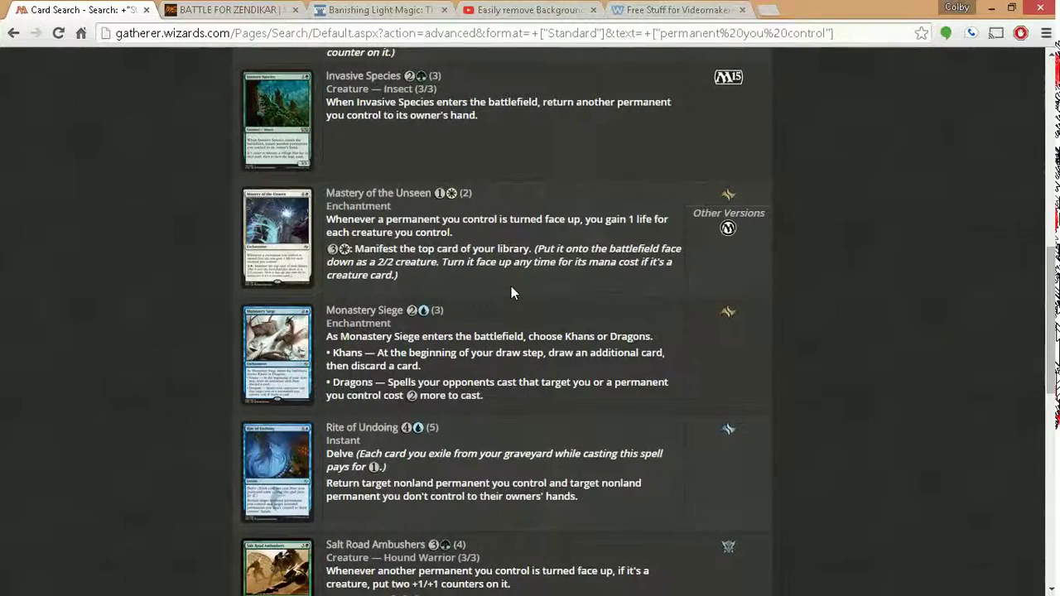
scroll(512, 288, down, 2)
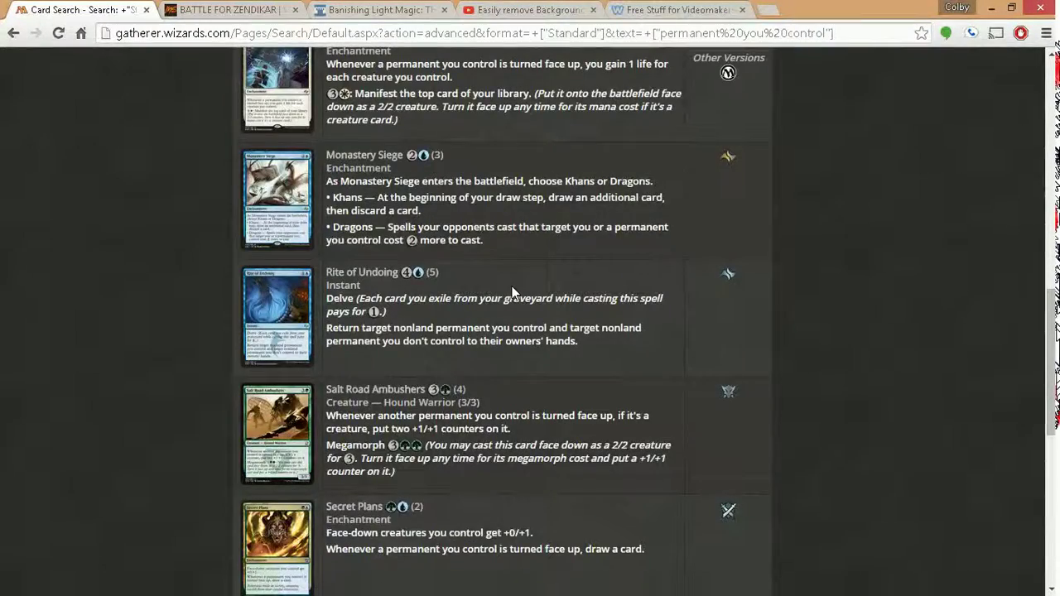
scroll(512, 290, down, 2)
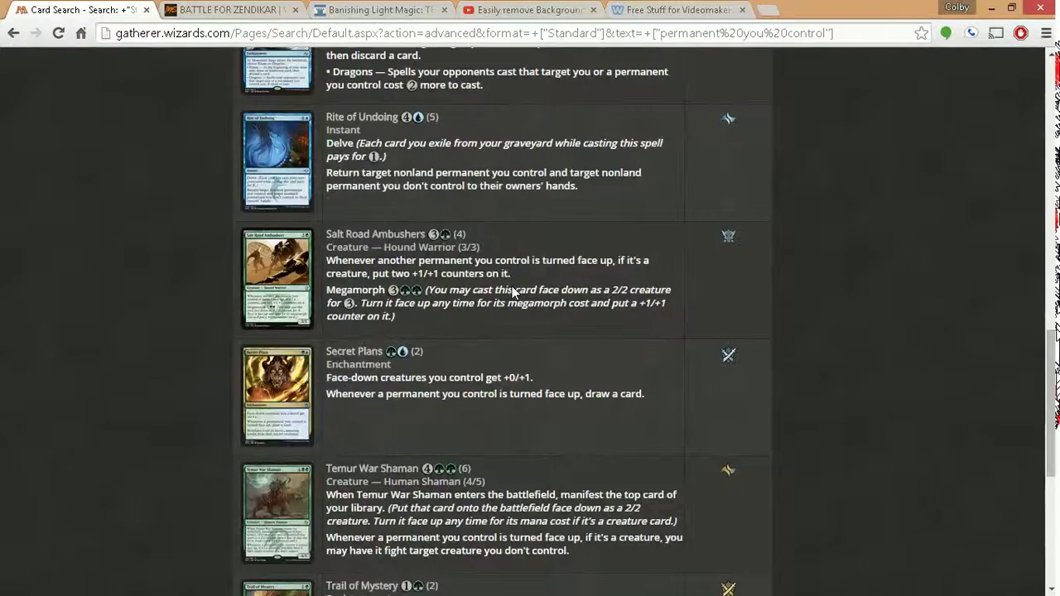
scroll(513, 290, down, 2)
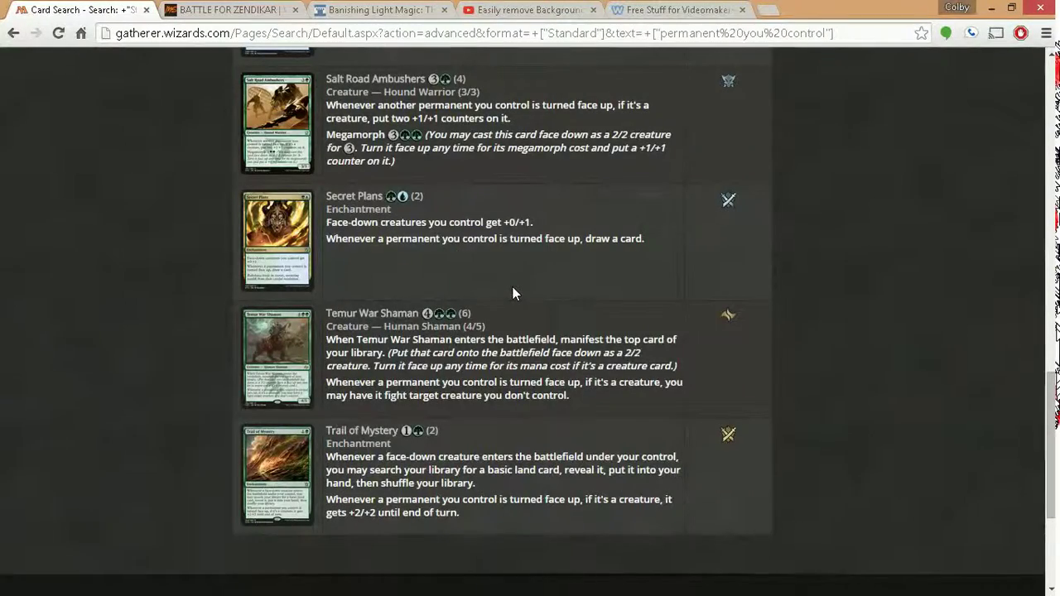
scroll(510, 290, up, 14)
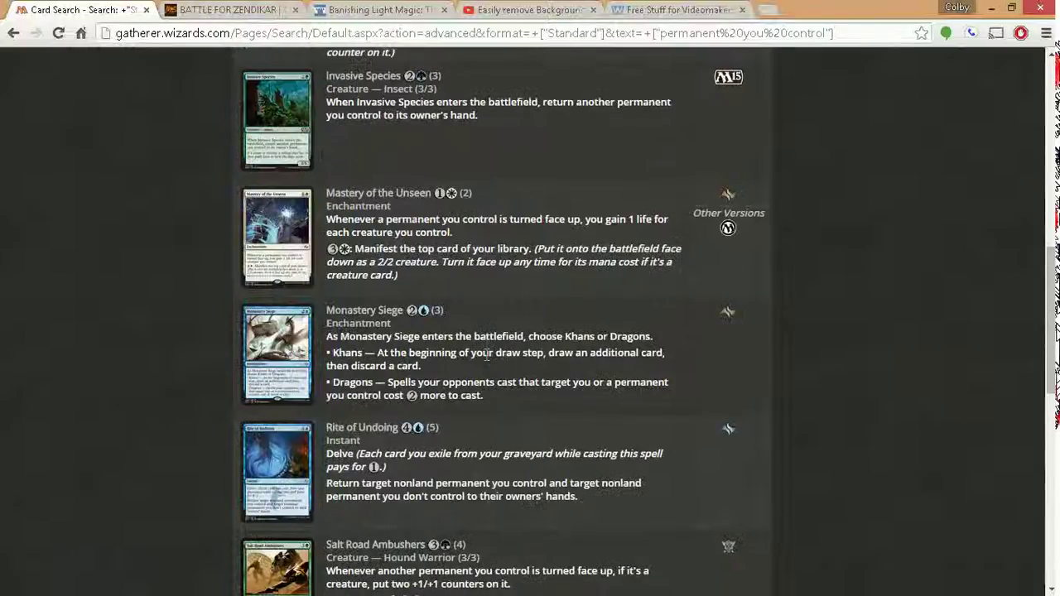
scroll(484, 342, up, 2)
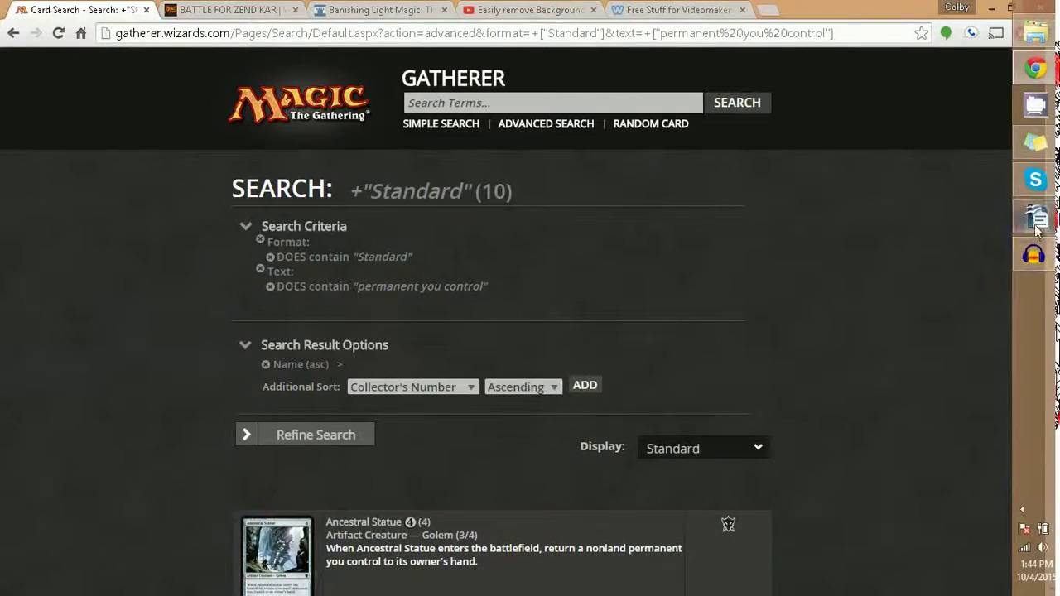
Switch to OpenOffice Writer and review the cards collected on the document's pages.
click(1036, 107)
scroll(460, 344, up, 15)
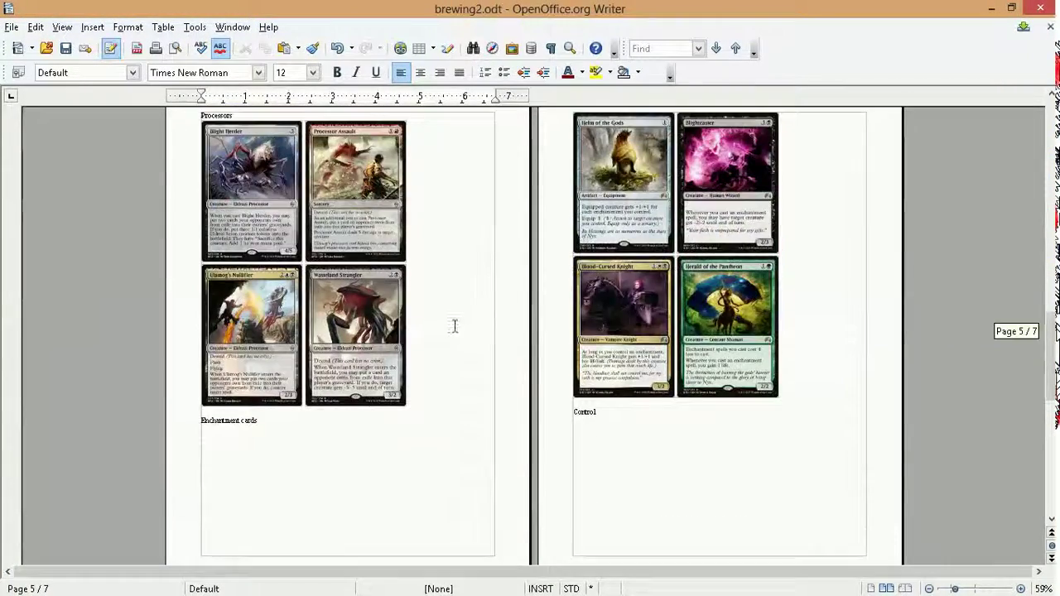
scroll(464, 337, up, 4)
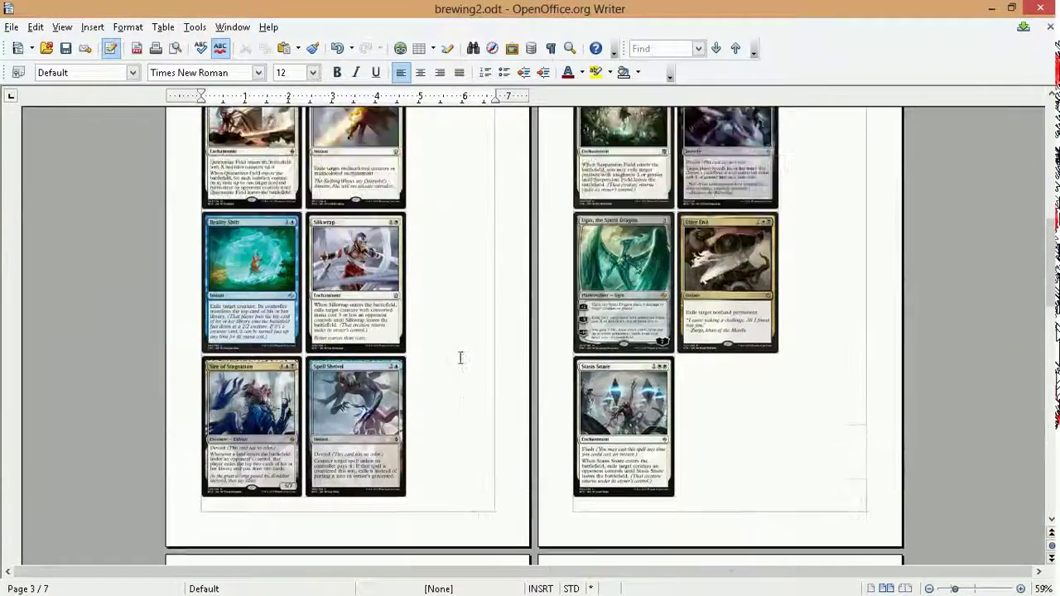
scroll(464, 334, up, 5)
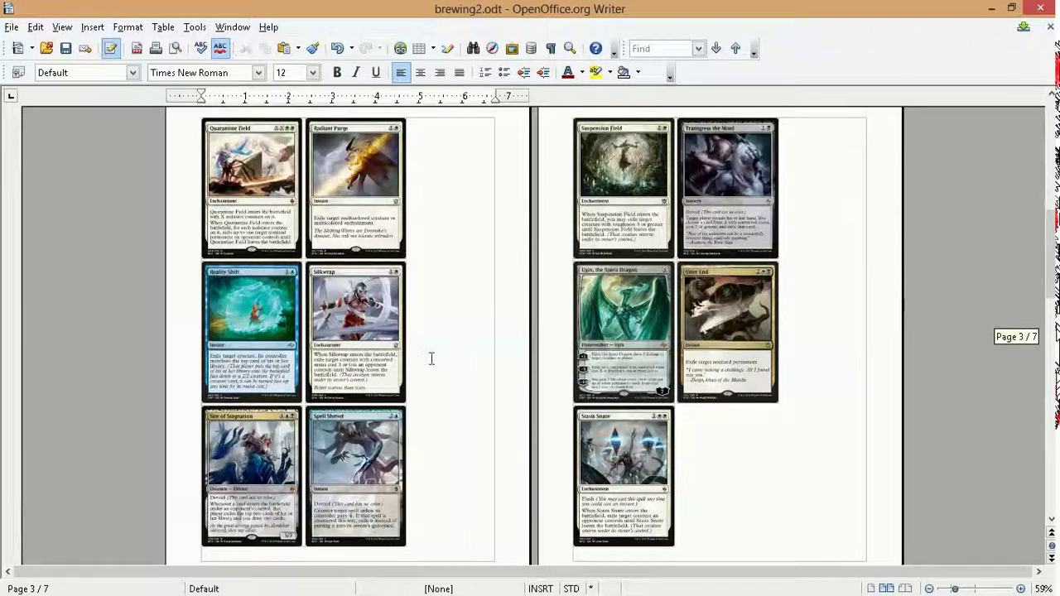
scroll(472, 372, up, 8)
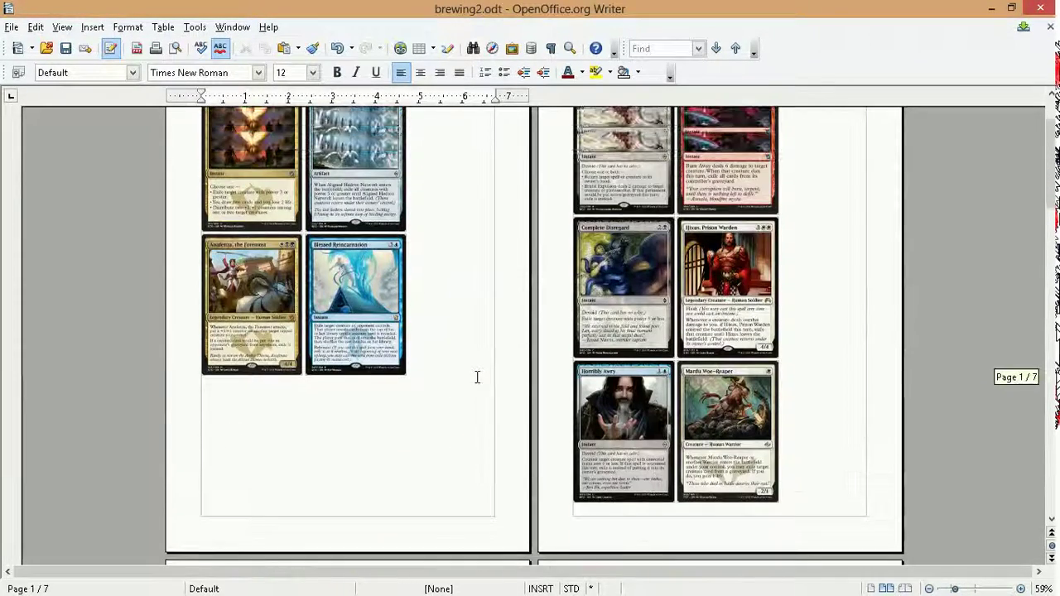
scroll(463, 364, down, 18)
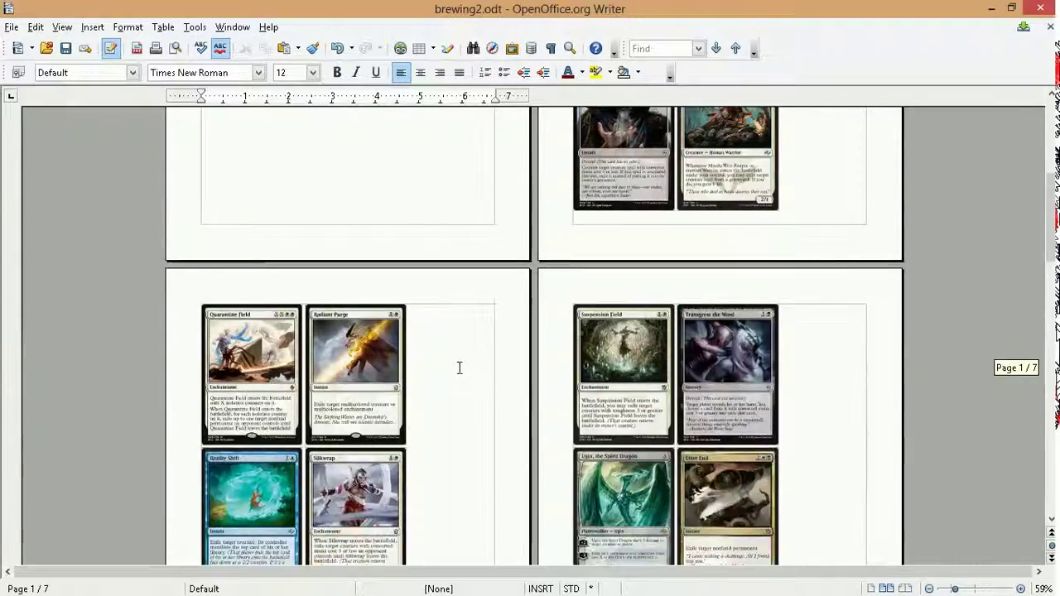
Examine the collected card images across the seven pages, including the Processors, Enchantment cards and Control sections.
scroll(455, 358, down, 5)
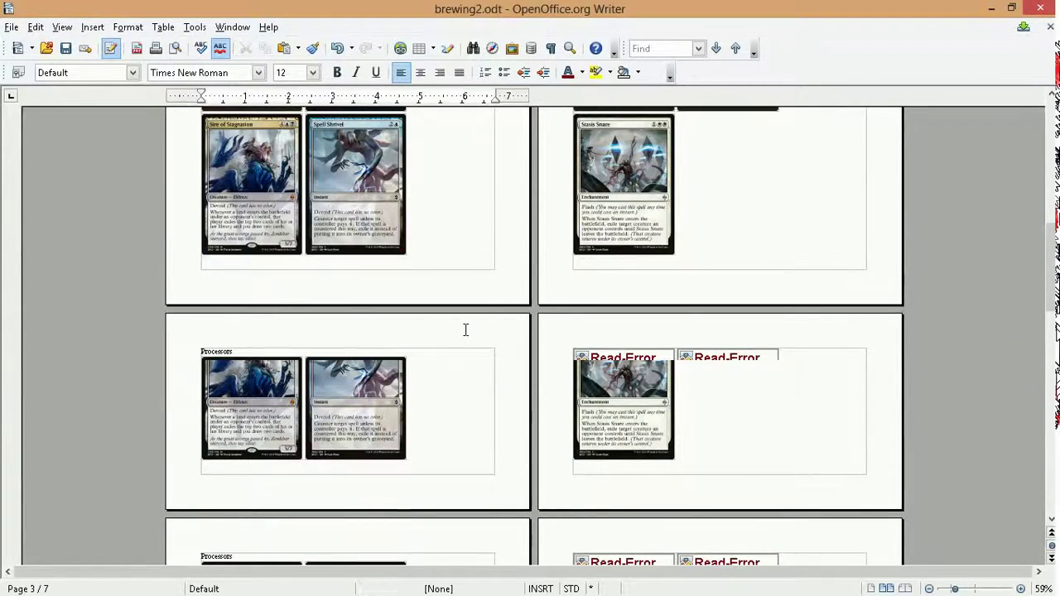
scroll(465, 324, down, 5)
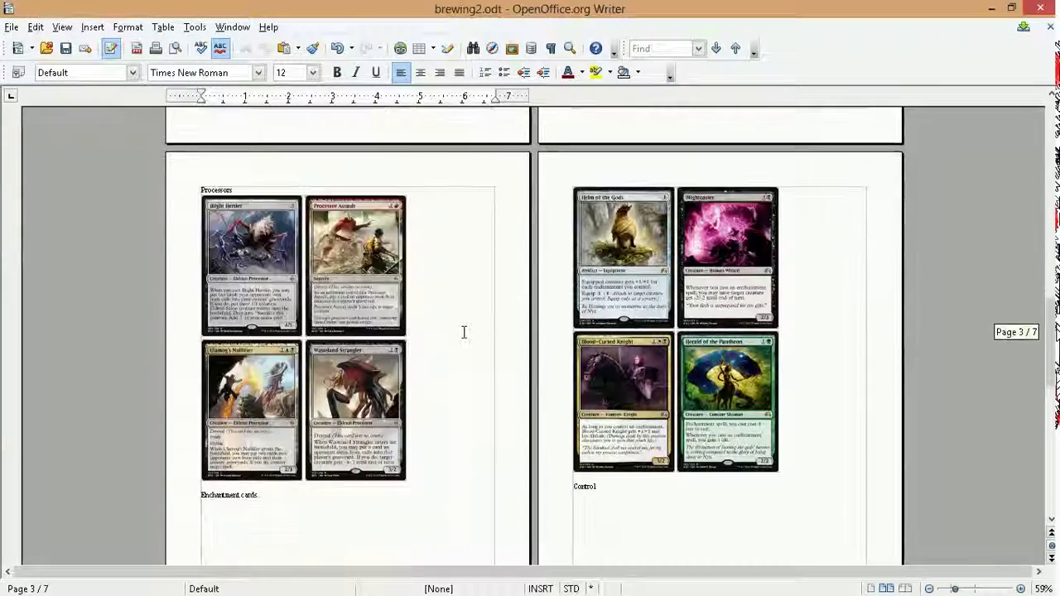
scroll(465, 322, down, 7)
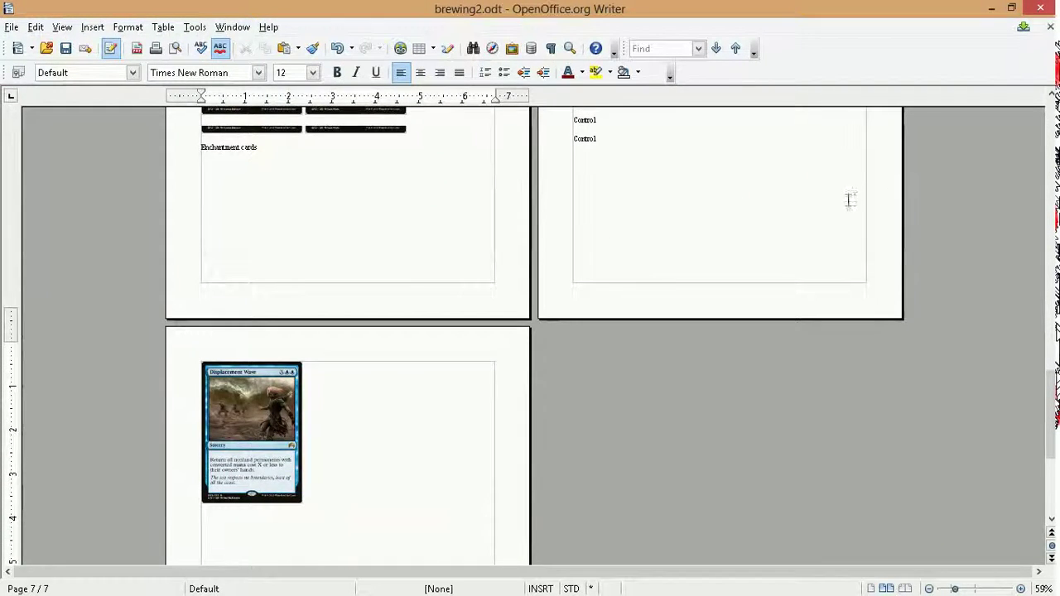
scroll(848, 199, up, 4)
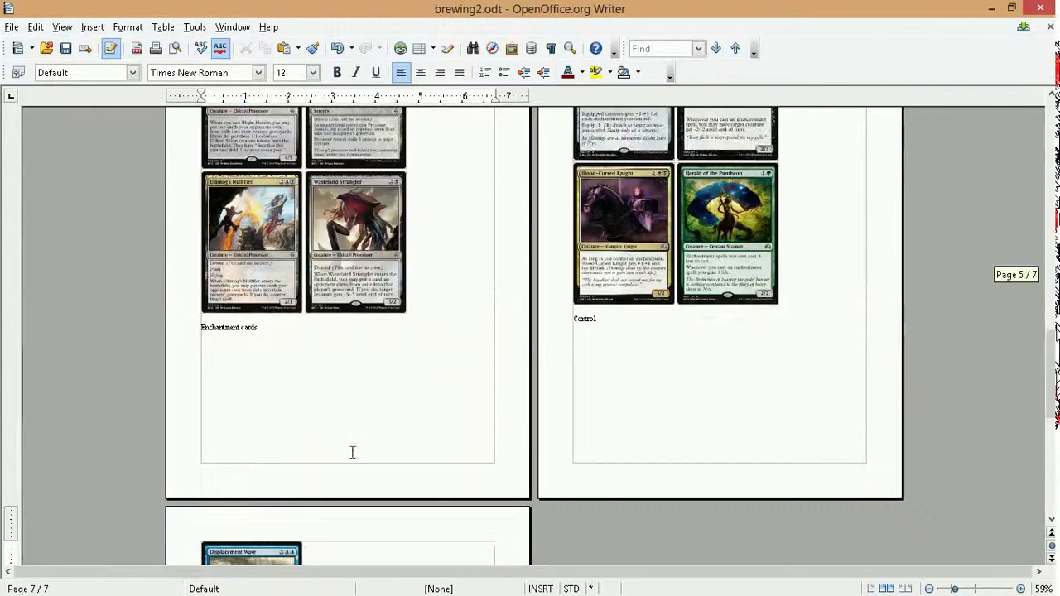
scroll(337, 372, down, 5)
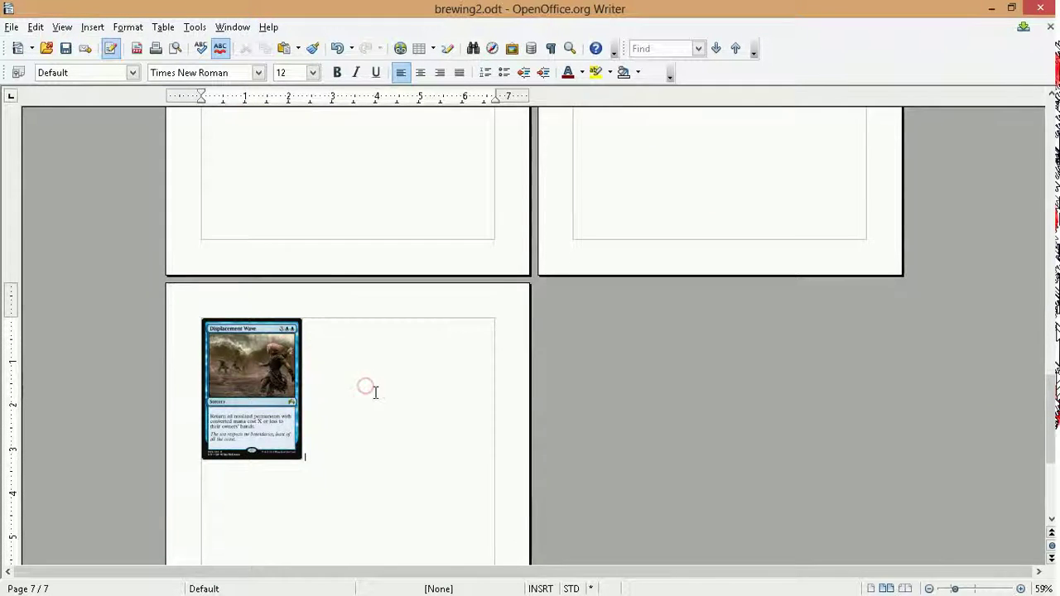
scroll(367, 398, up, 2)
scroll(423, 413, up, 3)
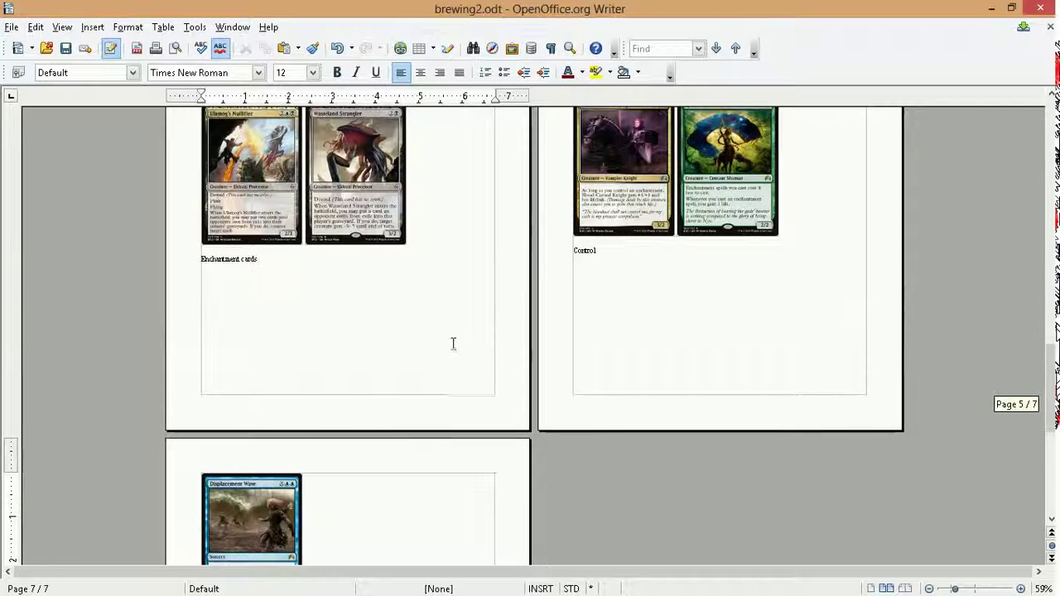
scroll(473, 297, up, 8)
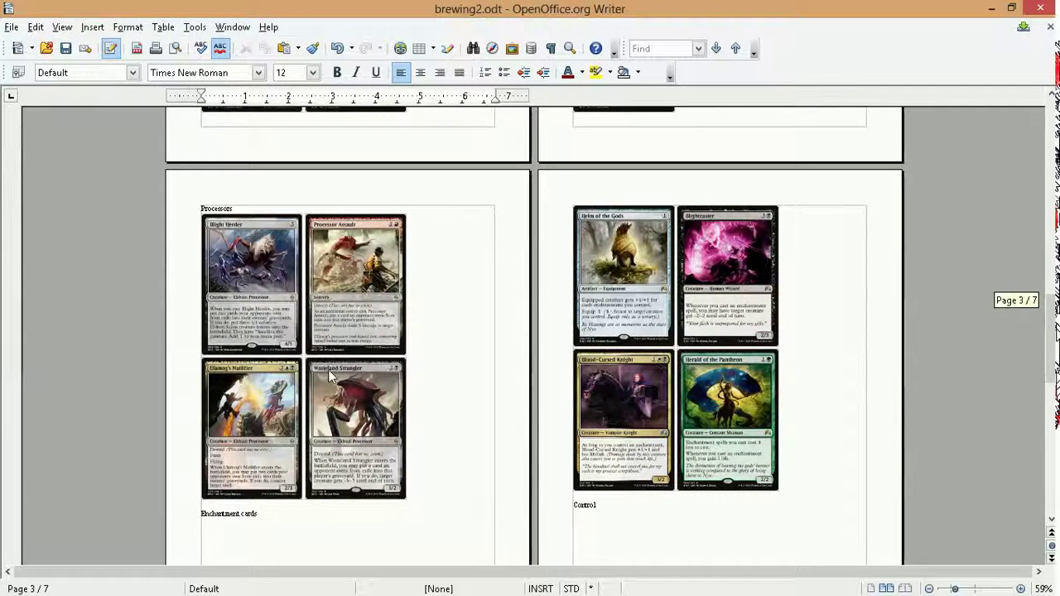
scroll(457, 352, up, 7)
scroll(455, 344, up, 5)
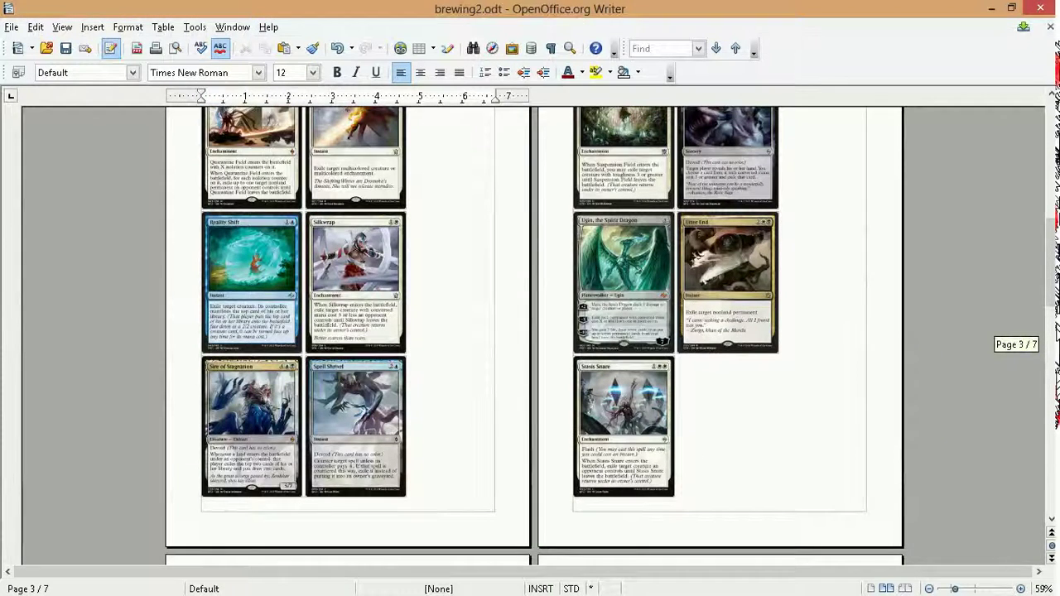
scroll(559, 261, down, 1)
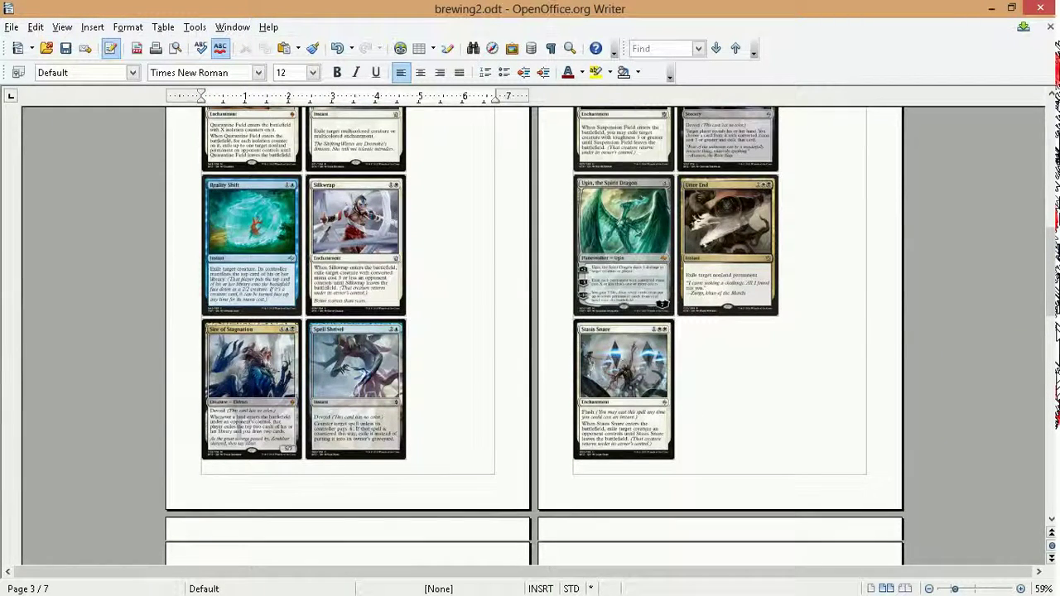
scroll(445, 305, down, 8)
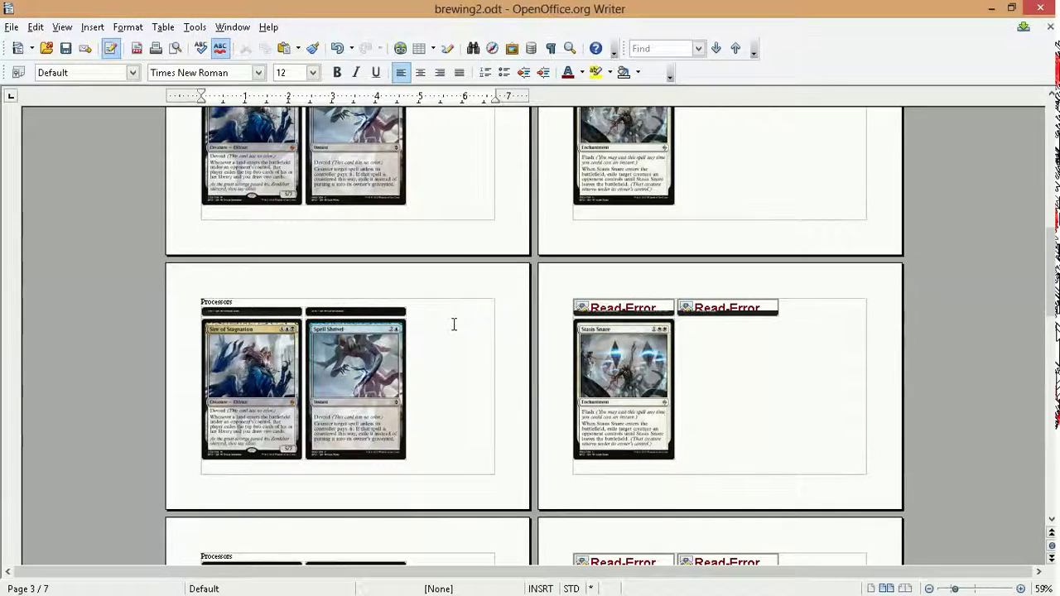
scroll(447, 311, down, 10)
scroll(455, 319, down, 7)
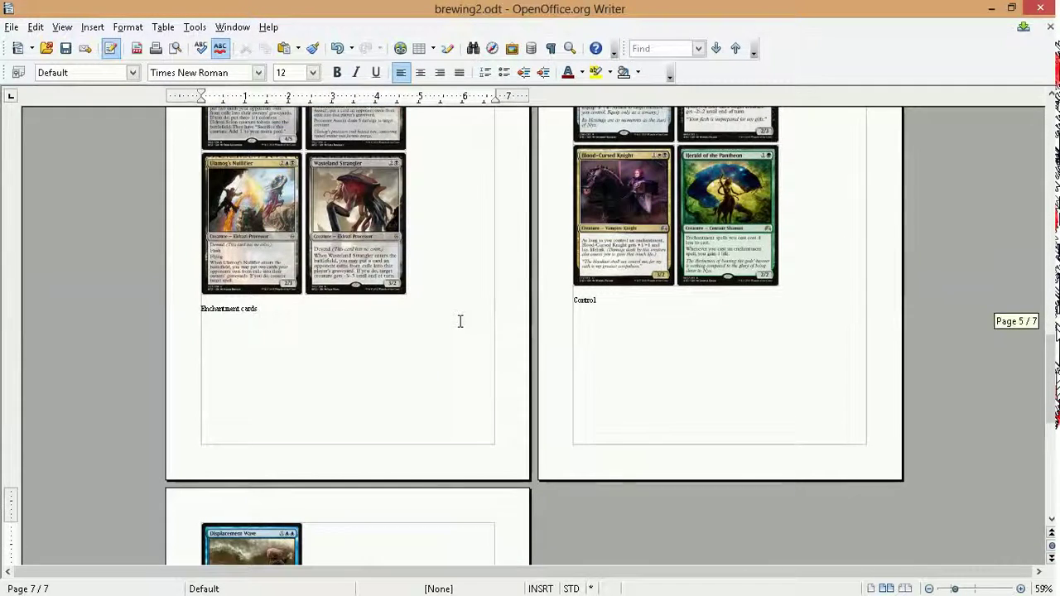
scroll(462, 307, down, 5)
scroll(338, 483, up, 4)
scroll(335, 330, up, 3)
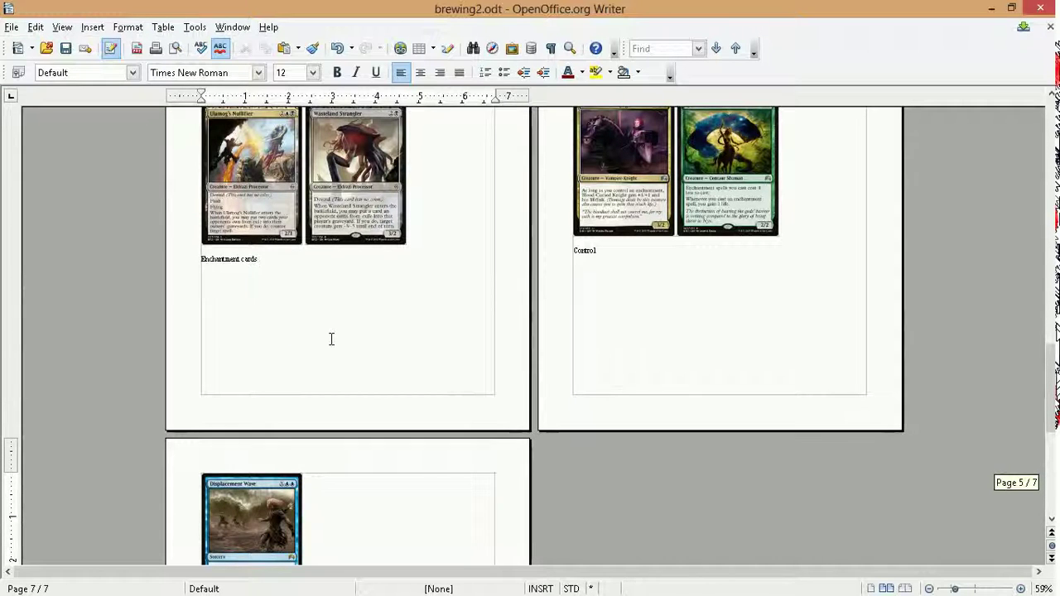
scroll(398, 304, up, 1)
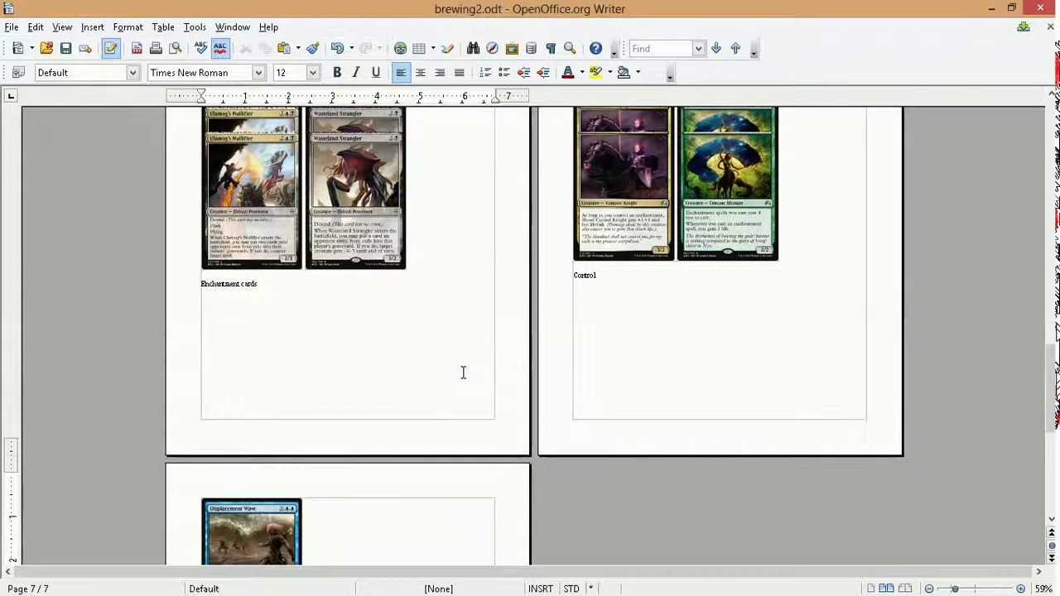
scroll(464, 372, up, 5)
Switch to the Gatherer results in Chrome, return to the advanced search form and remove the "permanent you control" text condition.
click(1034, 36)
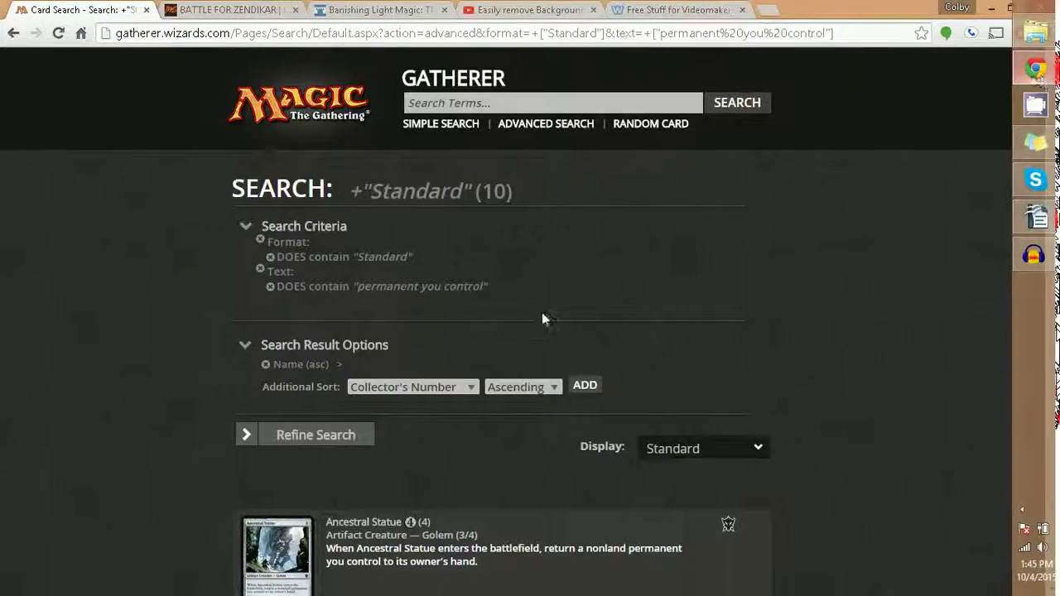
scroll(549, 315, down, 8)
scroll(558, 278, down, 10)
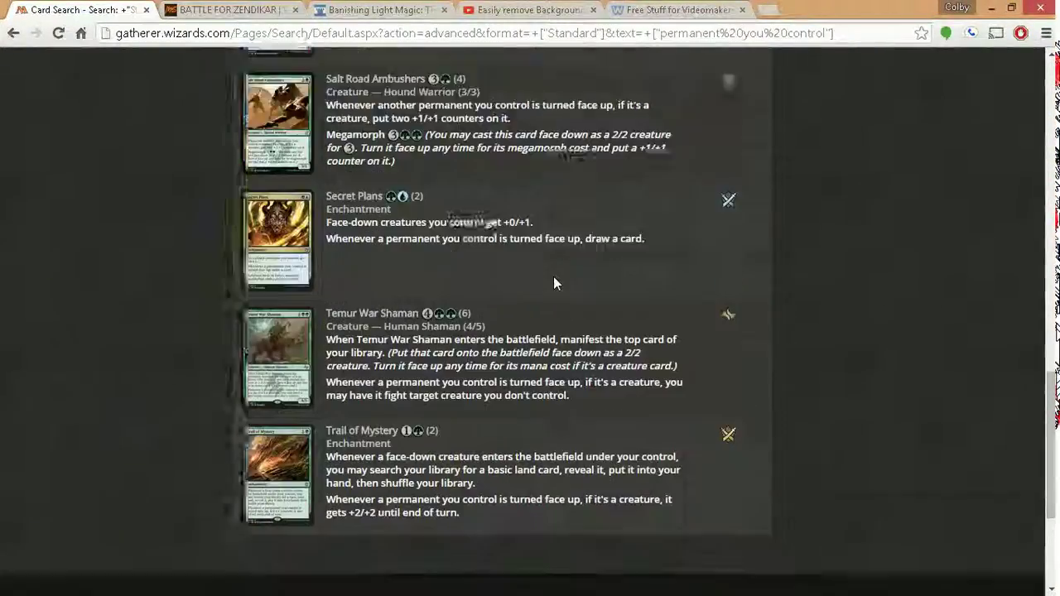
click(13, 33)
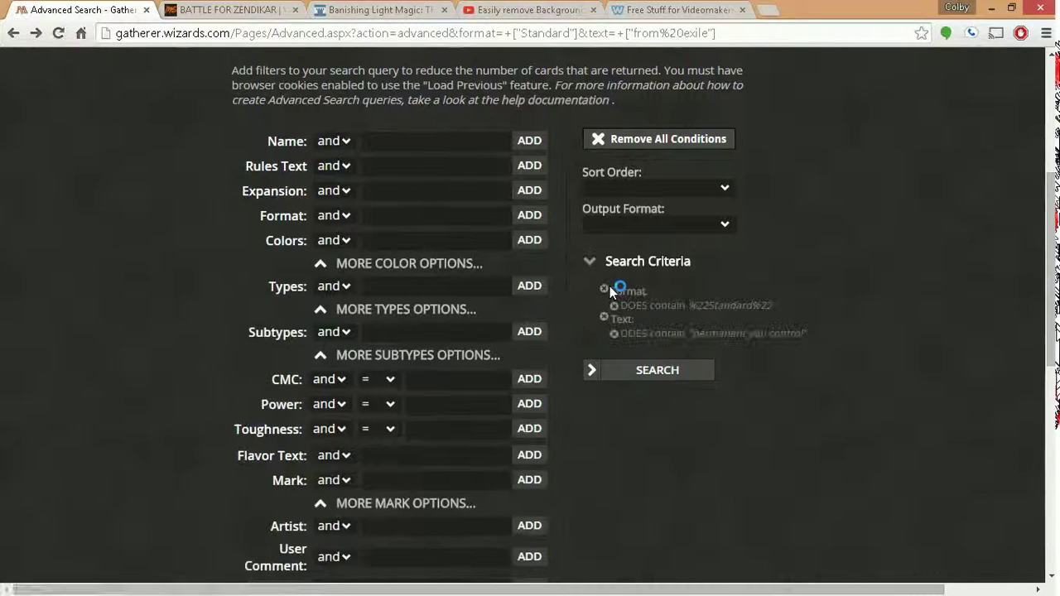
click(615, 334)
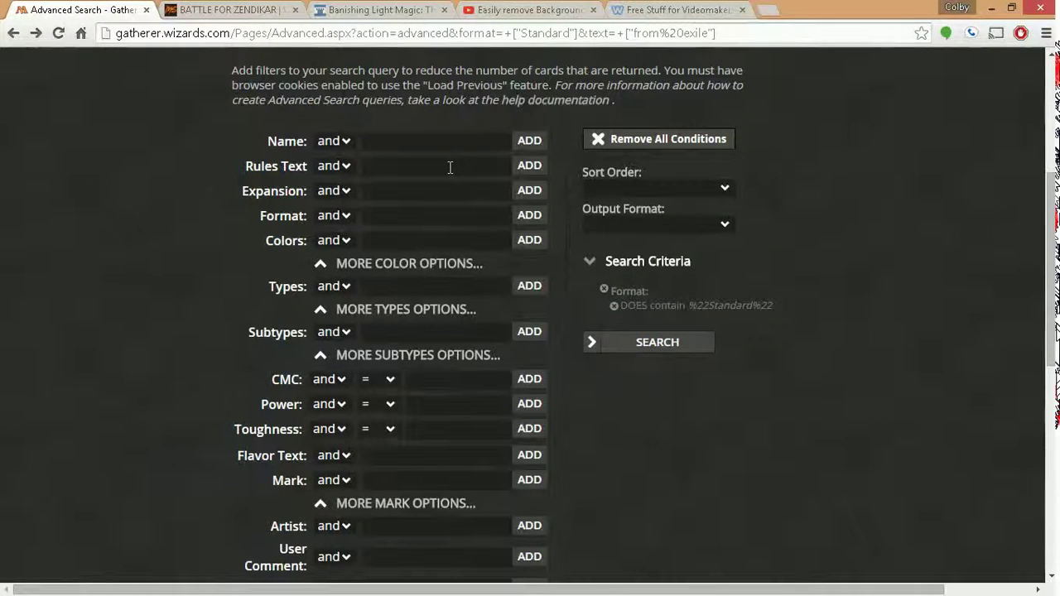
Add "enchantment" as the rules text condition and run the Standard card search.
click(394, 162)
text(enchantment)
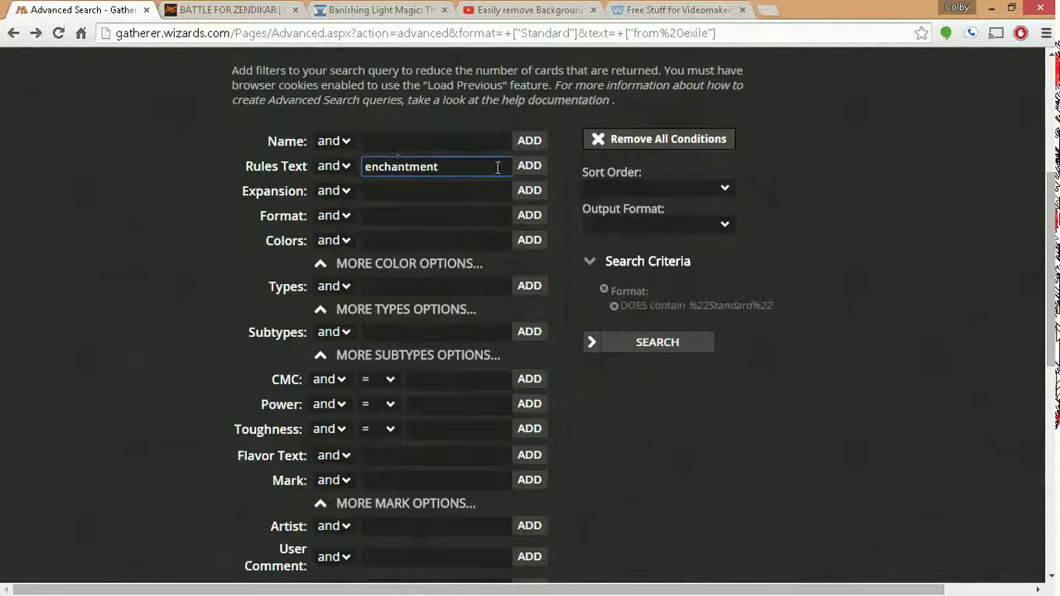
click(527, 166)
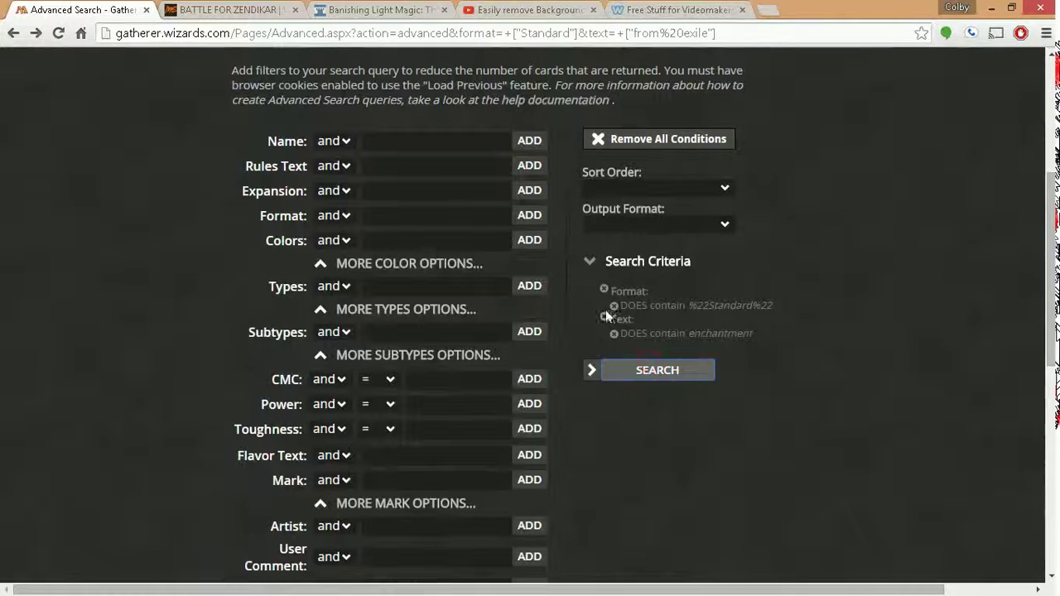
click(612, 307)
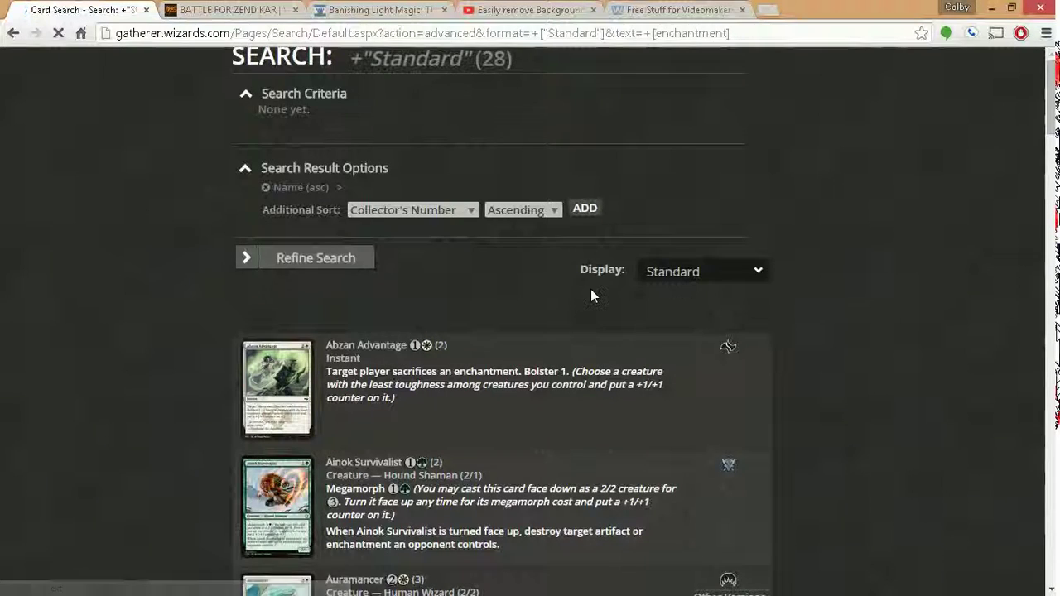
Examine the full list of Standard cards whose rules text contains "enchantment" for cards that suit the deck.
scroll(571, 265, down, 1)
scroll(565, 254, up, 1)
scroll(564, 253, down, 3)
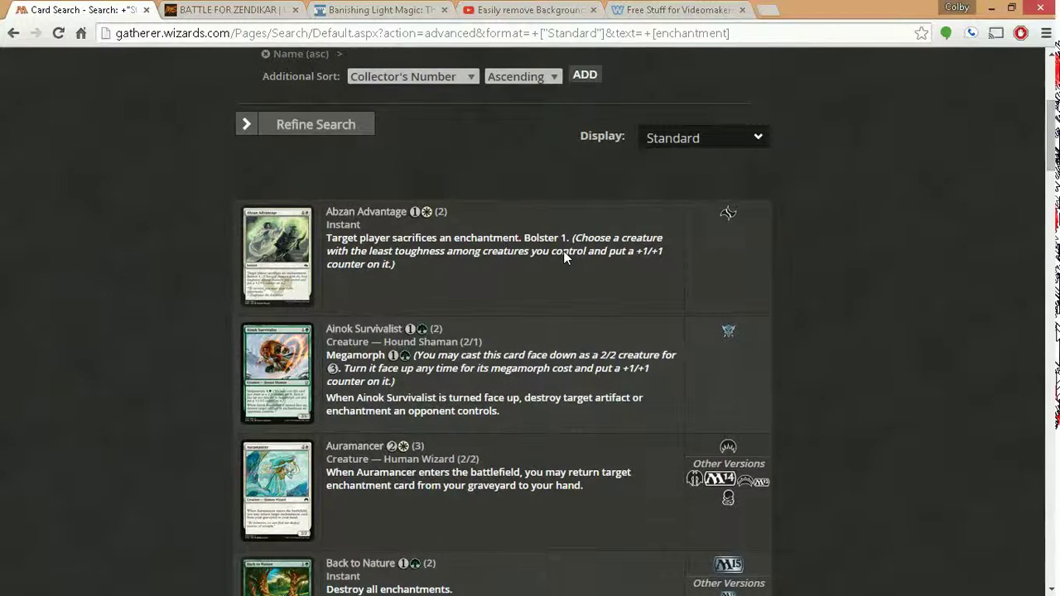
scroll(574, 229, down, 3)
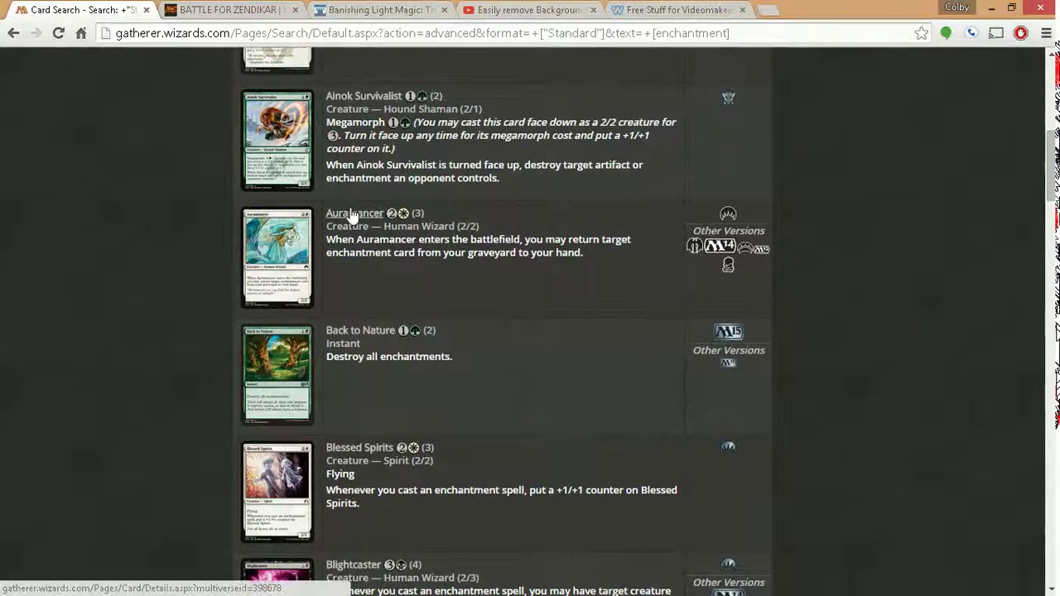
mouse_move(1036, 217)
scroll(447, 222, down, 1)
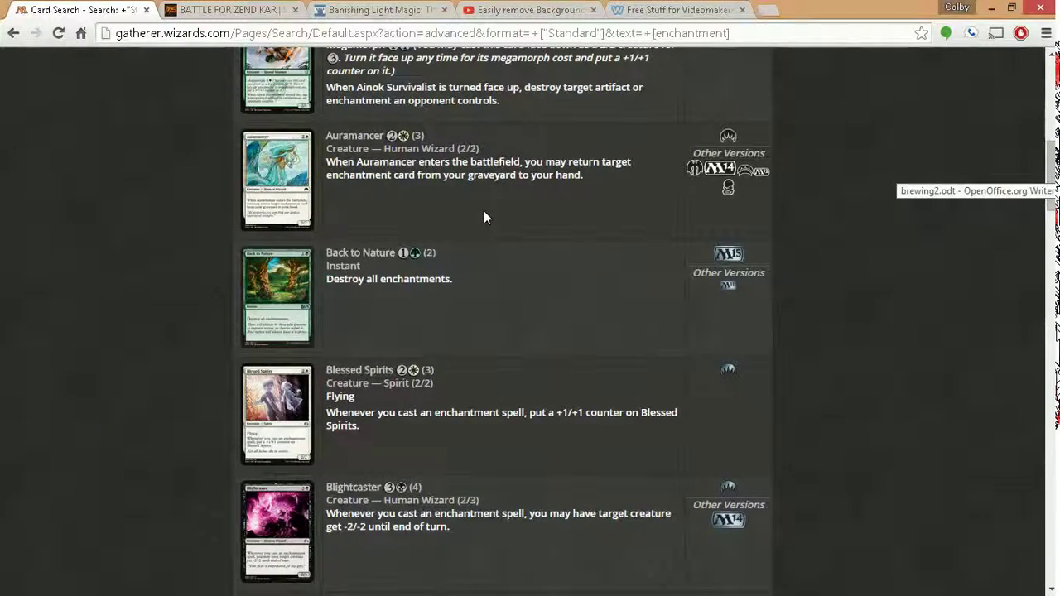
scroll(535, 224, down, 2)
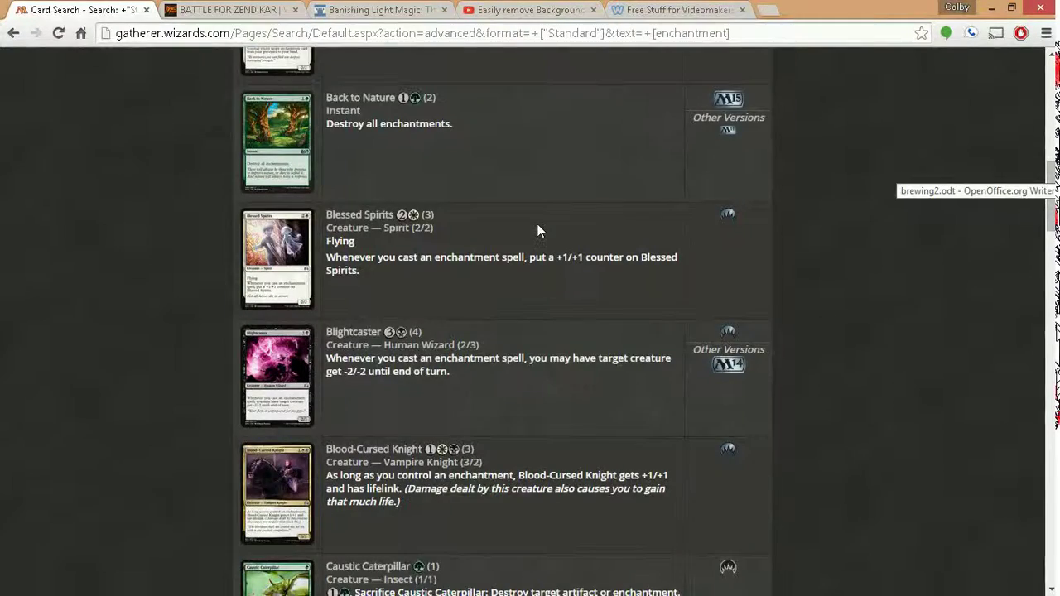
scroll(537, 231, down, 7)
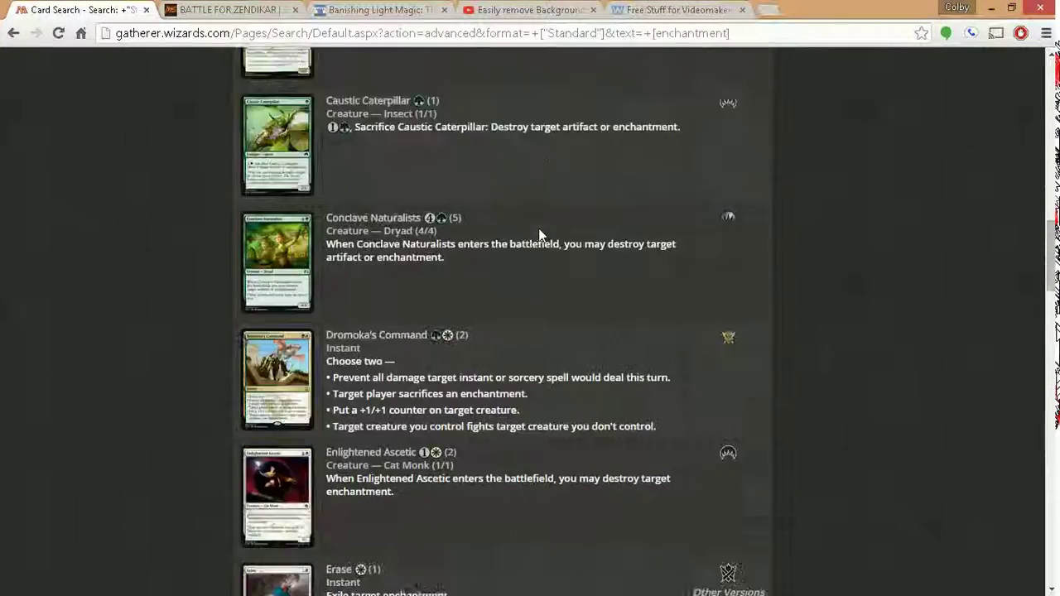
scroll(538, 236, down, 4)
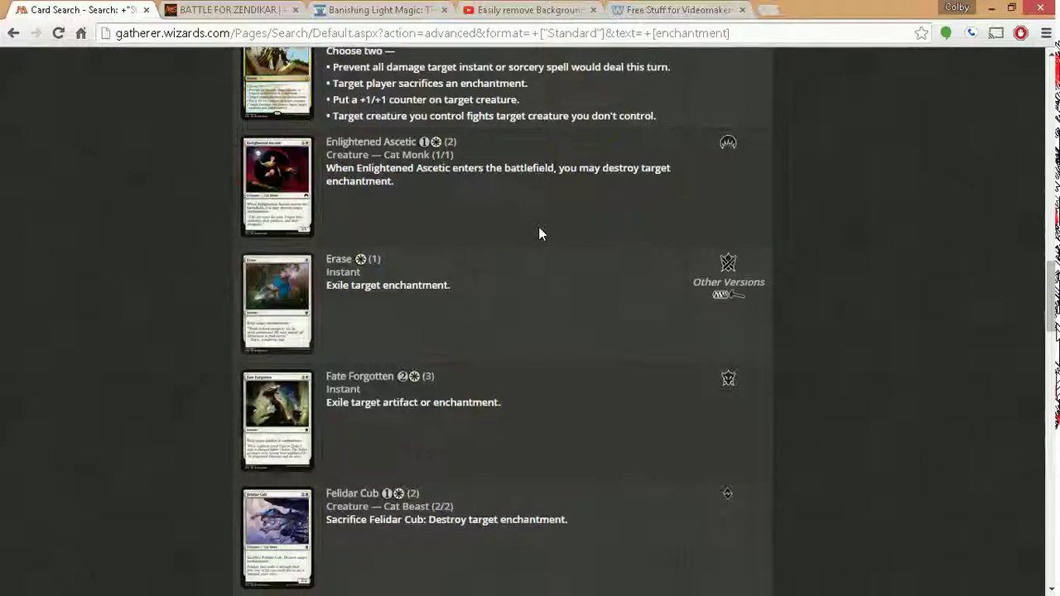
scroll(538, 235, down, 5)
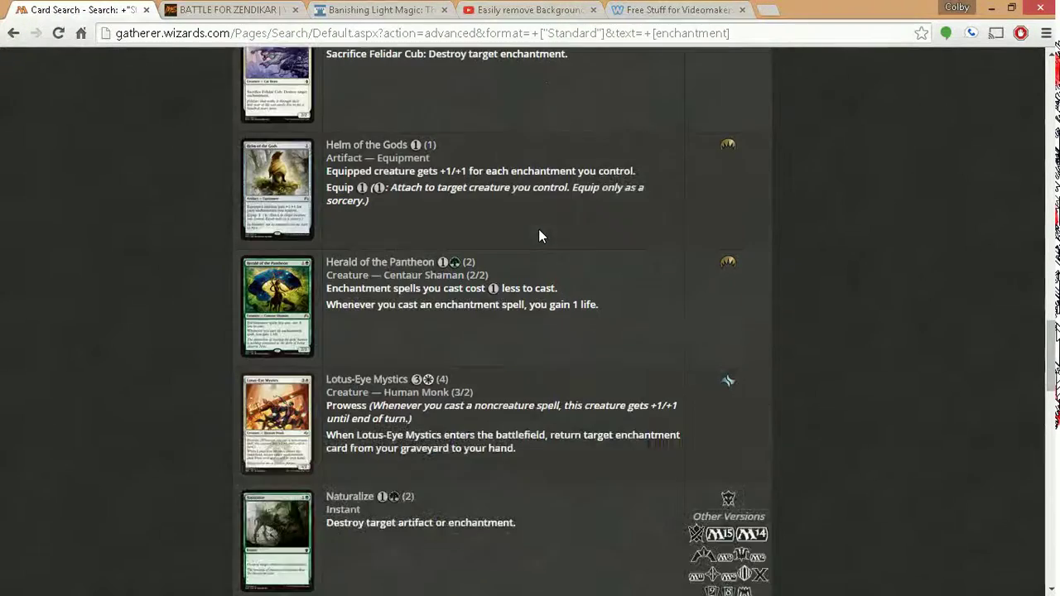
scroll(539, 236, down, 2)
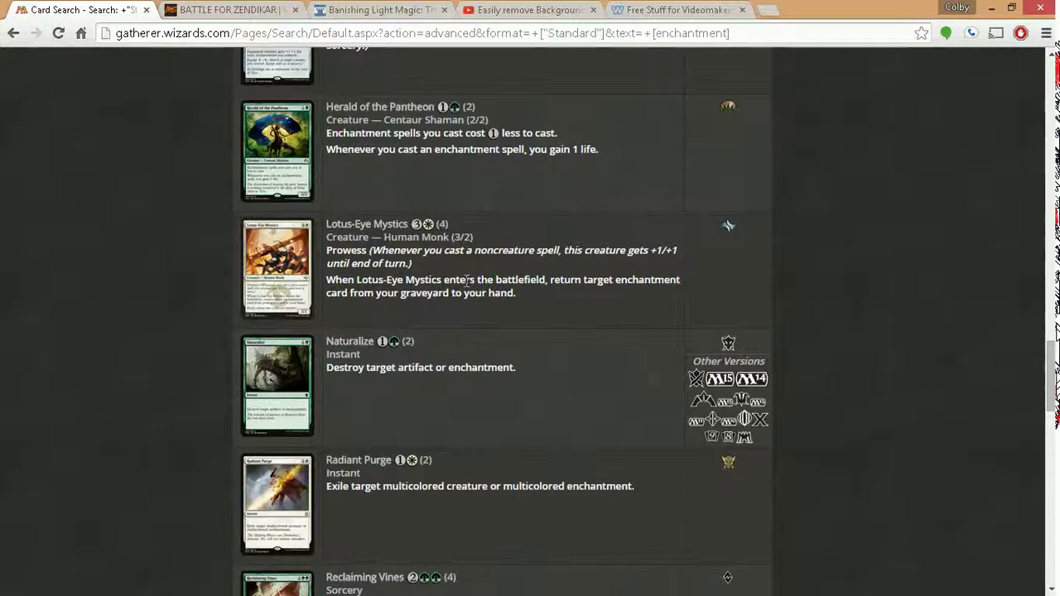
scroll(497, 281, down, 1)
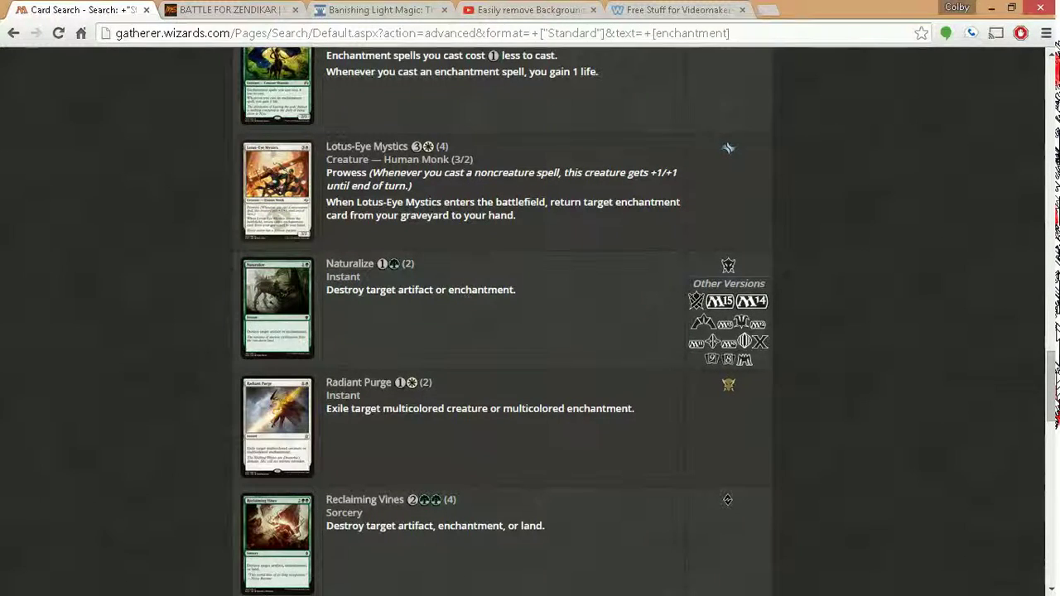
scroll(541, 290, down, 2)
scroll(542, 289, down, 3)
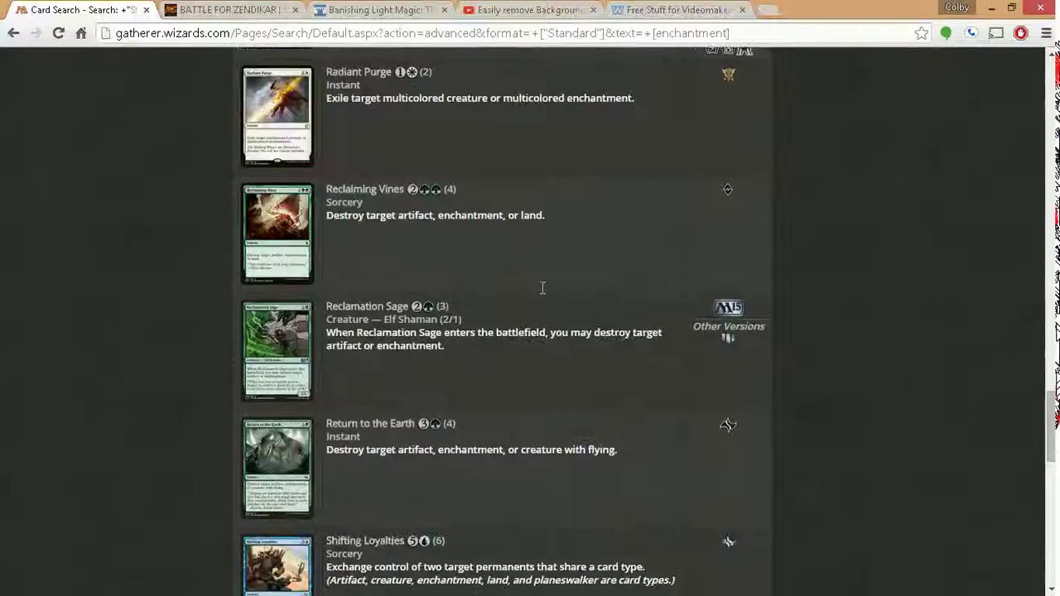
scroll(541, 287, down, 3)
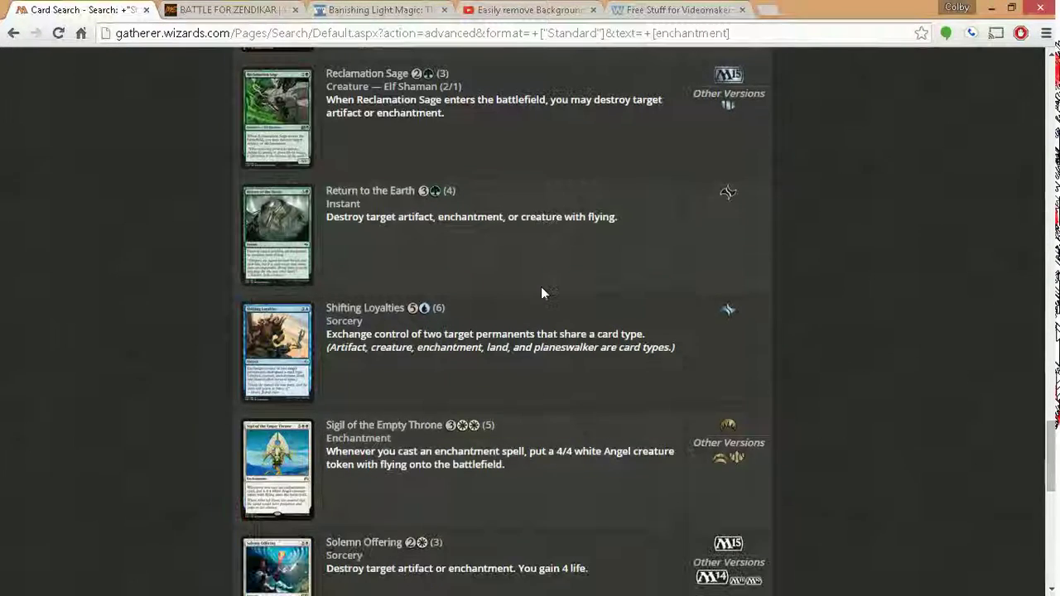
scroll(542, 288, down, 2)
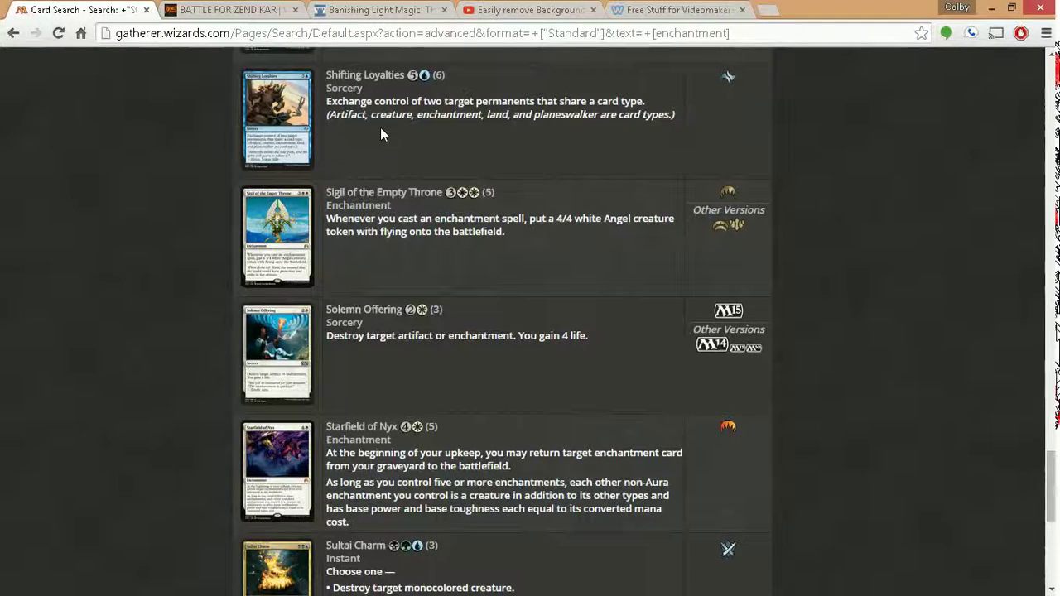
scroll(465, 213, up, 1)
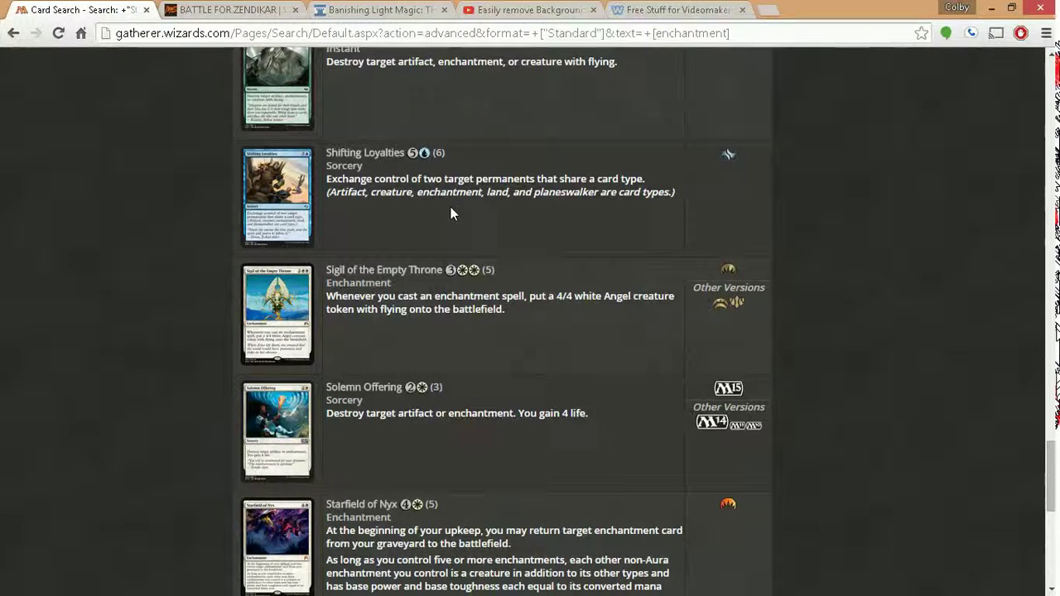
scroll(452, 207, down, 1)
scroll(454, 201, down, 3)
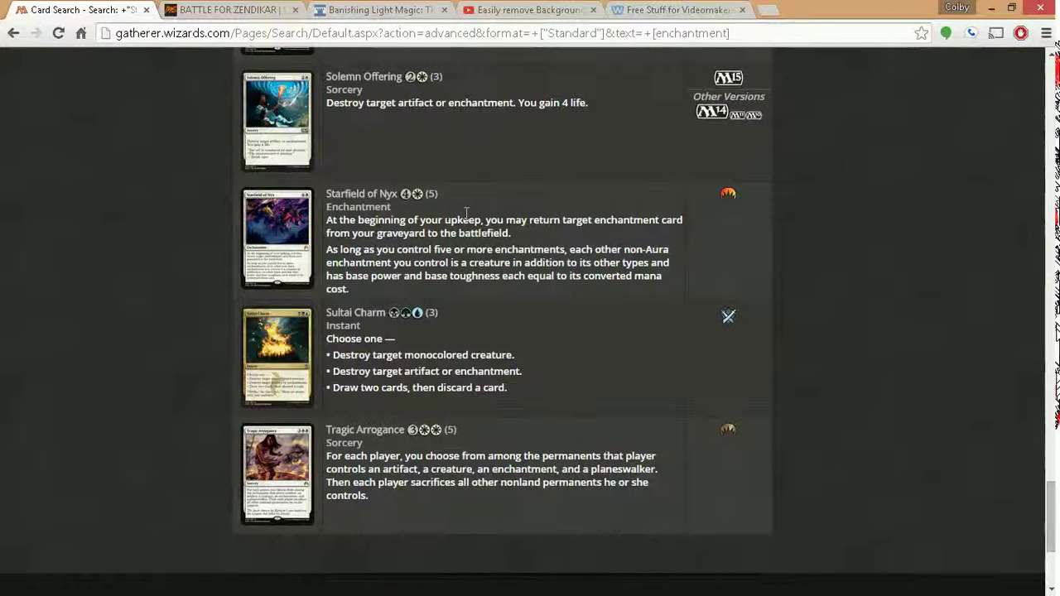
Switch to the brewing2.odt document in OpenOffice Writer and examine the cards under the Processors, Enchantment cards and Control headings.
click(1048, 259)
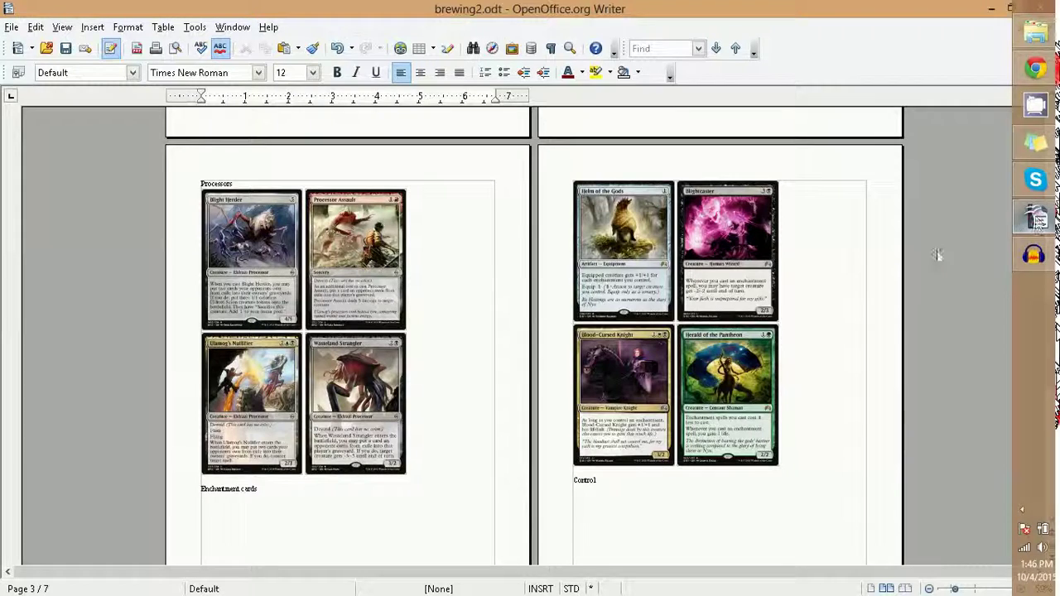
scroll(837, 319, up, 2)
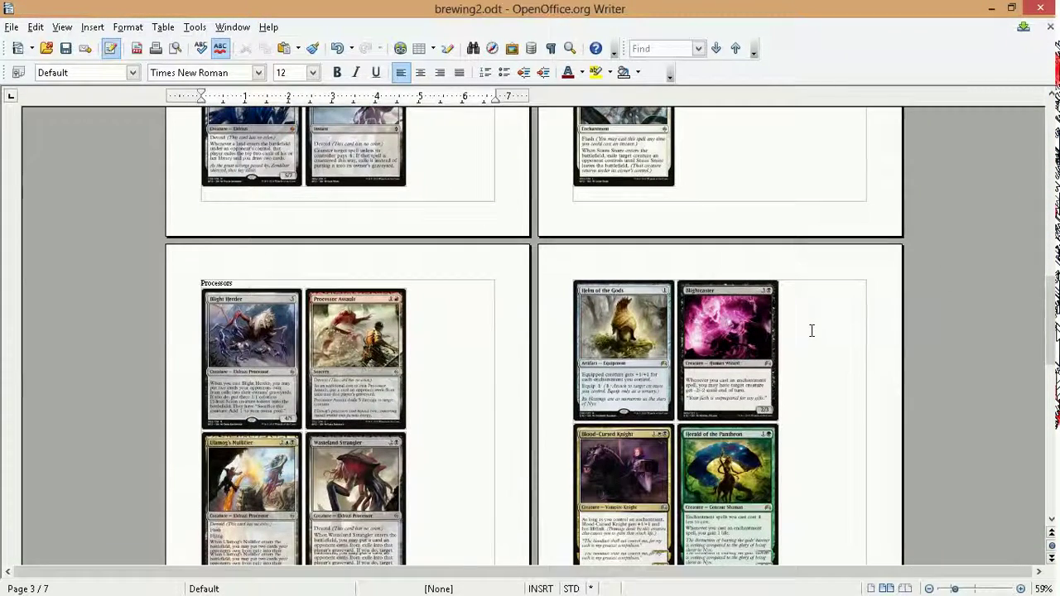
scroll(823, 319, down, 3)
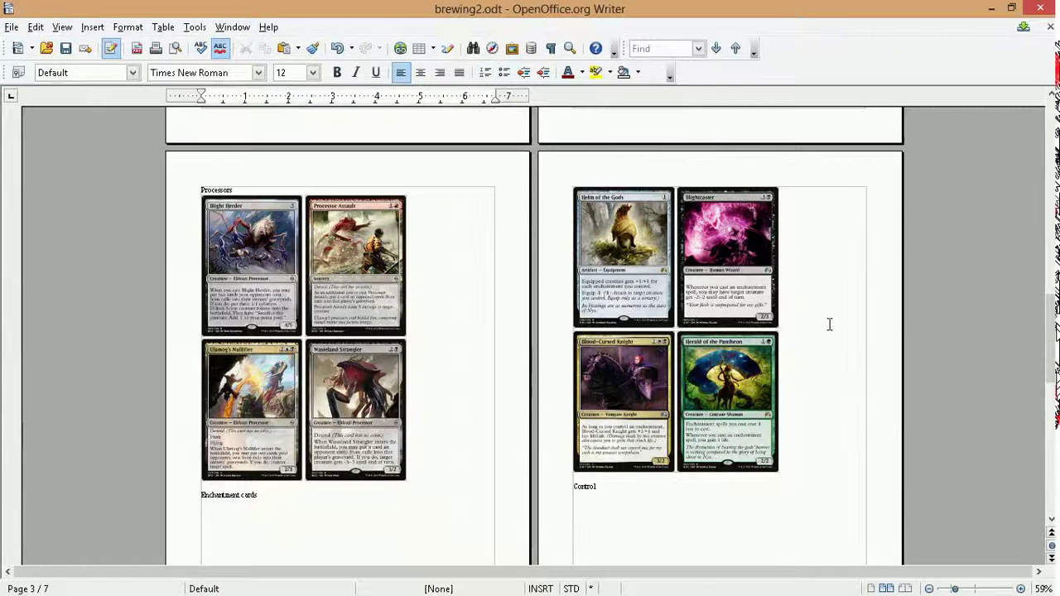
scroll(830, 330, down, 20)
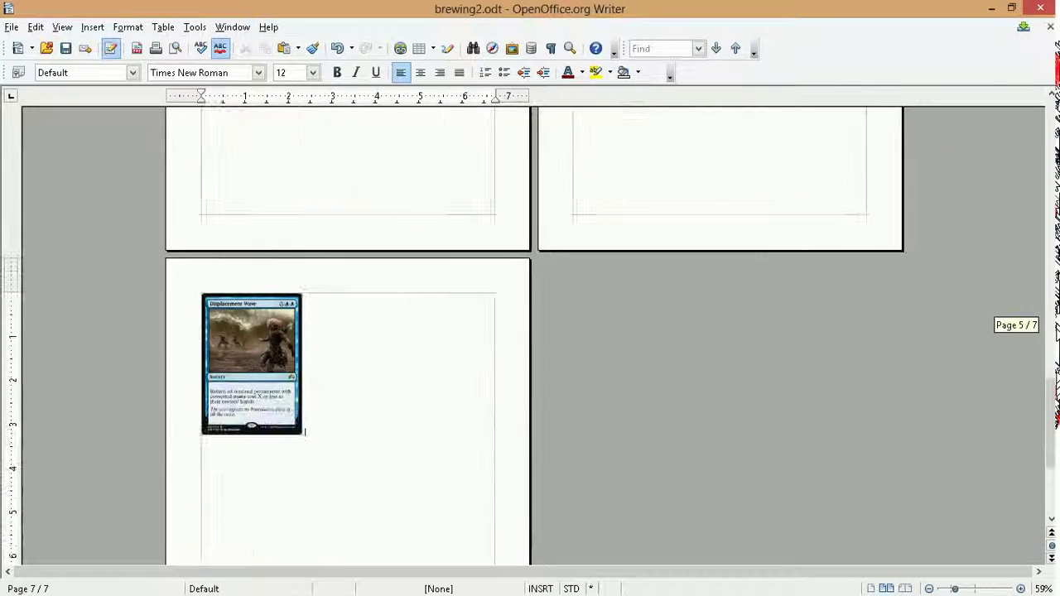
scroll(804, 352, up, 10)
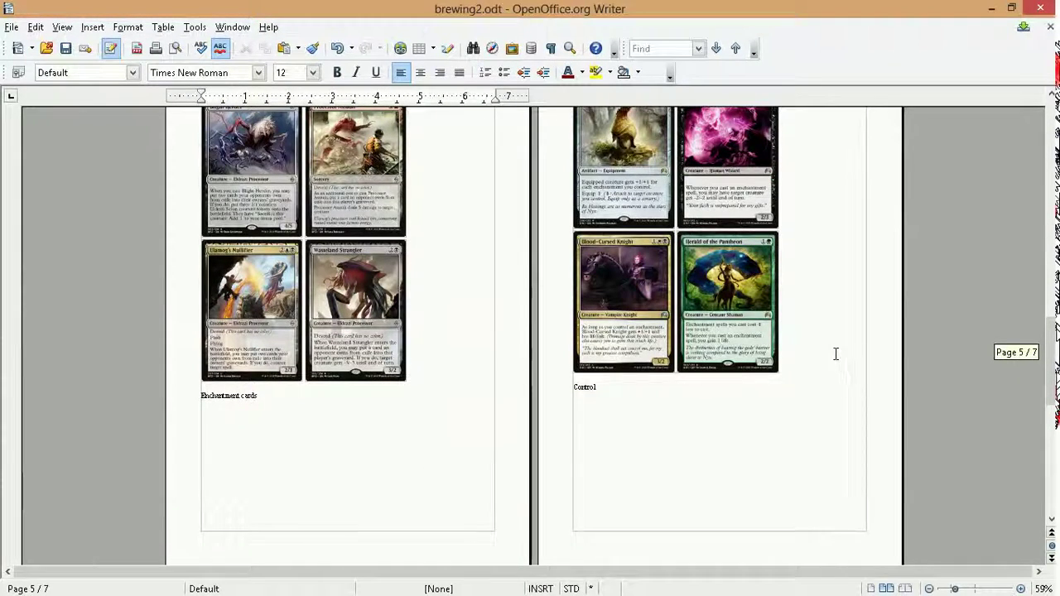
scroll(834, 353, down, 3)
scroll(833, 374, up, 3)
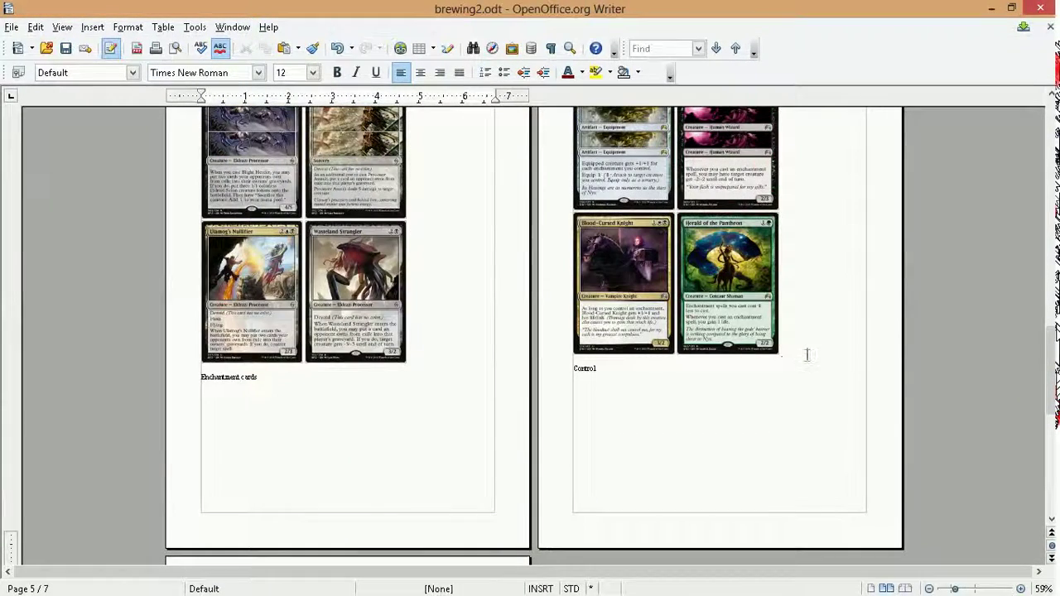
scroll(810, 352, up, 5)
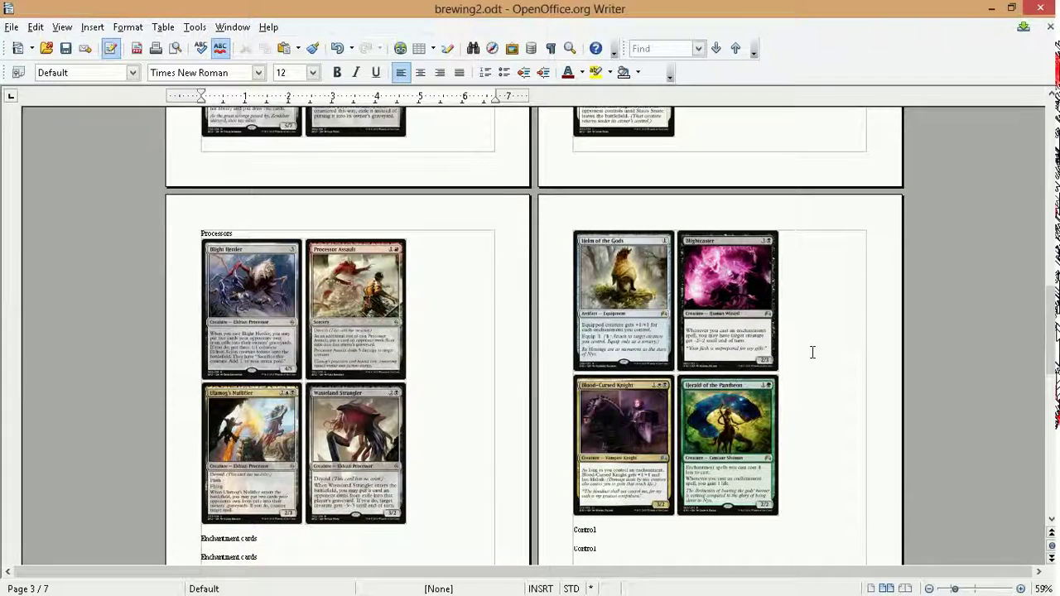
scroll(813, 351, down, 1)
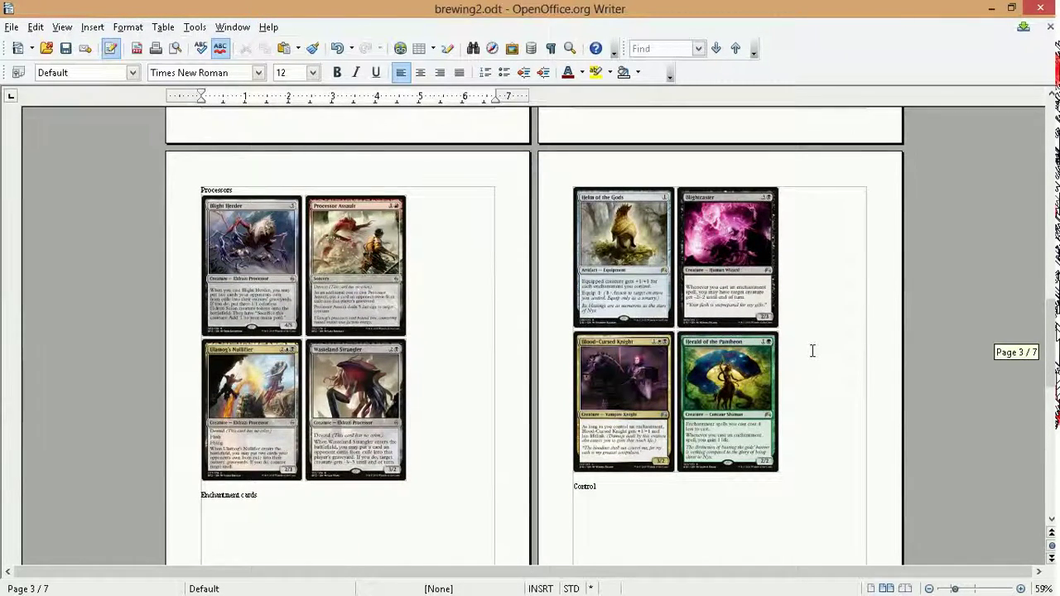
scroll(813, 351, up, 3)
Review the whole card collection from the Exiling spells section through the Processors to the enchantment-related cards.
scroll(820, 361, up, 12)
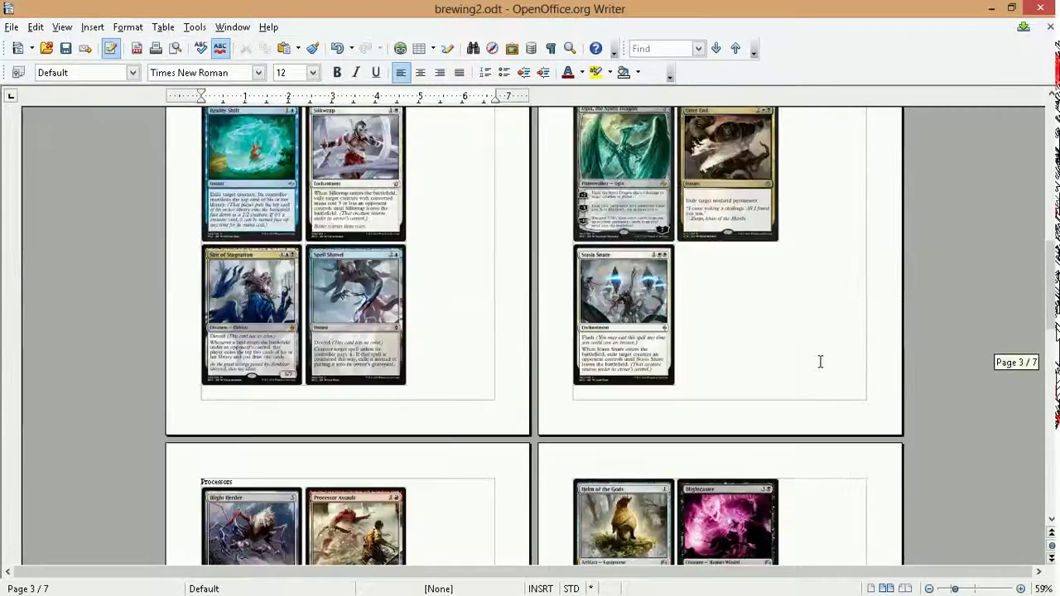
scroll(816, 357, up, 8)
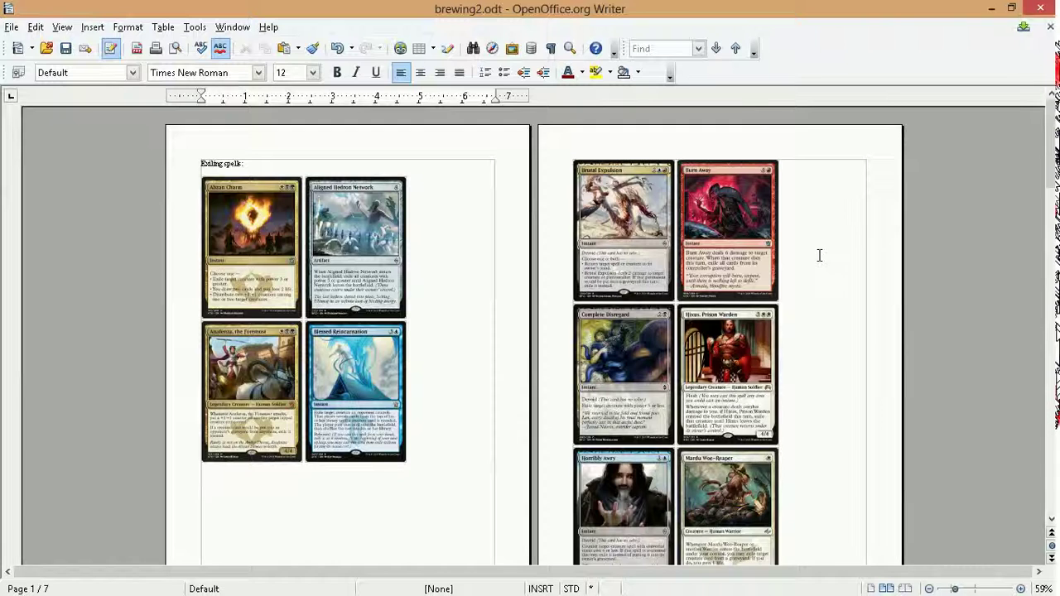
scroll(820, 255, down, 1)
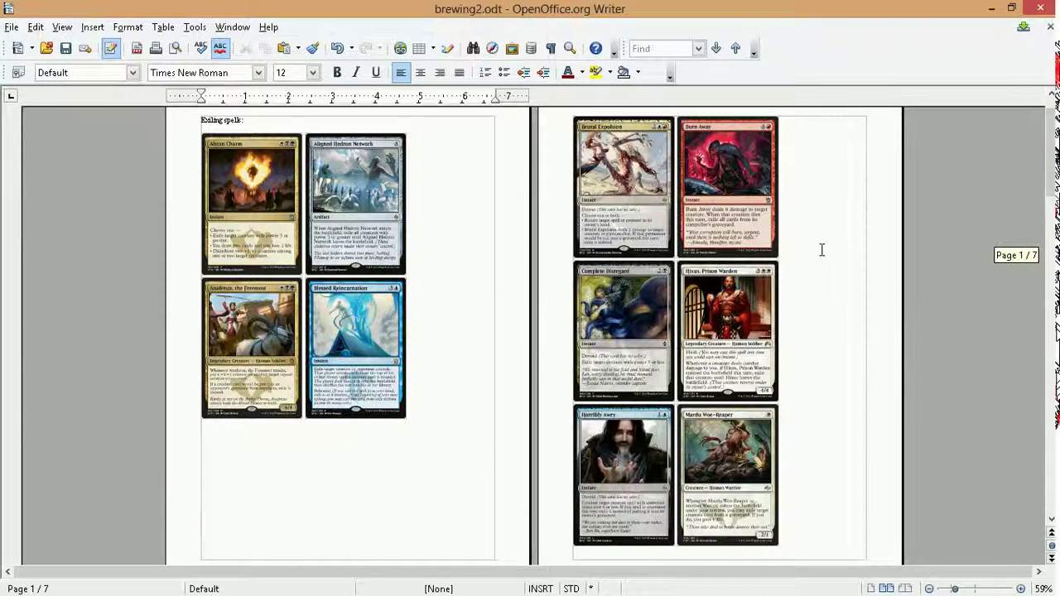
scroll(823, 248, down, 10)
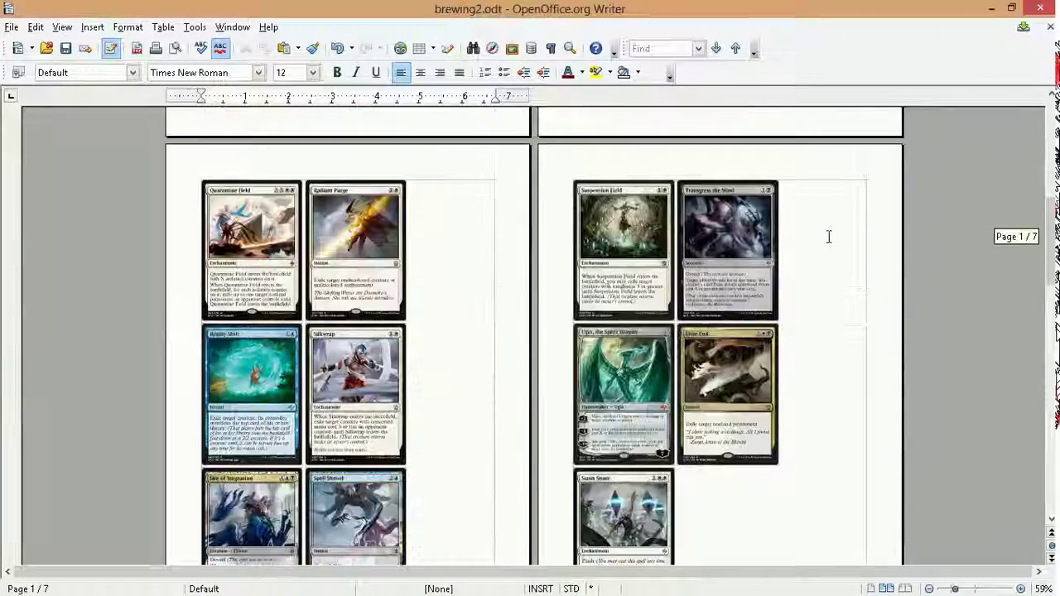
scroll(829, 237, down, 10)
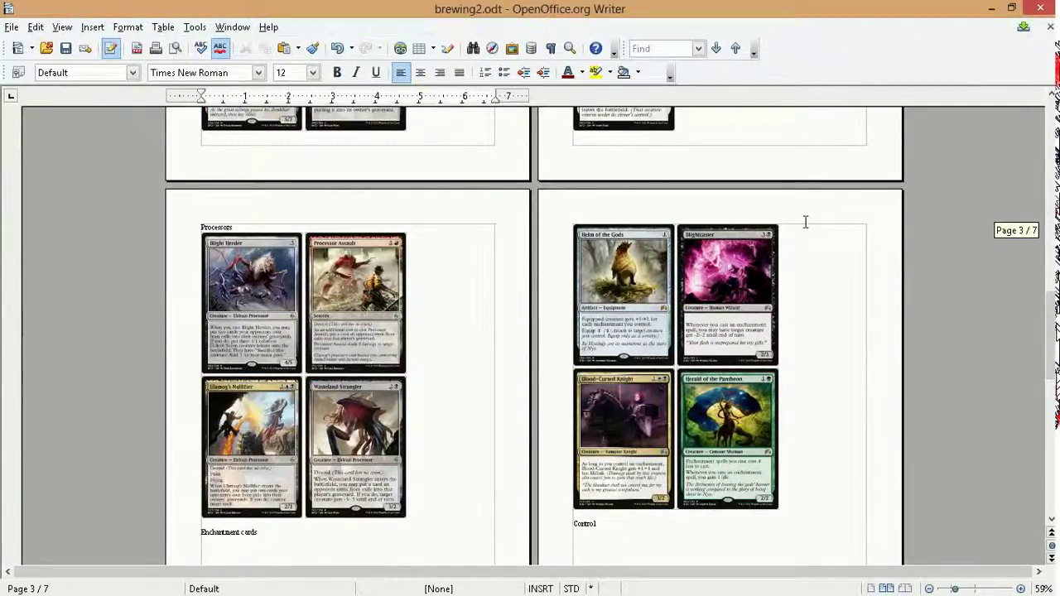
scroll(810, 249, up, 10)
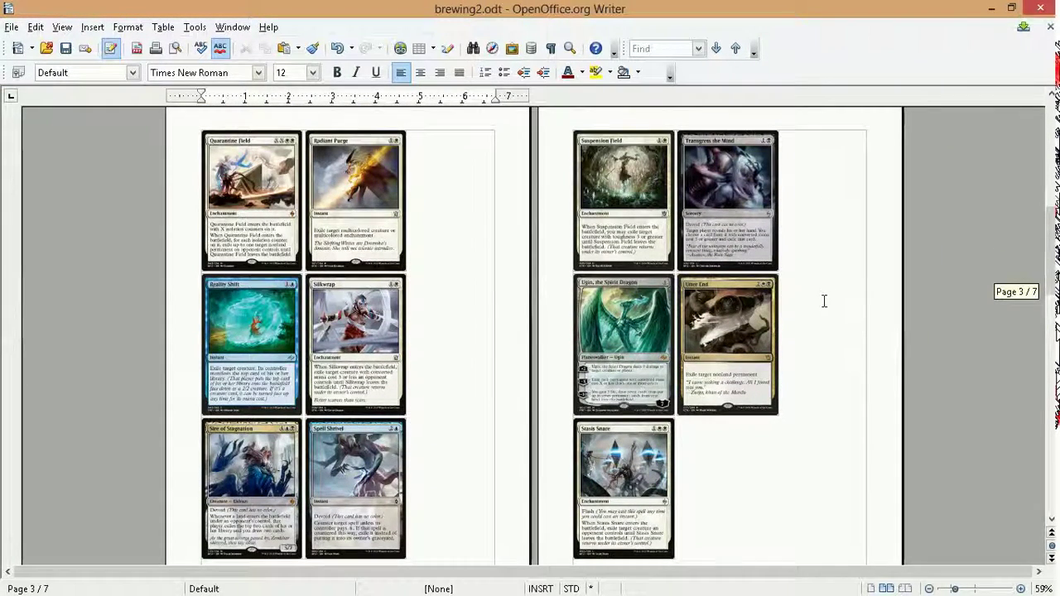
scroll(829, 306, up, 15)
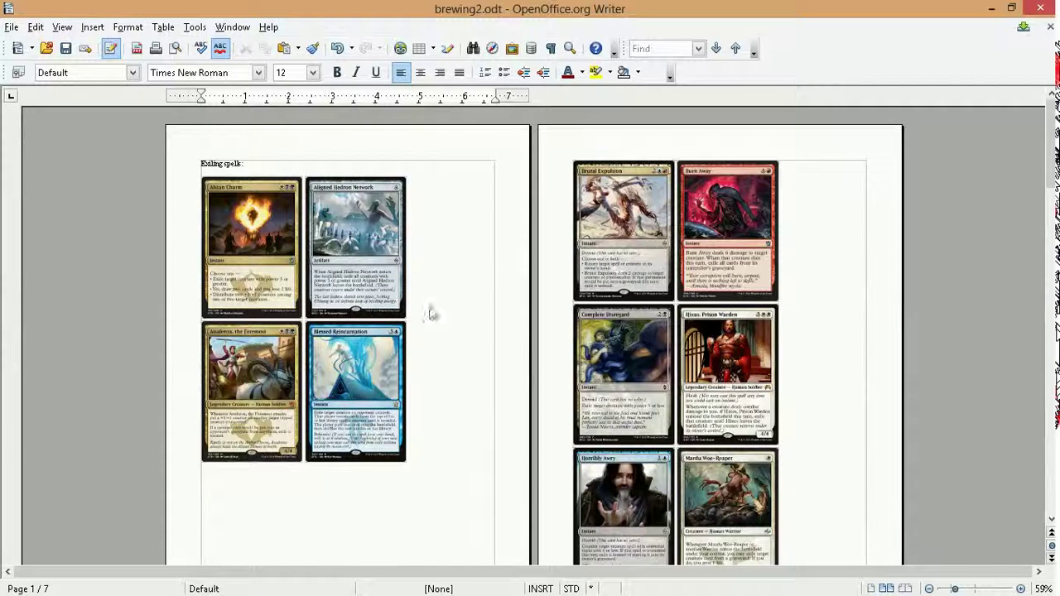
scroll(814, 259, down, 1)
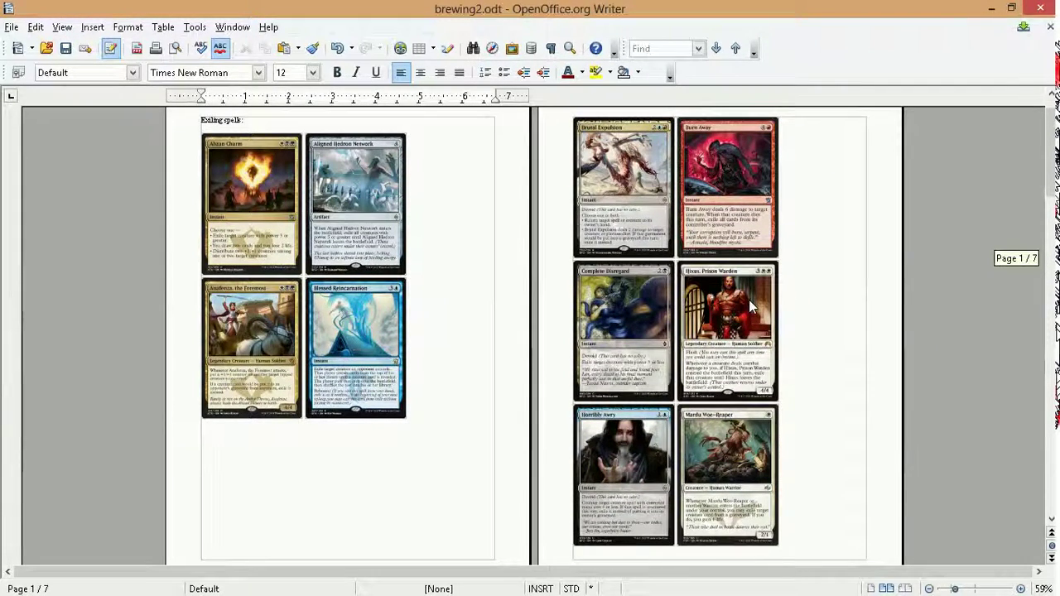
scroll(837, 280, down, 8)
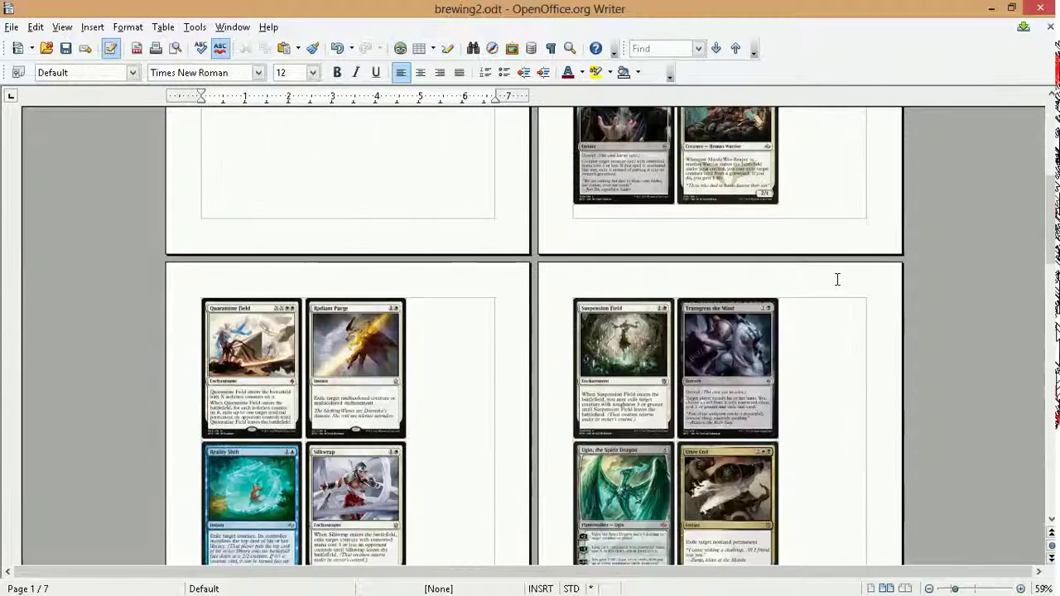
scroll(837, 281, down, 1)
scroll(837, 280, down, 2)
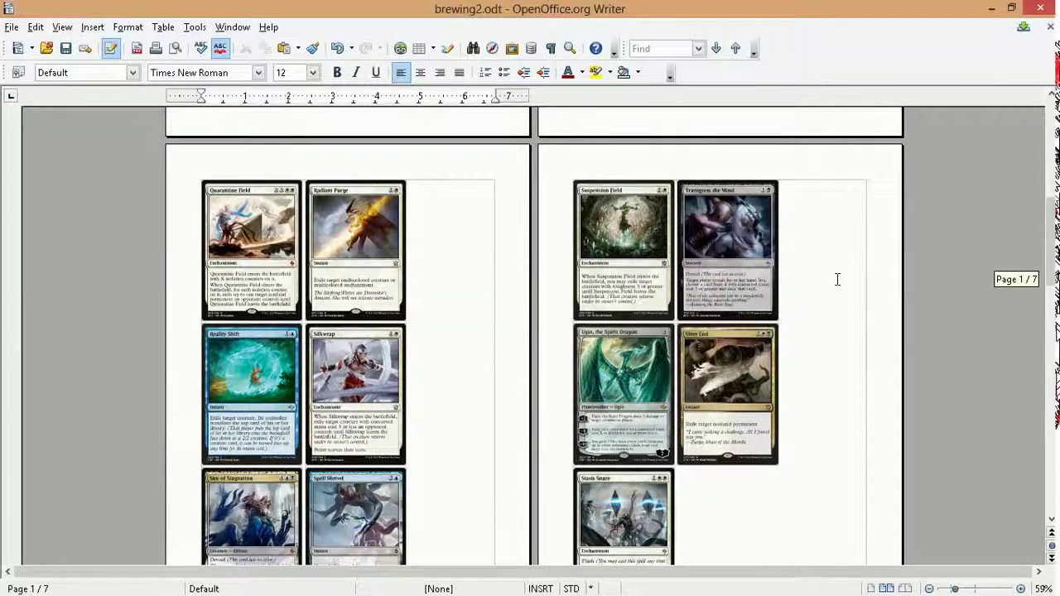
scroll(837, 280, down, 2)
scroll(829, 279, down, 8)
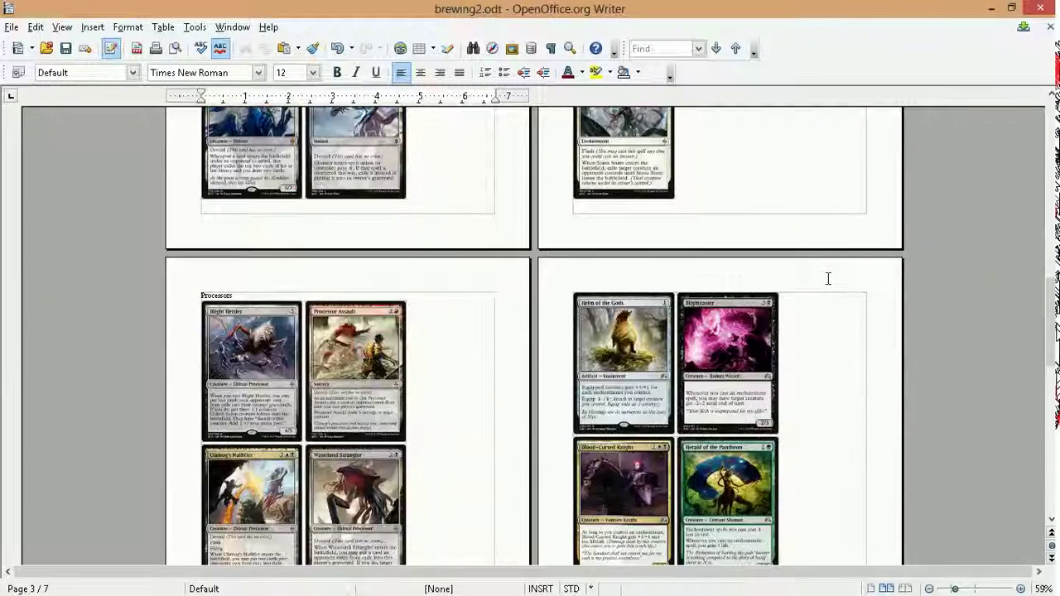
scroll(826, 279, down, 3)
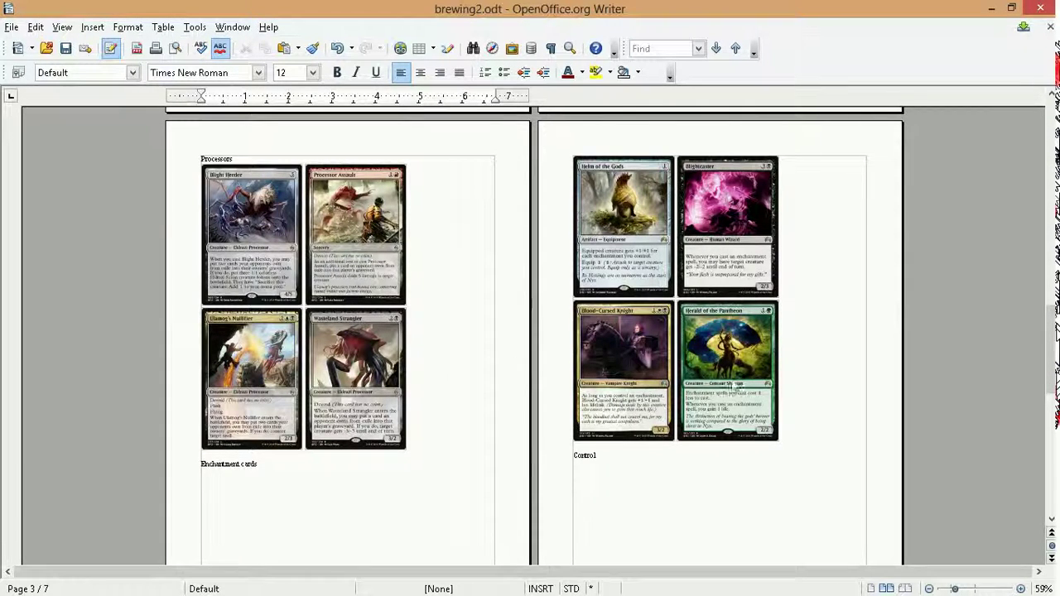
Compare the exiling enchantments, such as Suspension Field and Stasis Snare, with the enchantment-related cards, continuing to Displacement Wave under Control.
scroll(806, 385, up, 2)
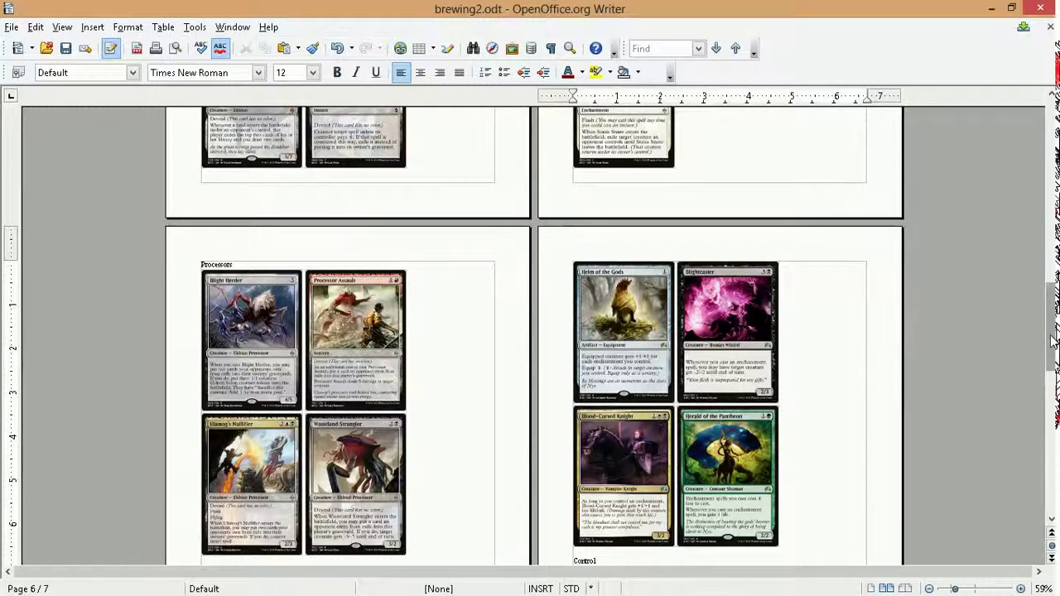
scroll(1012, 354, up, 5)
scroll(1012, 331, up, 4)
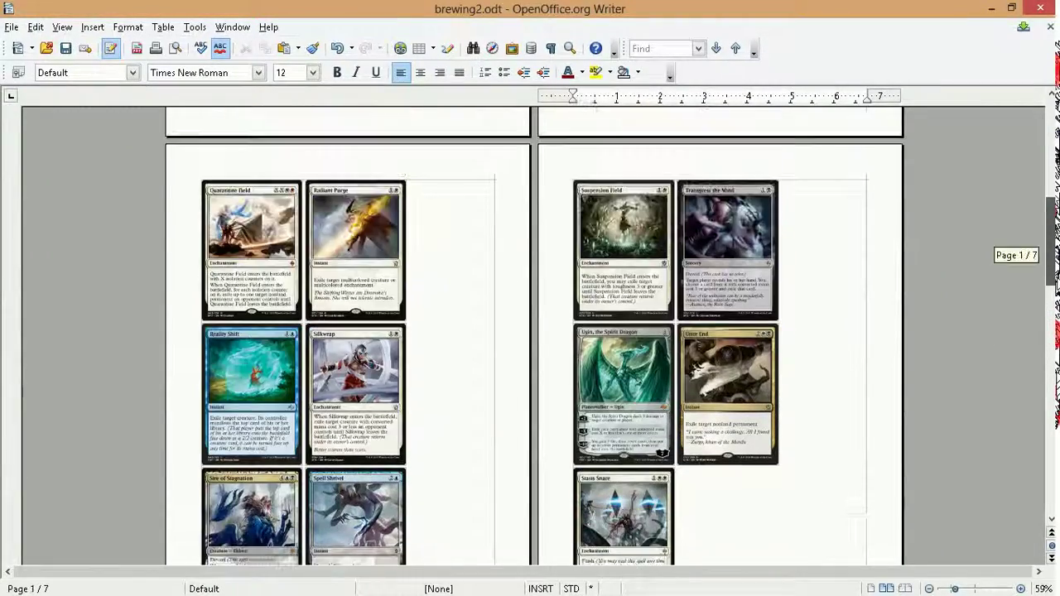
scroll(534, 332, up, 2)
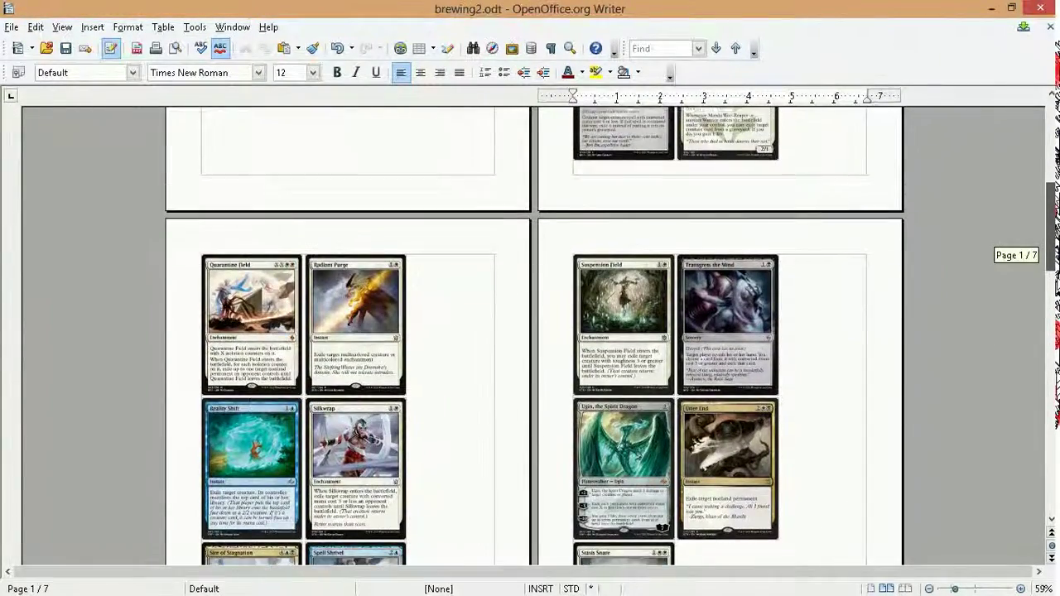
drag(1054, 217, 1054, 249)
scroll(624, 304, down, 3)
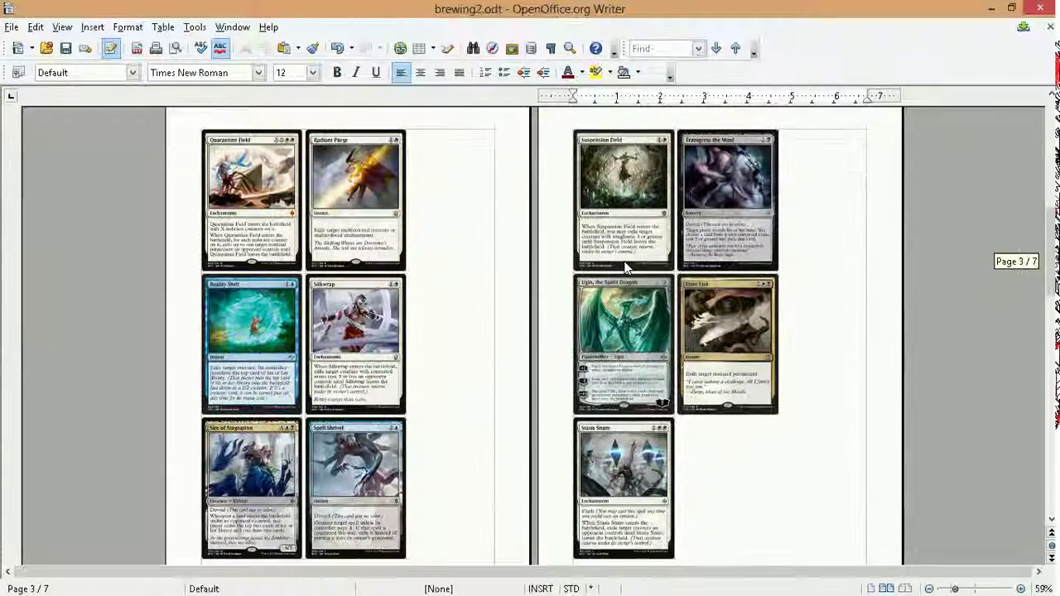
scroll(634, 463, down, 6)
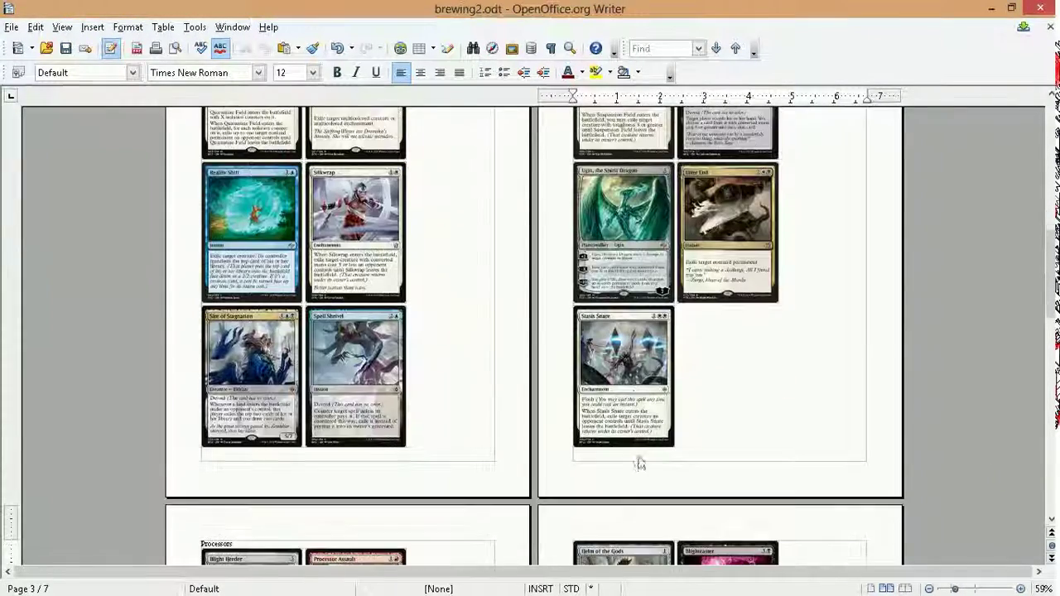
scroll(617, 305, down, 5)
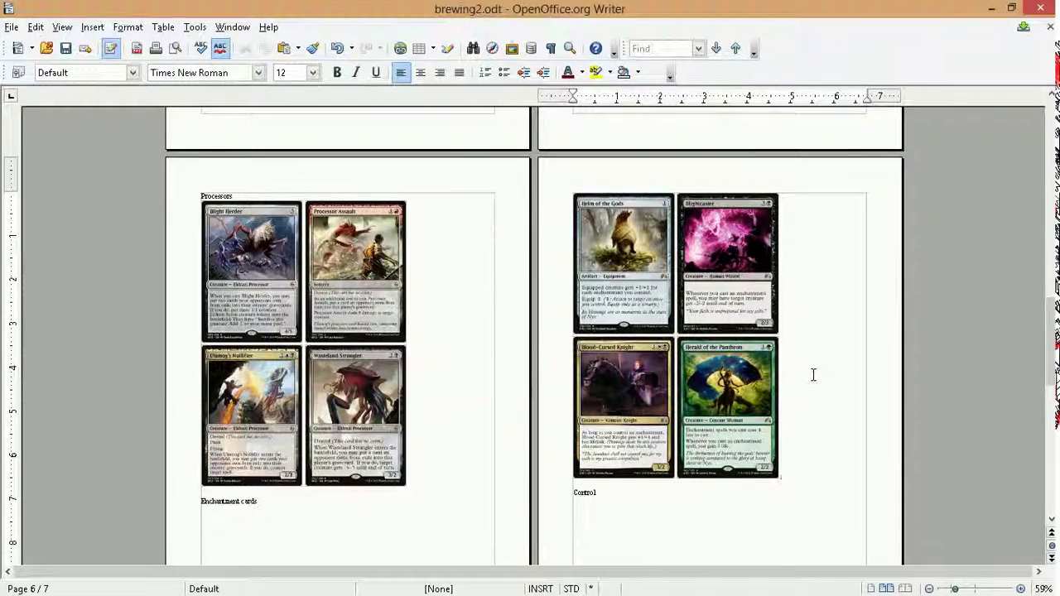
scroll(812, 373, up, 1)
scroll(812, 374, down, 3)
scroll(794, 364, down, 1)
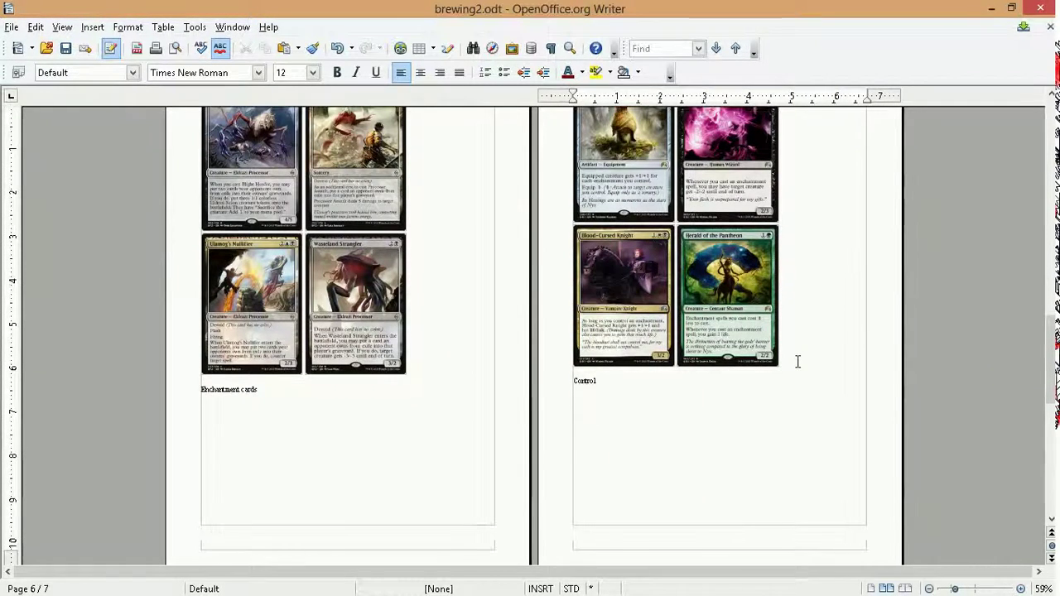
scroll(798, 359, down, 4)
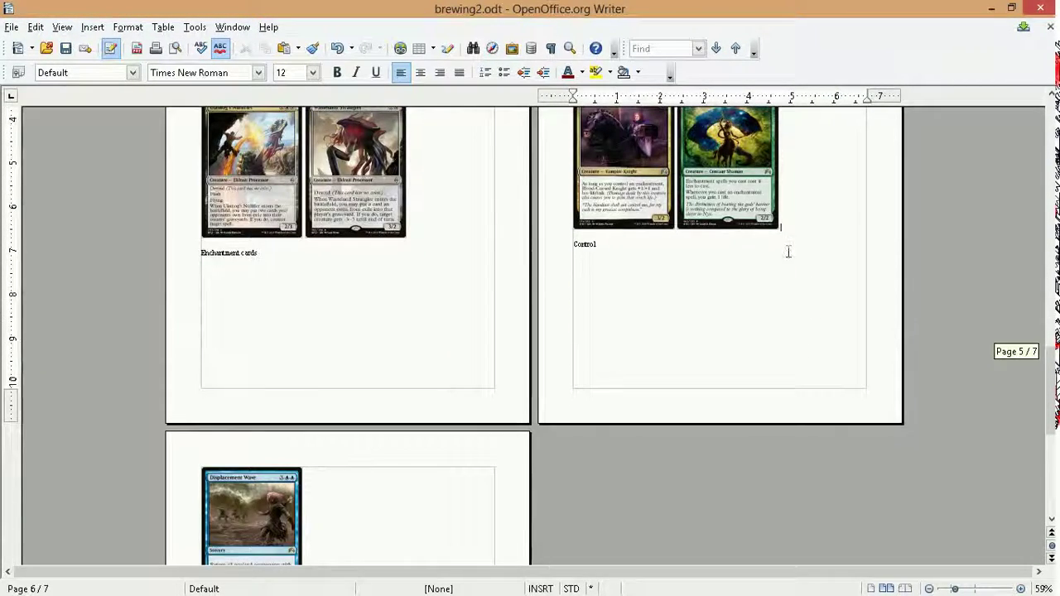
scroll(792, 257, down, 3)
scroll(799, 282, up, 4)
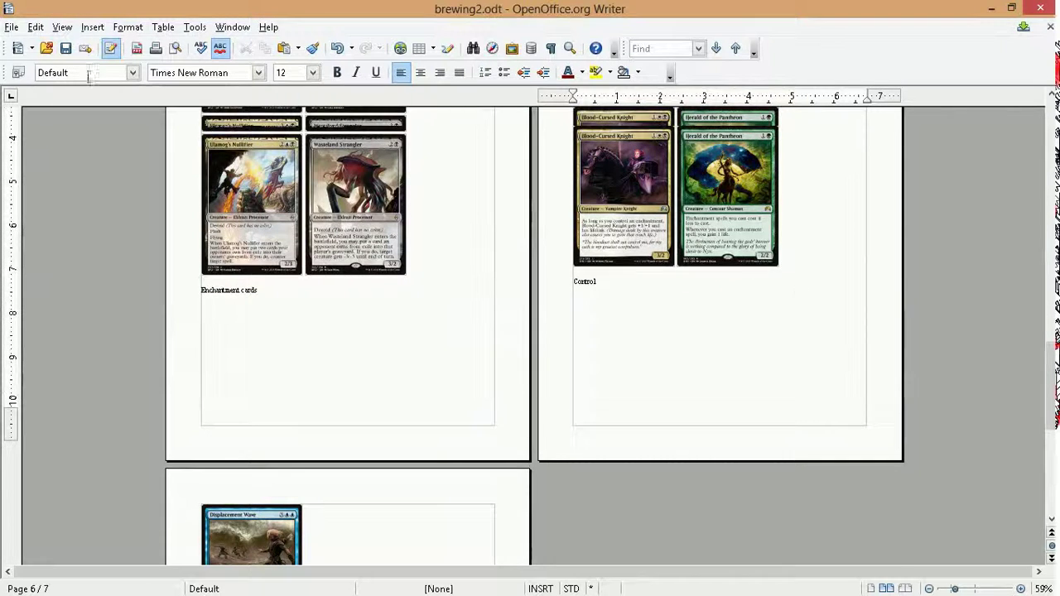
click(13, 27)
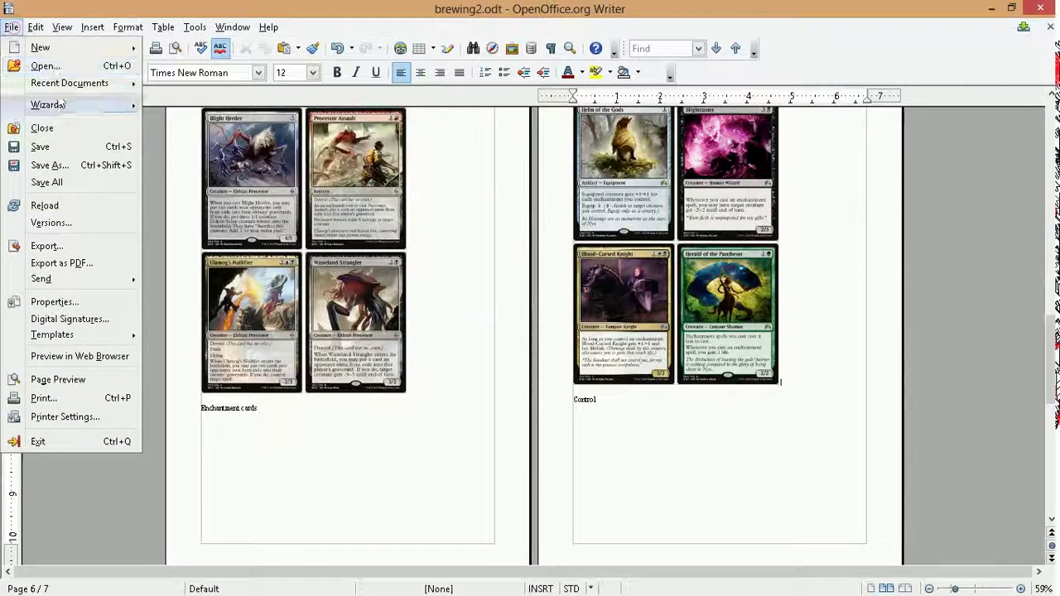
click(56, 163)
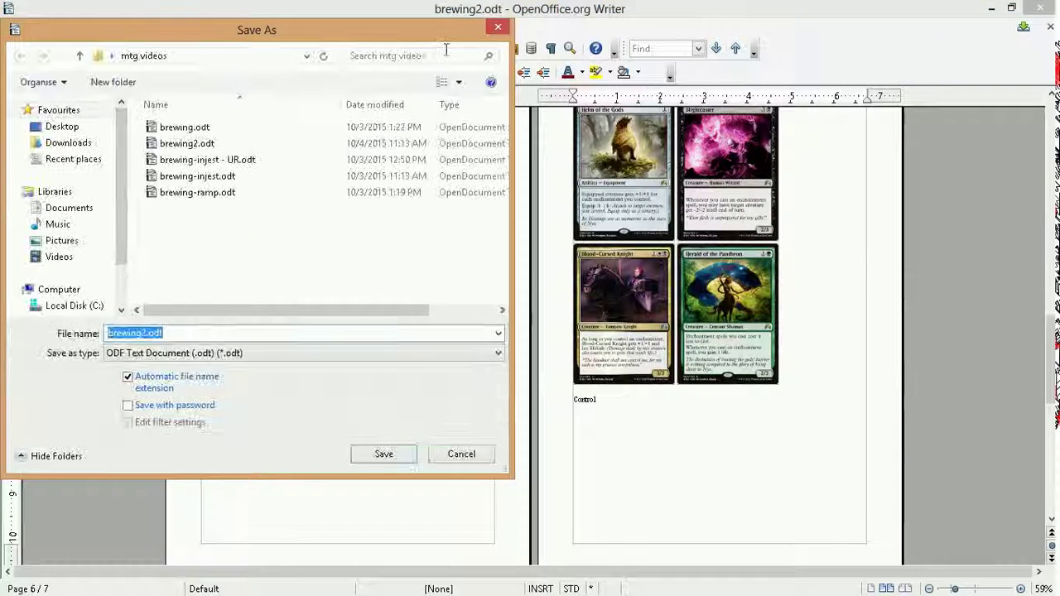
click(492, 29)
Save the current document and save a copy of it as brewing2-abzan.odt in the mtg videos folder.
click(66, 48)
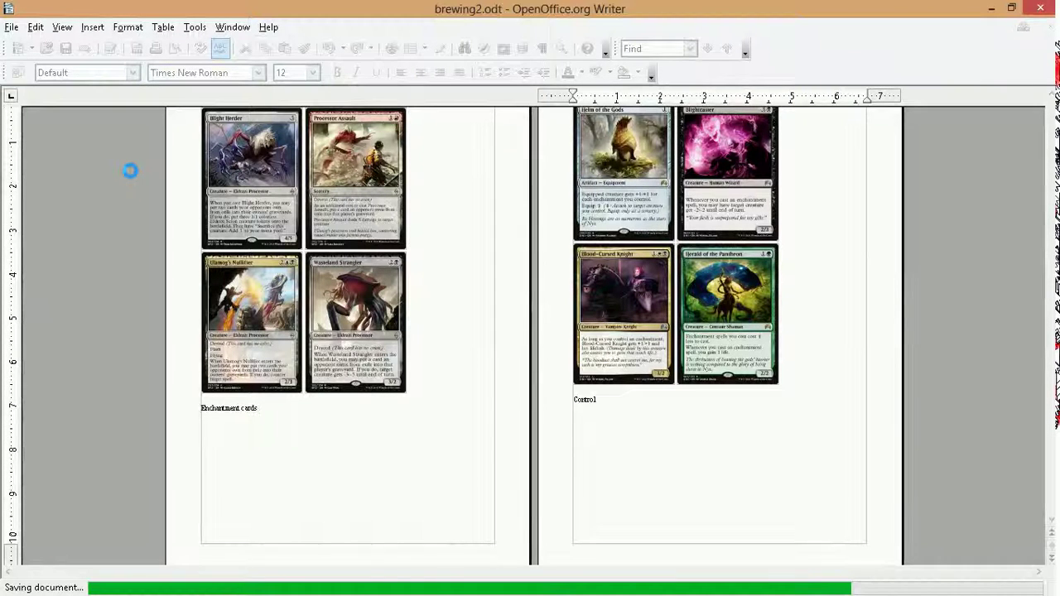
click(11, 26)
click(51, 164)
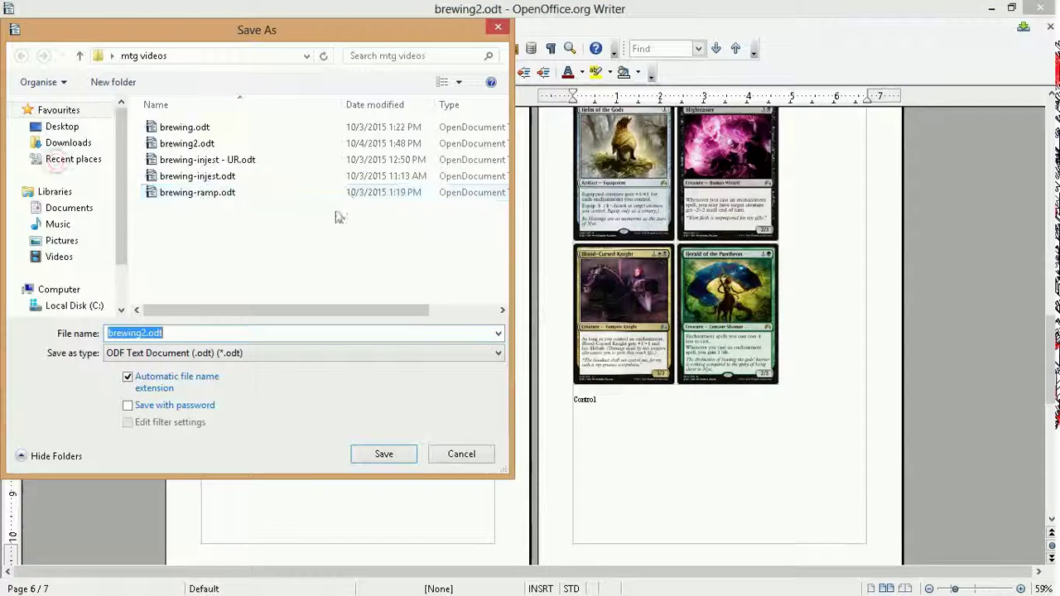
click(142, 331)
text(-abzan)
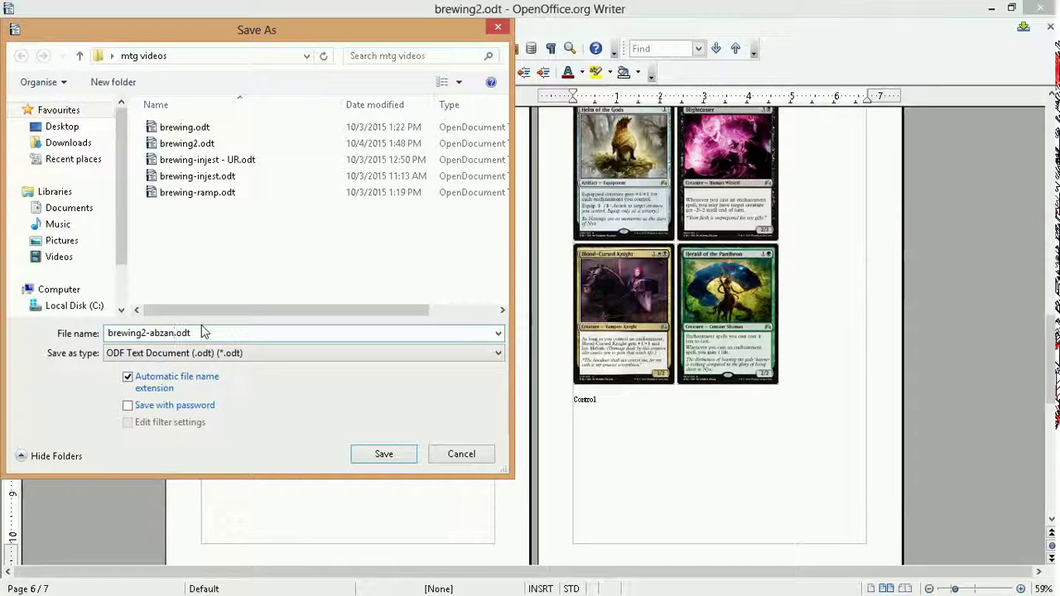
click(374, 453)
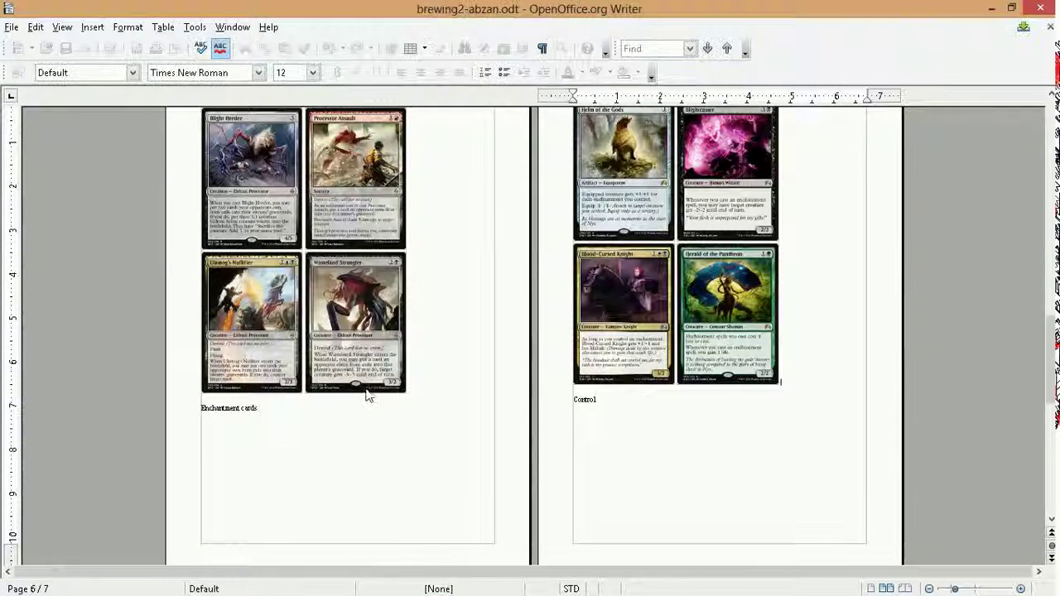
Delete the Ulamog's Nullifier and Processor Assault card images from the Processors section.
scroll(367, 336, up, 2)
click(273, 385)
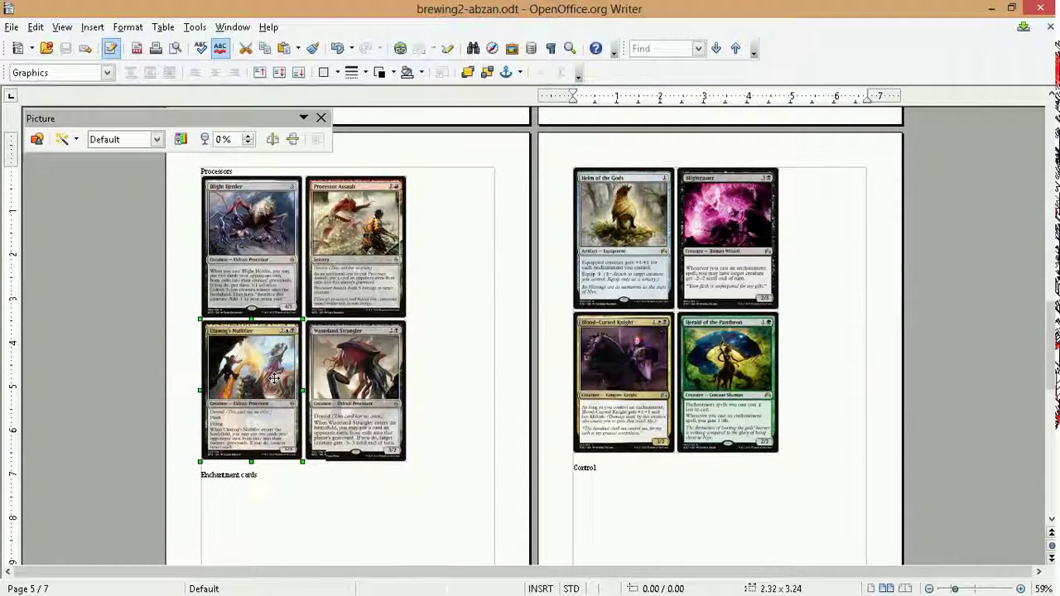
key(Delete)
key(Delete)
Delete the Reality Shift, Sire of Stagnation and Spell Shrivel card images from the exiling spells on page 3.
scroll(456, 291, up, 12)
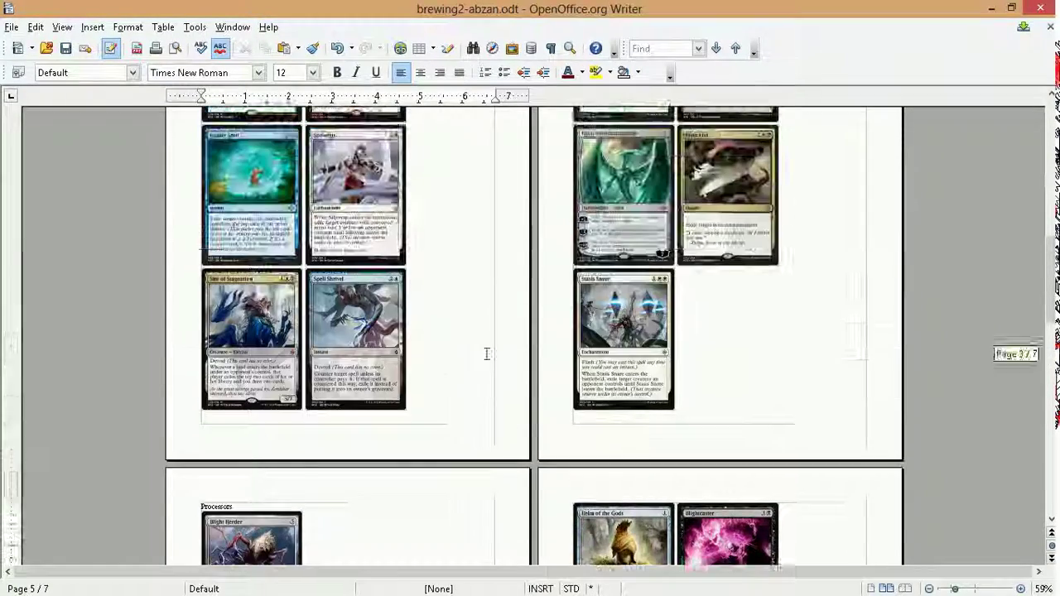
scroll(835, 336, up, 2)
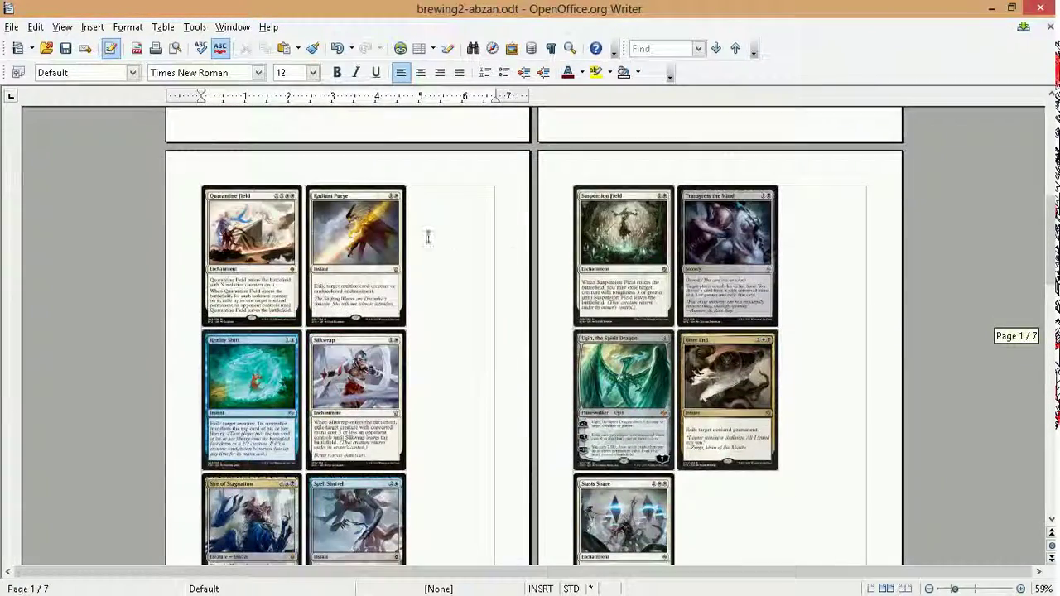
scroll(440, 251, down, 4)
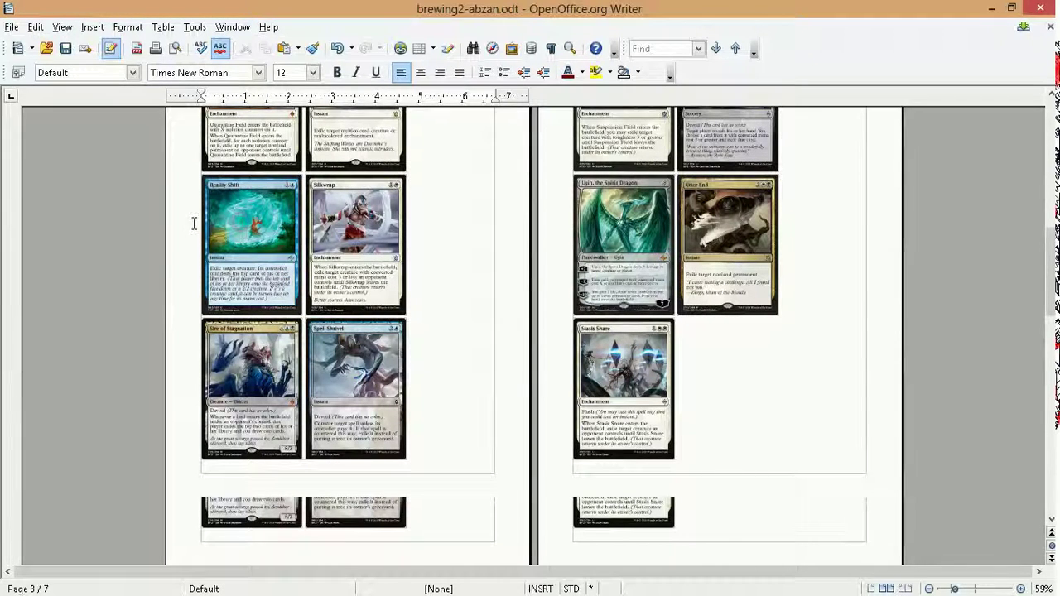
click(206, 249)
key(Delete)
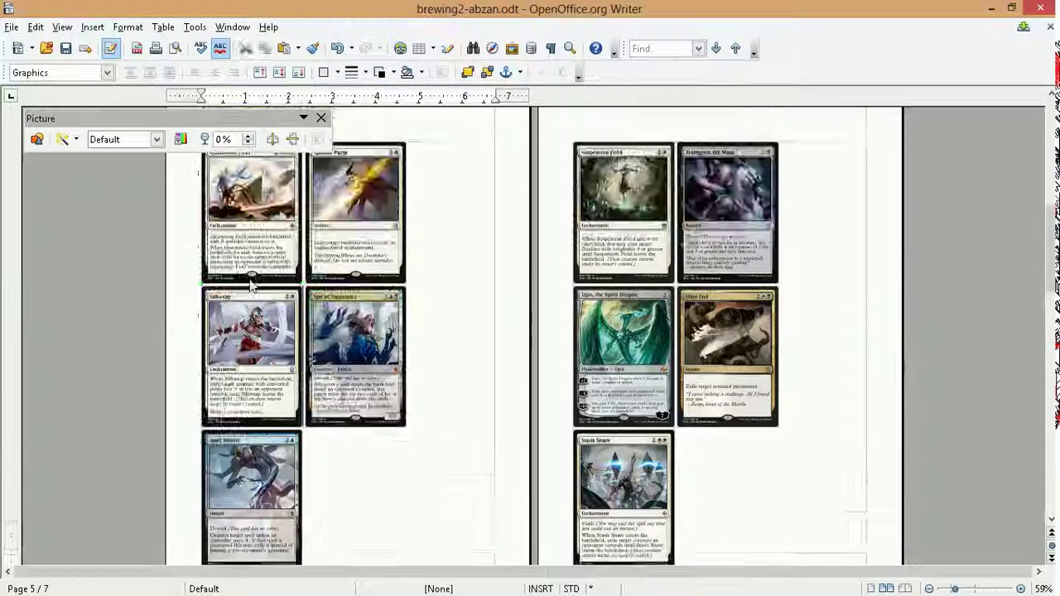
click(356, 356)
key(Delete)
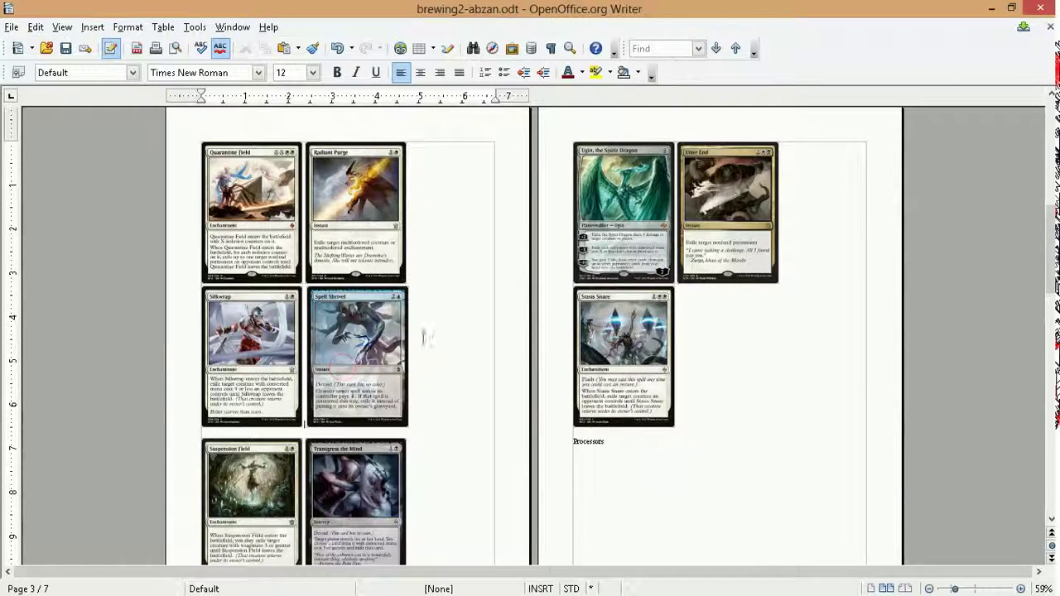
click(381, 333)
key(Delete)
Delete the card image just before Mardu Woe-Reaper, plus Brutal Expulsion, Burn Away and Blessed Reincarnation, from the exiling spells on pages 1 and 2.
scroll(428, 344, up, 10)
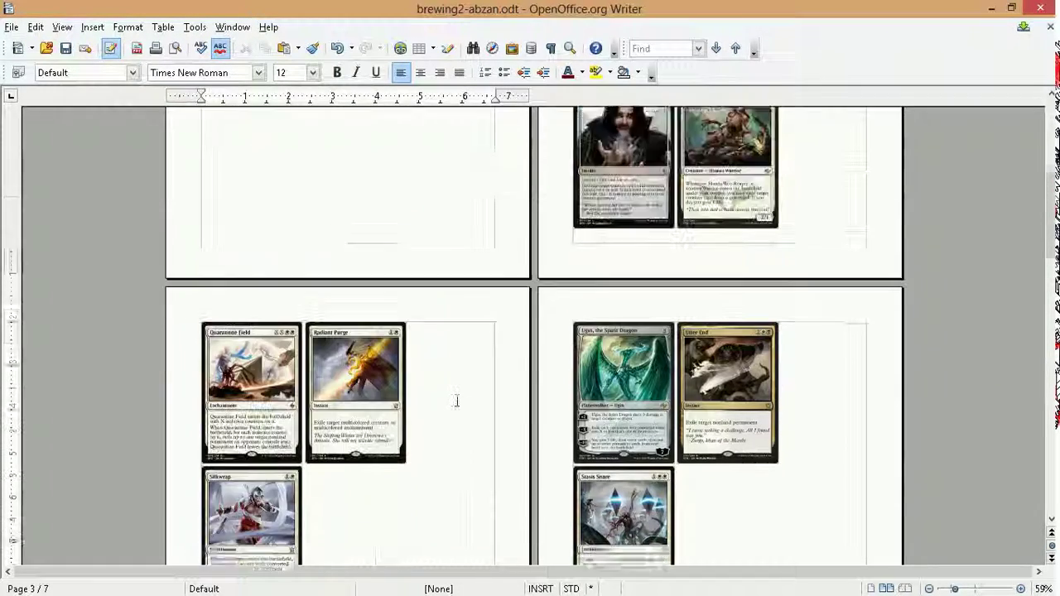
click(638, 390)
key(Delete)
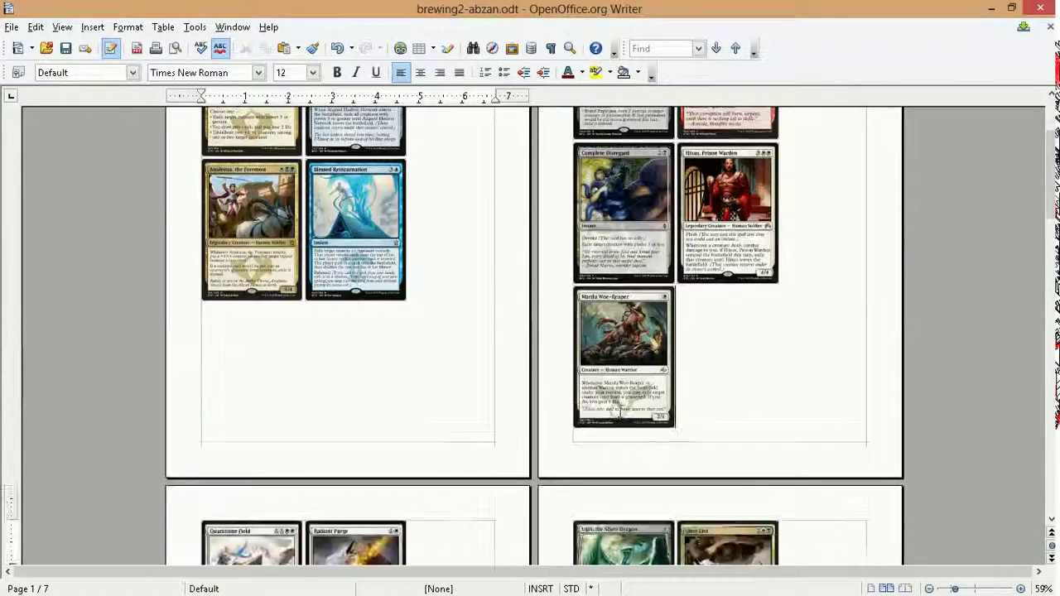
scroll(659, 377, up, 5)
click(651, 207)
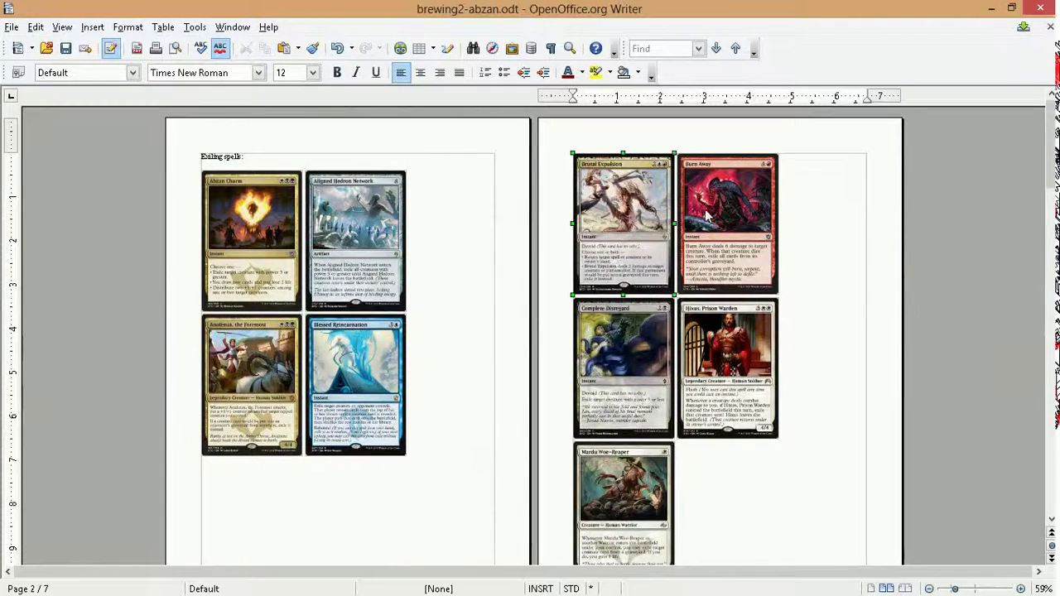
key(Delete)
click(653, 206)
key(Delete)
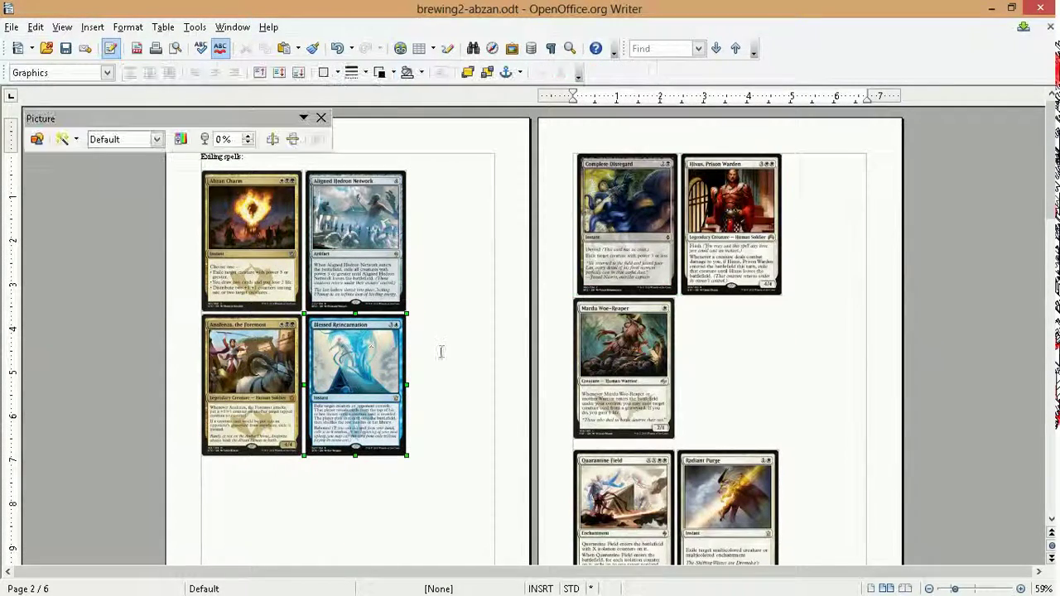
key(Delete)
Delete the Displacement Wave card image and the Control heading above it on the last page.
scroll(452, 349, down, 5)
scroll(454, 349, down, 5)
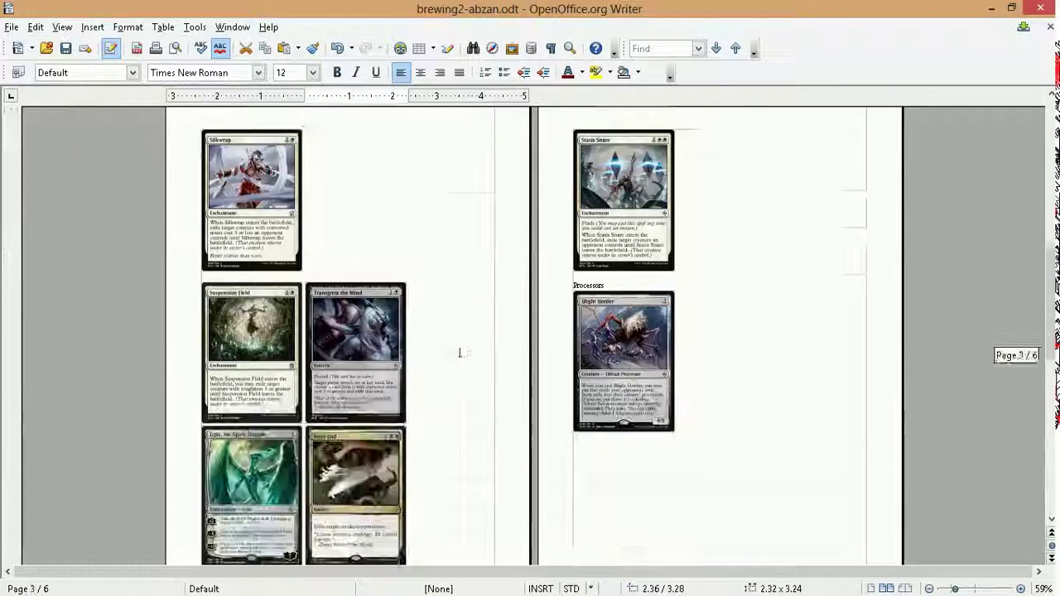
scroll(488, 318, down, 3)
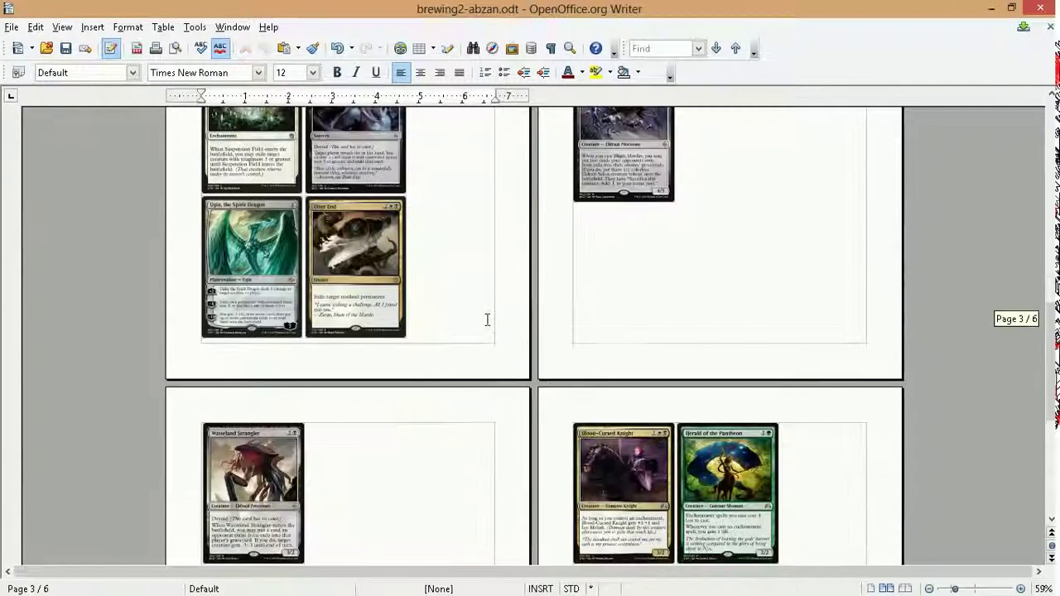
scroll(486, 320, down, 5)
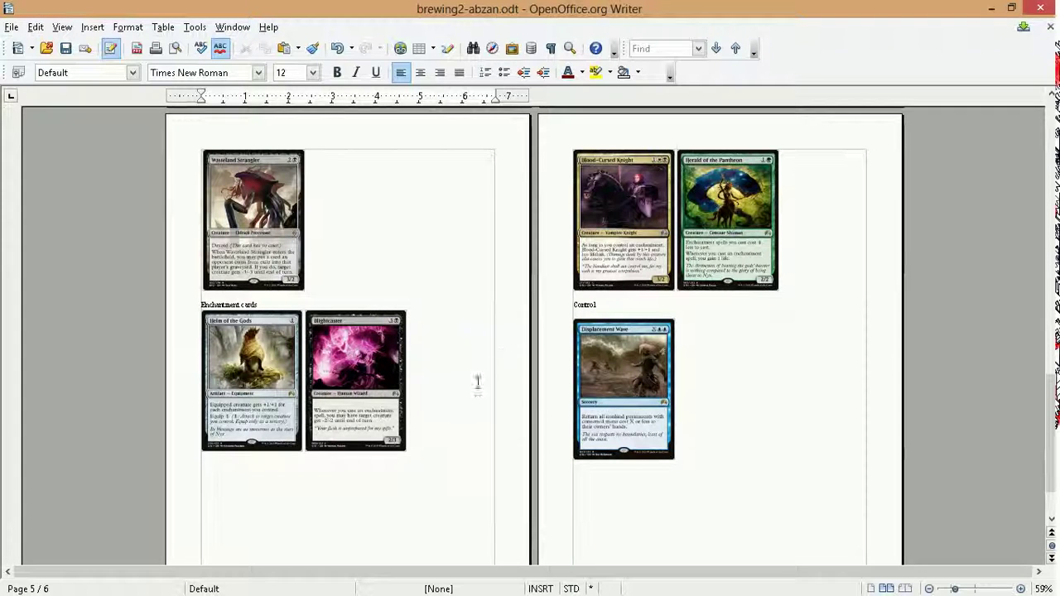
scroll(478, 390, up, 2)
click(610, 421)
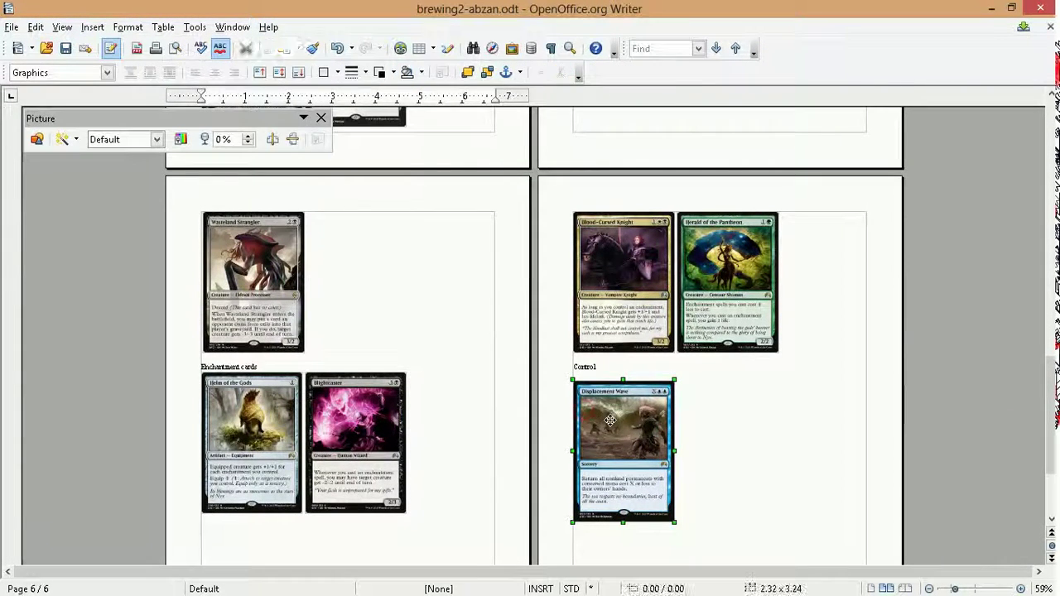
key(Delete)
triple_click(547, 407)
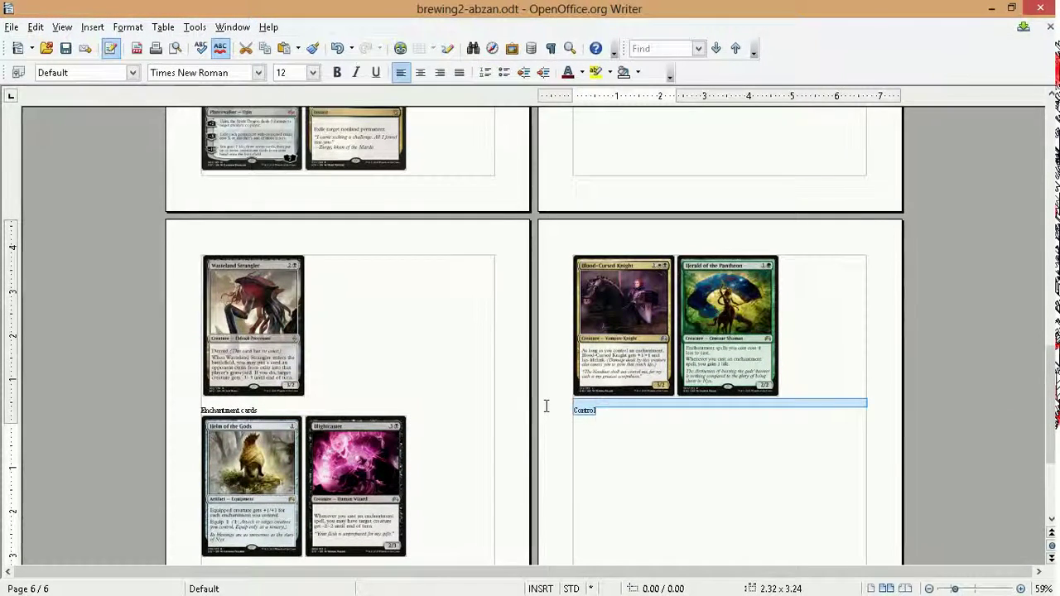
key(Delete)
Review the remaining card images from the last page back to the first.
scroll(315, 426, down, 1)
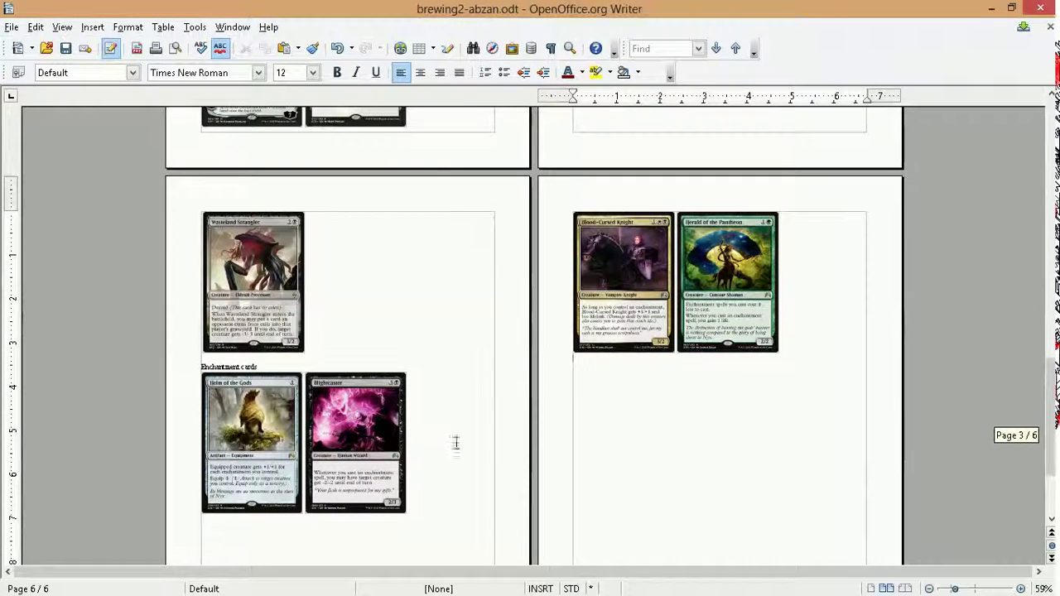
scroll(457, 450, up, 5)
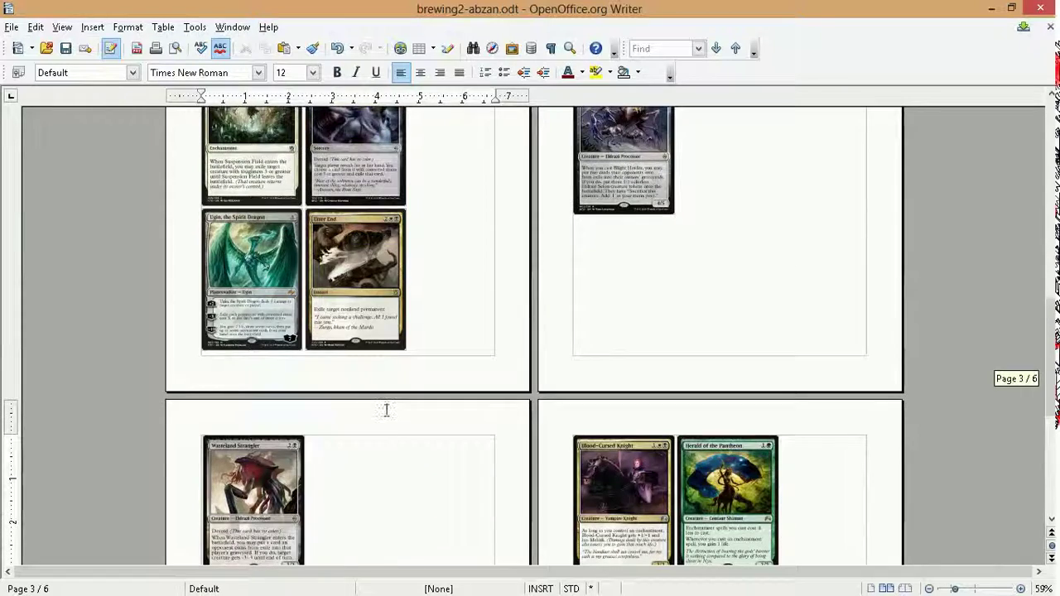
scroll(486, 426, up, 7)
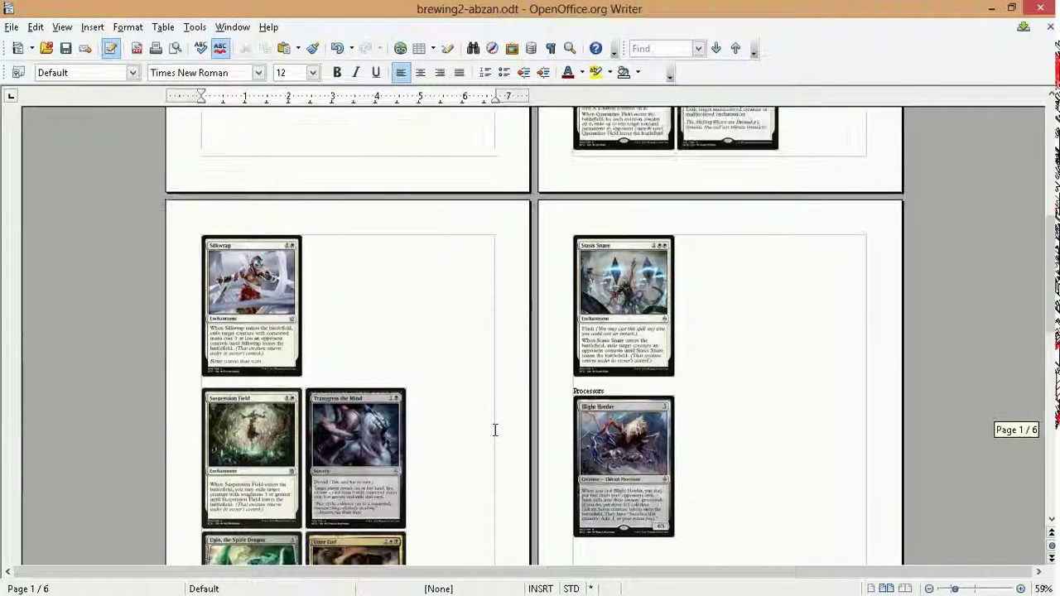
scroll(496, 430, up, 3)
scroll(376, 428, up, 5)
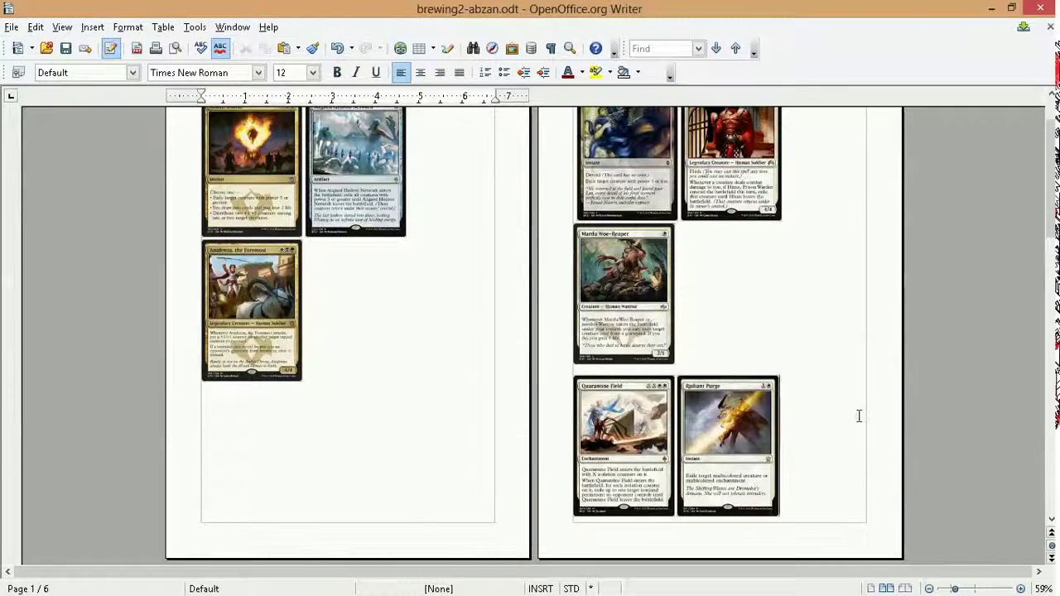
scroll(853, 416, up, 4)
scroll(729, 378, up, 1)
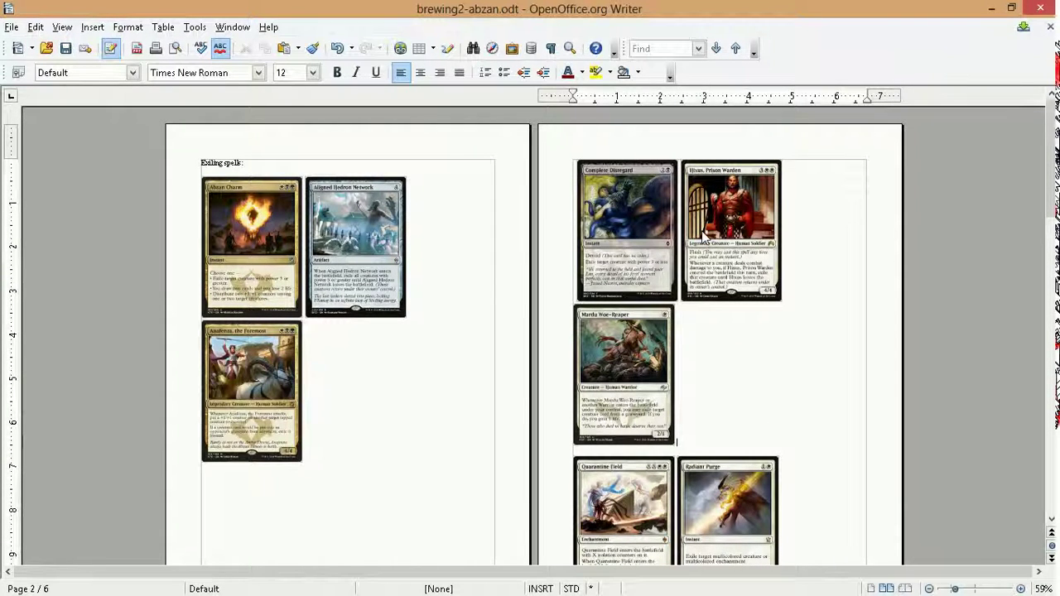
Switch to Chrome, return to Gatherer's advanced search page and remove the "enchantment" text condition from the search criteria.
click(1036, 146)
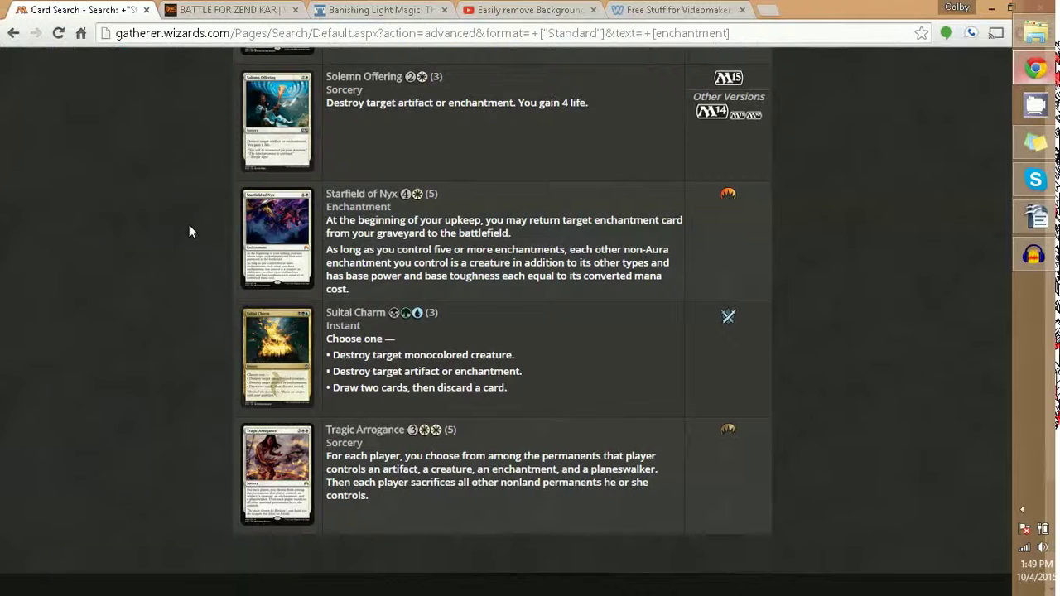
scroll(826, 333, up, 4)
scroll(398, 311, up, 5)
key(alt+Left)
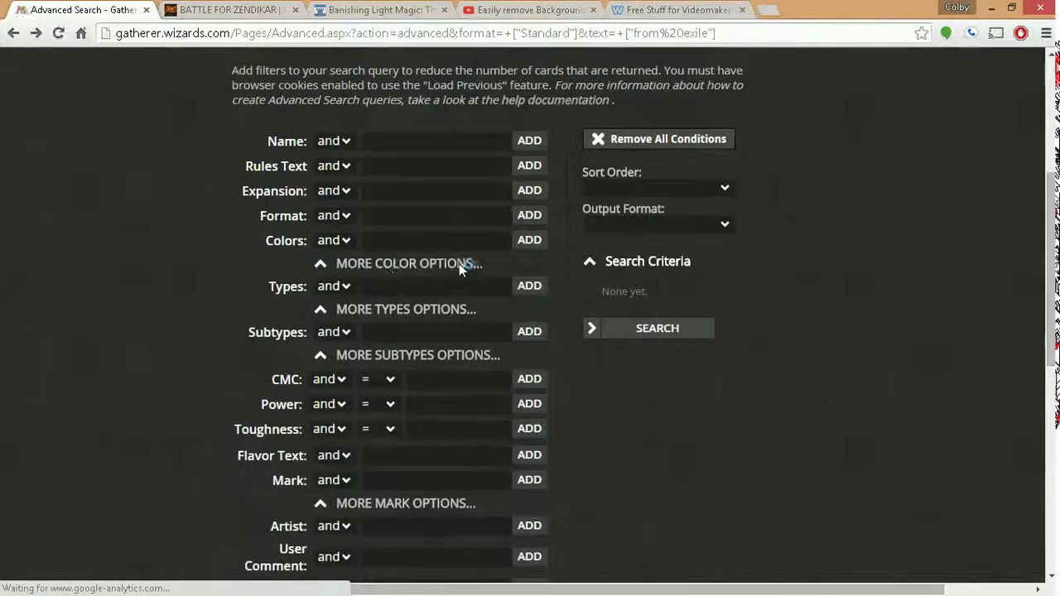
scroll(768, 269, up, 2)
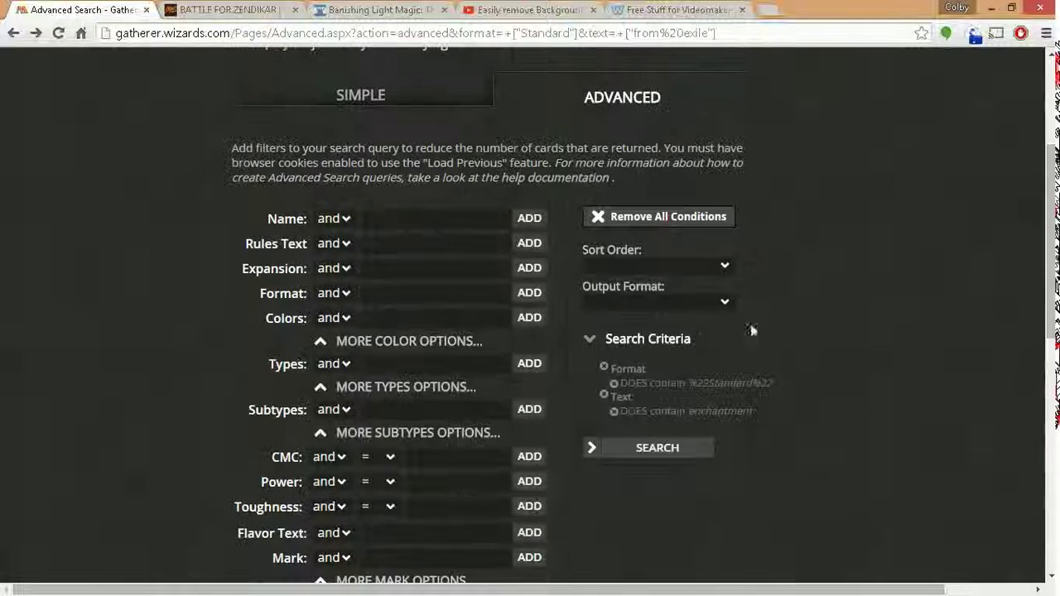
click(614, 412)
Add the card type Enchantment to the search criteria.
click(400, 286)
text(enc)
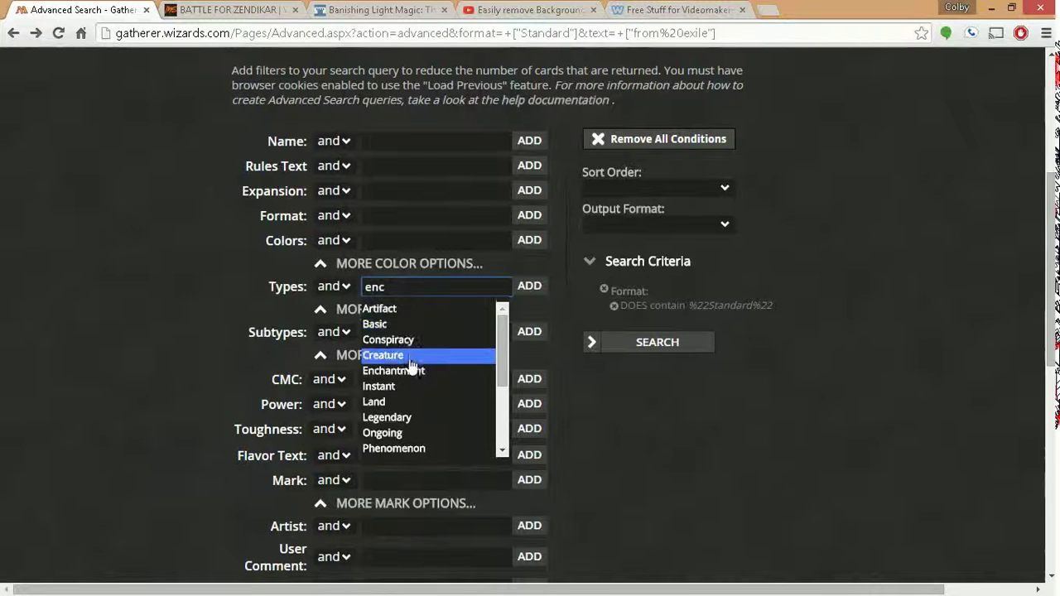
click(395, 371)
click(530, 287)
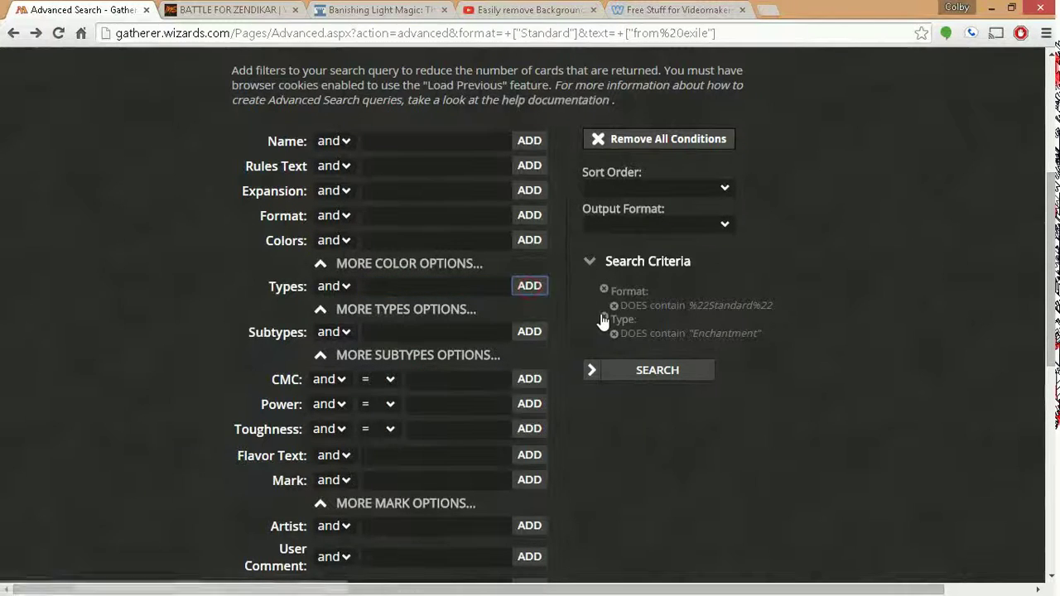
Add the color Black to the search criteria with the "or" operator.
click(376, 241)
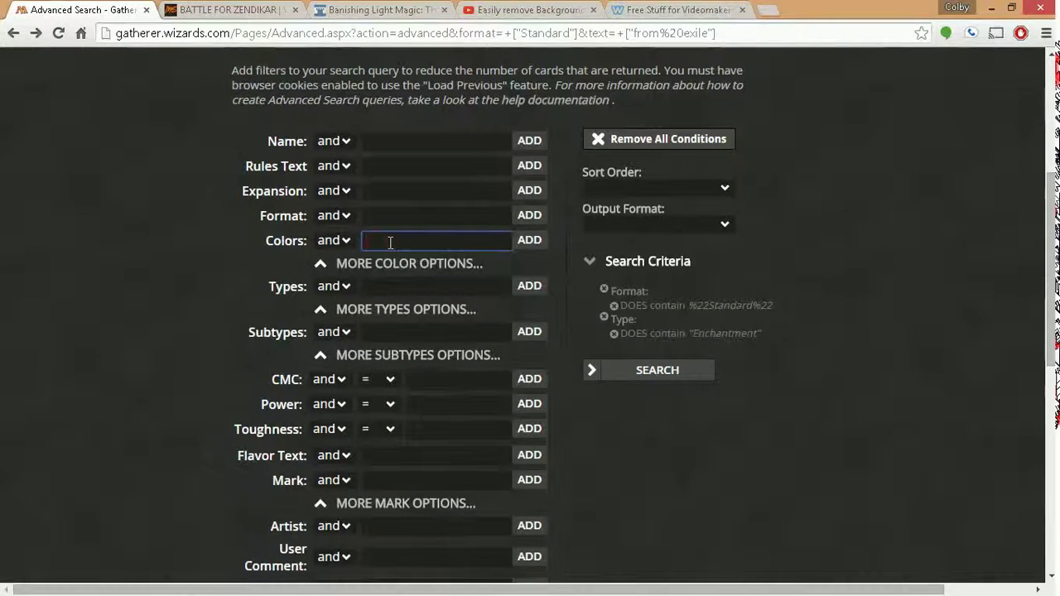
key(shift+Tab)
key(alt+Down)
key(Down)
key(Return)
key(Tab)
text(ba)
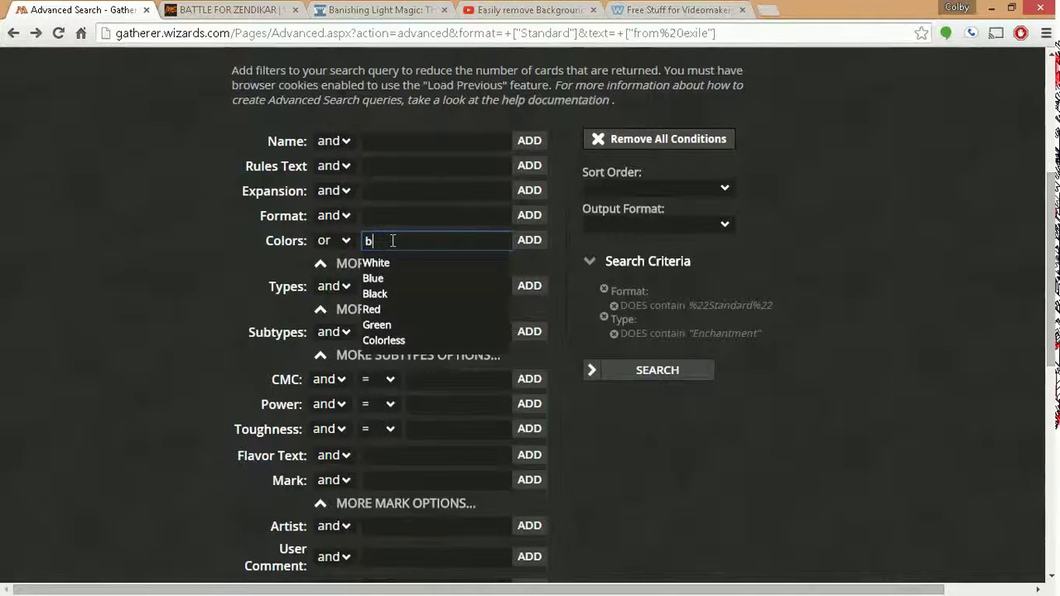
click(389, 294)
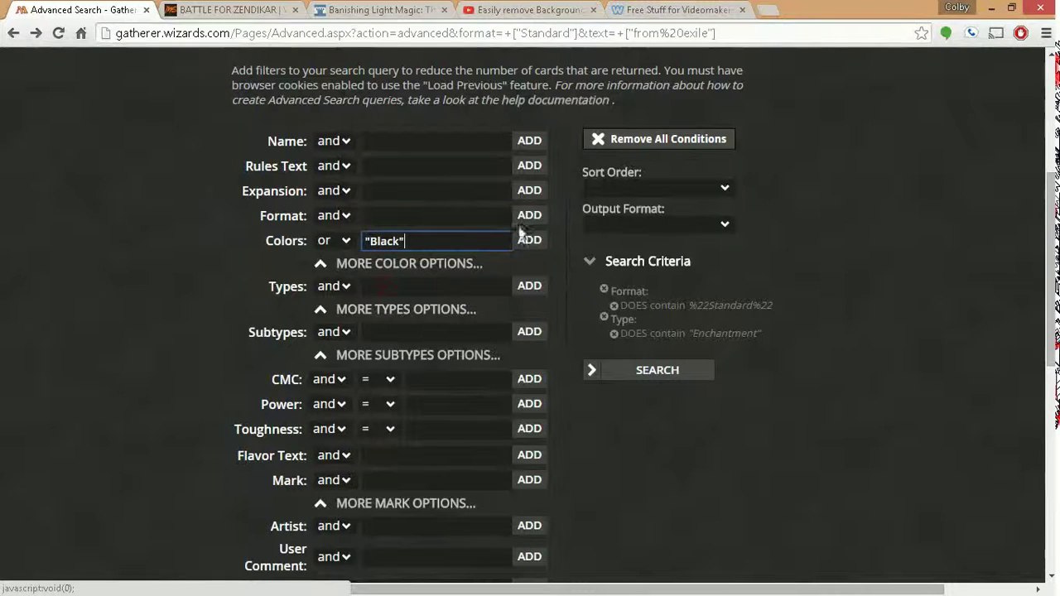
click(530, 241)
Add the colors Green, White and Colorless to the search criteria with the "or" operator.
click(450, 240)
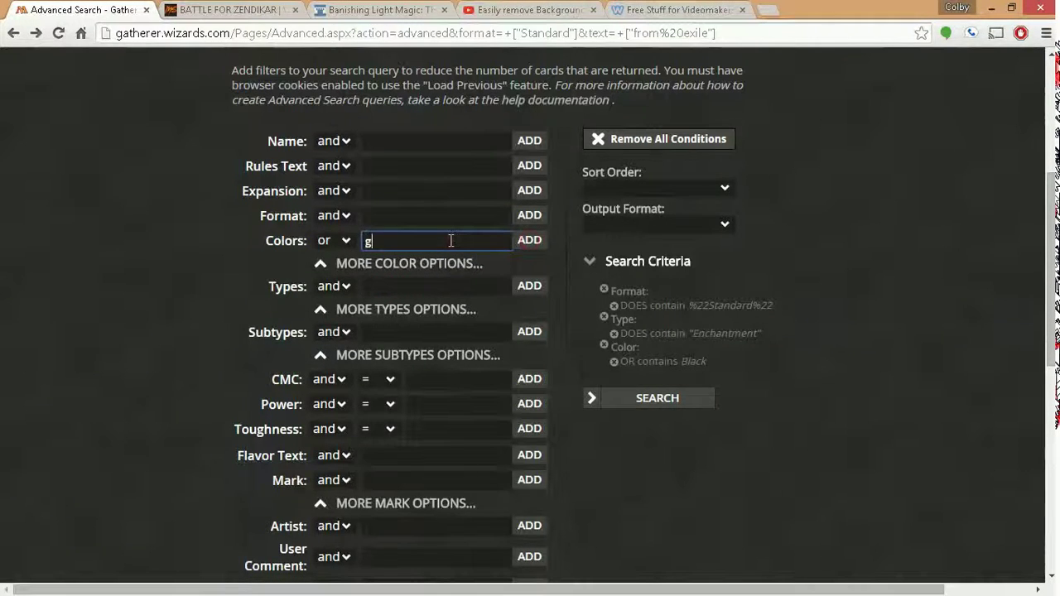
text(gree)
click(390, 324)
click(522, 240)
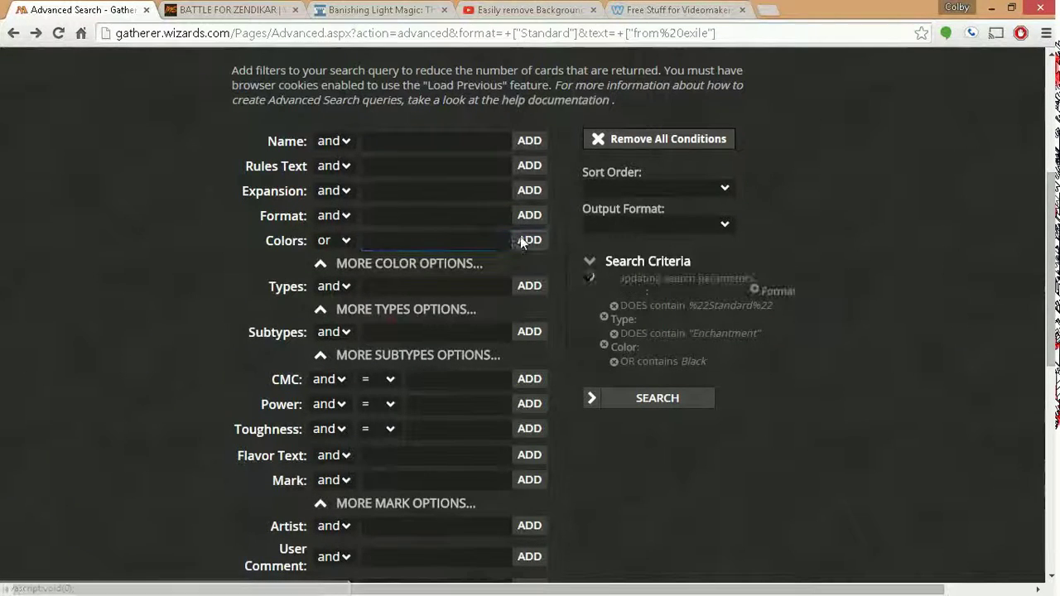
click(475, 242)
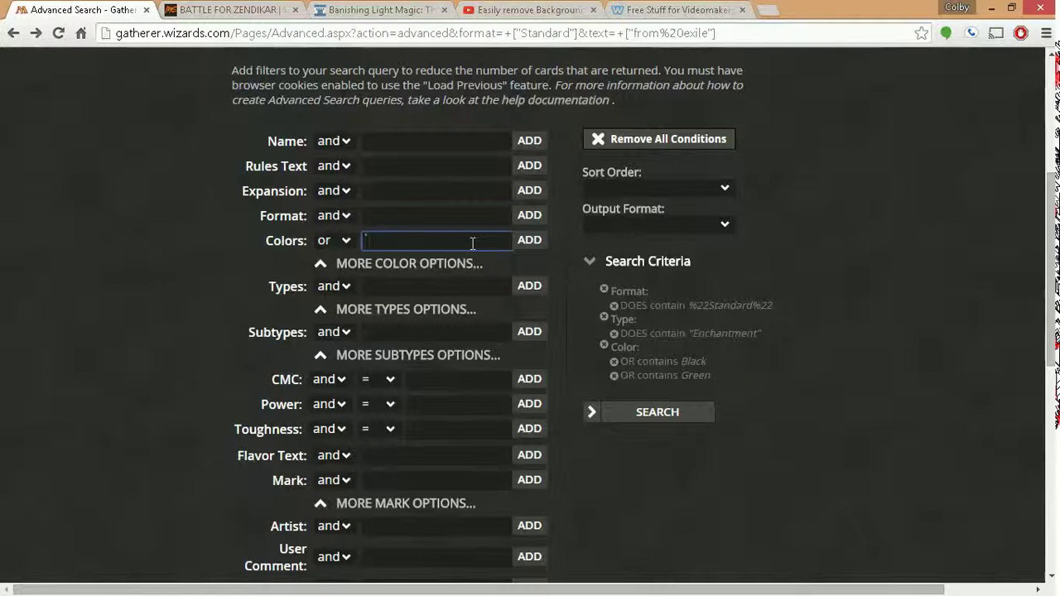
text(whit)
click(468, 262)
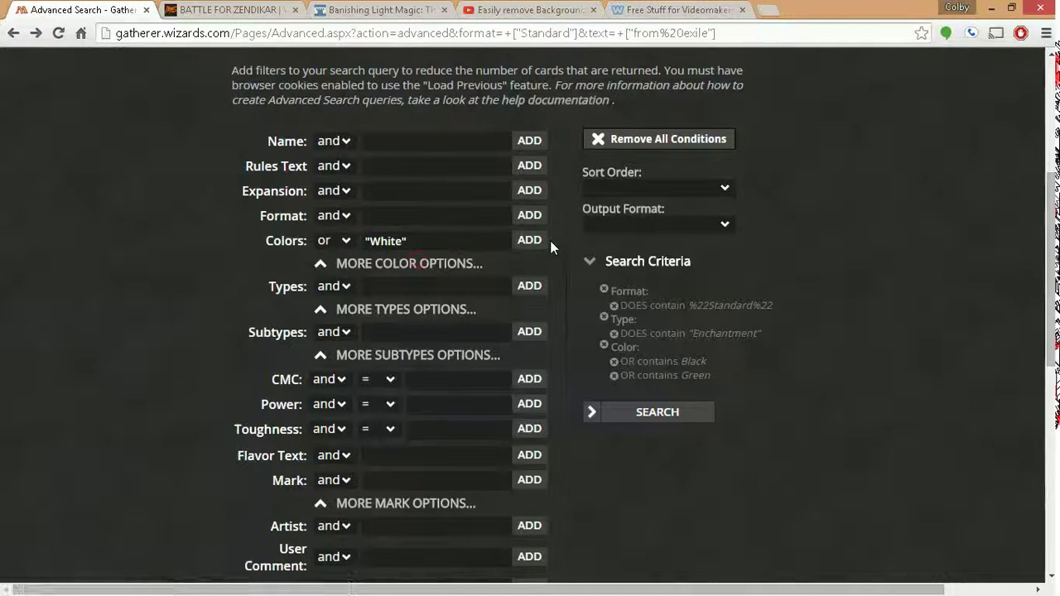
click(530, 241)
click(417, 243)
text(colo)
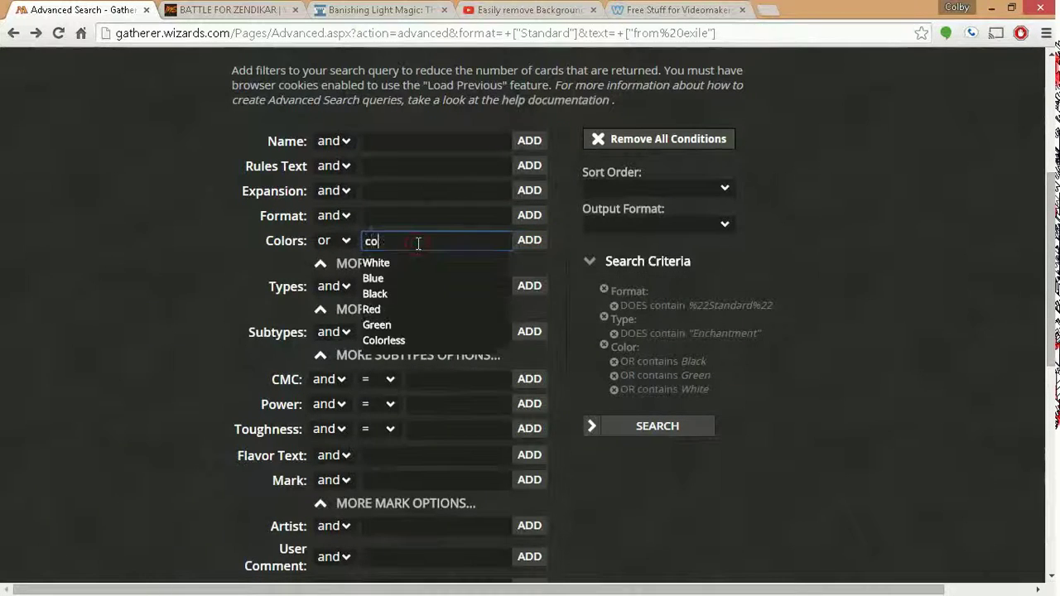
click(409, 343)
click(530, 240)
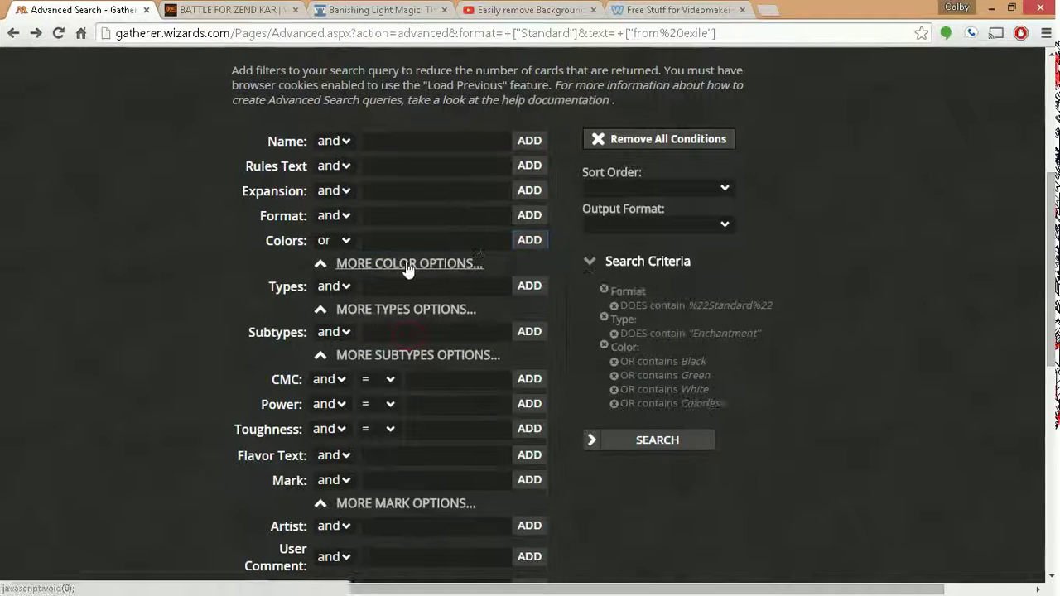
Exclude unselected colors from the search criteria and run the search.
click(404, 263)
click(520, 286)
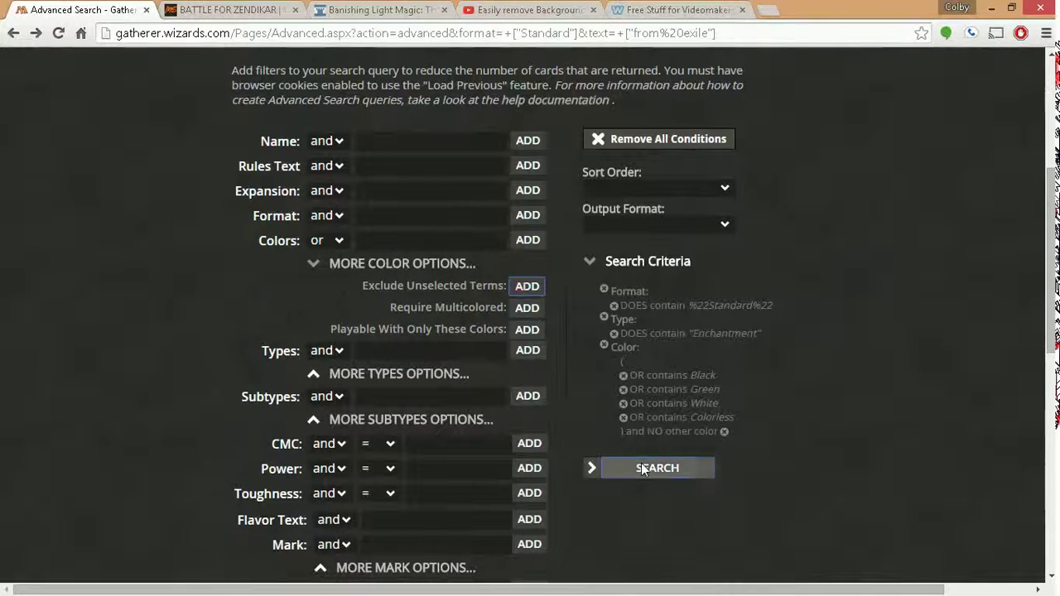
key(Return)
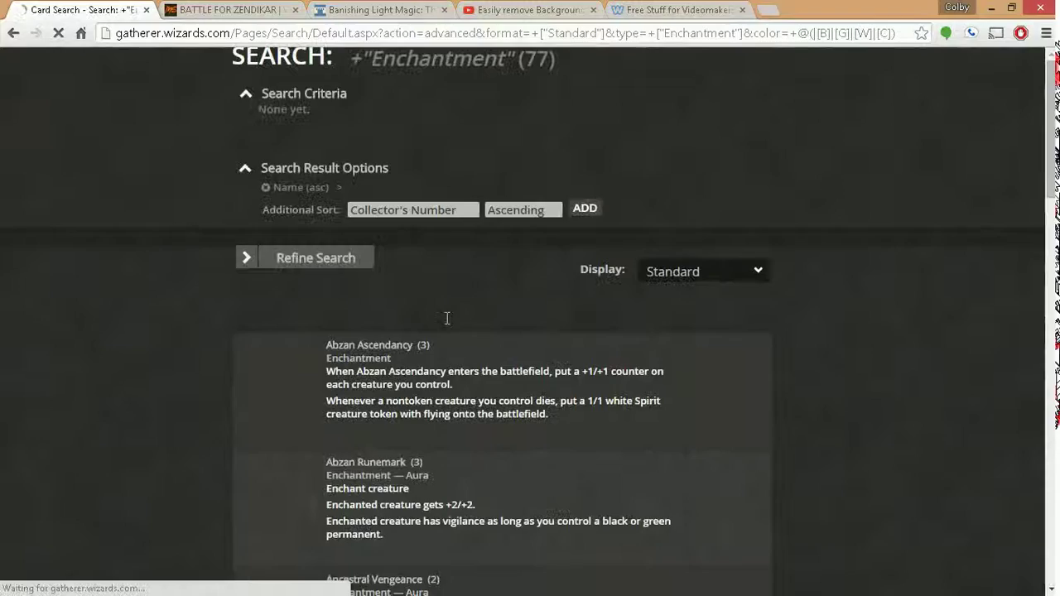
scroll(397, 281, down, 3)
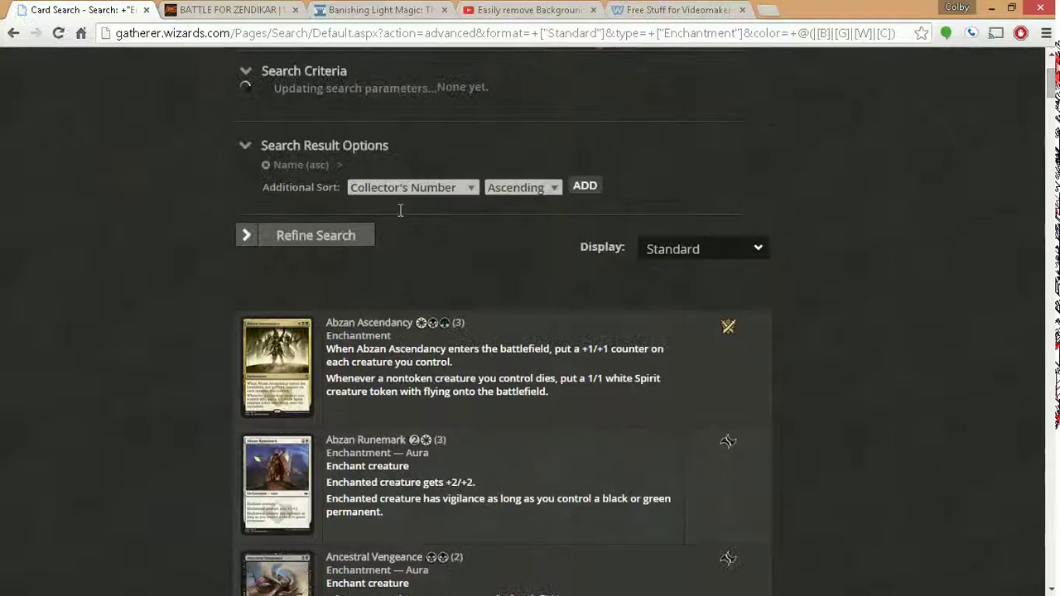
scroll(439, 213, down, 2)
scroll(501, 350, down, 1)
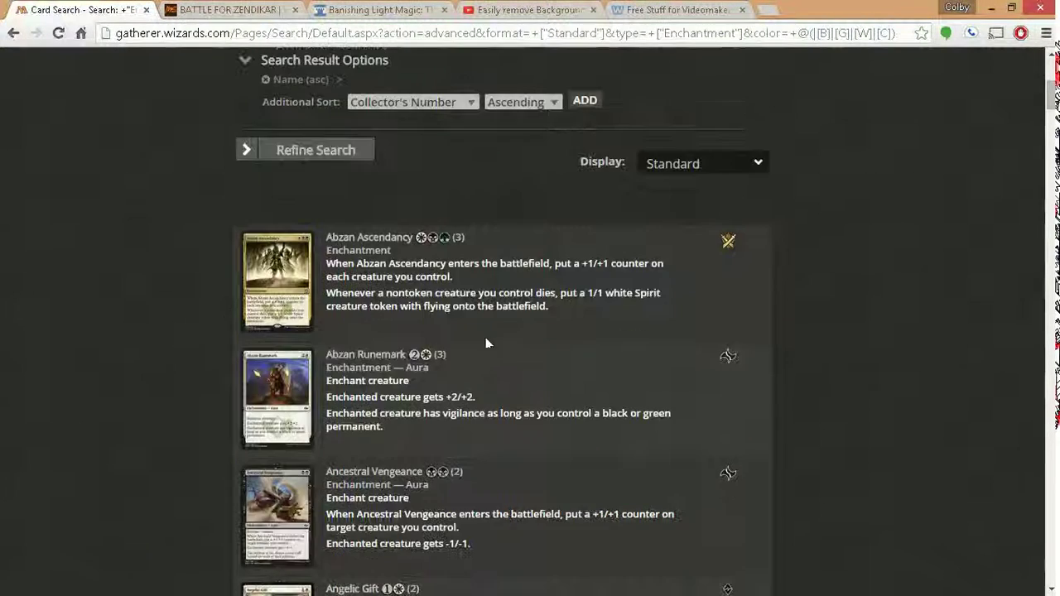
Switch to OpenOffice Writer and review the card images in brewing2-abzan.odt from the first page to the last.
mouse_move(1035, 232)
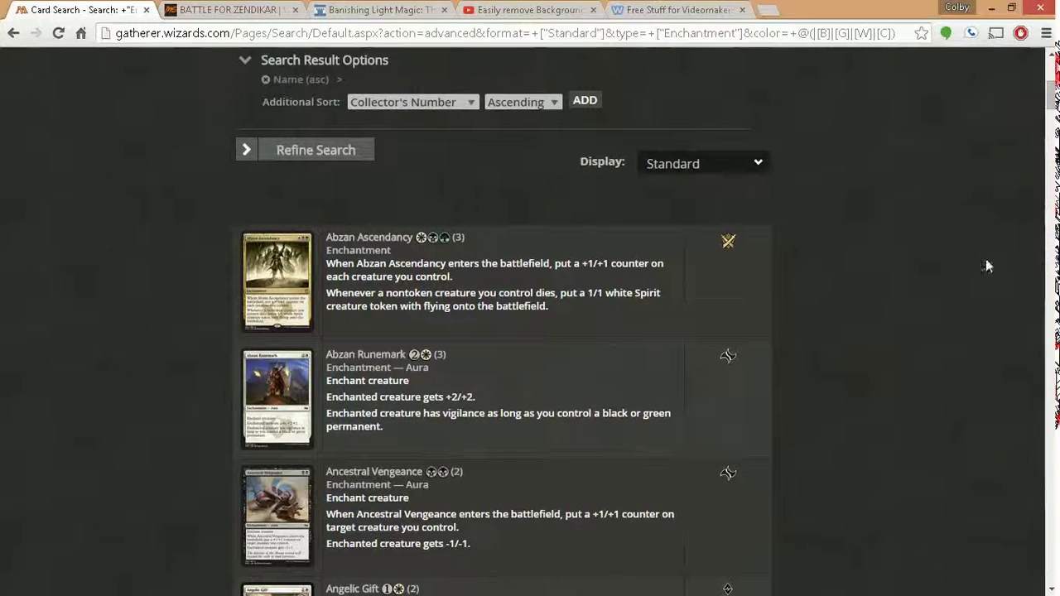
click(1037, 217)
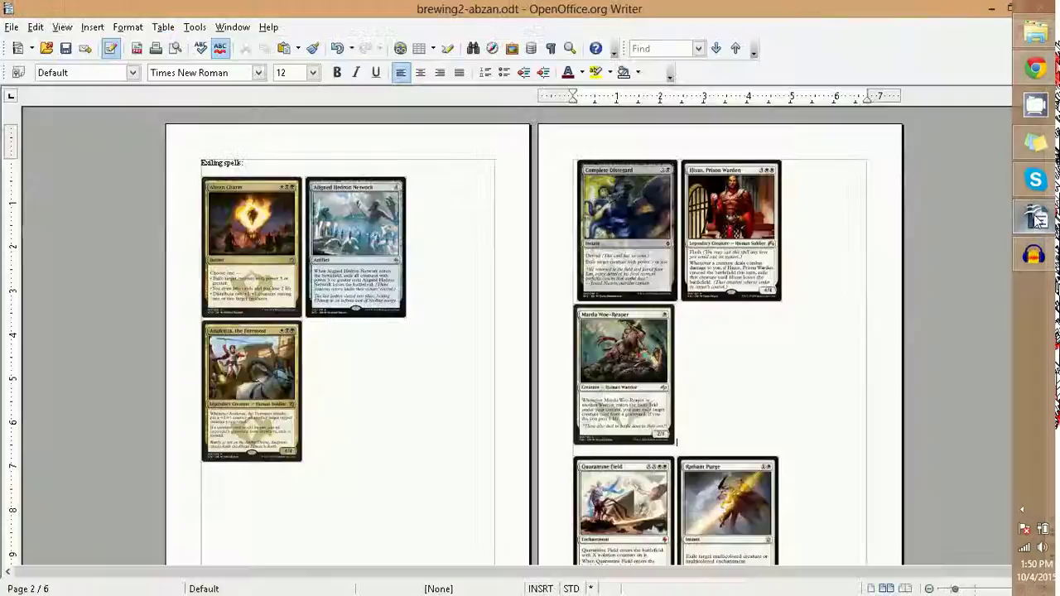
scroll(859, 293, down, 1)
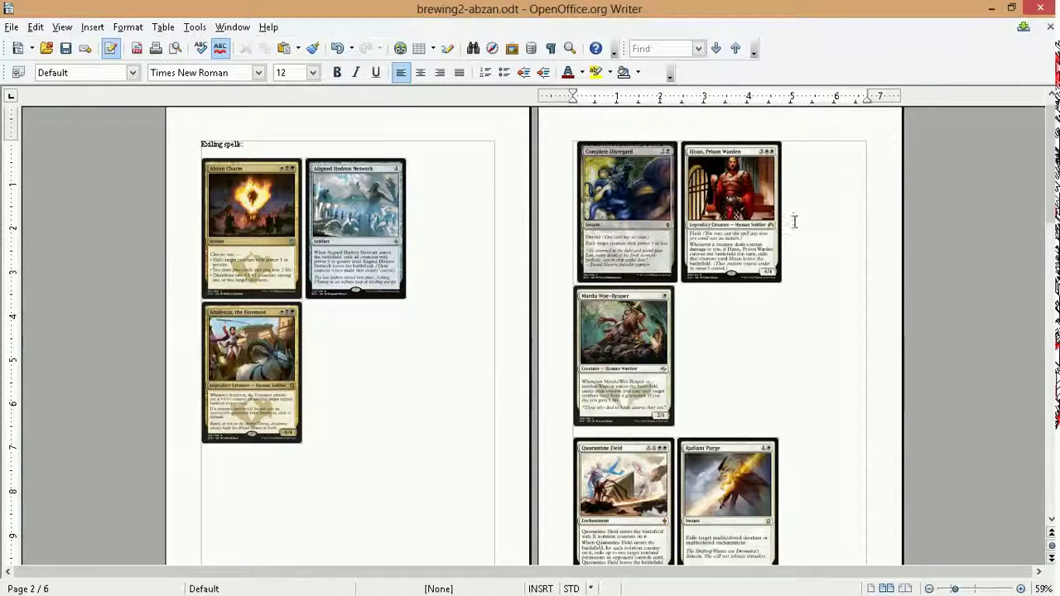
scroll(826, 218, down, 1)
scroll(821, 221, up, 2)
scroll(804, 222, down, 10)
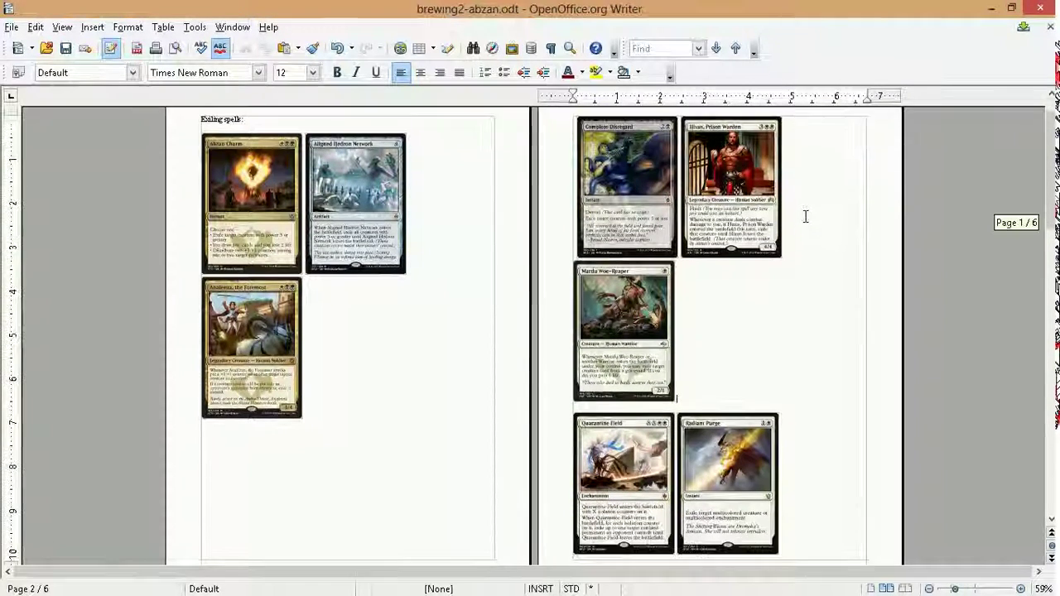
scroll(802, 202, down, 5)
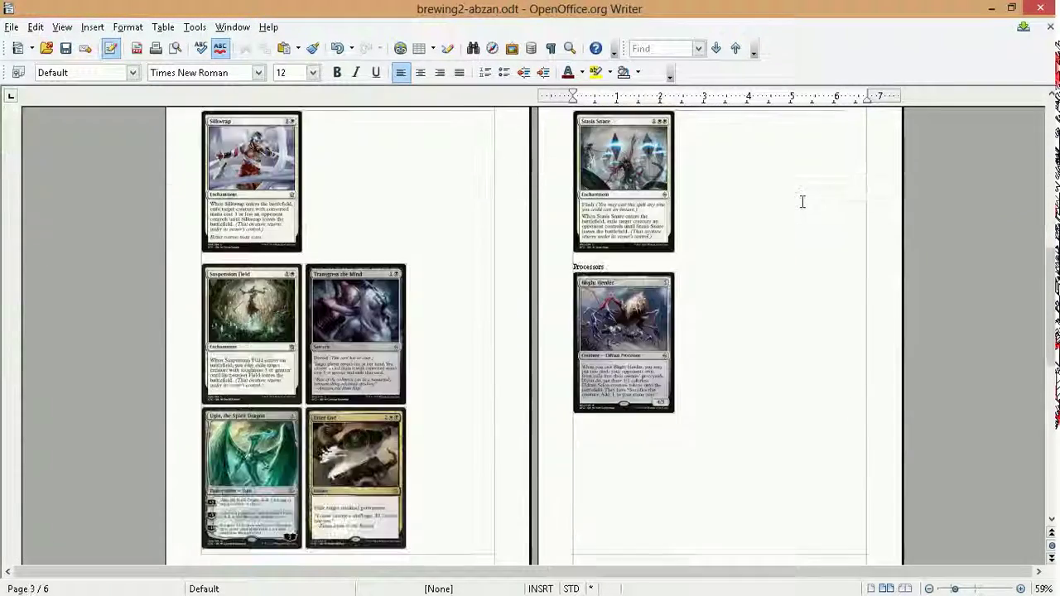
scroll(796, 202, down, 9)
Switch to Chrome, open the Abzan Ascendancy card page from the search results and copy its card image.
click(1035, 70)
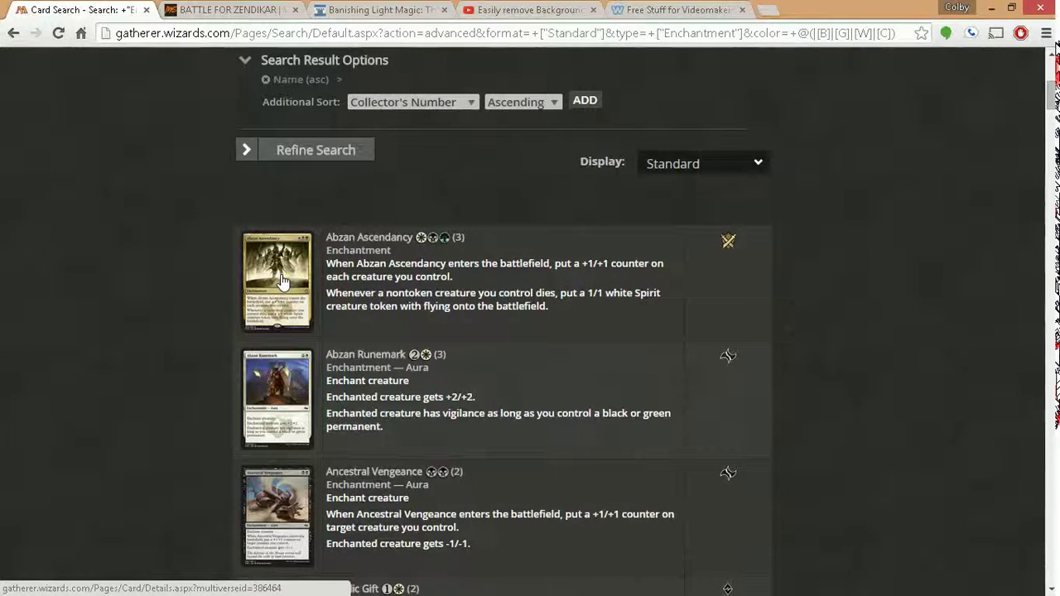
scroll(492, 303, down, 2)
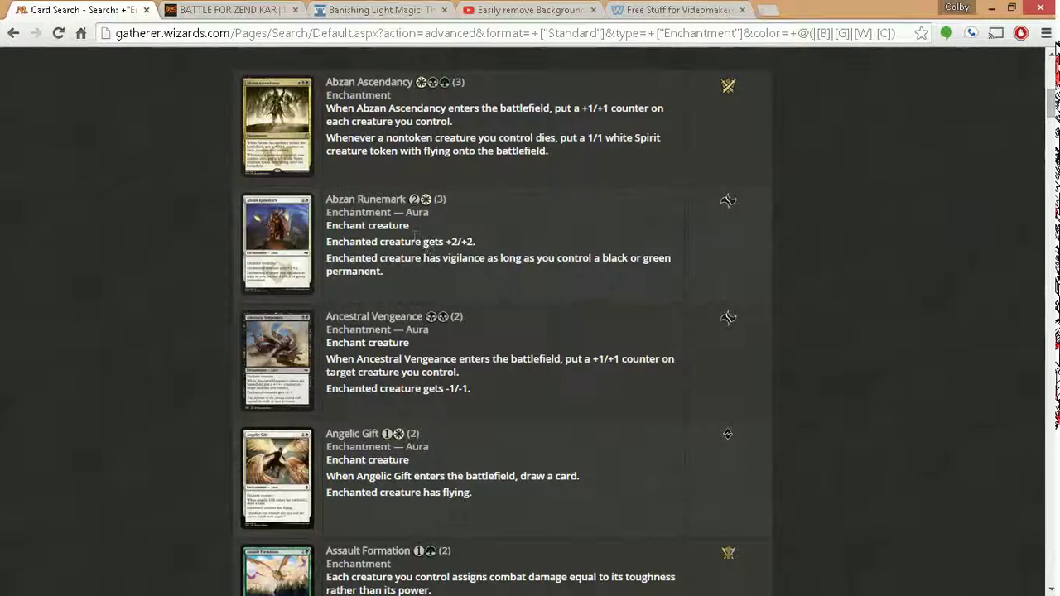
click(272, 135)
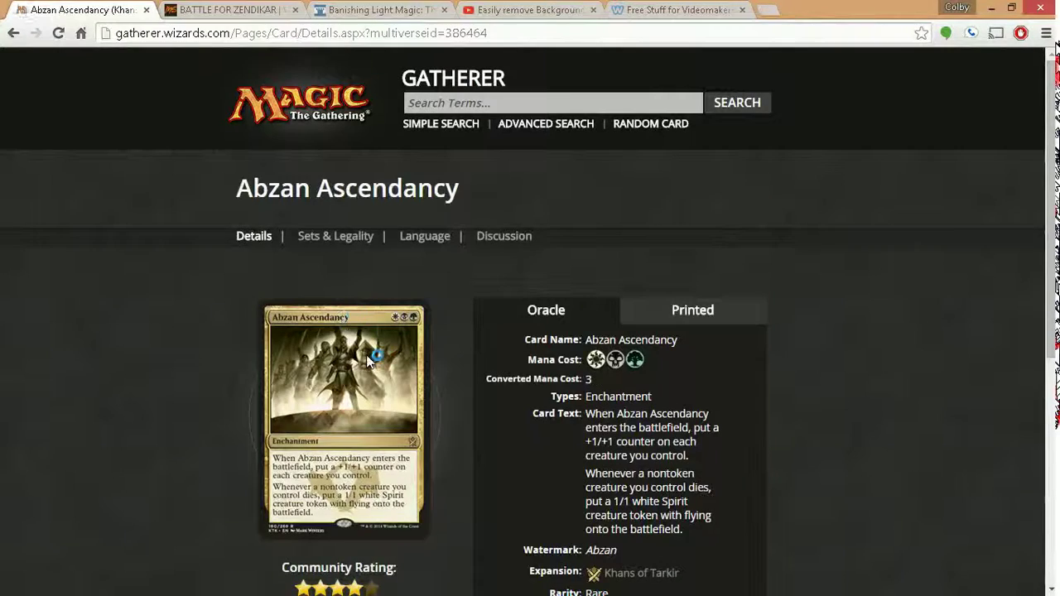
right_click(360, 348)
click(406, 407)
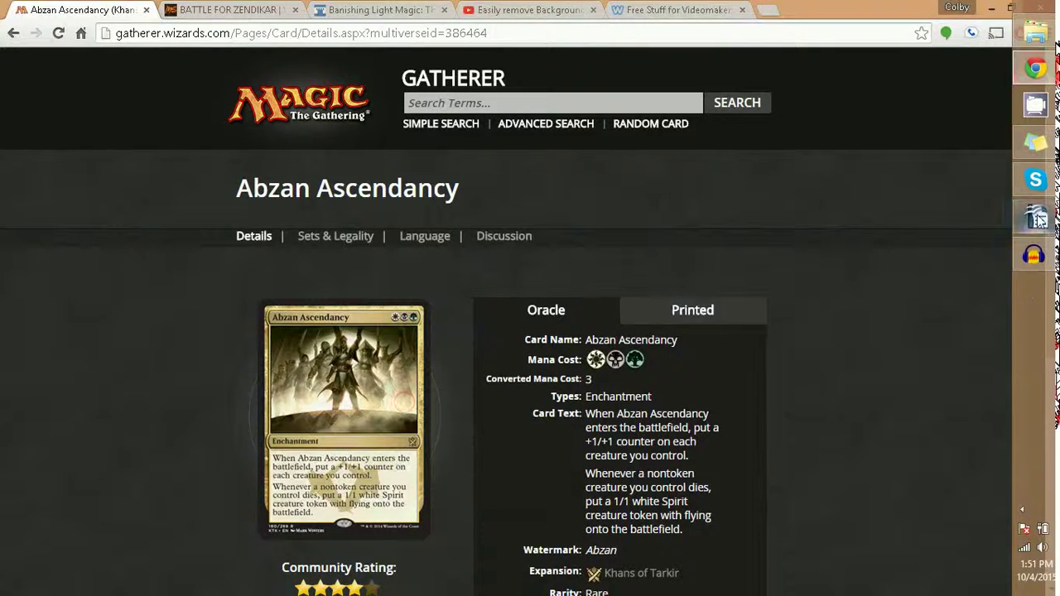
Switch to OpenOffice Writer and add the heading "Creature-based" below the last cards on the final page.
click(1034, 217)
scroll(665, 289, down, 3)
click(682, 251)
click(632, 225)
text(Creature)
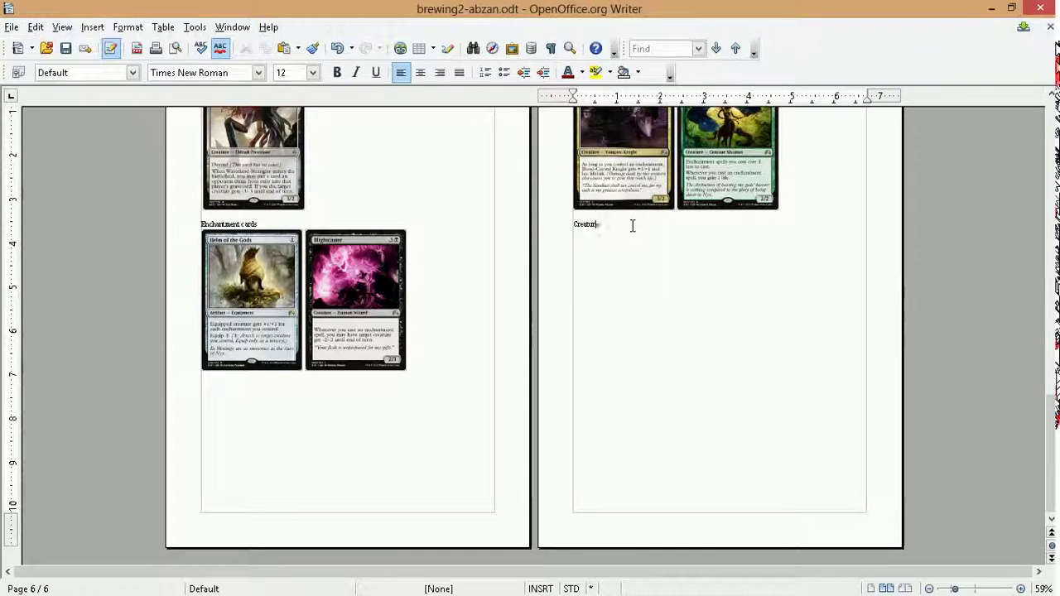
text( cased)
key(Return)
Paste the copied Abzan Ascendancy image under the "Creature-based" heading.
text(E)
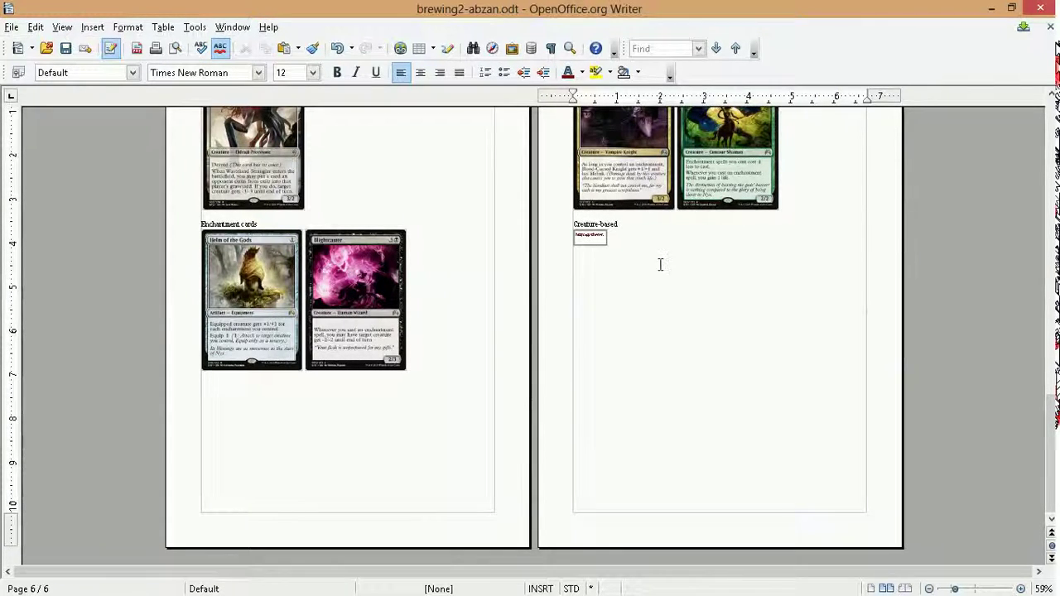
key(ctrl+v)
scroll(640, 274, up, 3)
Switch to Chrome, return to the enchantment search results and read the entries from Abzan Ascendancy through Caustic Tar.
click(1034, 68)
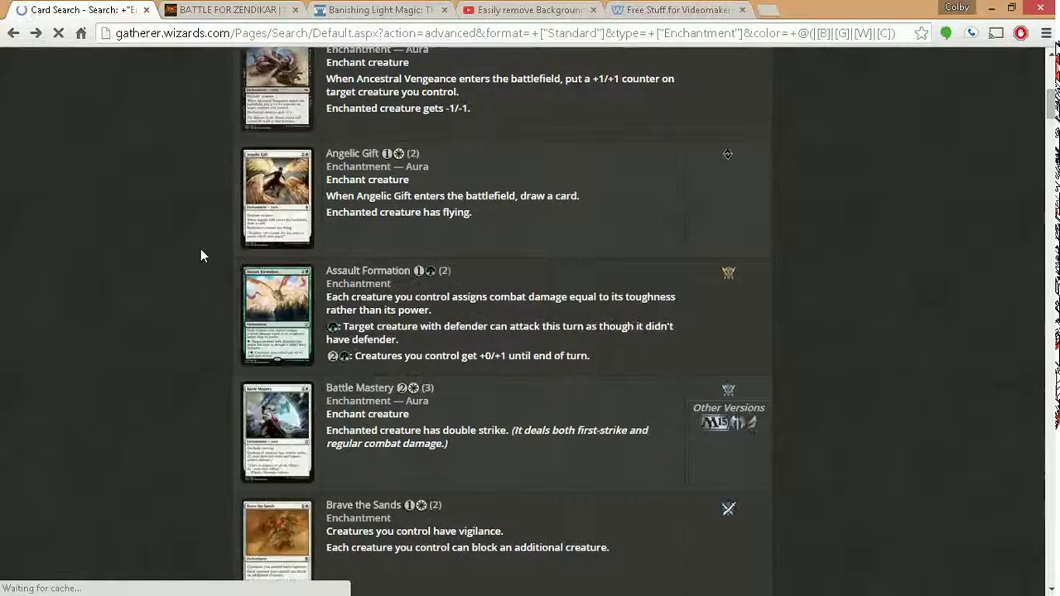
scroll(196, 209, up, 3)
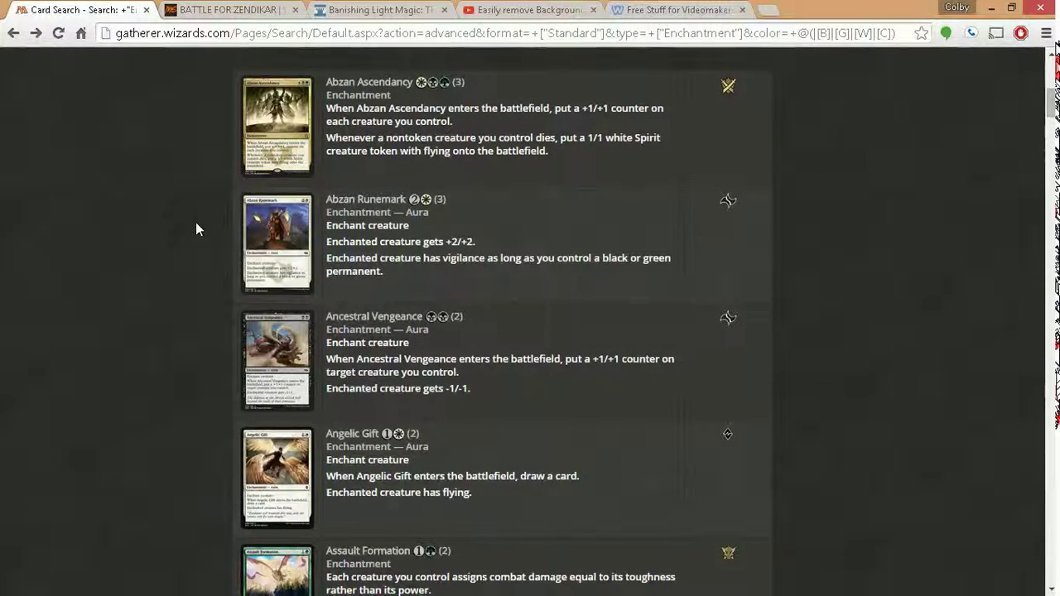
scroll(196, 222, down, 1)
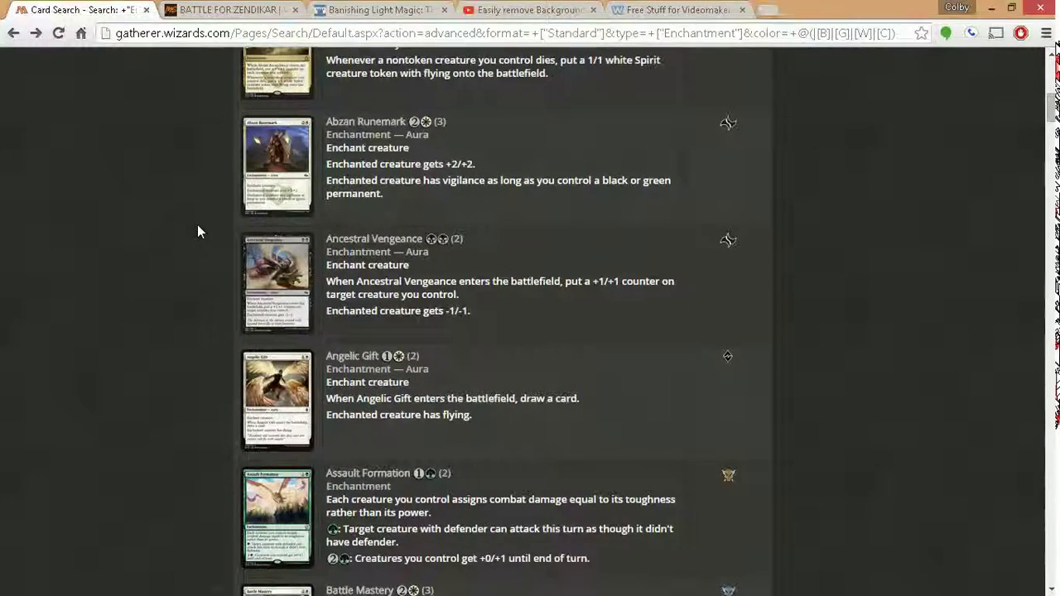
scroll(197, 232, down, 1)
scroll(201, 235, up, 4)
scroll(201, 235, down, 1)
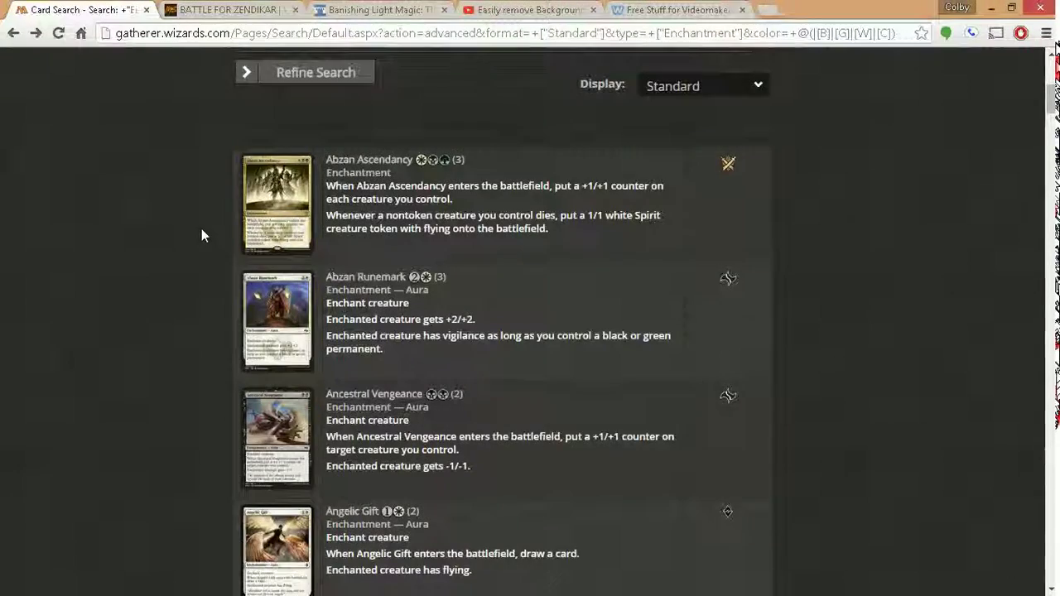
scroll(201, 229, down, 3)
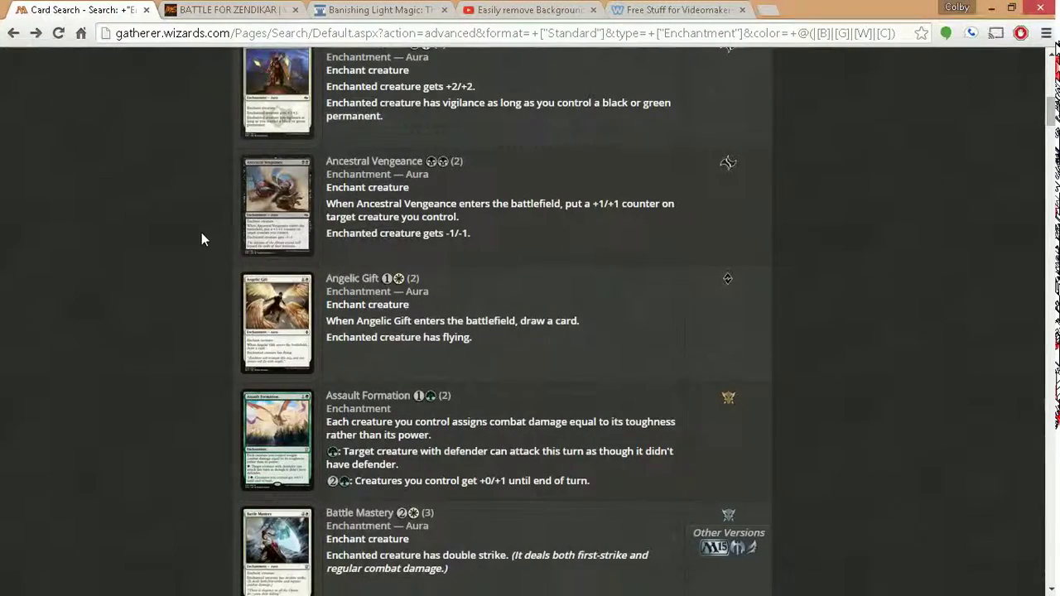
scroll(204, 240, down, 3)
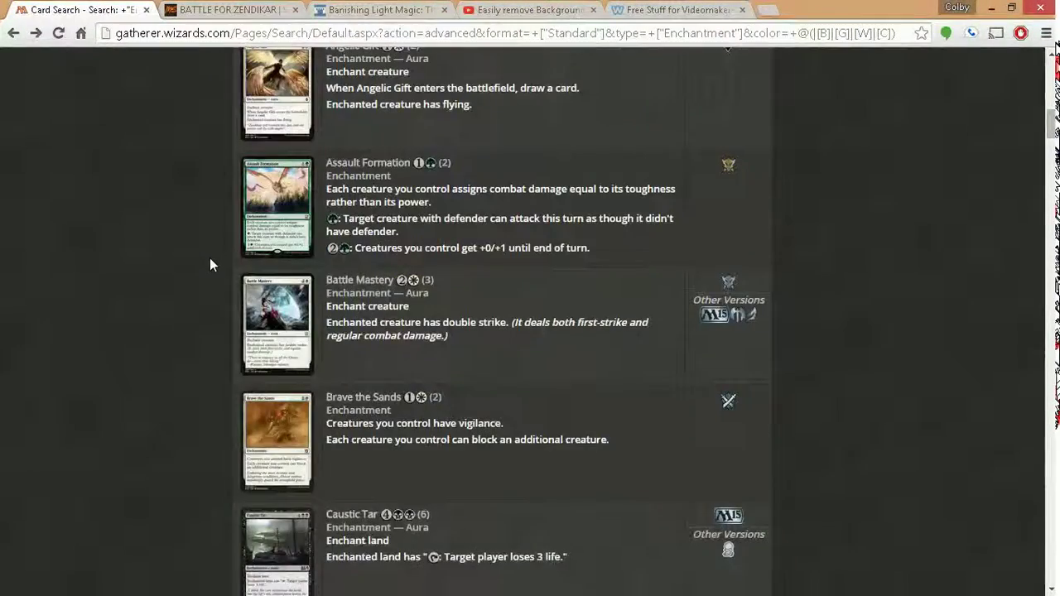
Switch to OpenOffice Writer and review the document's card images from the last page back to the first.
click(1035, 225)
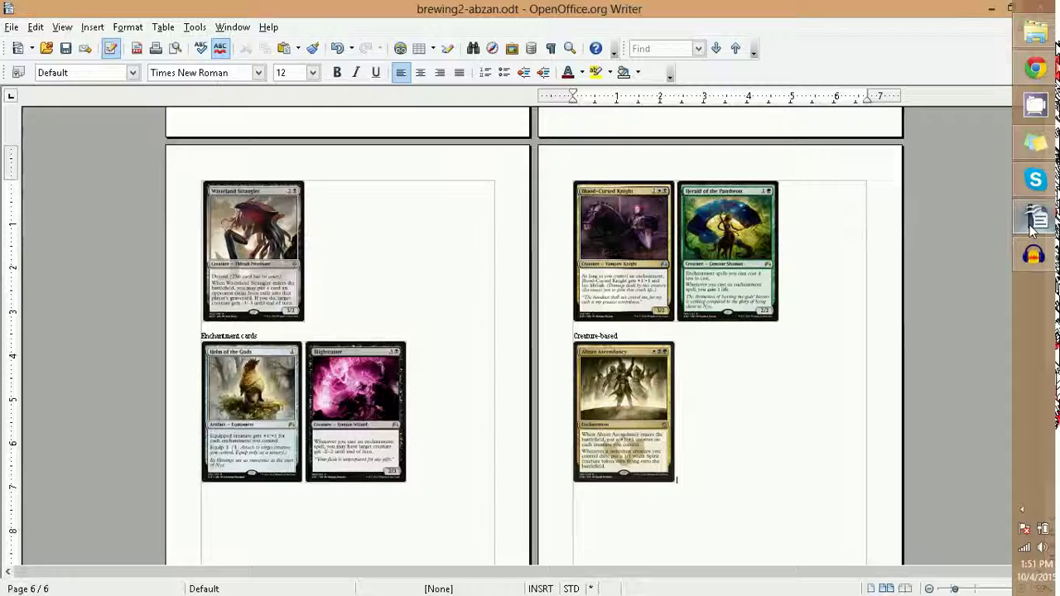
scroll(439, 433, up, 2)
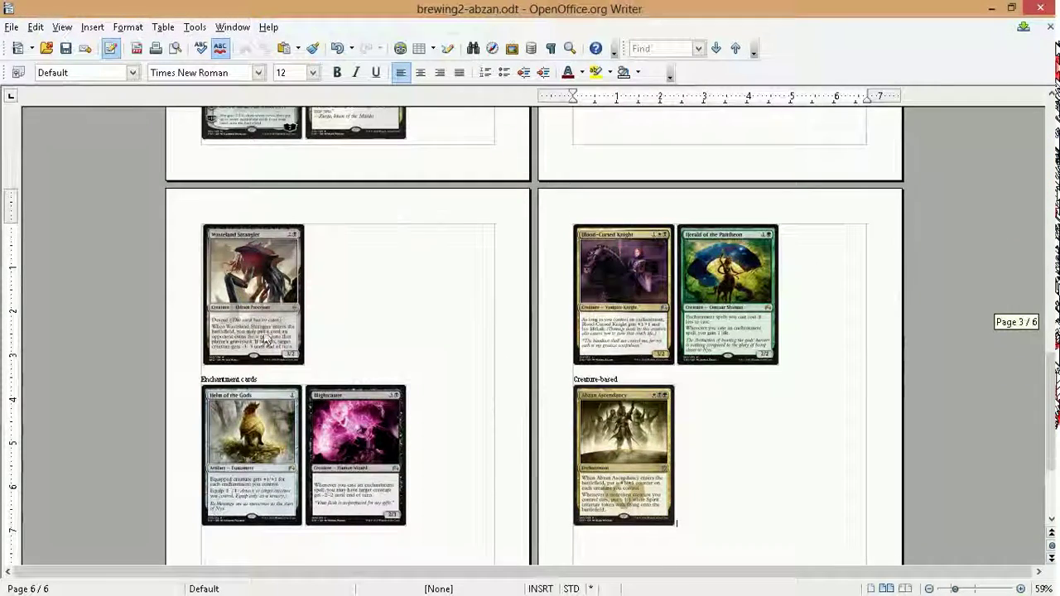
scroll(493, 355, up, 10)
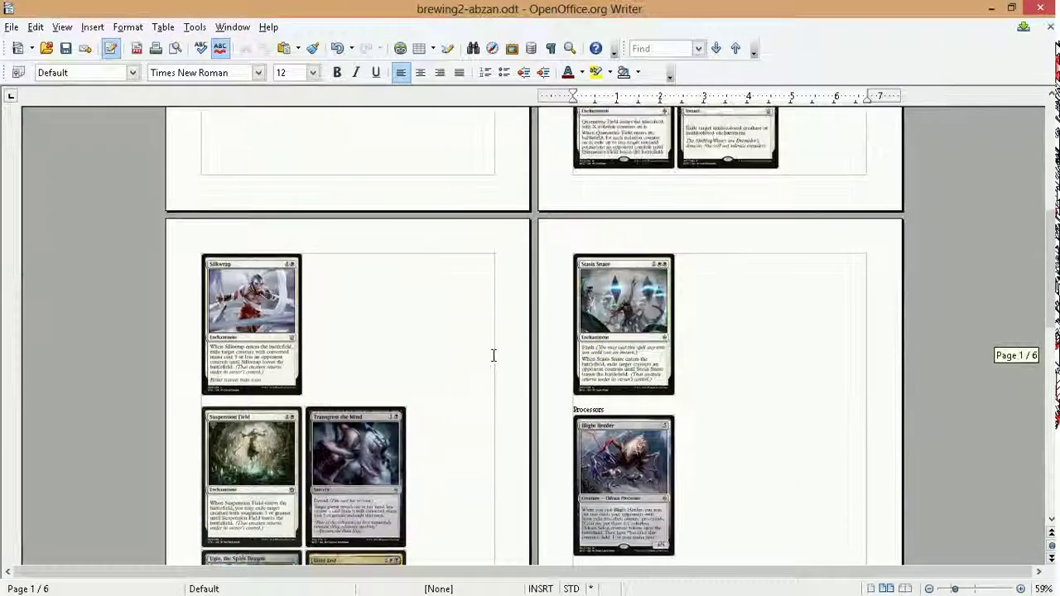
scroll(494, 356, up, 10)
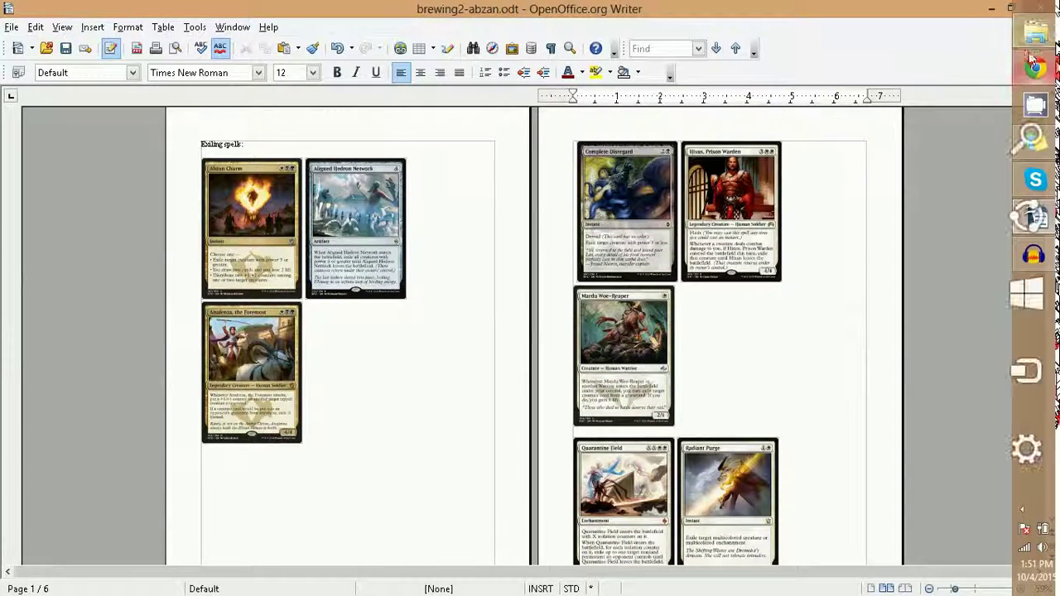
Switch to Chrome, read on through the enchantment results to Citadel Siege, and copy the card image from its details page.
click(1033, 70)
scroll(161, 211, down, 2)
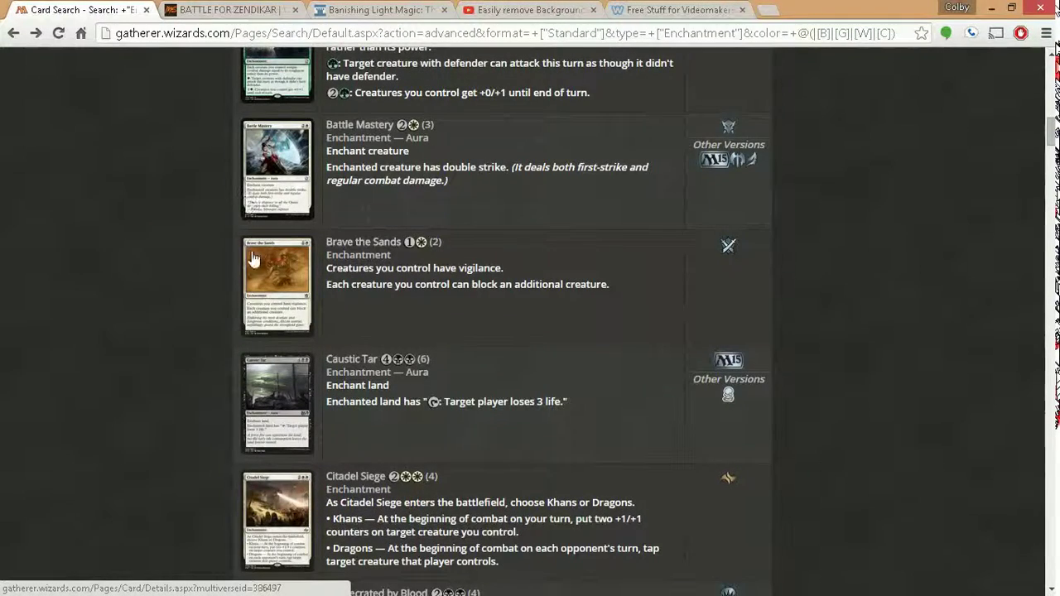
scroll(205, 242, down, 2)
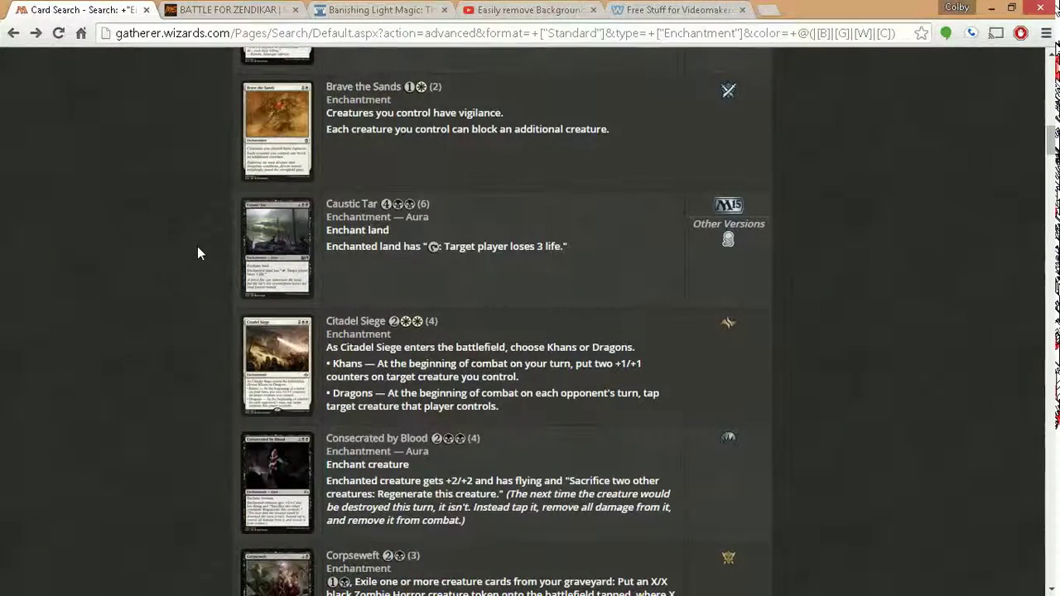
scroll(196, 268, down, 2)
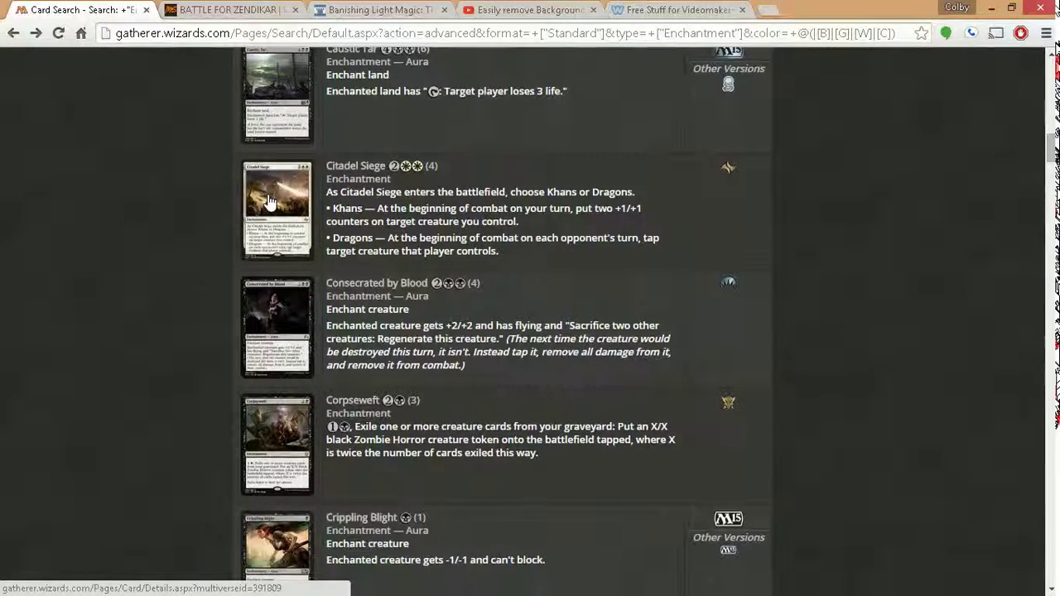
click(269, 202)
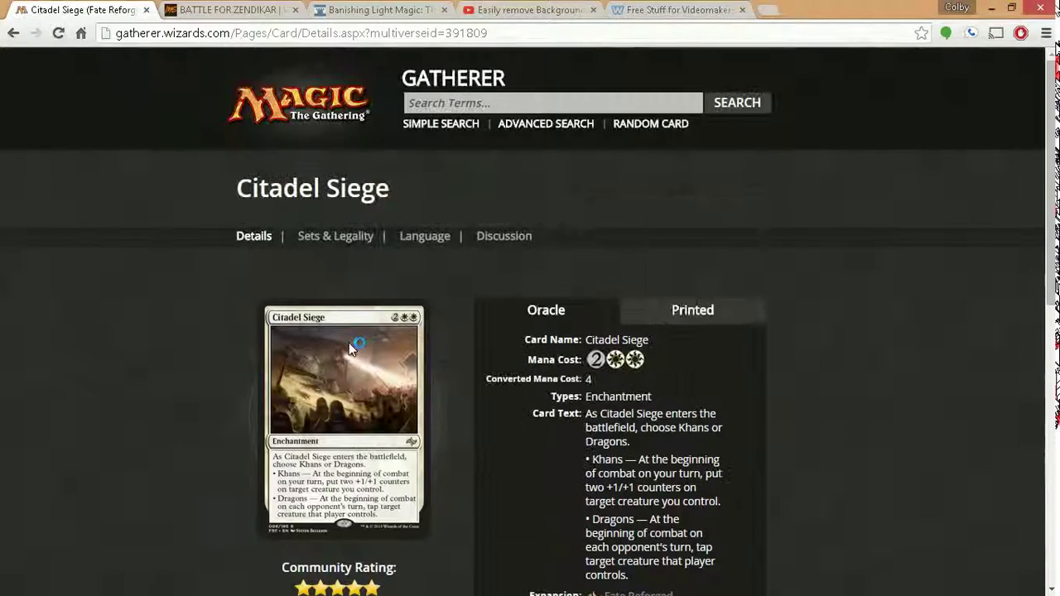
right_click(349, 348)
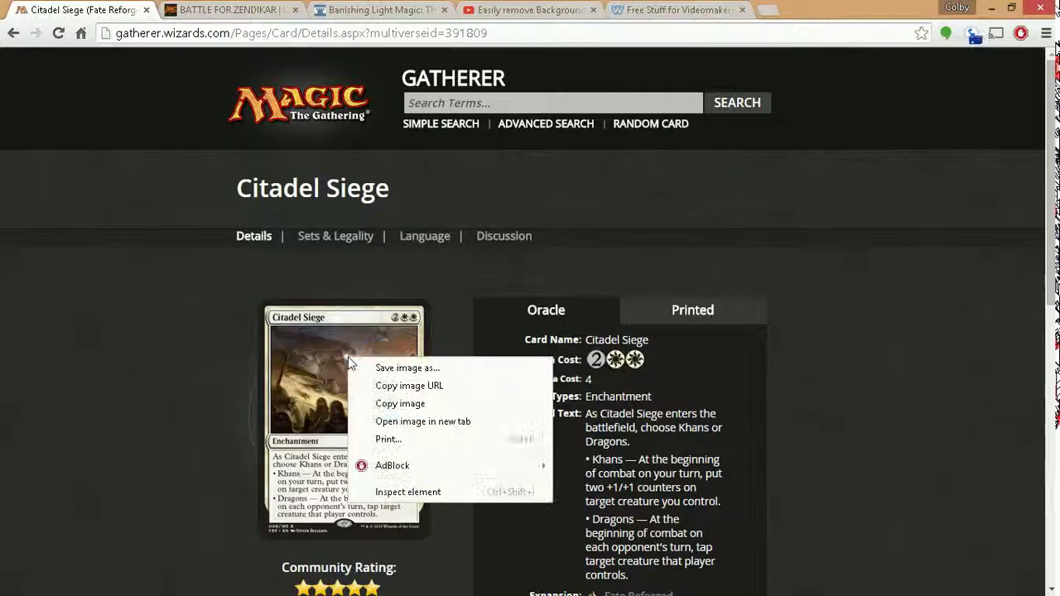
click(402, 403)
Switch to OpenOffice Writer and paste the Citadel Siege image after Herald of the Pantheon, above the "Creature-based" heading.
click(1034, 218)
scroll(512, 265, down, 6)
scroll(453, 228, down, 3)
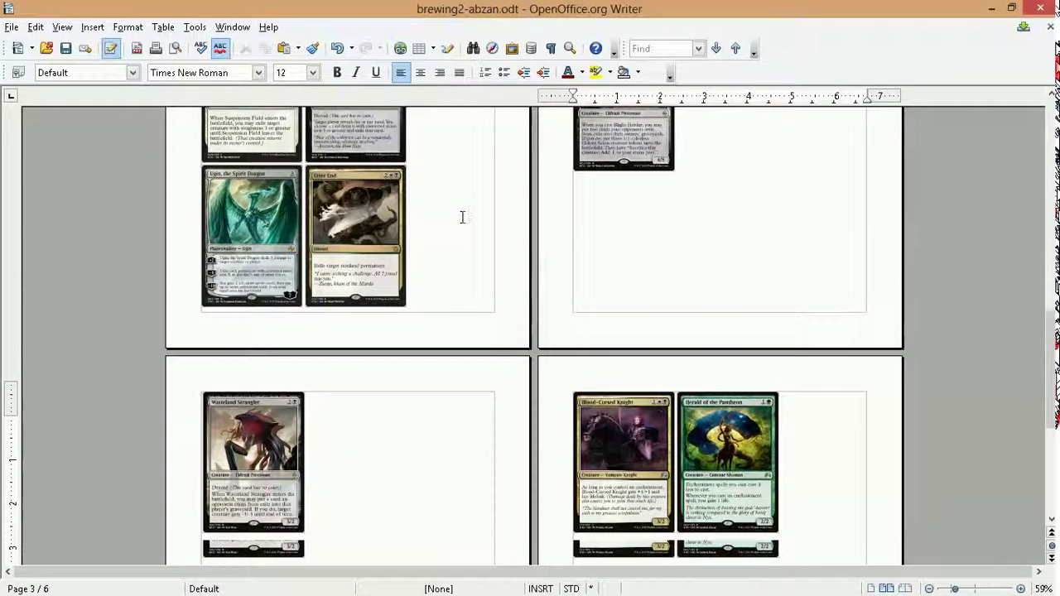
scroll(764, 274, down, 4)
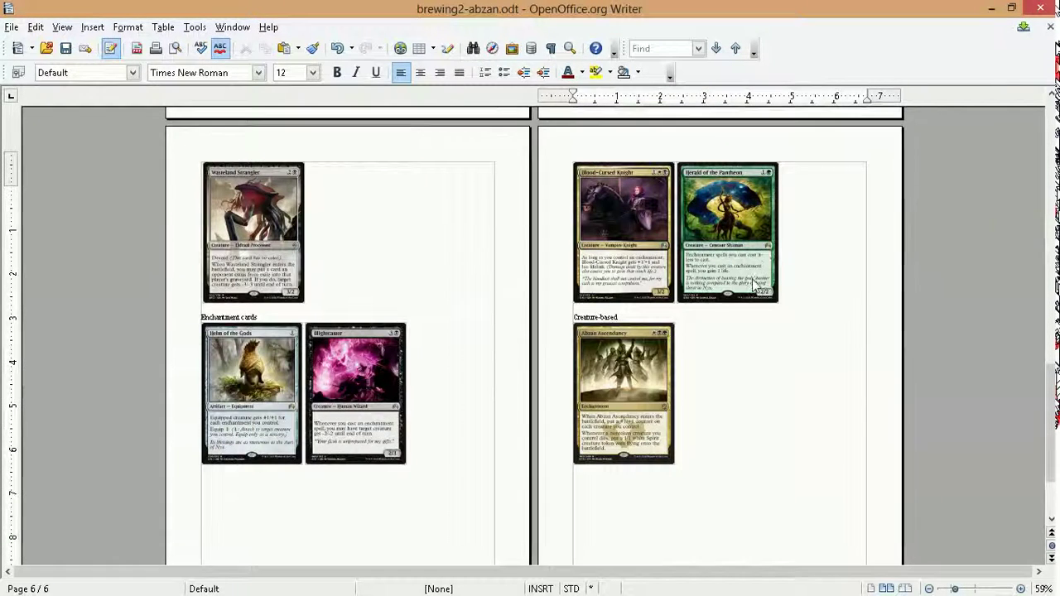
scroll(675, 367, down, 2)
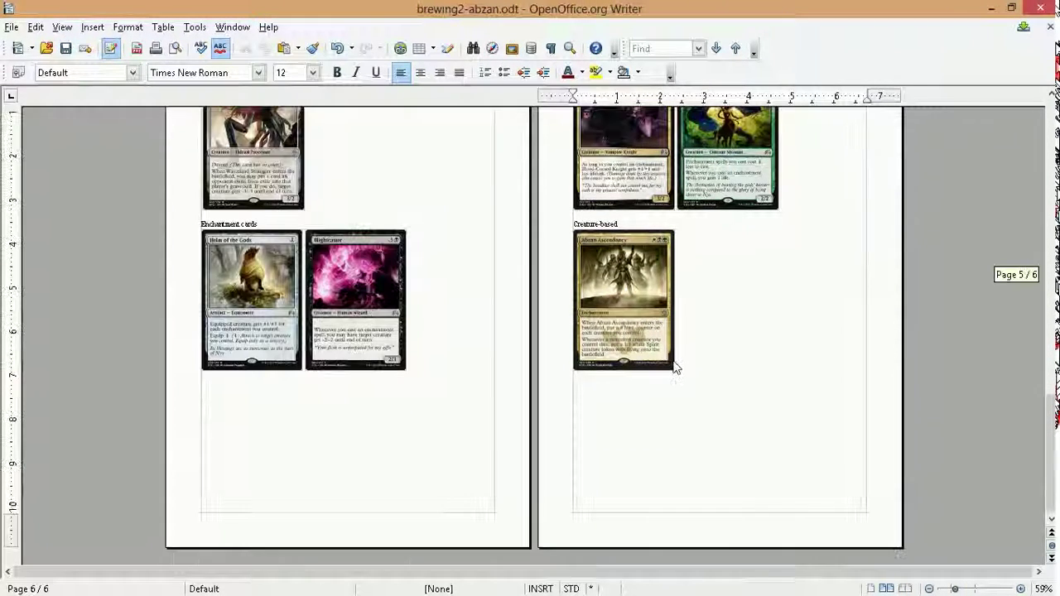
scroll(762, 327, up, 1)
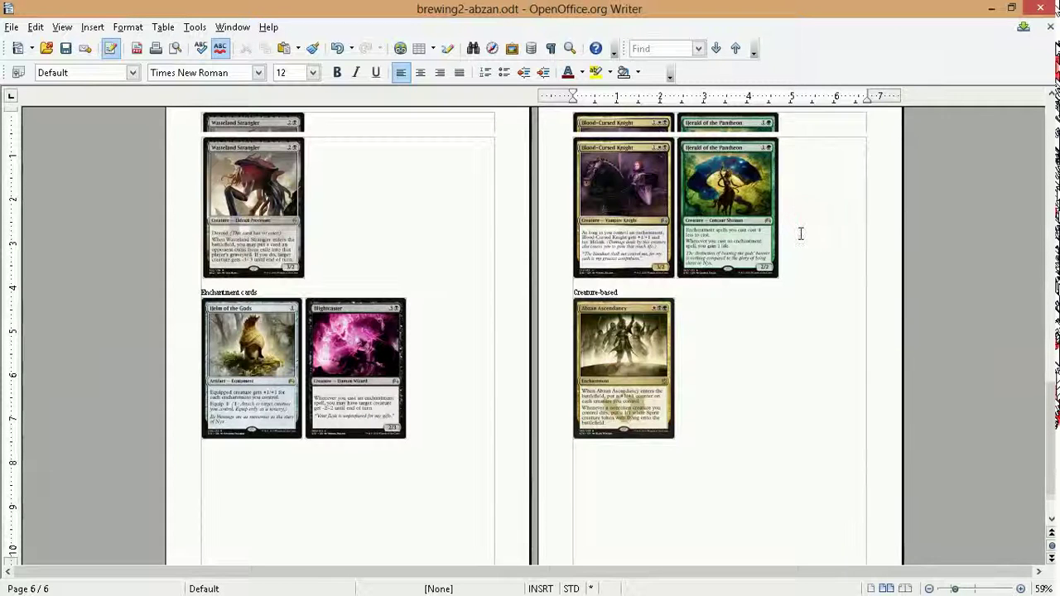
scroll(800, 240, up, 1)
right_click(794, 288)
click(852, 529)
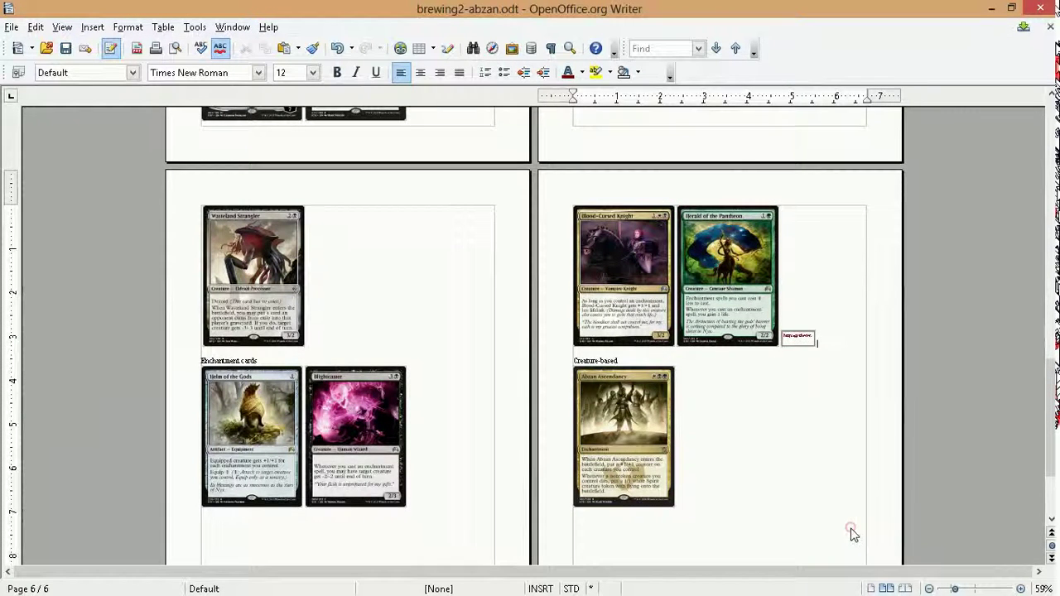
scroll(758, 435, down, 2)
scroll(742, 406, down, 3)
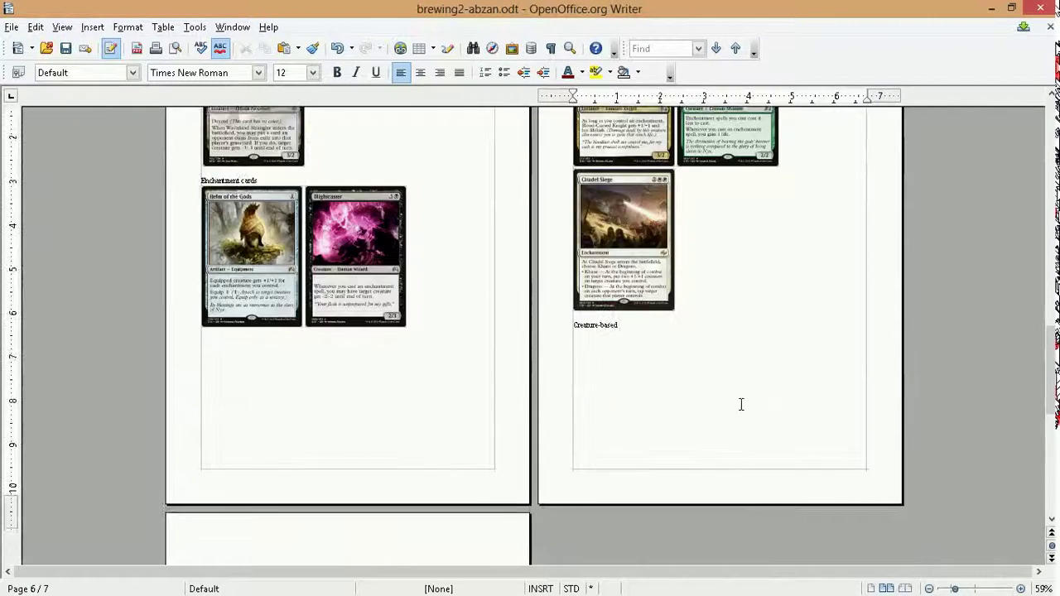
Switch to Chrome, return to the enchantment search results and read the entries from Consecrated by Blood through Elemental Bond.
click(1035, 66)
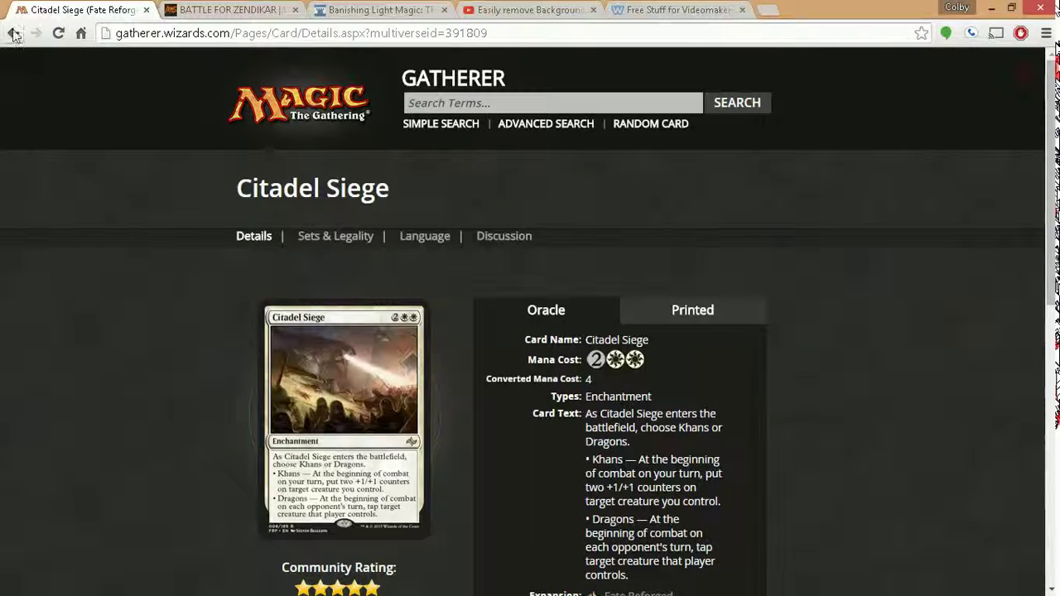
click(13, 33)
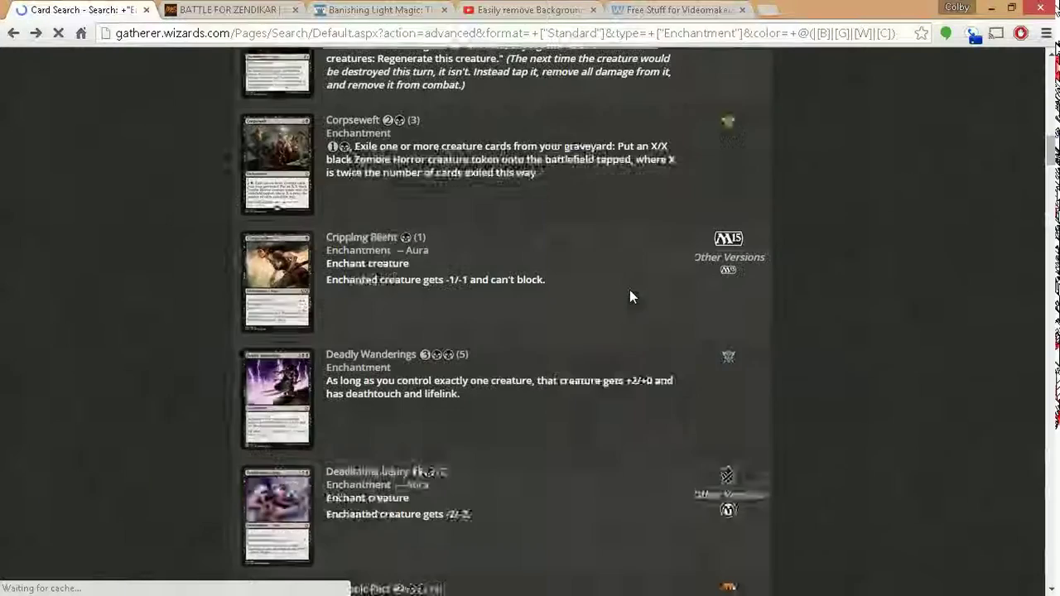
scroll(609, 290, up, 3)
scroll(570, 255, down, 1)
scroll(571, 248, down, 1)
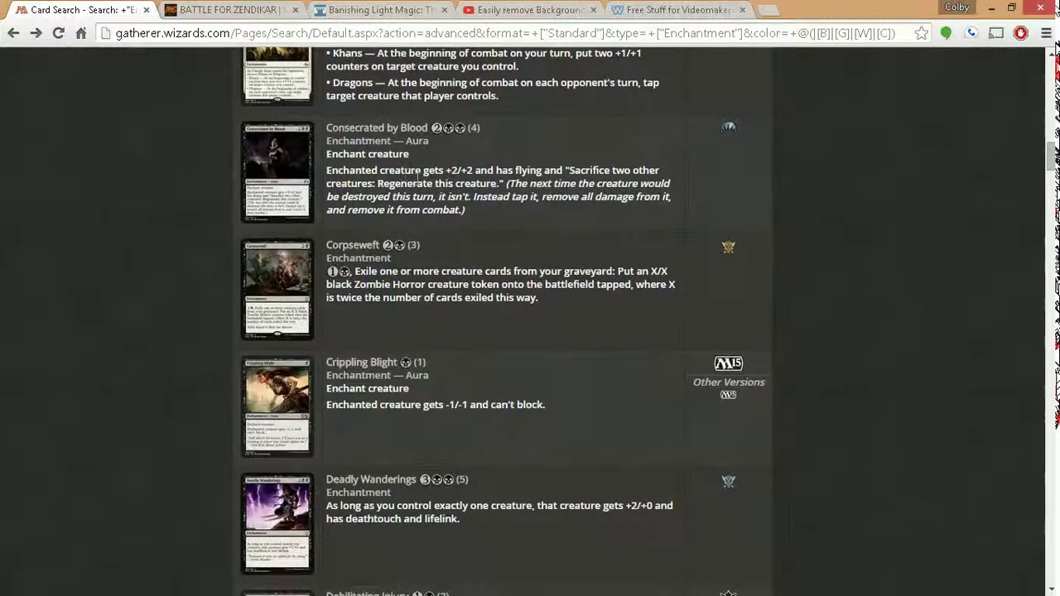
scroll(206, 218, down, 2)
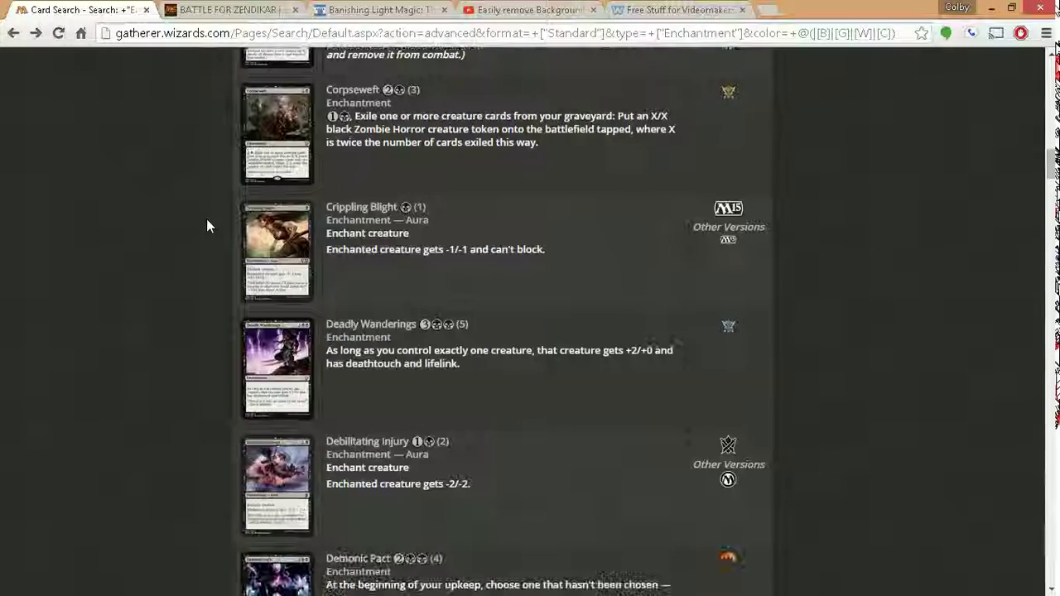
scroll(206, 219, down, 1)
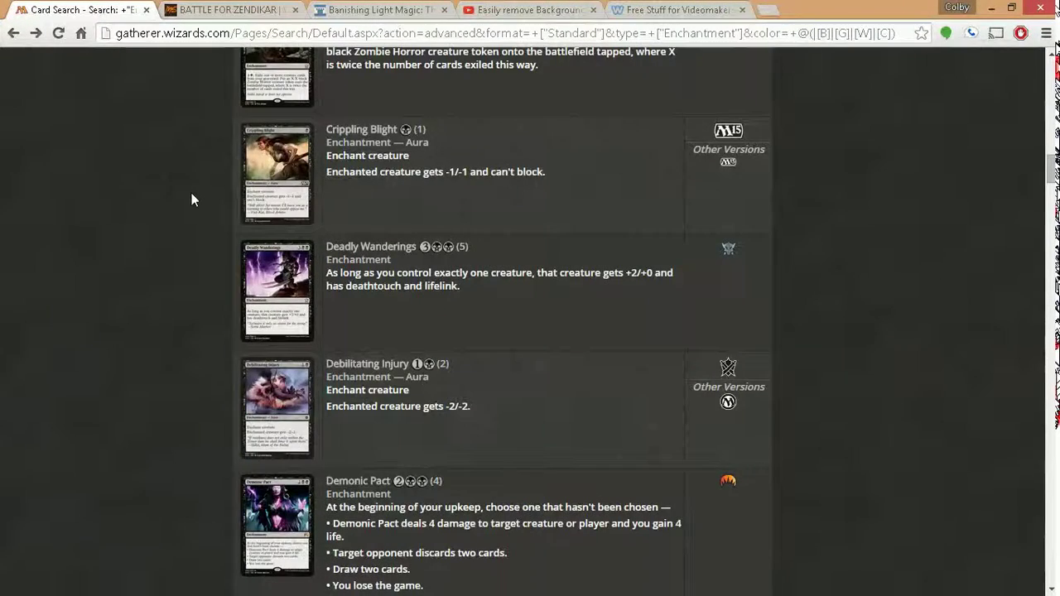
scroll(194, 209, down, 1)
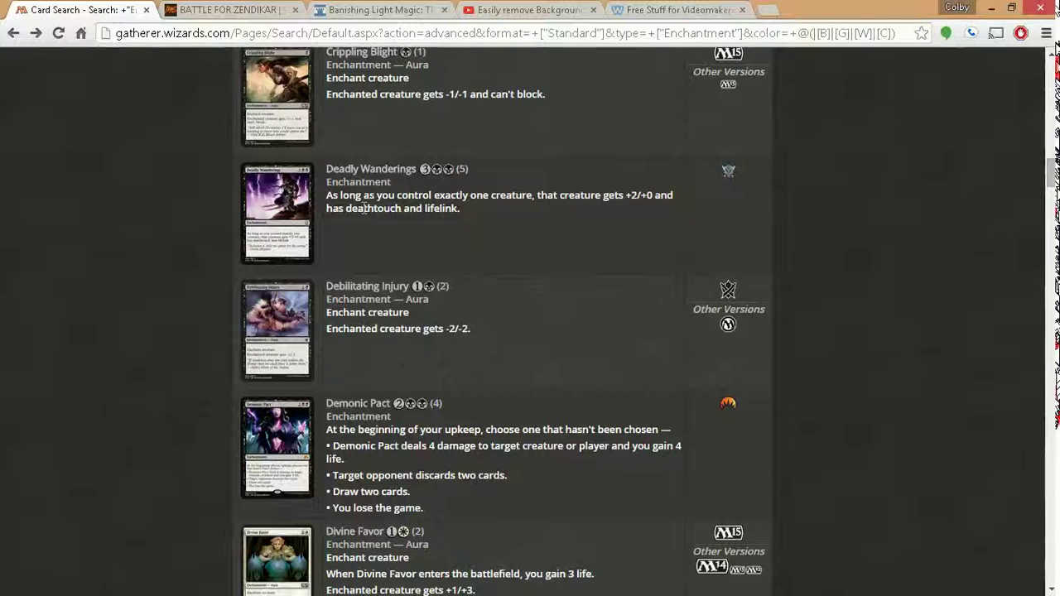
scroll(468, 217, down, 1)
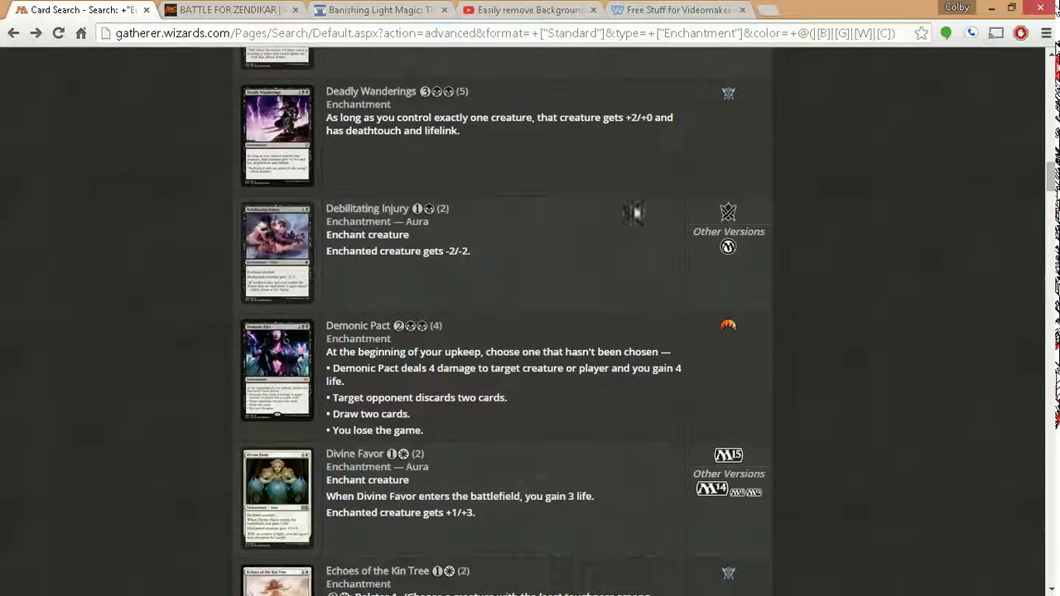
scroll(555, 211, down, 1)
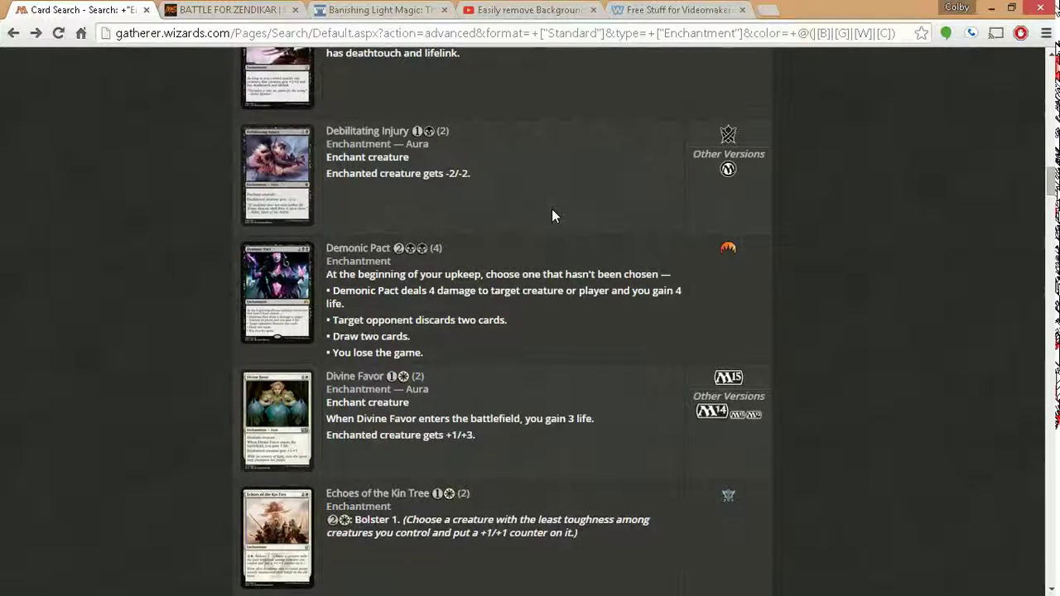
scroll(546, 215, down, 2)
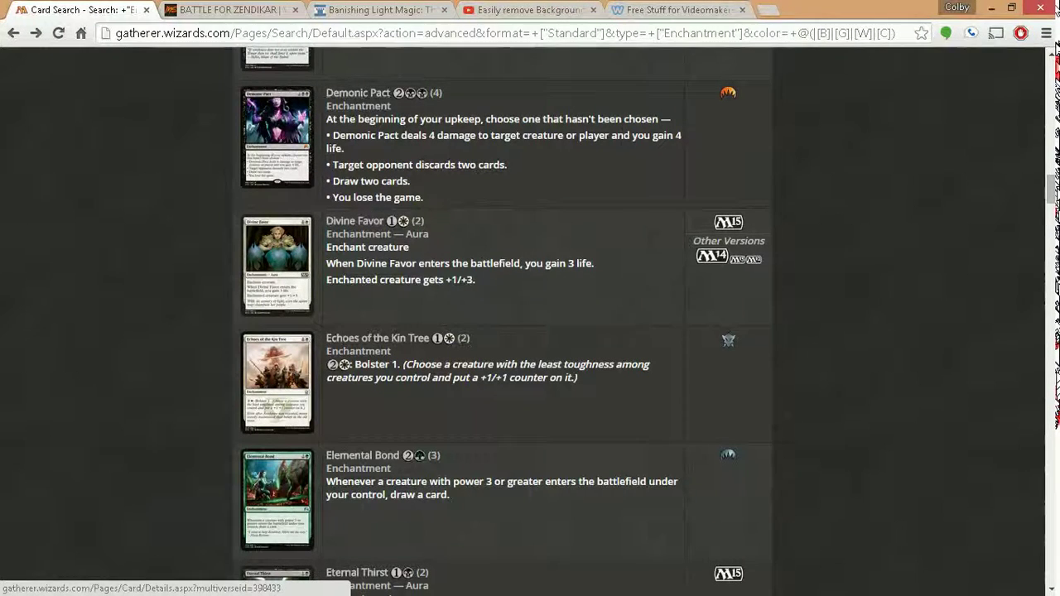
Switch to OpenOffice Writer and check the collected cards from the "Creature-based" section back to the "Exiling spells" page.
click(1037, 232)
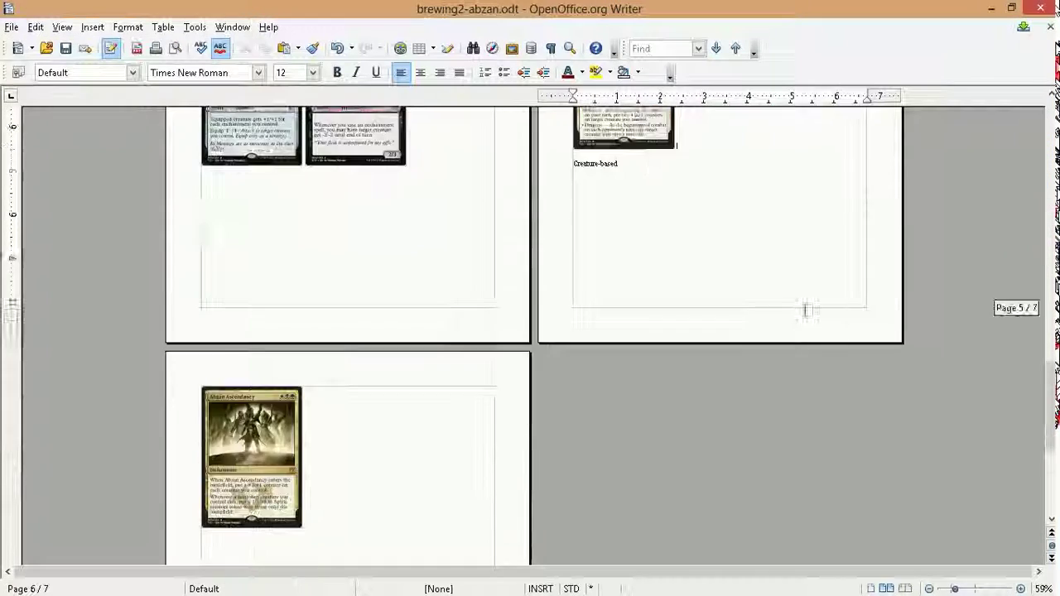
scroll(805, 327, down, 1)
scroll(795, 339, up, 8)
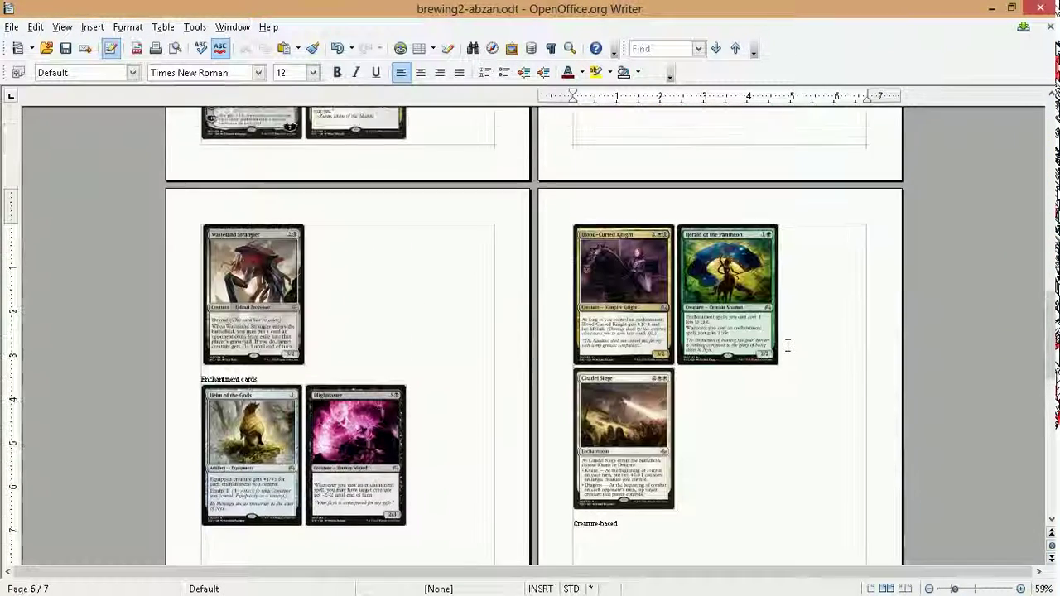
scroll(808, 402, up, 1)
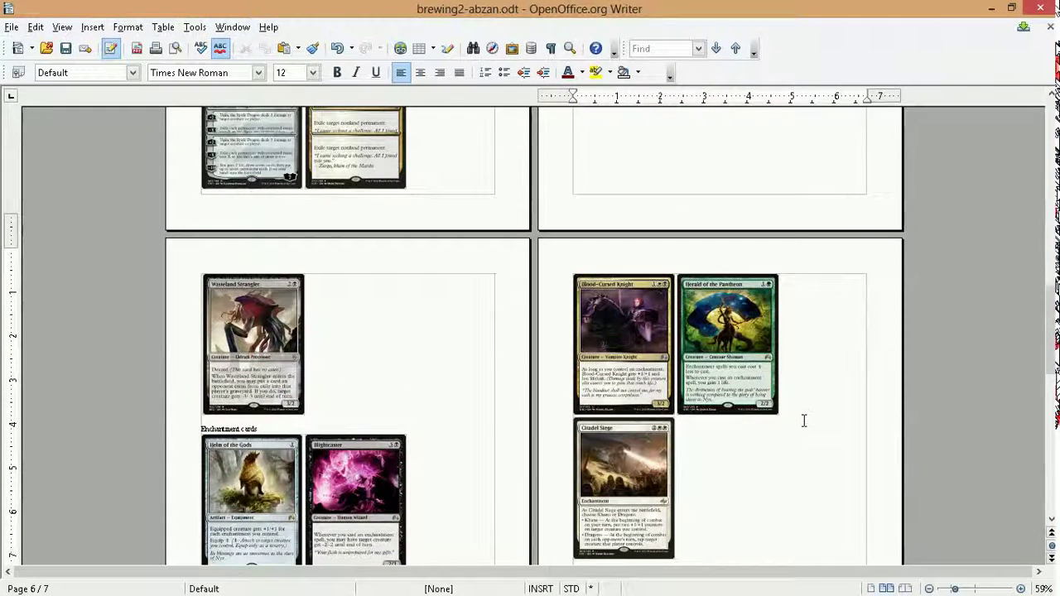
scroll(800, 436, up, 3)
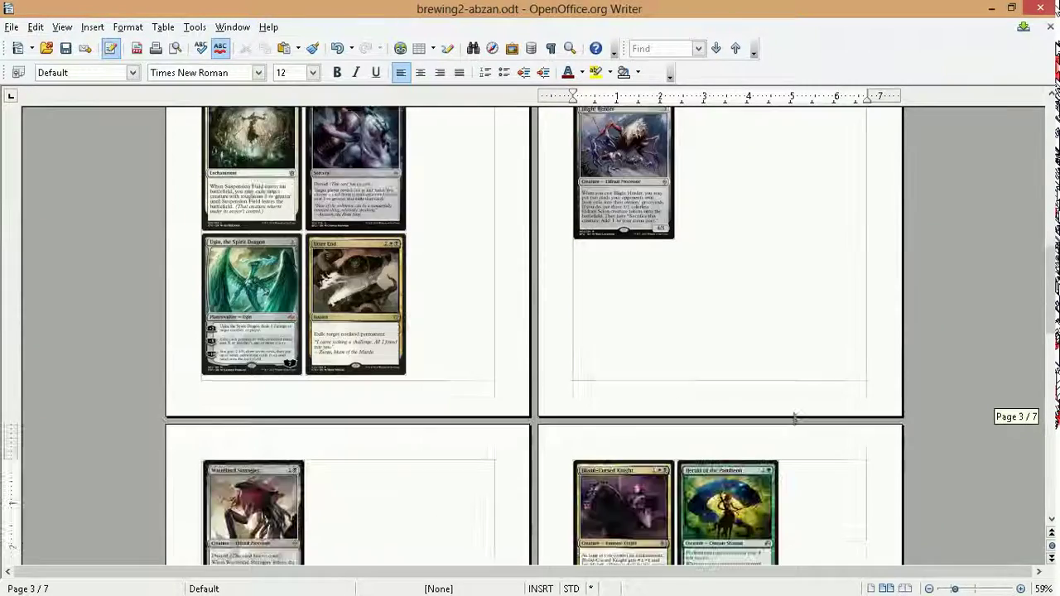
scroll(787, 395, down, 1)
scroll(788, 397, down, 3)
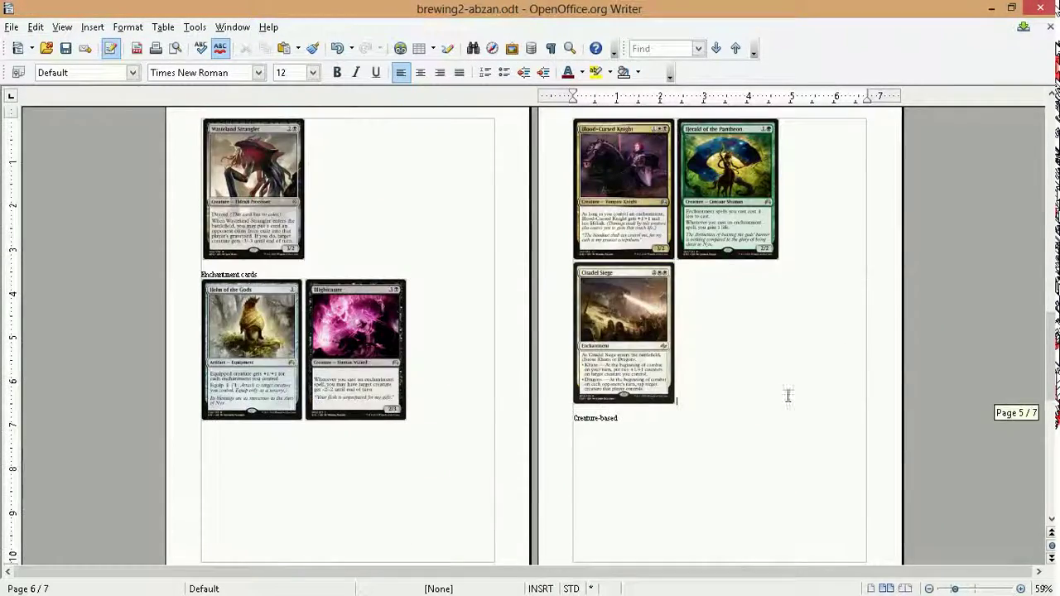
scroll(802, 380, up, 6)
scroll(795, 356, up, 15)
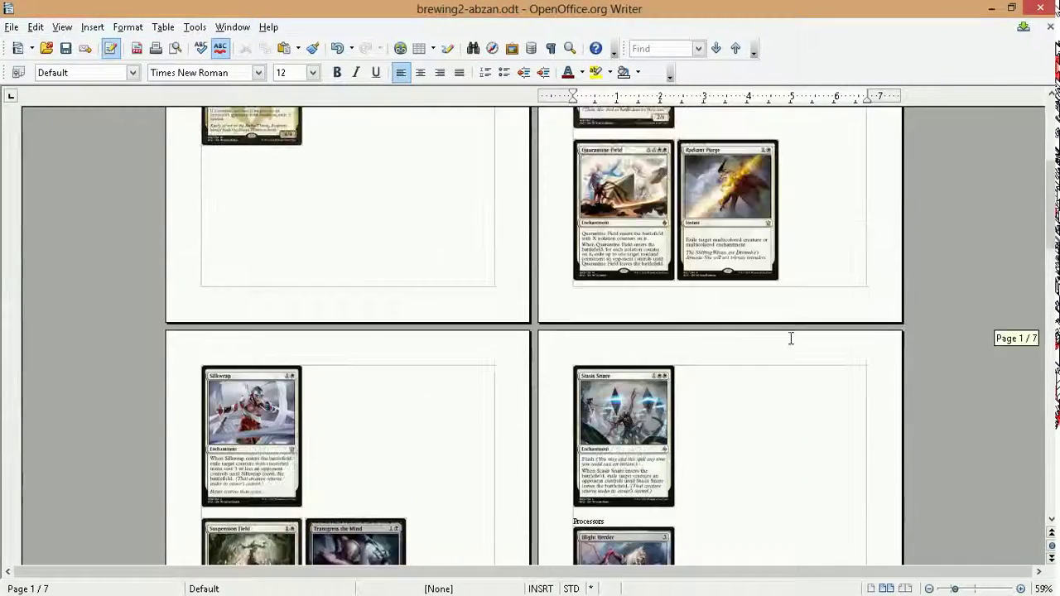
scroll(791, 338, up, 2)
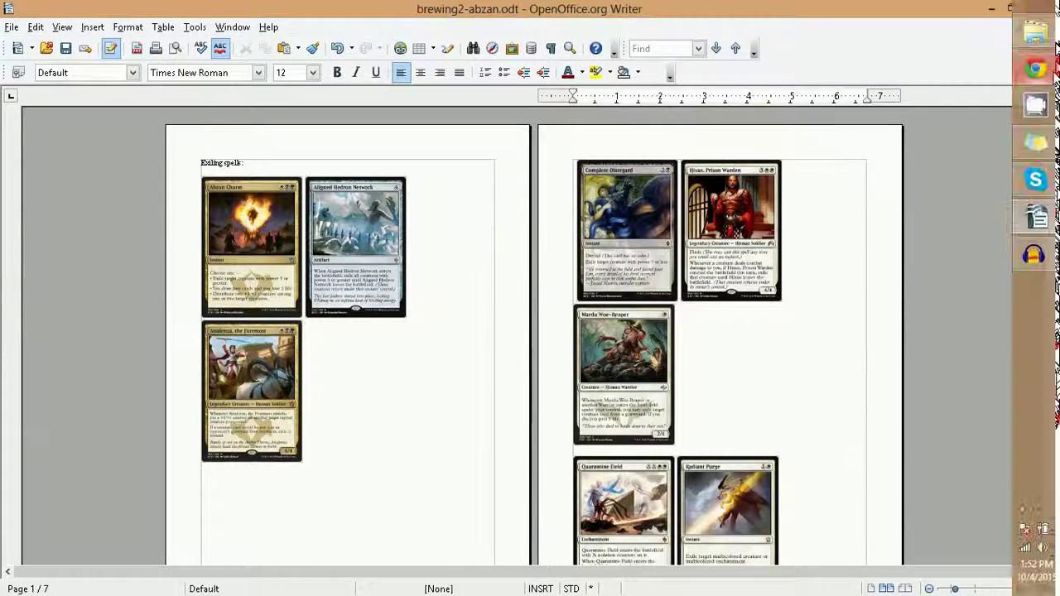
Switch to Chrome and read the enchantment entries from Divine Favor through Feast on the Fallen.
click(1035, 68)
scroll(205, 171, down, 2)
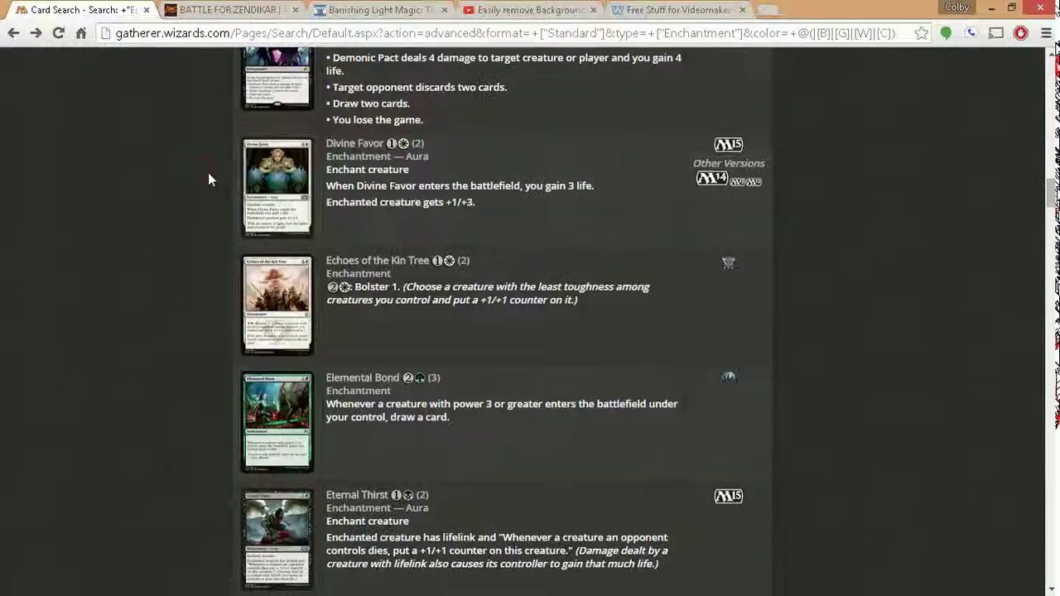
scroll(207, 184, down, 2)
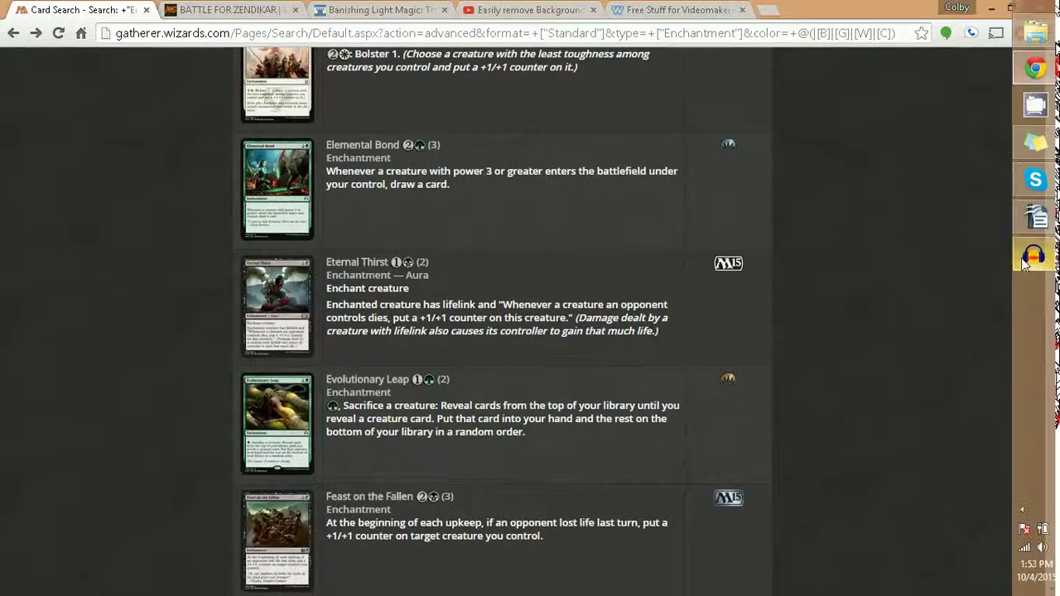
Switch to OpenOffice Writer and look through the card images from the "Exiling spells" page down to the "Creature-based" heading.
click(1023, 257)
scroll(817, 284, down, 1)
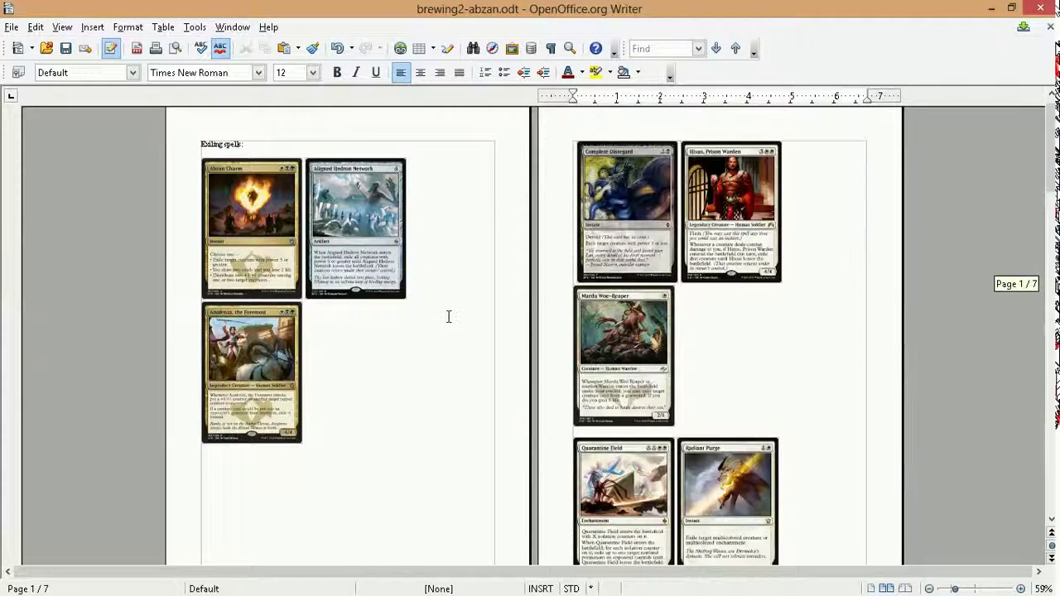
click(242, 371)
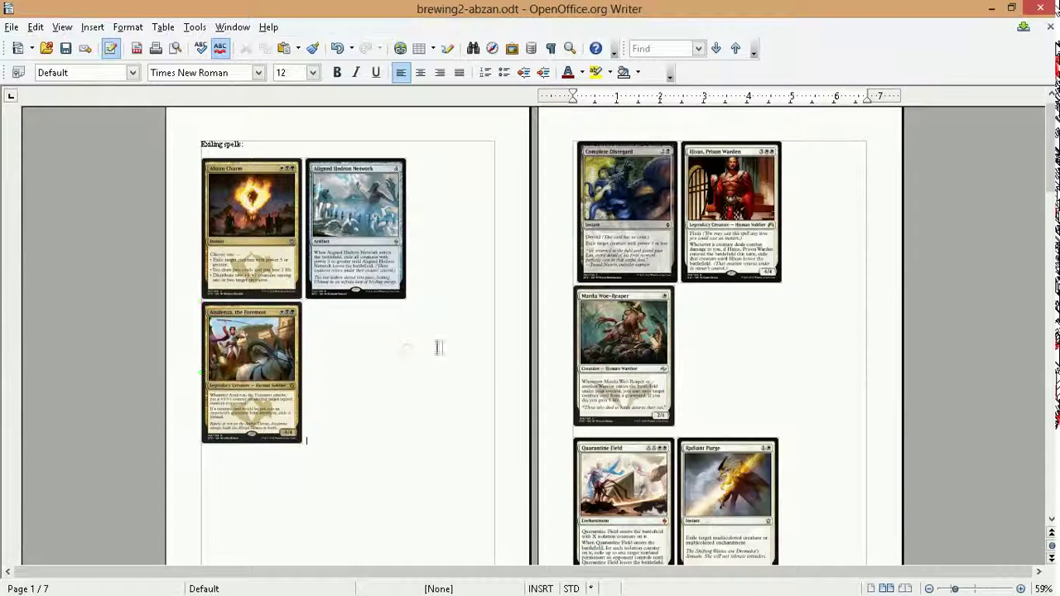
click(407, 351)
scroll(861, 258, down, 15)
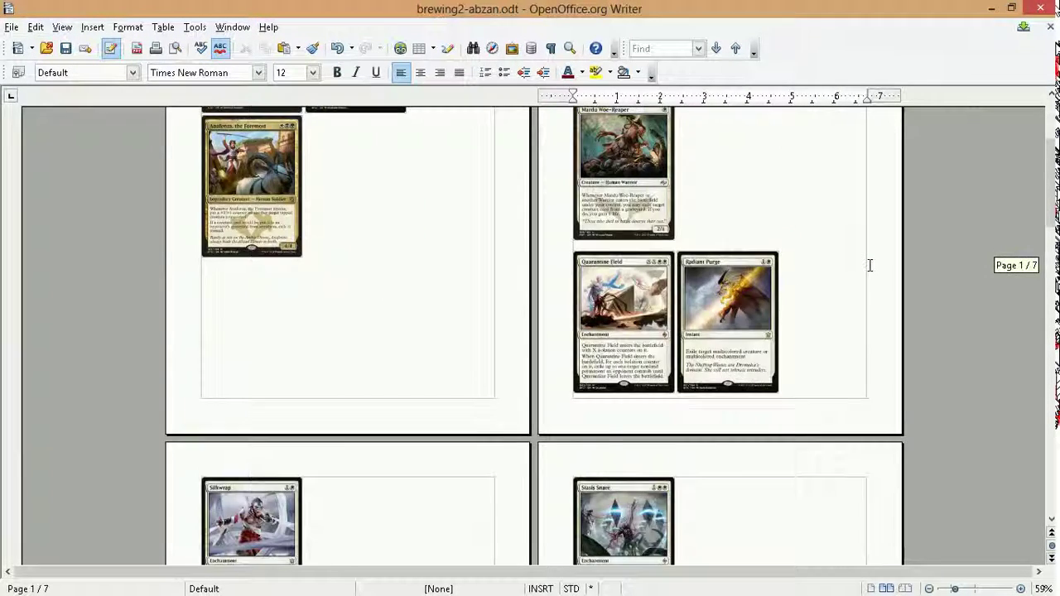
scroll(447, 265, up, 1)
click(740, 327)
scroll(735, 334, down, 1)
scroll(457, 229, down, 5)
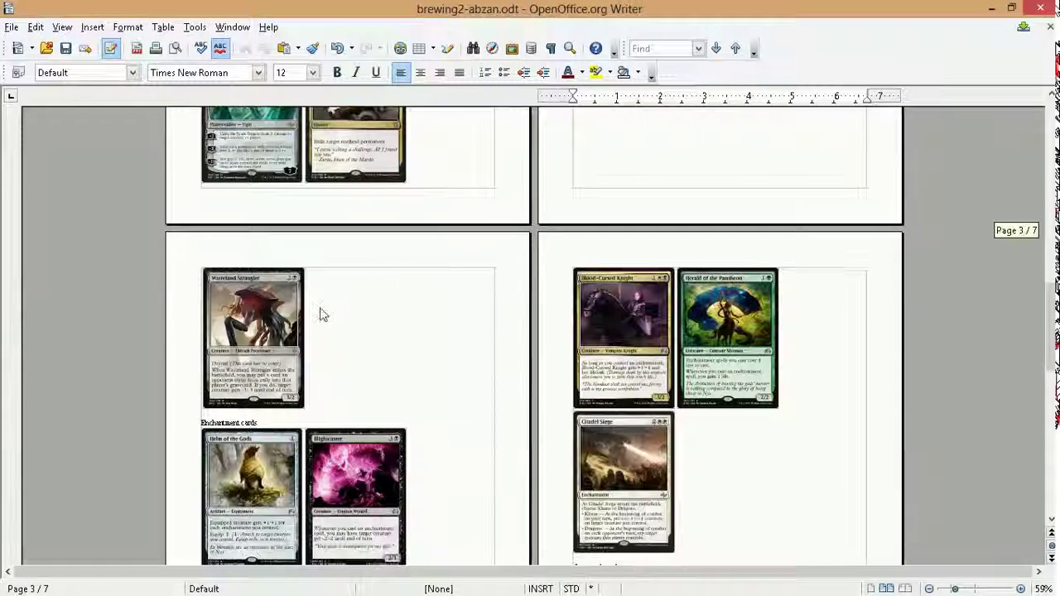
click(383, 324)
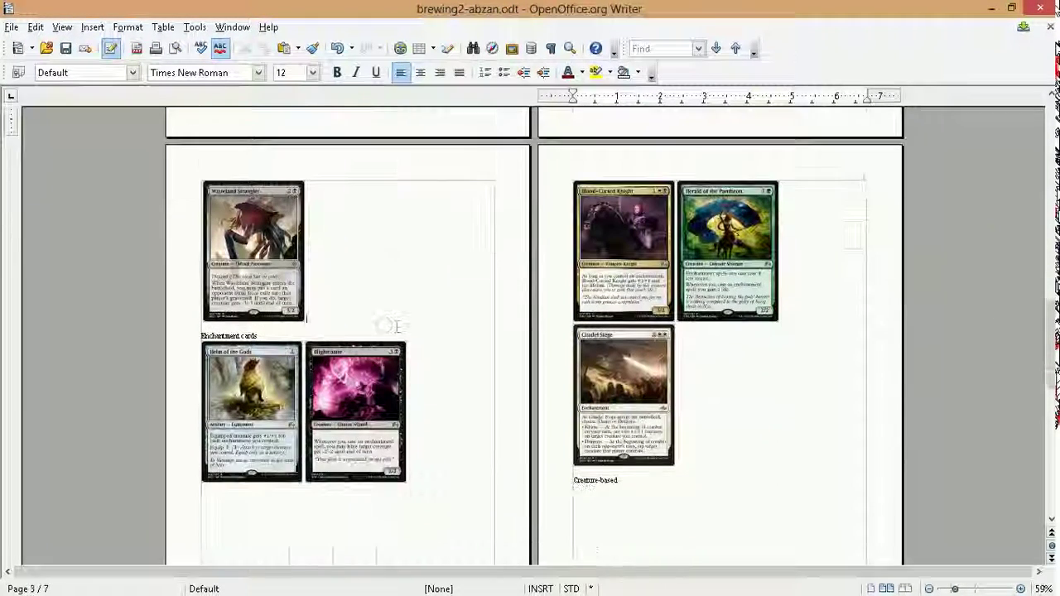
click(627, 275)
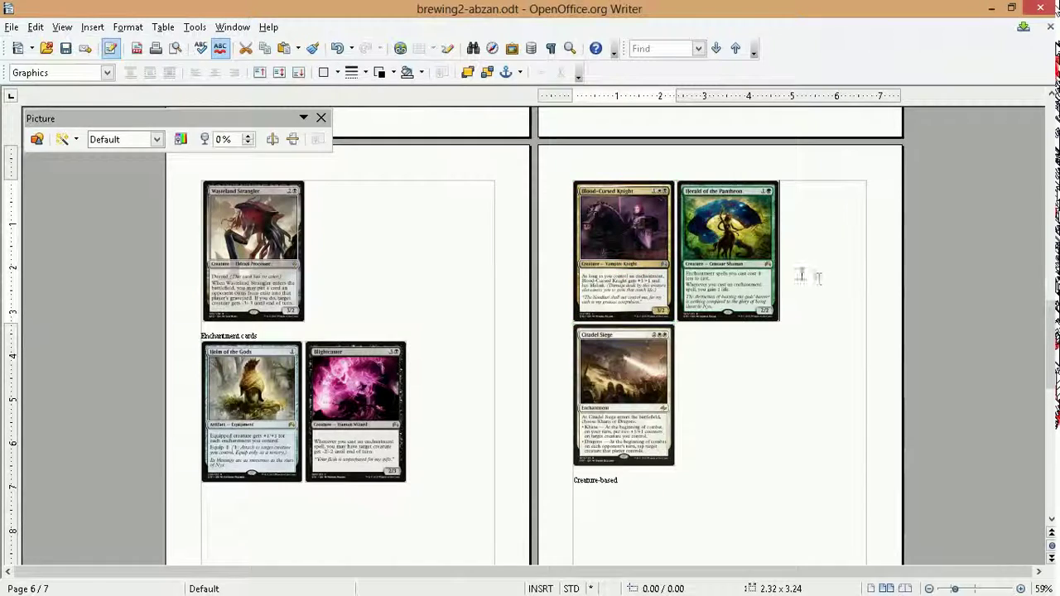
Switch to Chrome, open the Elemental Bond card page from the enchantment search results and copy its card image.
click(792, 270)
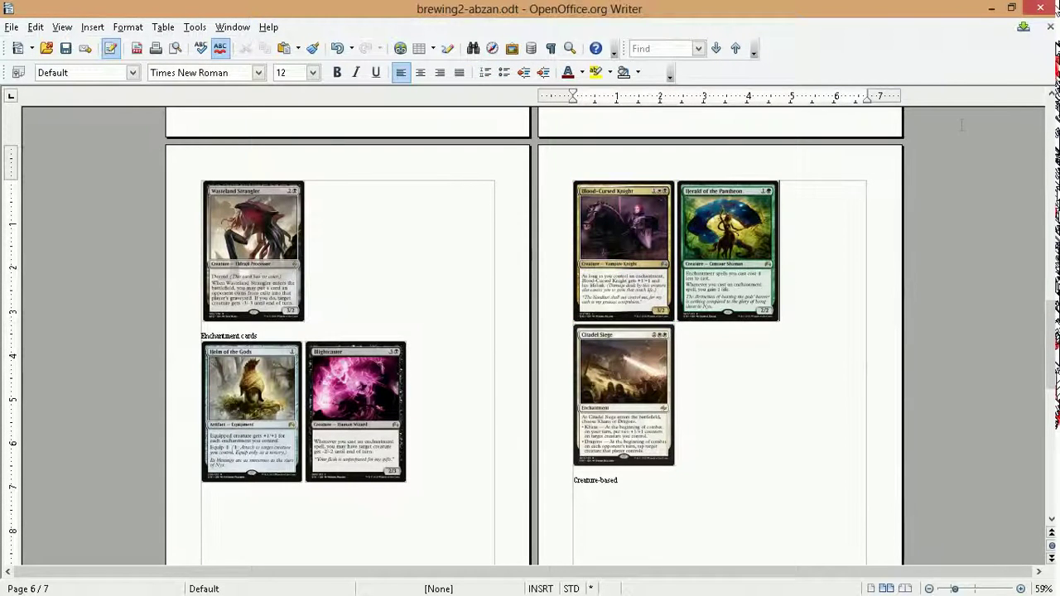
click(1033, 71)
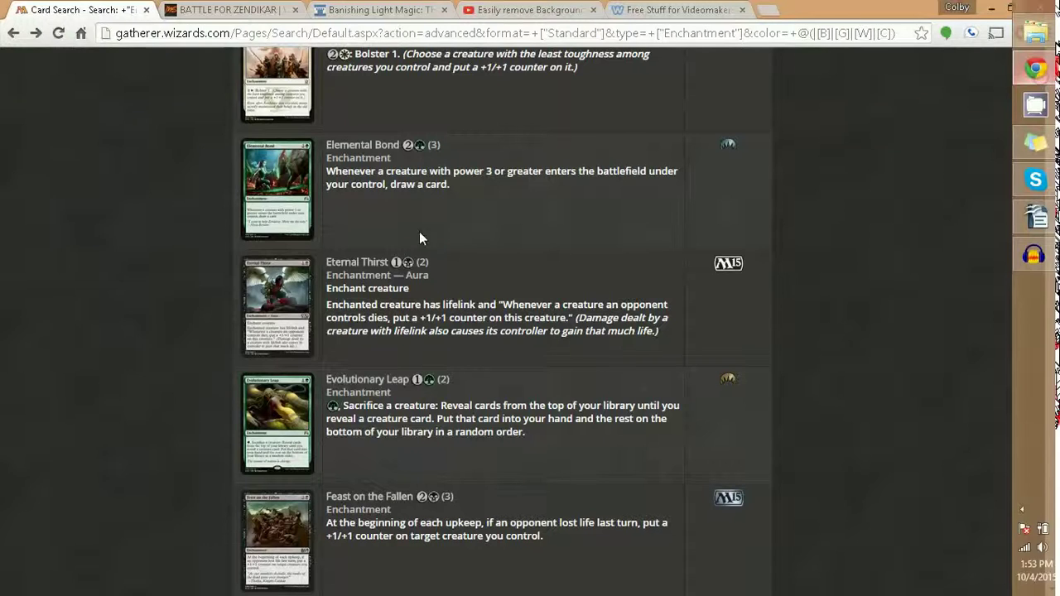
click(301, 182)
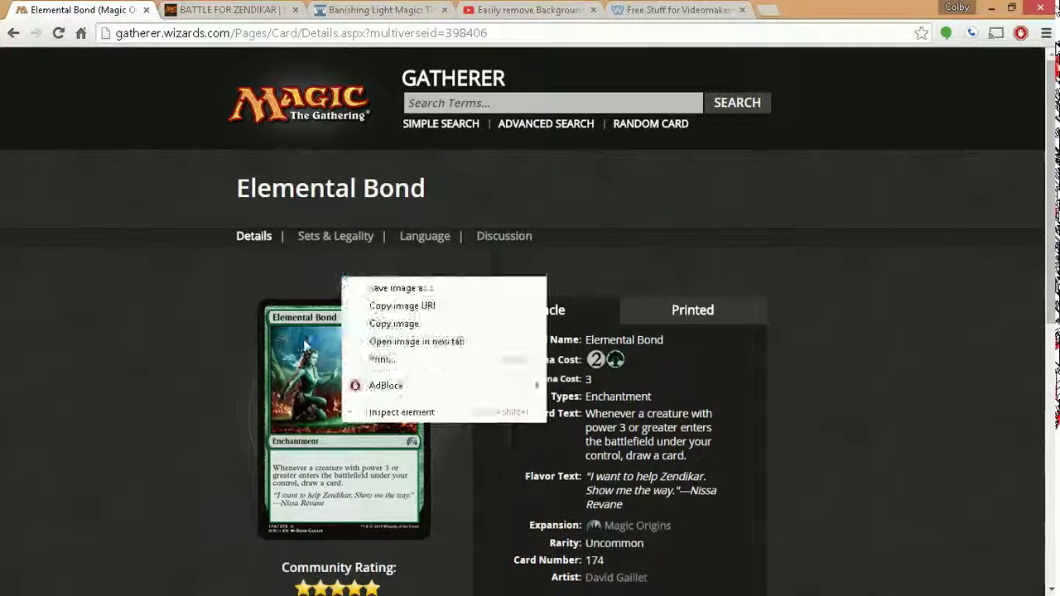
right_click(305, 345)
click(348, 383)
Switch to OpenOffice Writer and paste the Elemental Bond image beside Abzan Ascendancy on the document's last page.
click(1035, 219)
scroll(712, 290, down, 8)
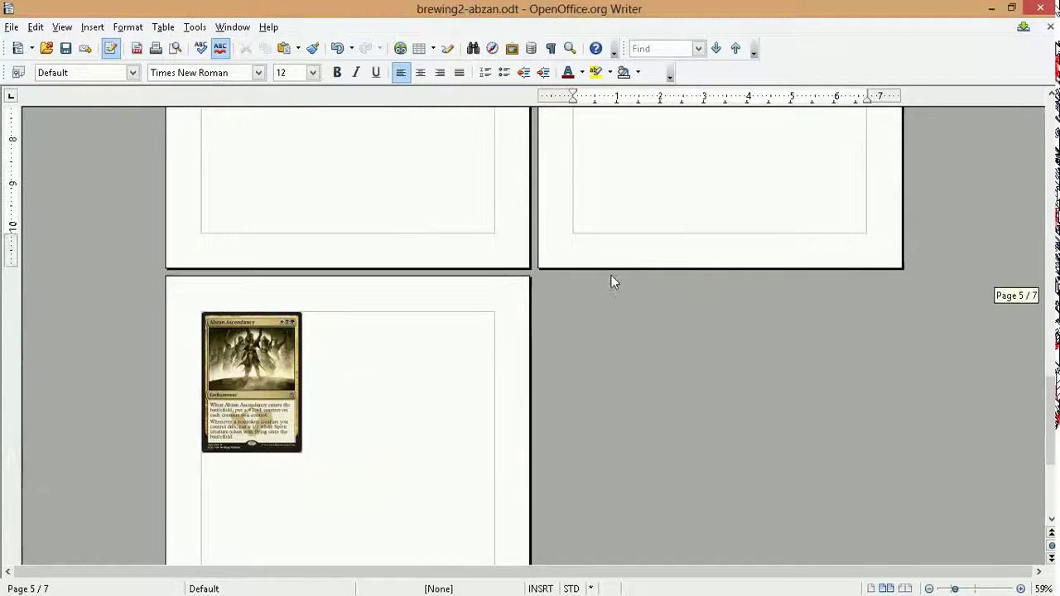
scroll(611, 282, down, 1)
right_click(334, 371)
click(400, 364)
key(ctrl+v)
Switch to Chrome, return to the enchantment search results and read the entries from Evolutionary Leap through Glaring Aegis.
key(alt+Tab)
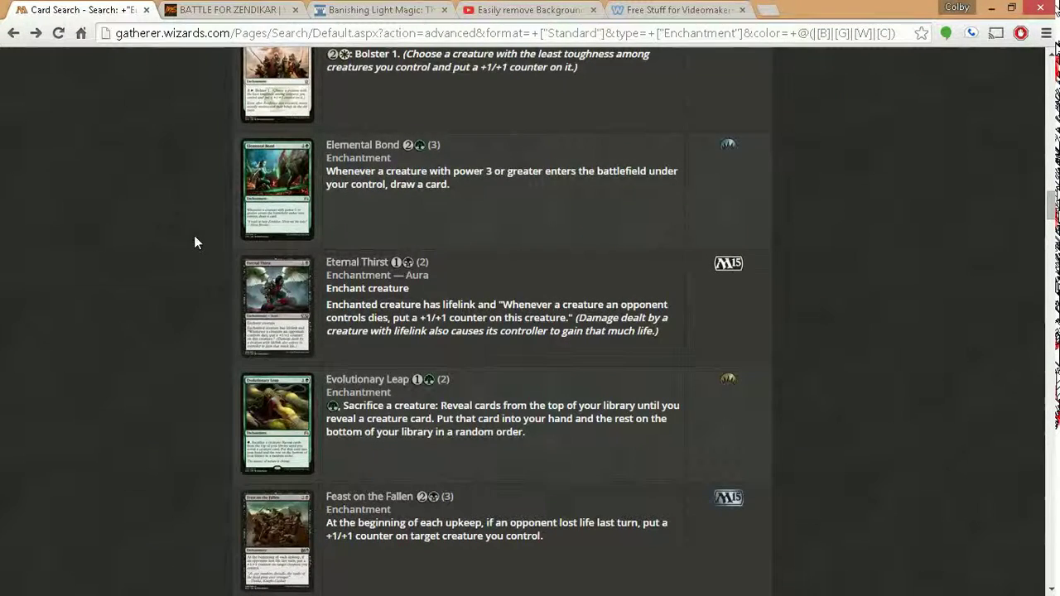
scroll(195, 237, down, 2)
scroll(194, 235, down, 2)
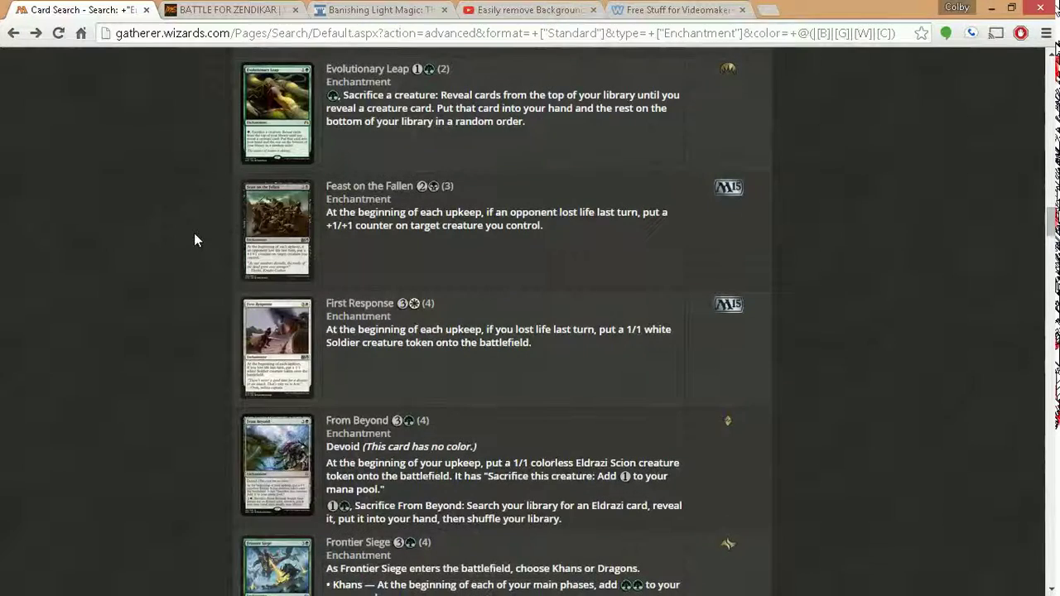
scroll(194, 233, down, 1)
scroll(194, 233, down, 1)
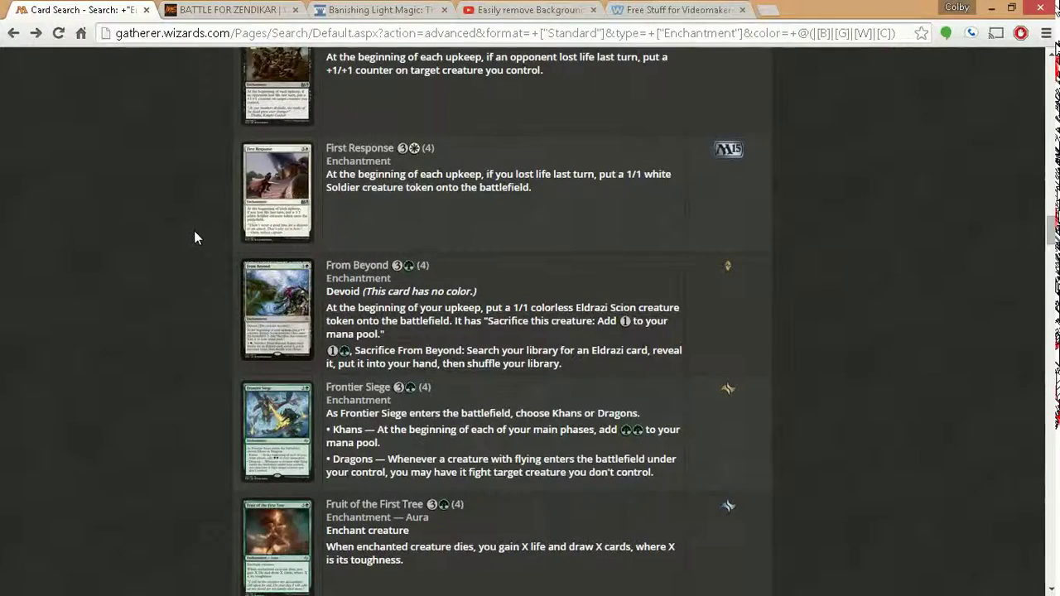
scroll(194, 239, down, 1)
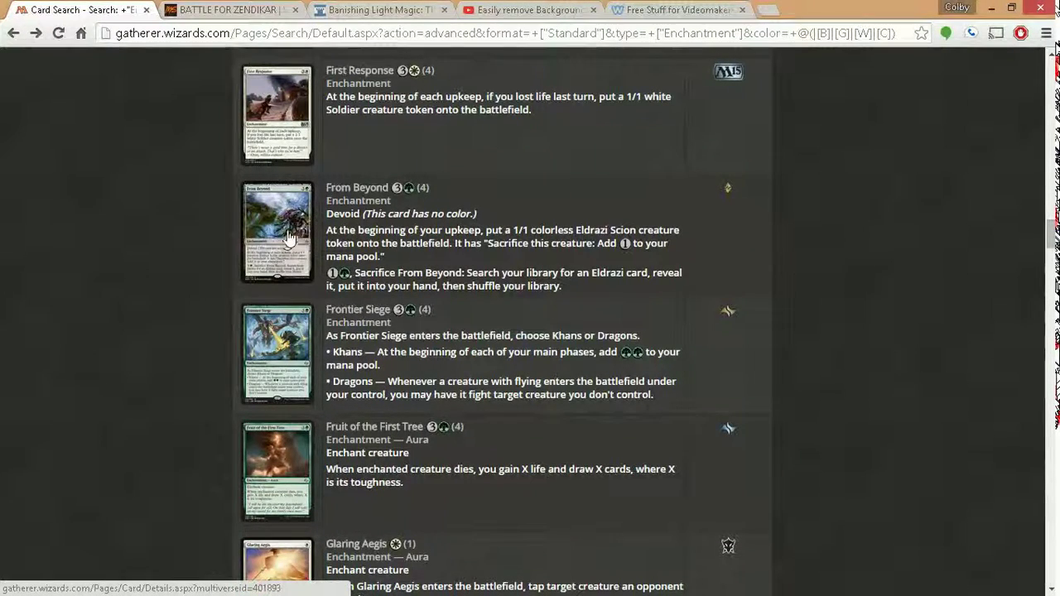
scroll(288, 238, down, 1)
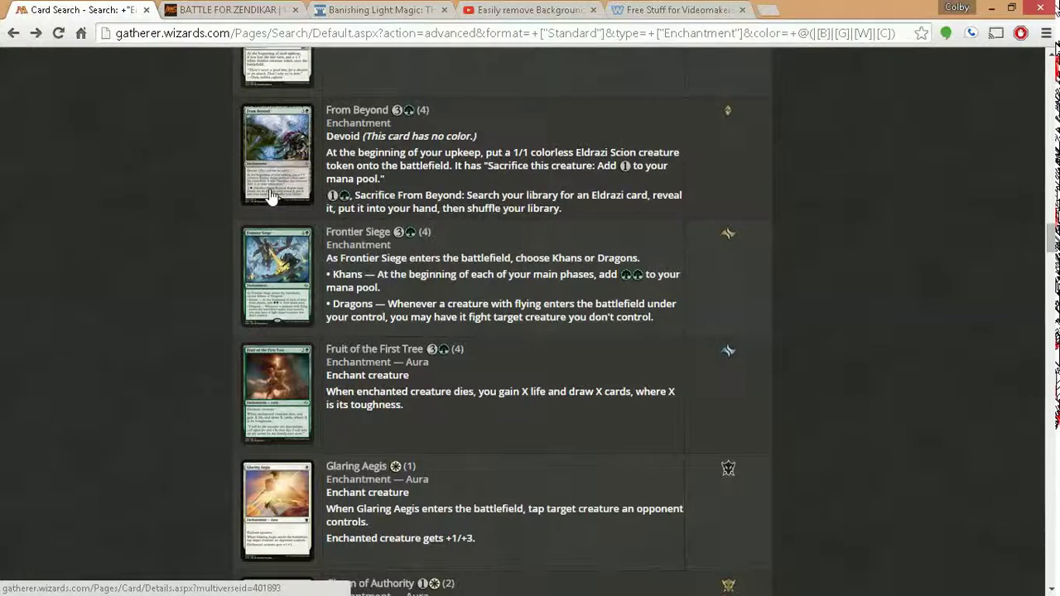
Switch to OpenOffice Writer and check the collected cards from the last page back to the "Exiling spells" heading.
click(1036, 217)
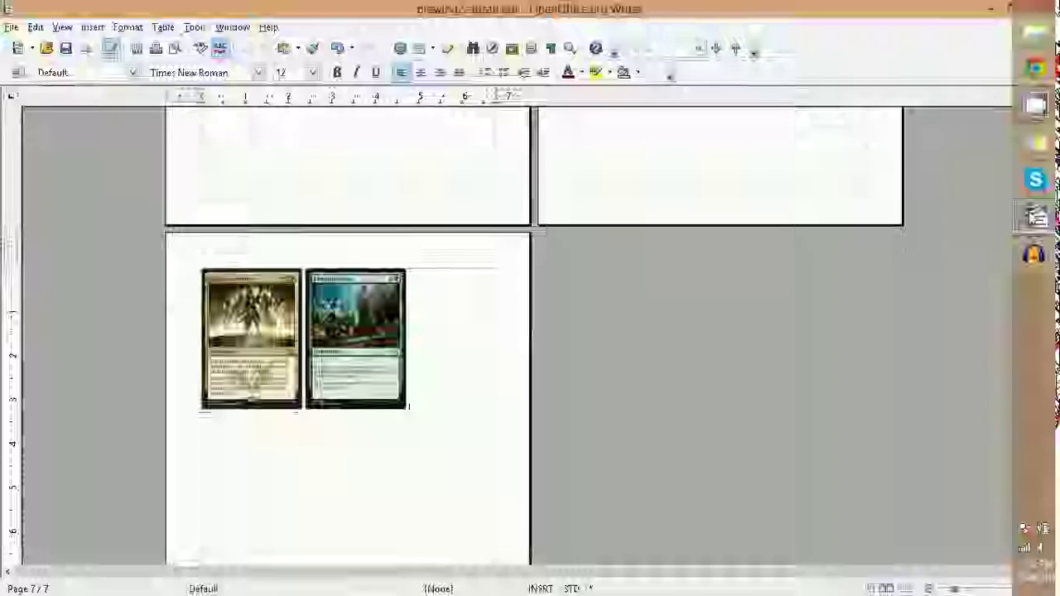
scroll(494, 330, up, 10)
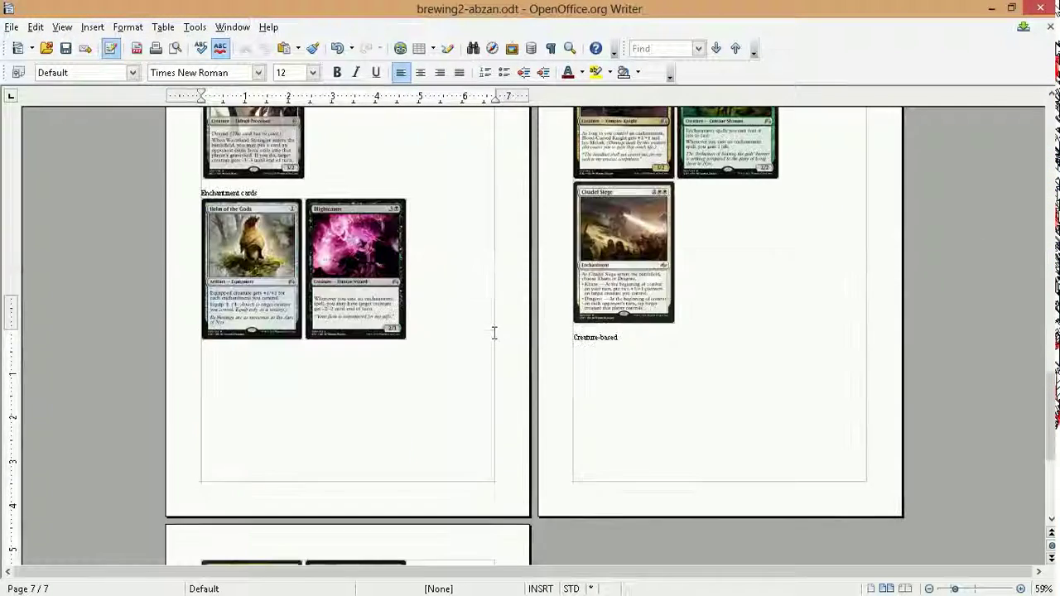
scroll(494, 324, up, 8)
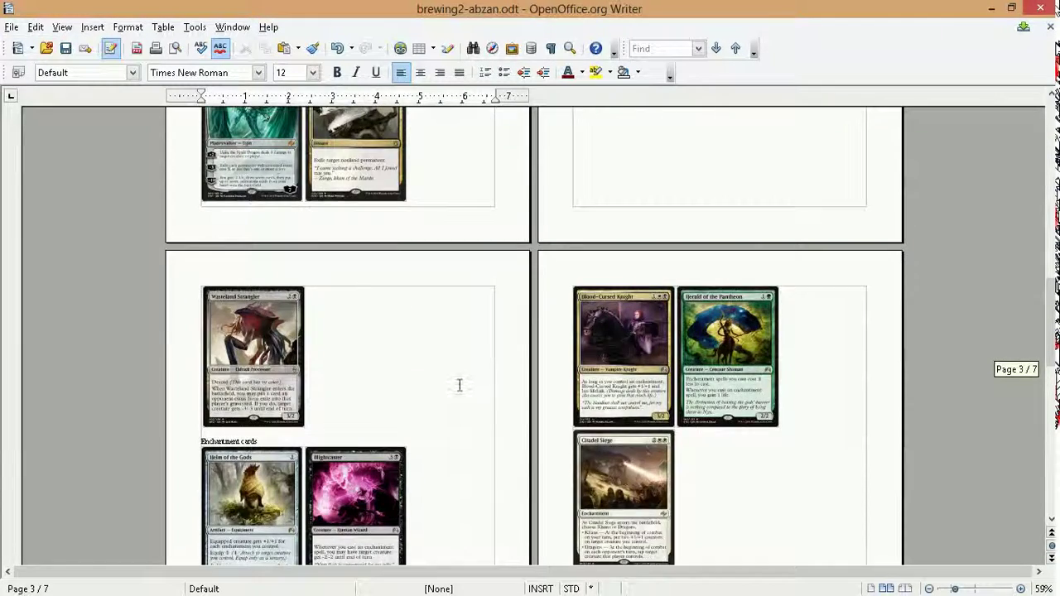
scroll(458, 375, up, 5)
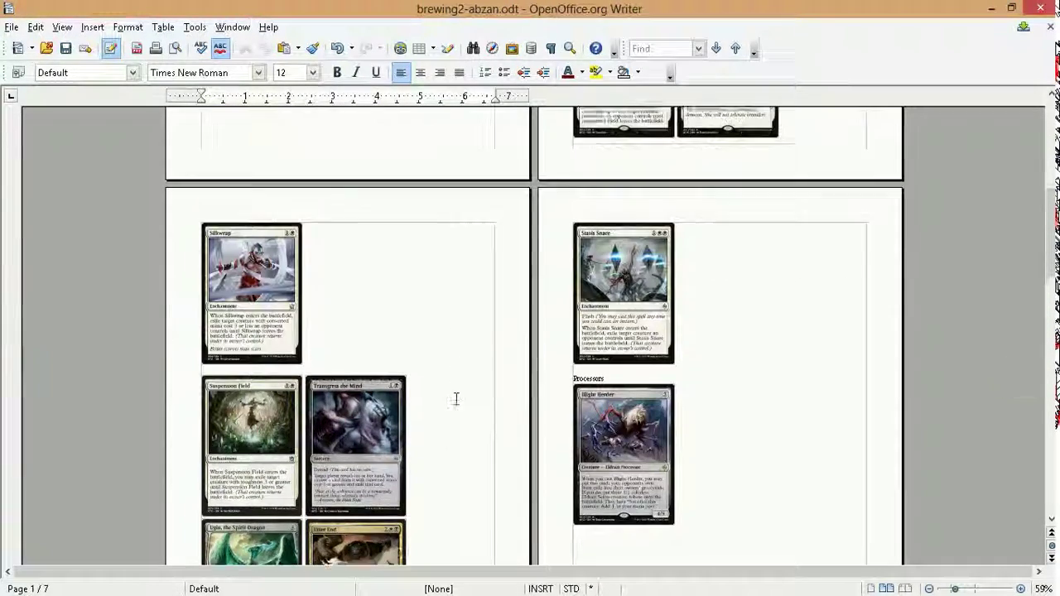
scroll(455, 402, up, 8)
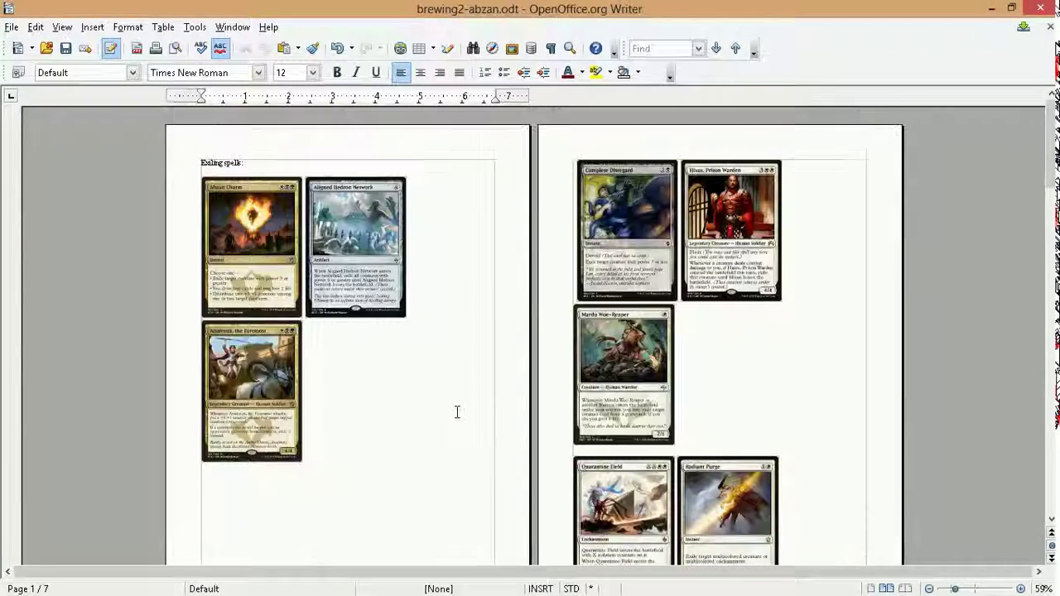
Switch to Chrome and read the enchantment entries from Frontier Siege through Marked by Honor.
click(1033, 71)
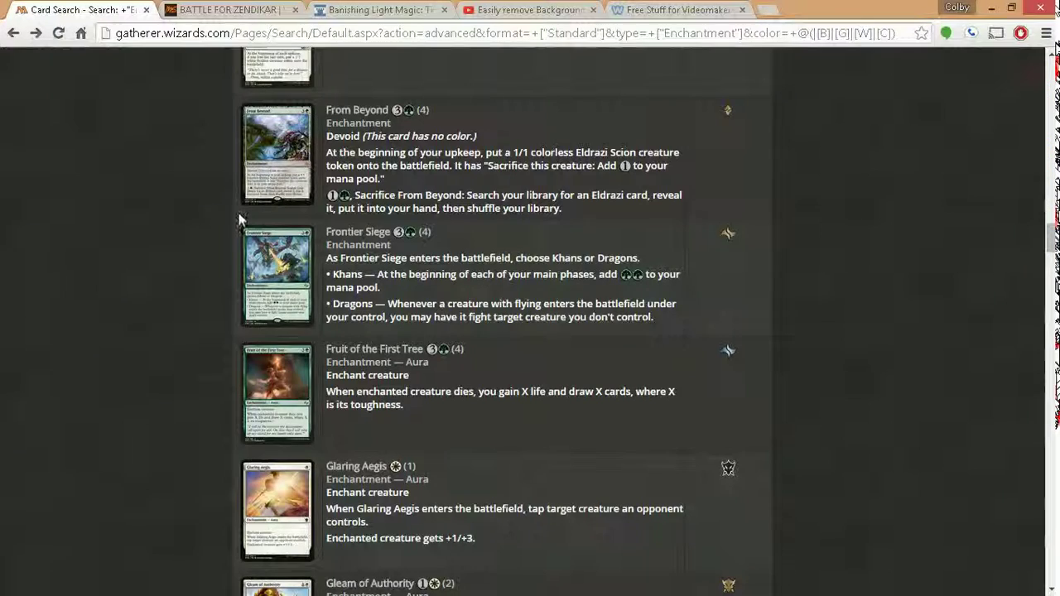
scroll(200, 197, down, 1)
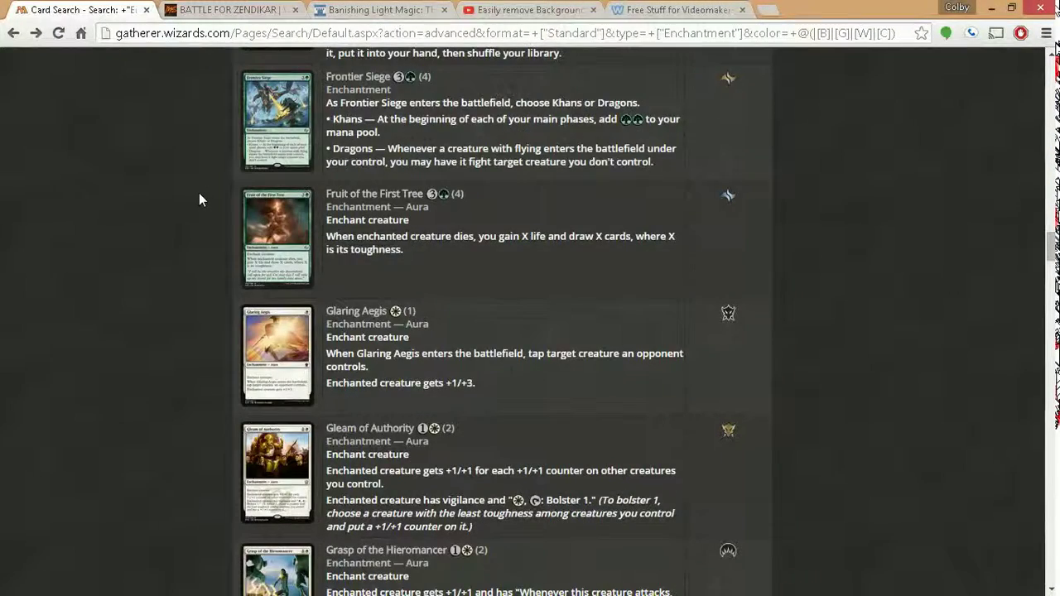
scroll(198, 193, down, 2)
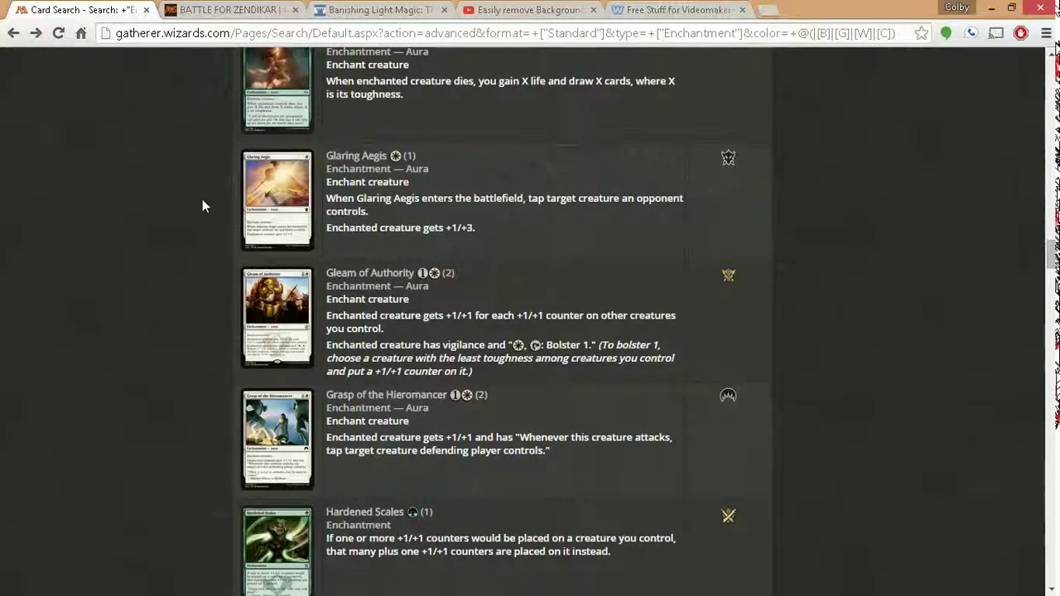
scroll(203, 208, down, 2)
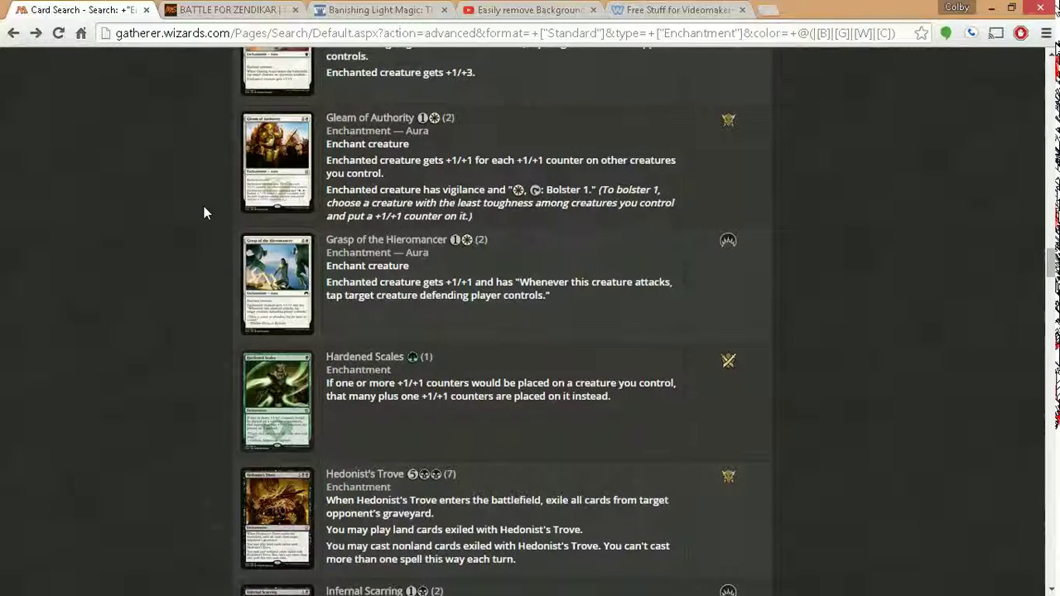
scroll(204, 206, down, 2)
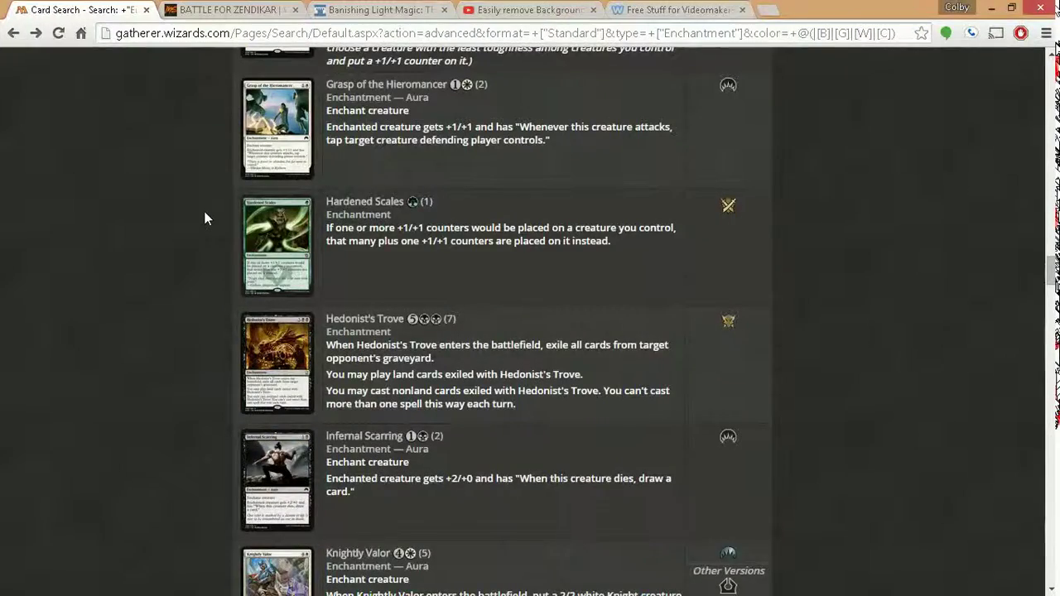
scroll(206, 219, down, 2)
scroll(207, 218, down, 2)
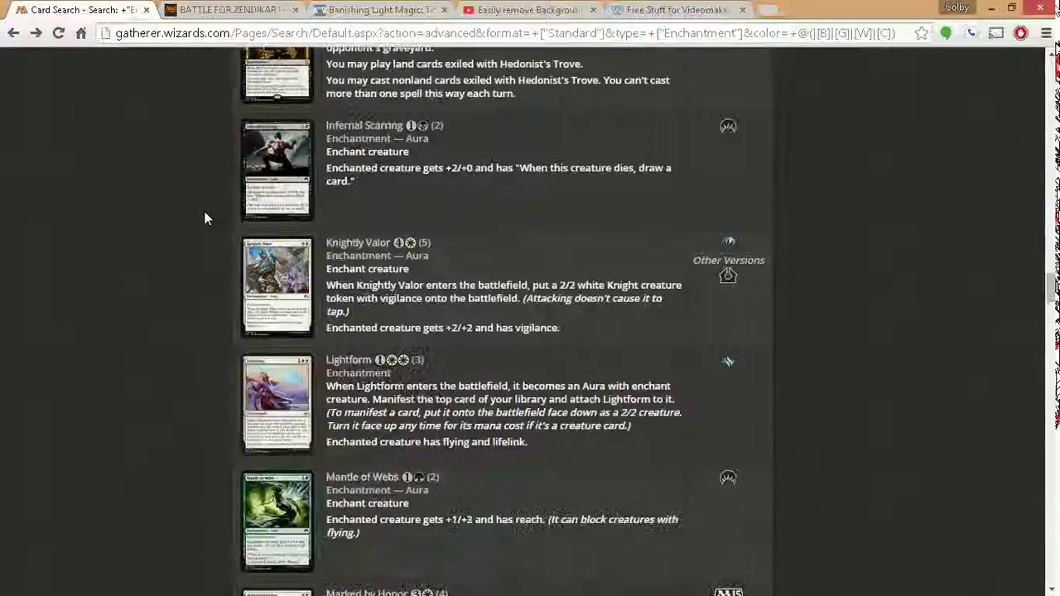
scroll(206, 219, down, 2)
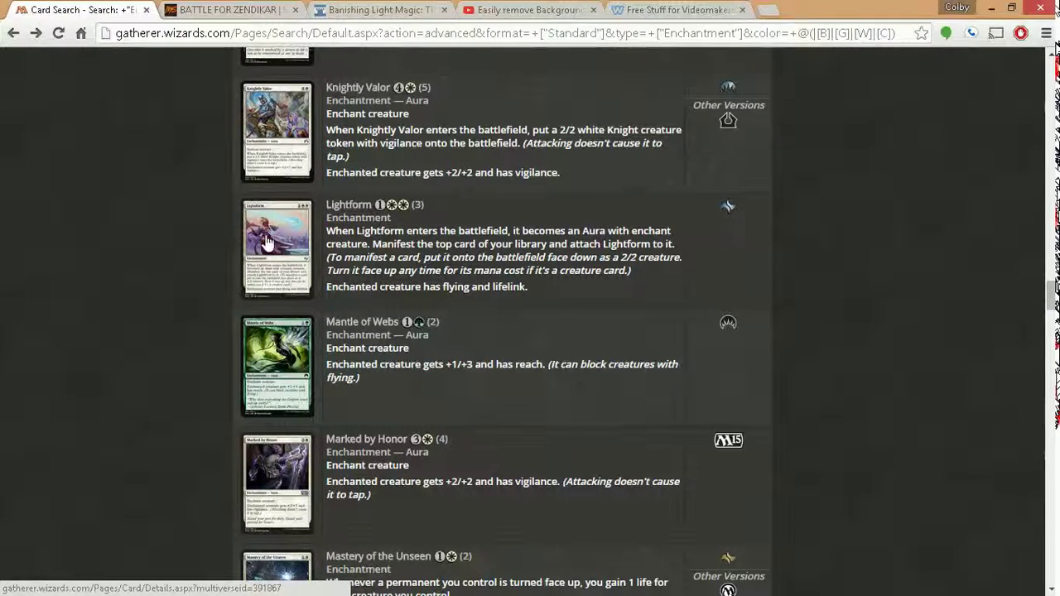
Switch to OpenOffice Writer and review the "Exiling spells", "Processors", "Enchantment cards" and "Creature-based" sections for where Lightform fits.
click(1036, 218)
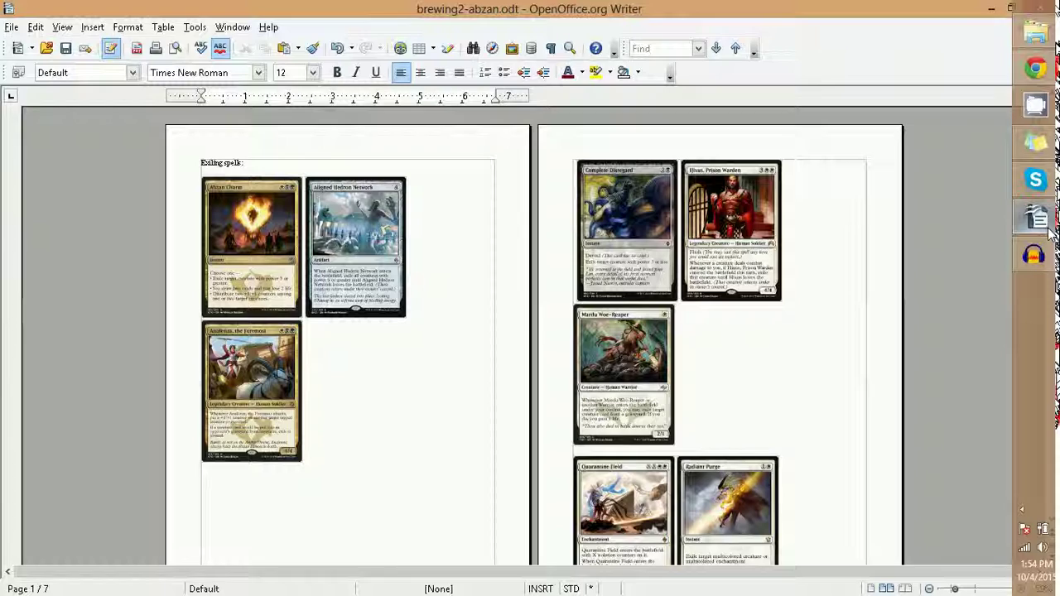
scroll(490, 378, down, 3)
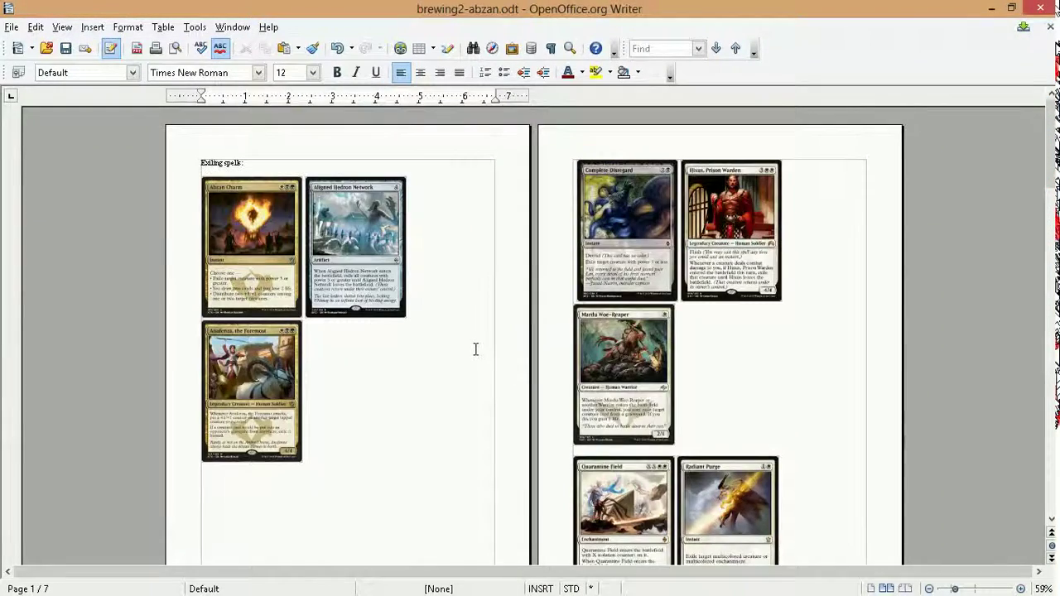
scroll(437, 326, down, 8)
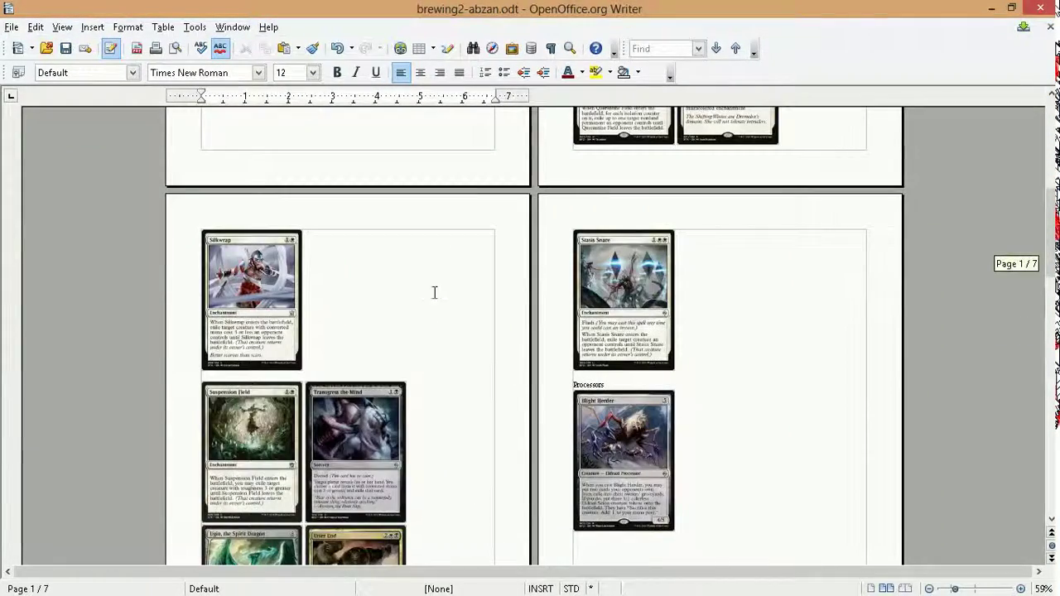
scroll(448, 286, down, 2)
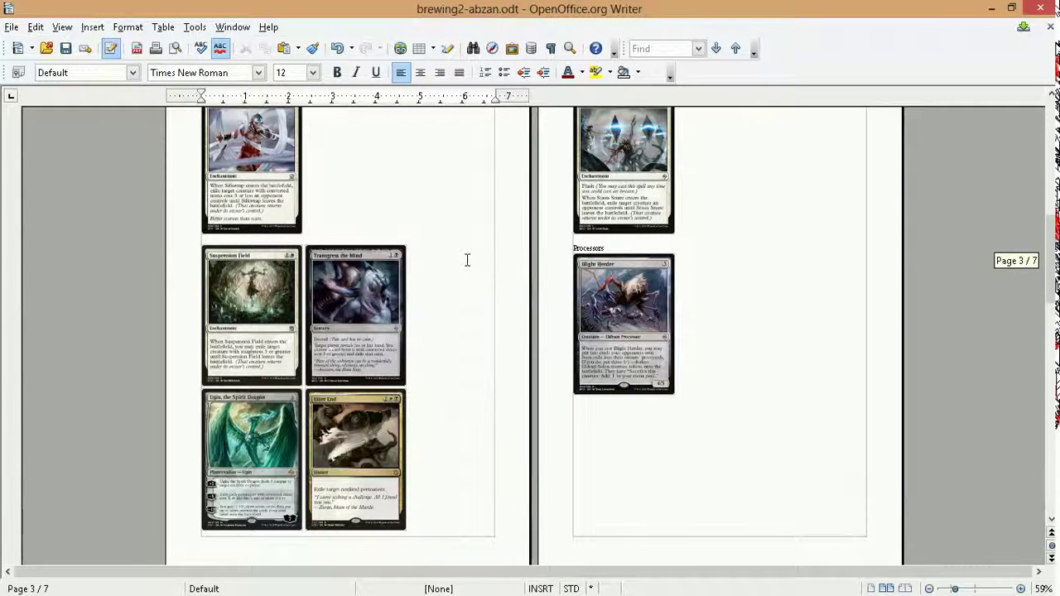
scroll(468, 260, down, 5)
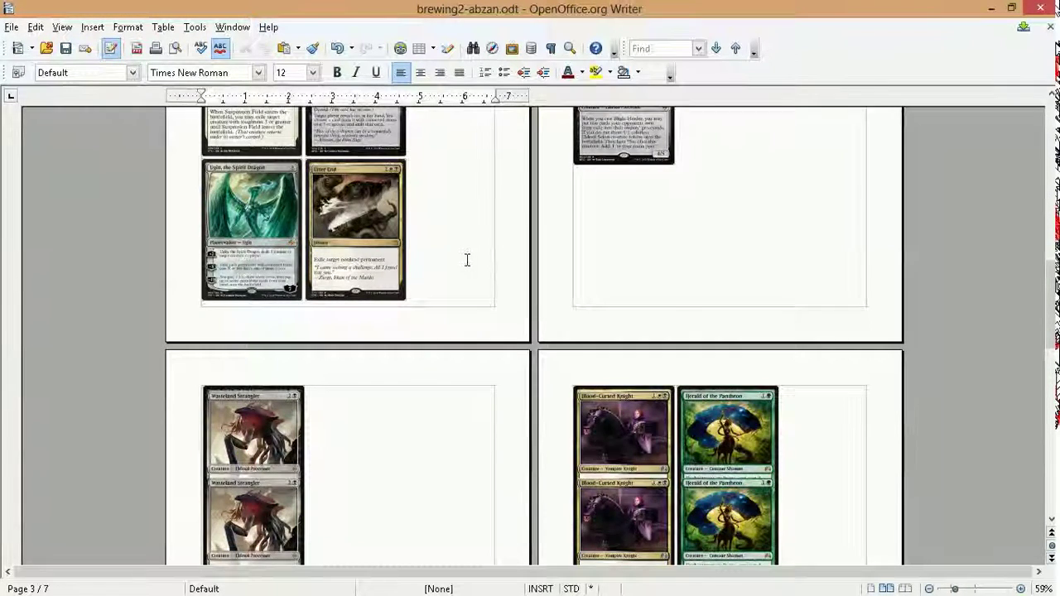
scroll(467, 260, down, 6)
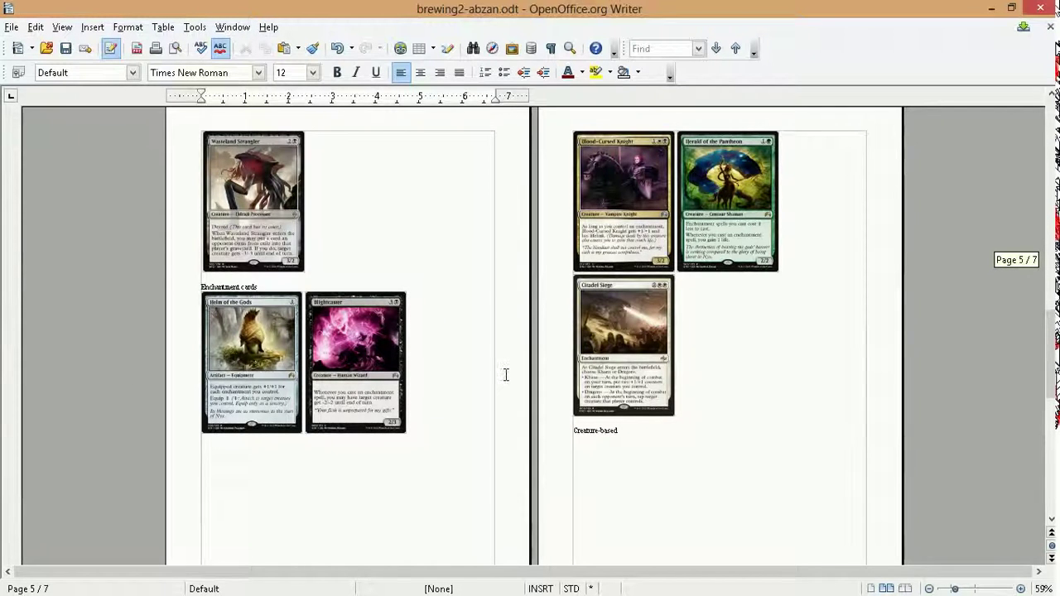
scroll(505, 377, up, 3)
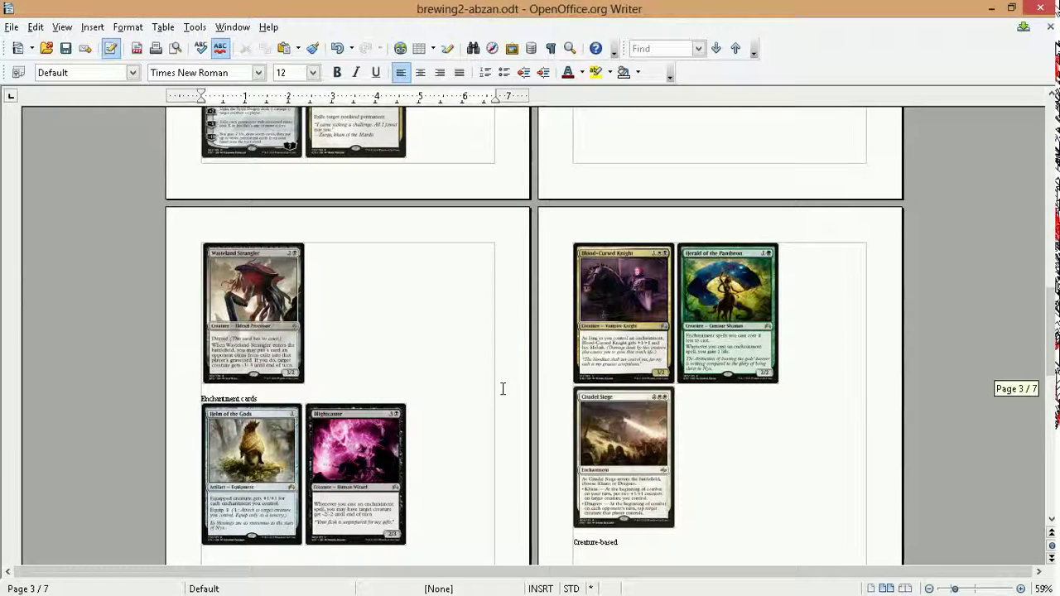
scroll(504, 389, down, 5)
scroll(494, 381, down, 4)
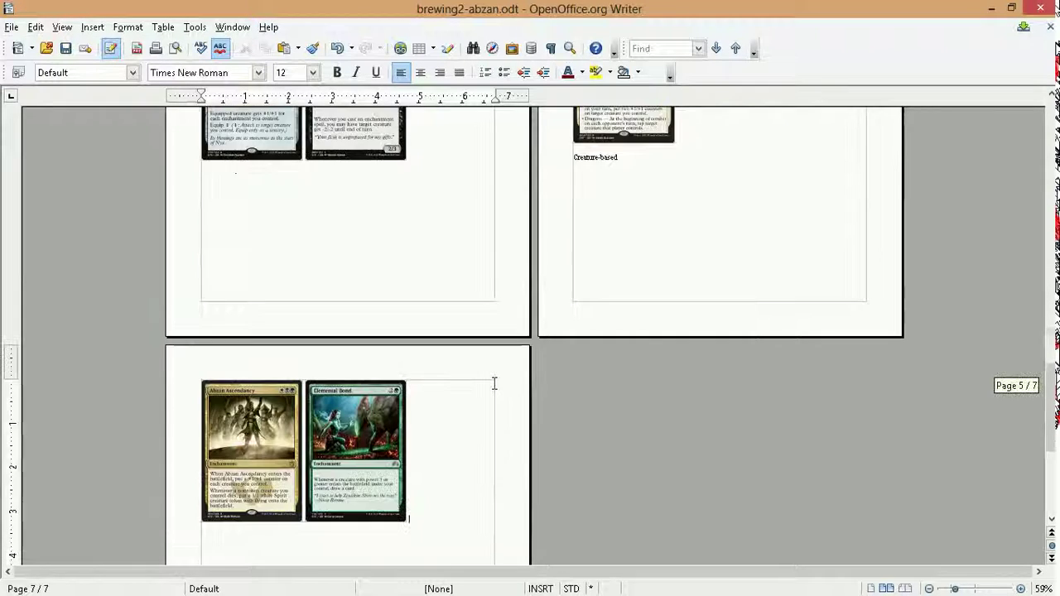
scroll(489, 381, up, 5)
scroll(478, 385, up, 2)
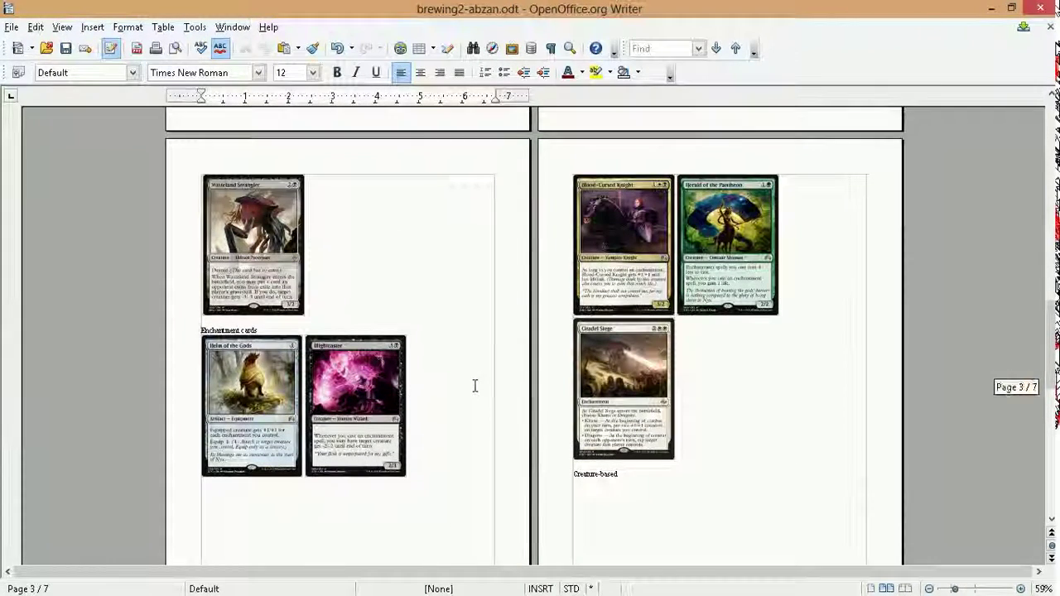
Copy the Lightform card image from its Gatherer page in Chrome and paste it beside Citadel Siege in OpenOffice Writer.
click(1036, 68)
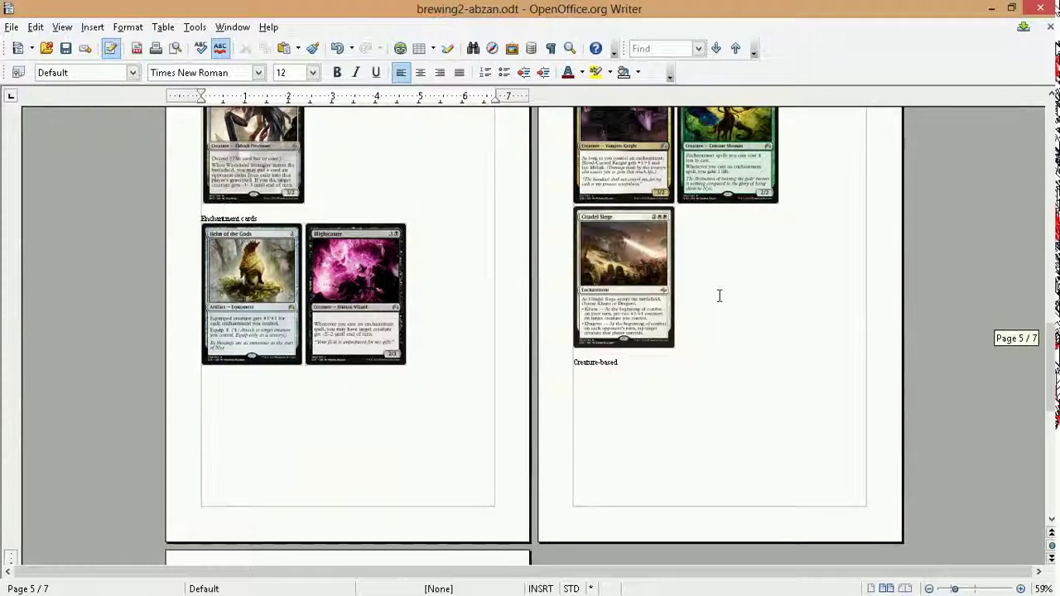
scroll(721, 296, up, 3)
click(720, 346)
right_click(716, 354)
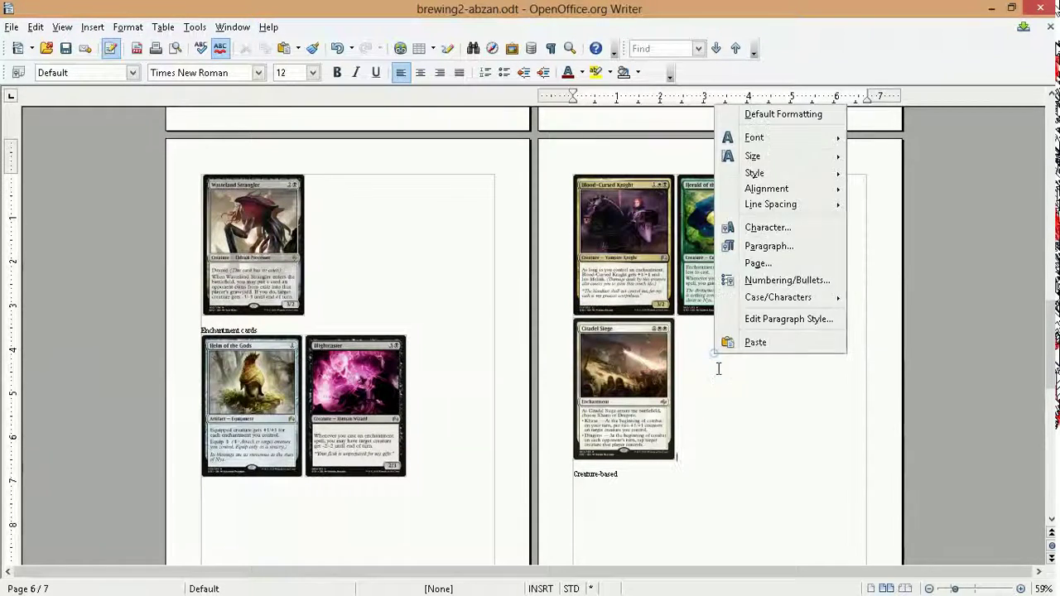
click(728, 340)
Switch to Chrome, return to the Gatherer search results and read the enchantment entries from Lightform through Oppressive Rays.
click(1036, 71)
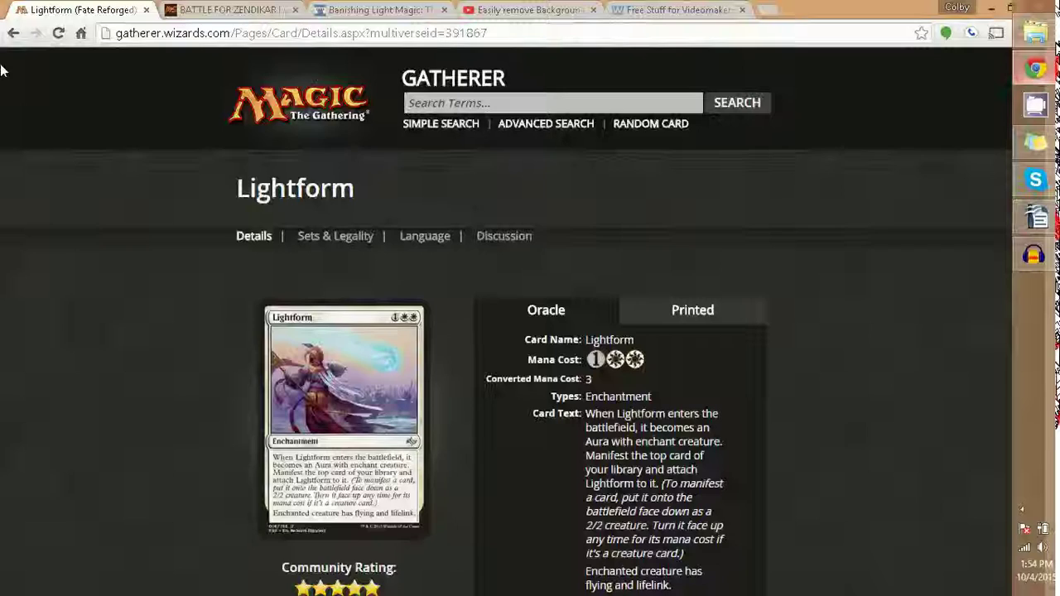
click(13, 33)
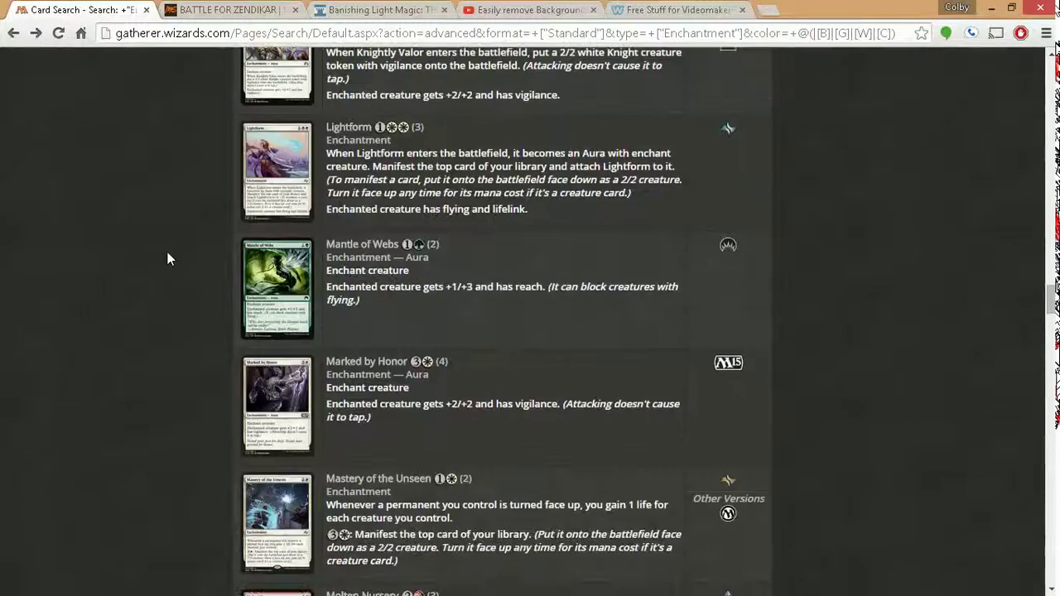
scroll(167, 253, down, 3)
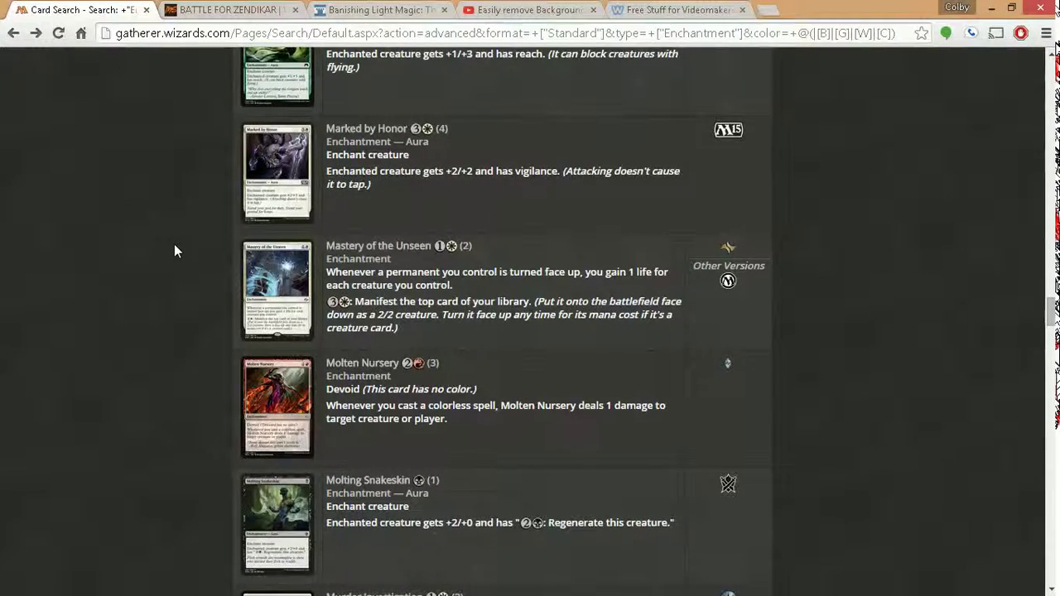
scroll(165, 259, down, 2)
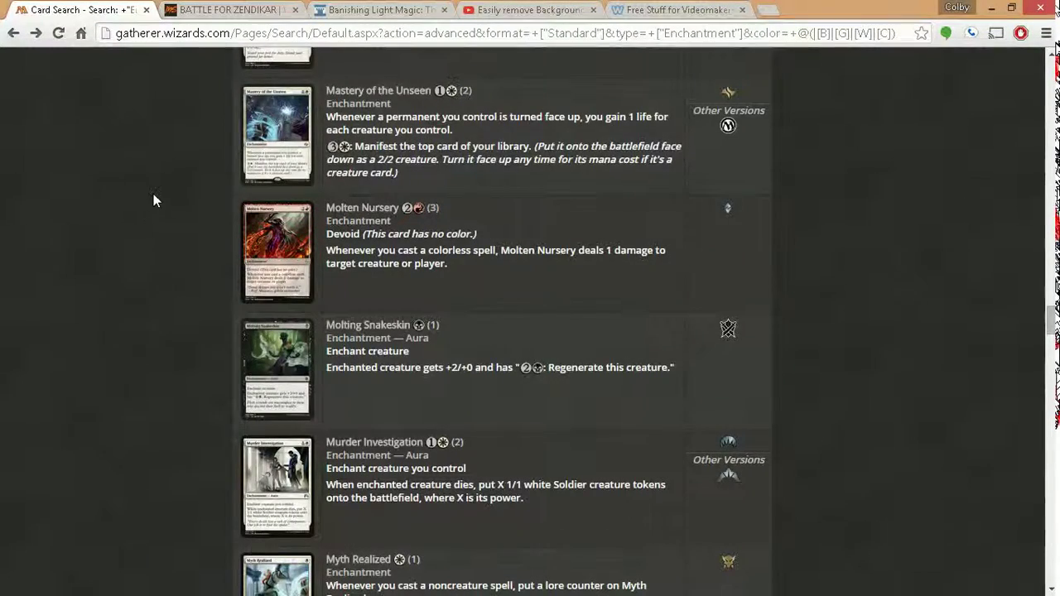
scroll(145, 214, down, 1)
scroll(146, 211, down, 1)
scroll(146, 220, down, 4)
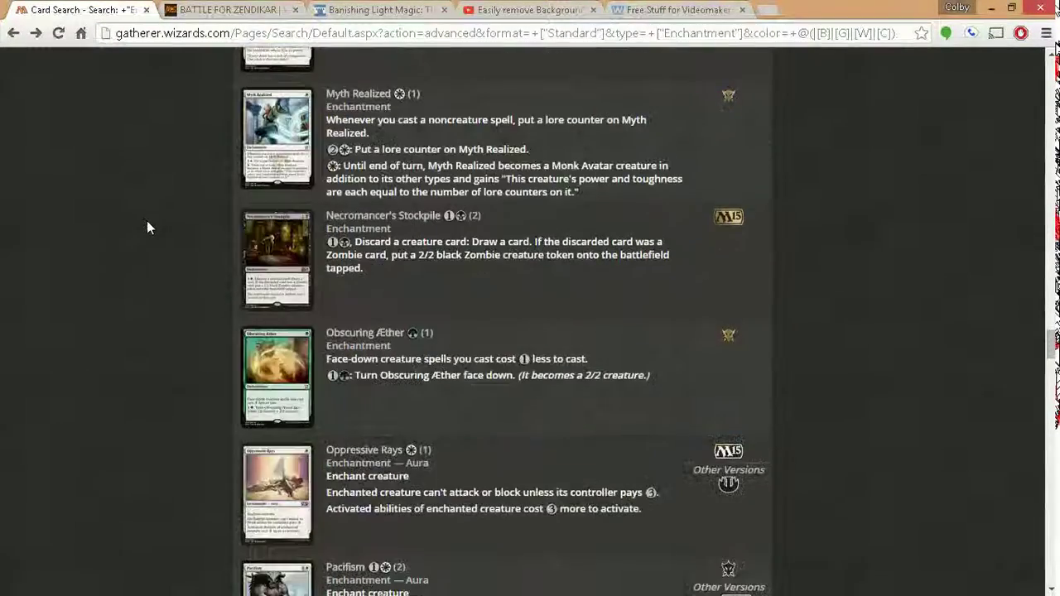
scroll(146, 221, up, 1)
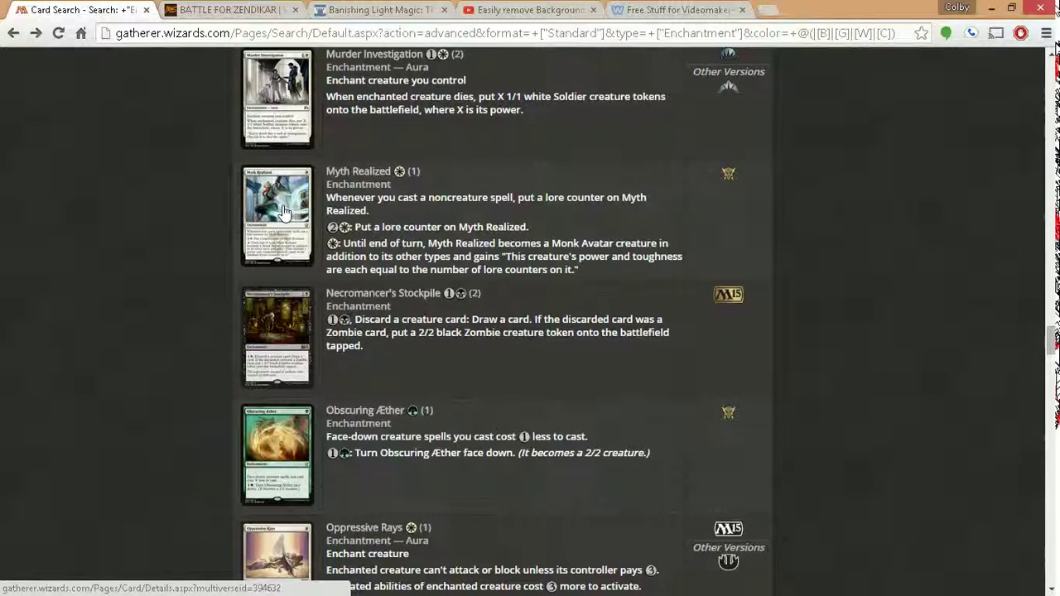
Switch to OpenOffice Writer and review the collected cards from the "Enchantment cards" section back toward the first page.
mouse_move(1056, 249)
click(1038, 219)
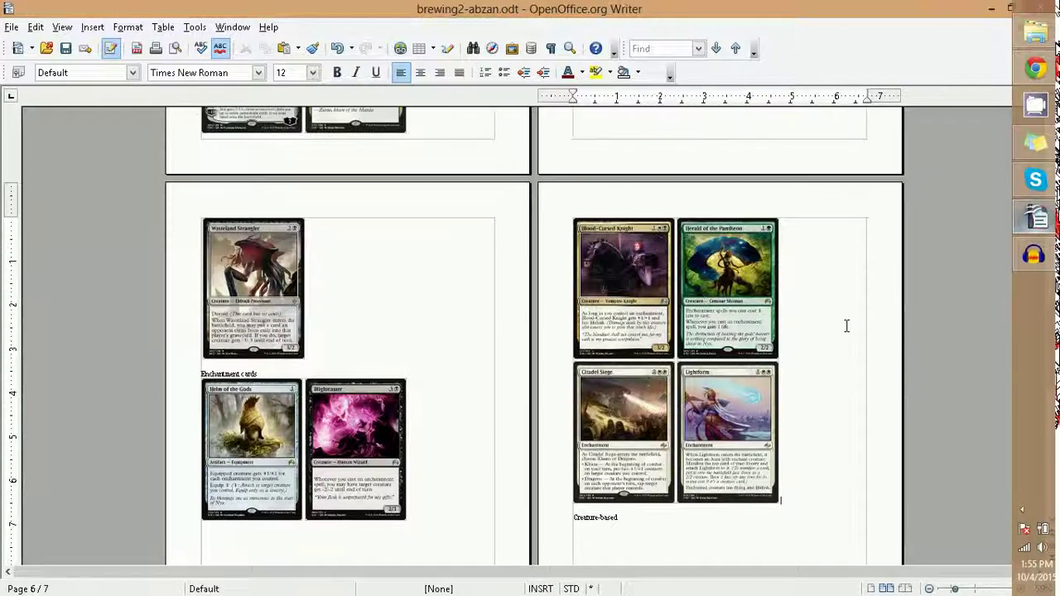
scroll(828, 344, up, 1)
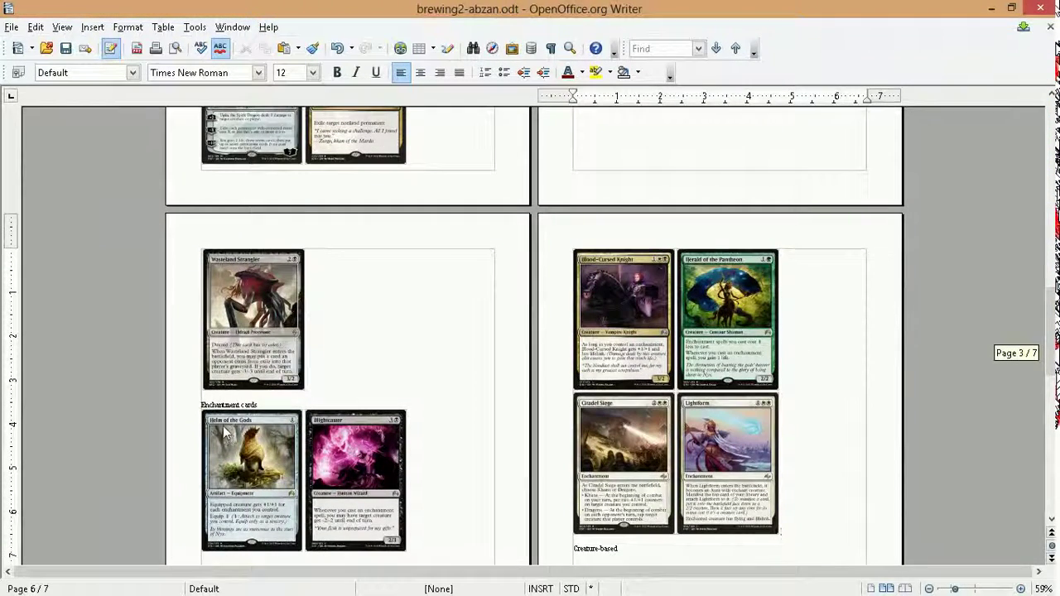
scroll(329, 394, up, 5)
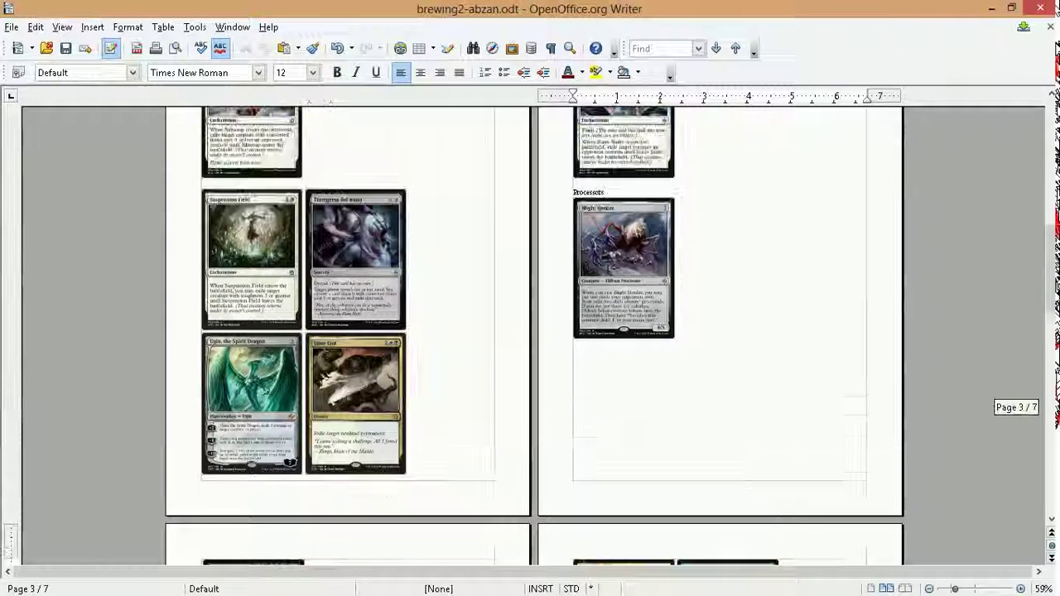
scroll(469, 421, up, 3)
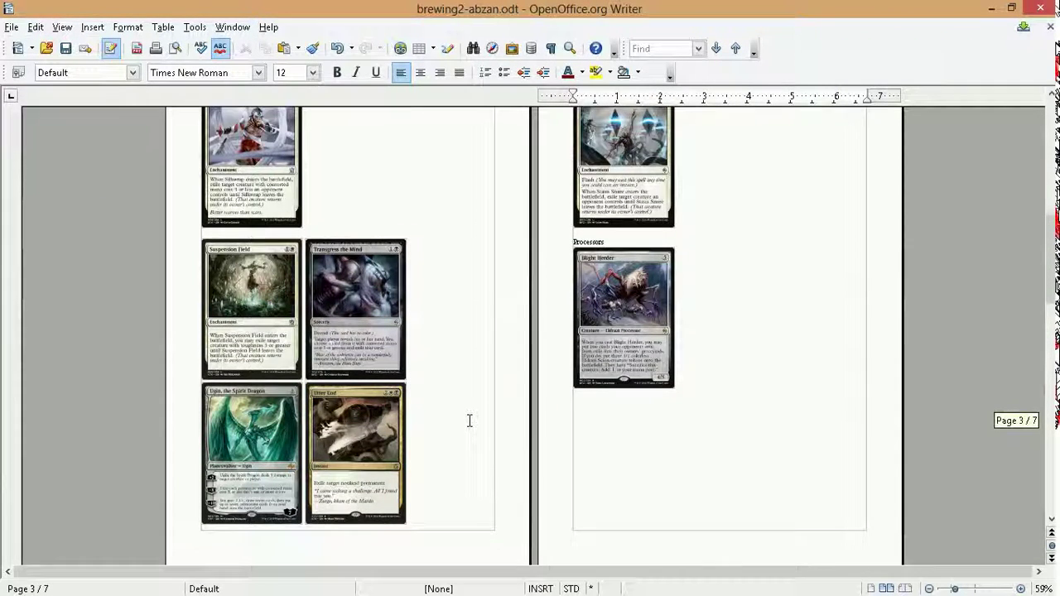
scroll(469, 418, up, 8)
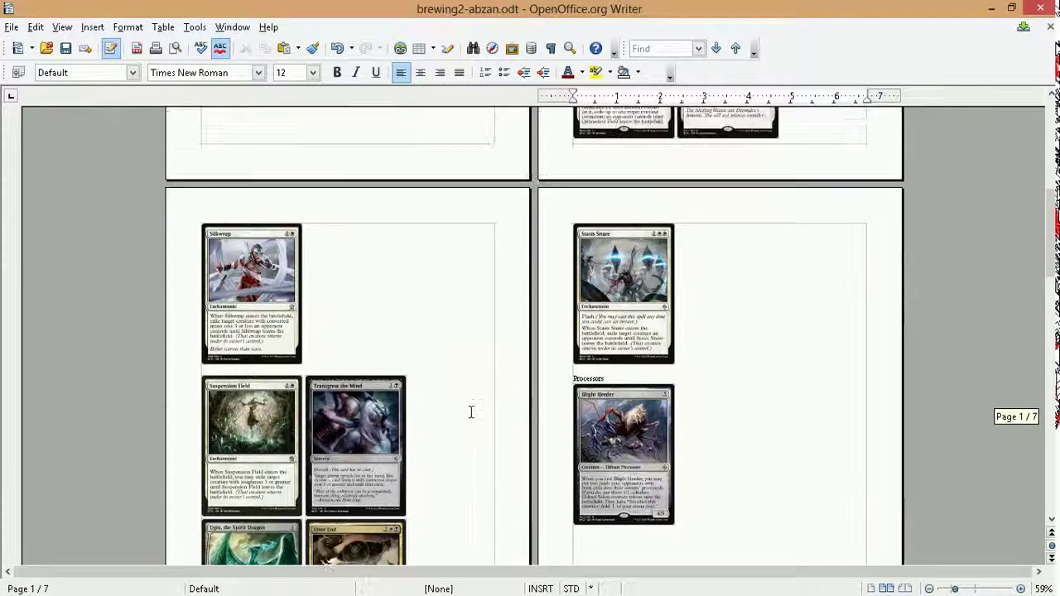
scroll(469, 418, up, 5)
mouse_move(1036, 89)
Switch to Chrome, open the Myth Realized card page and copy its card image.
click(1035, 69)
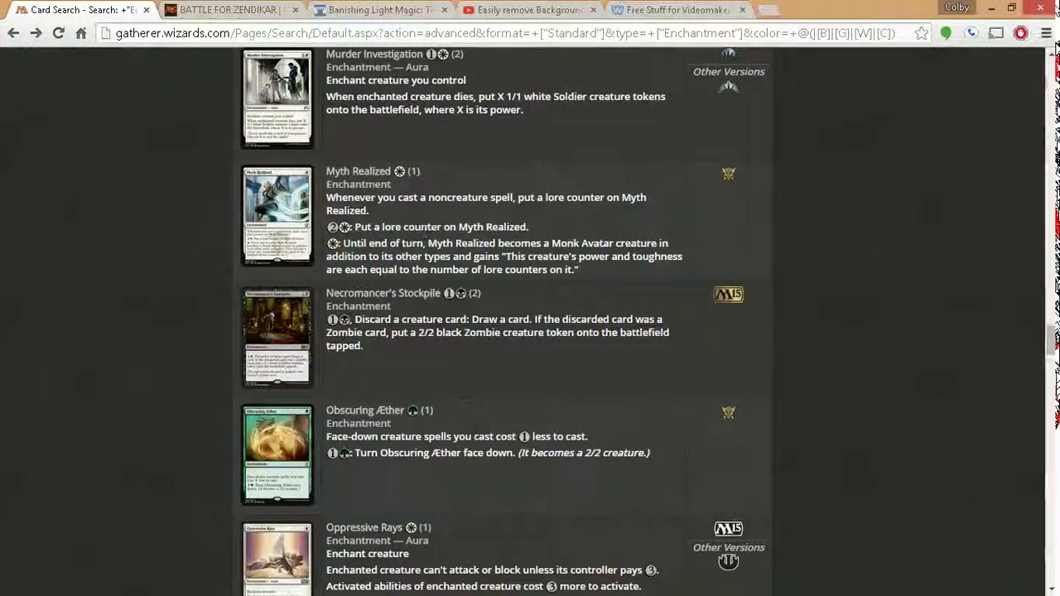
click(358, 170)
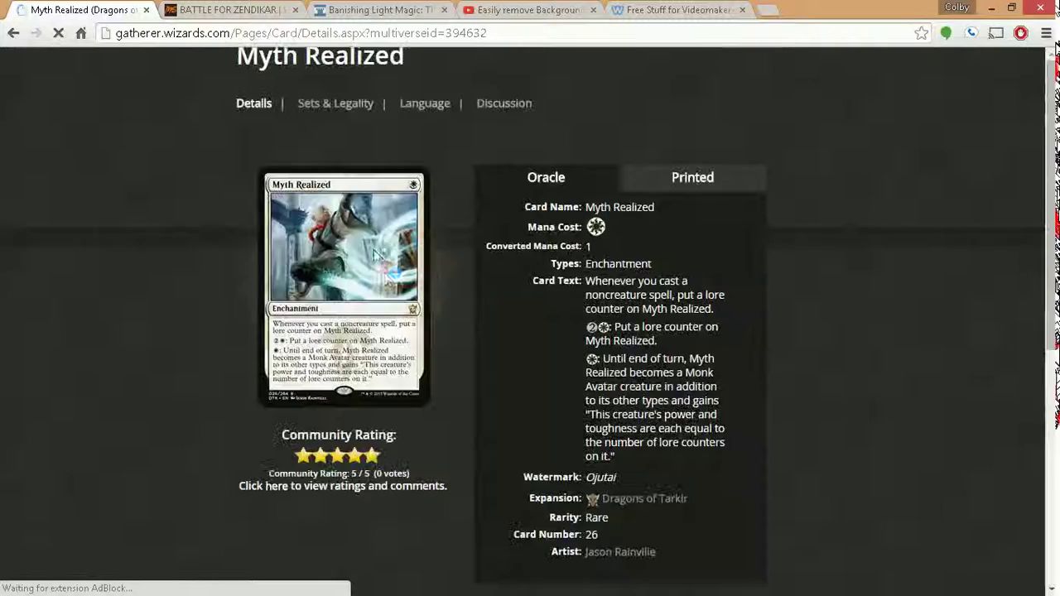
right_click(379, 273)
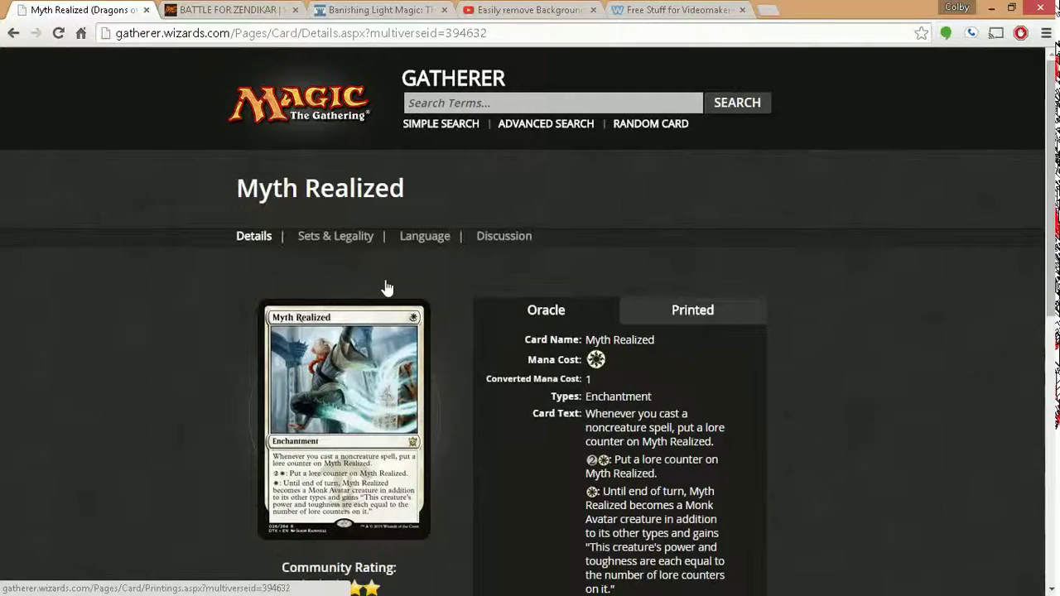
right_click(347, 342)
click(377, 388)
Switch to OpenOffice Writer and paste the Myth Realized image directly after Lightform, ahead of the "Creature-based" heading.
click(1036, 255)
scroll(738, 310, down, 10)
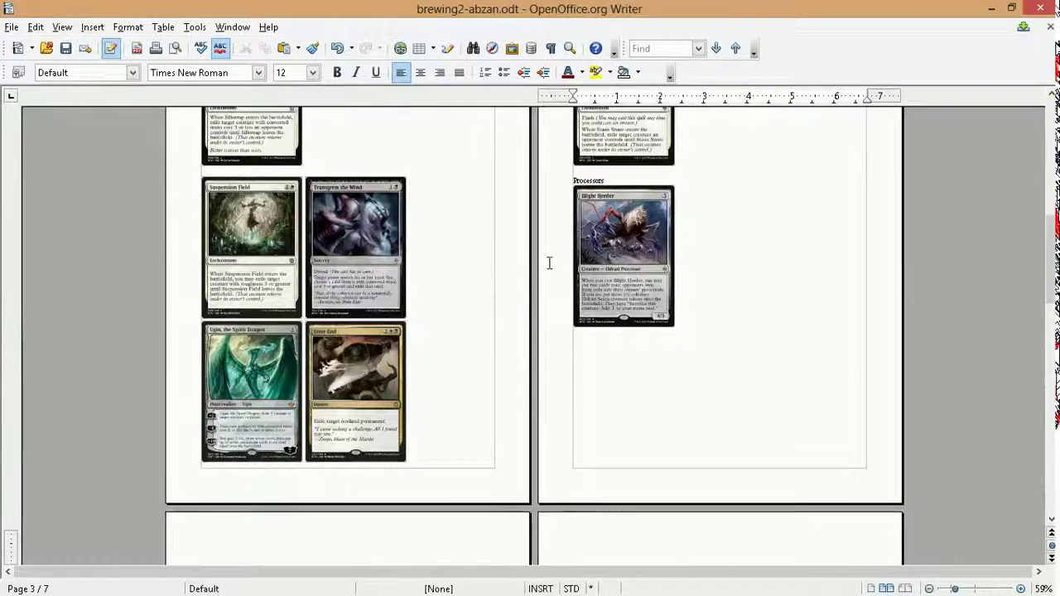
scroll(639, 267, down, 3)
scroll(561, 251, down, 10)
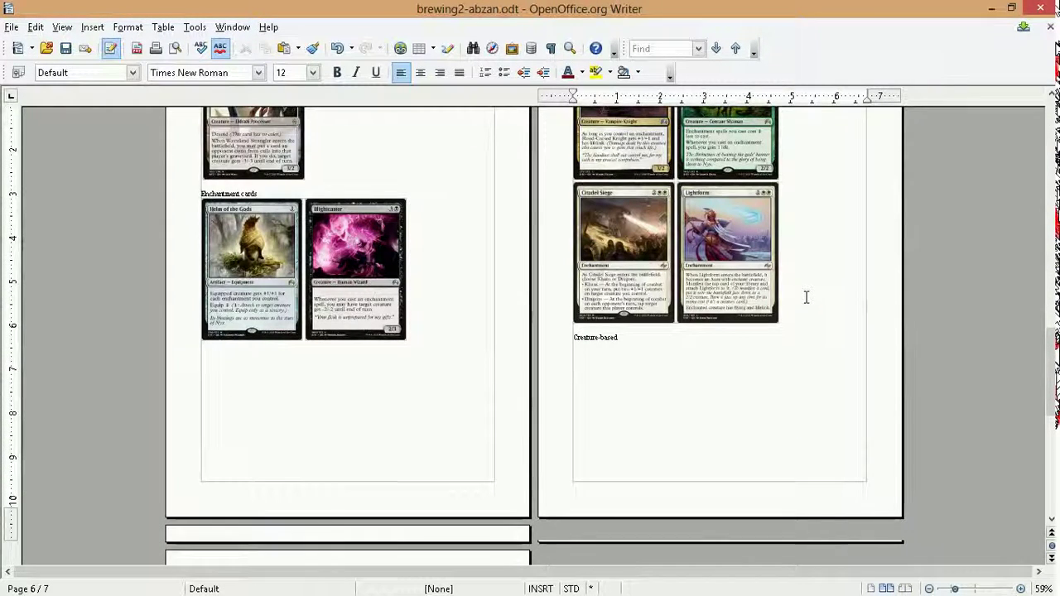
scroll(806, 297, down, 1)
right_click(810, 242)
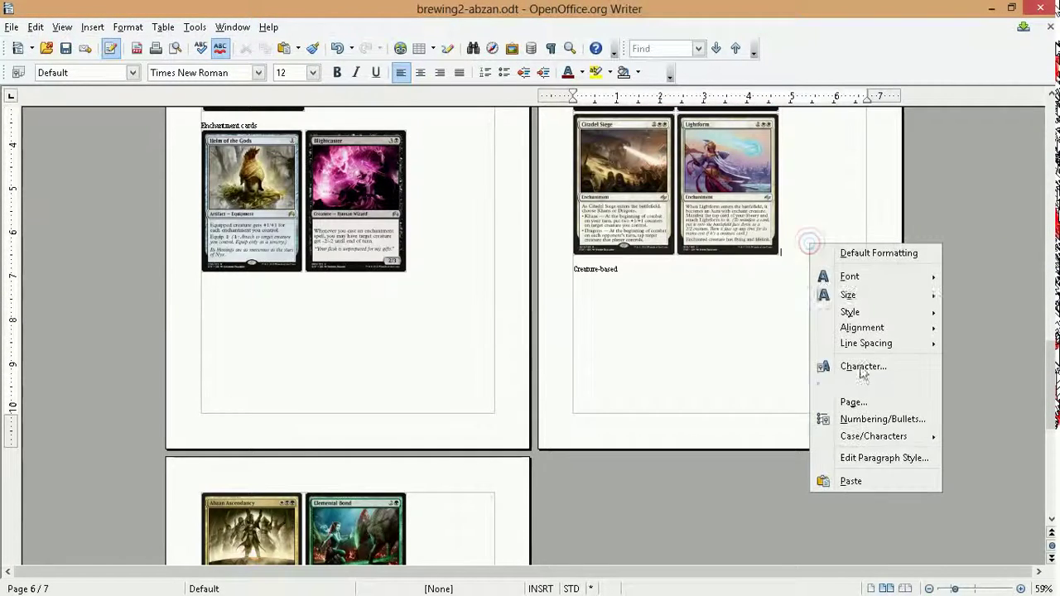
click(861, 483)
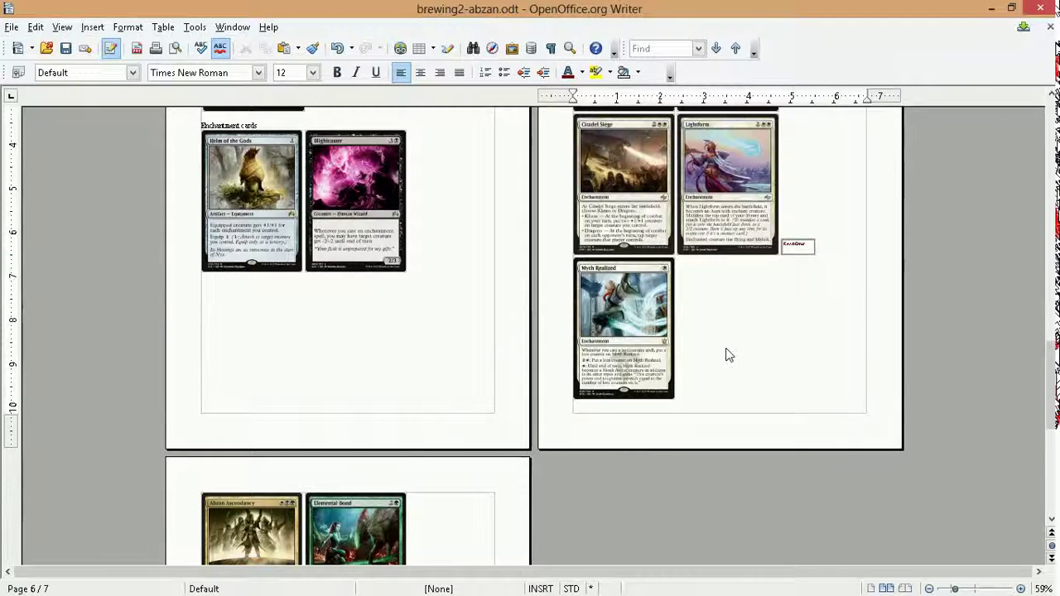
Switch to Chrome, go back to the search results, open the Pacifism card page and copy its card image.
click(1036, 70)
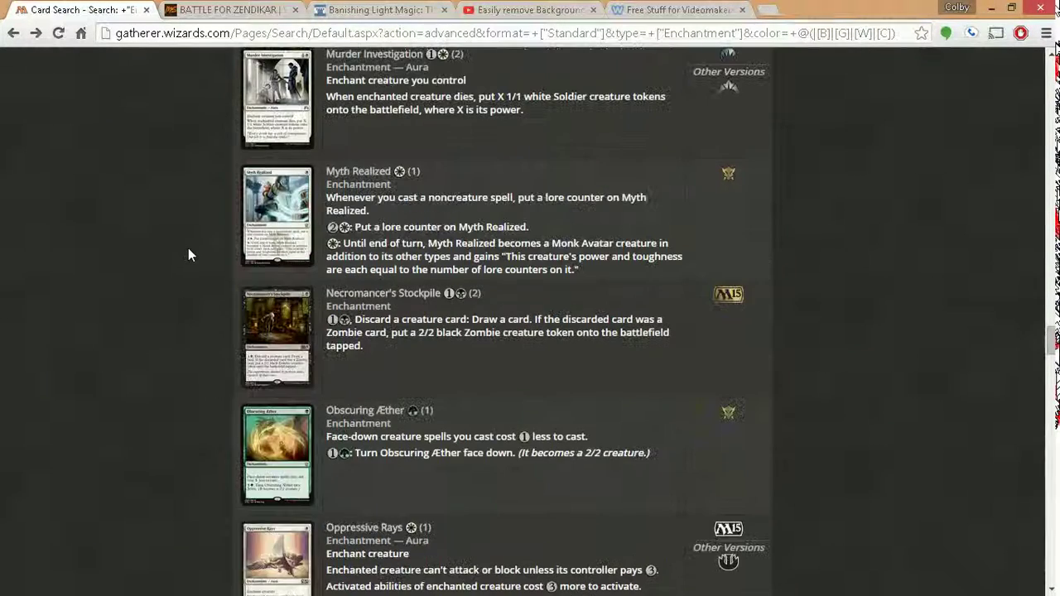
scroll(187, 248, down, 1)
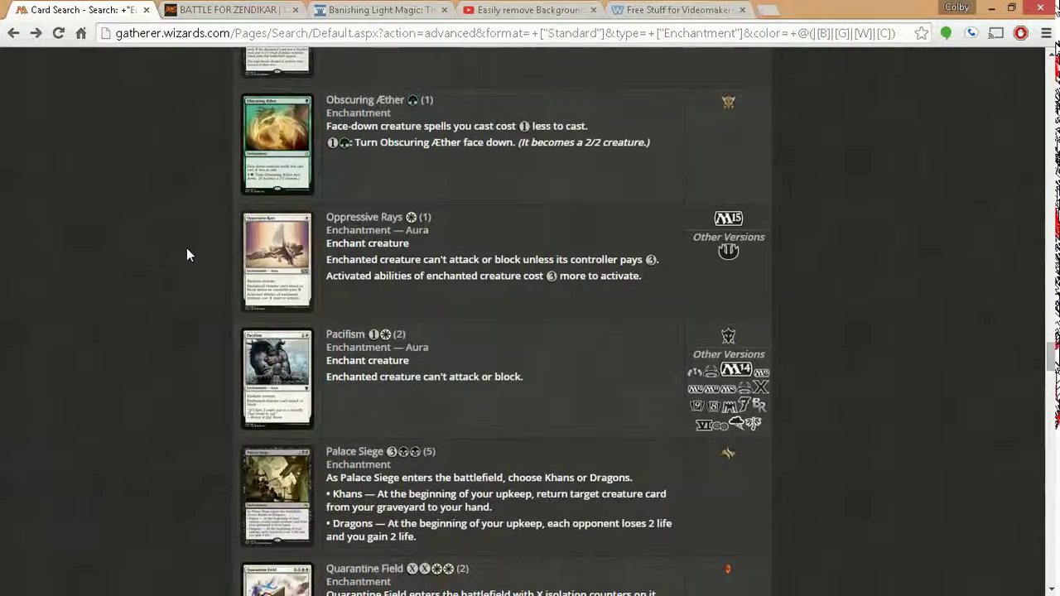
scroll(195, 278, down, 2)
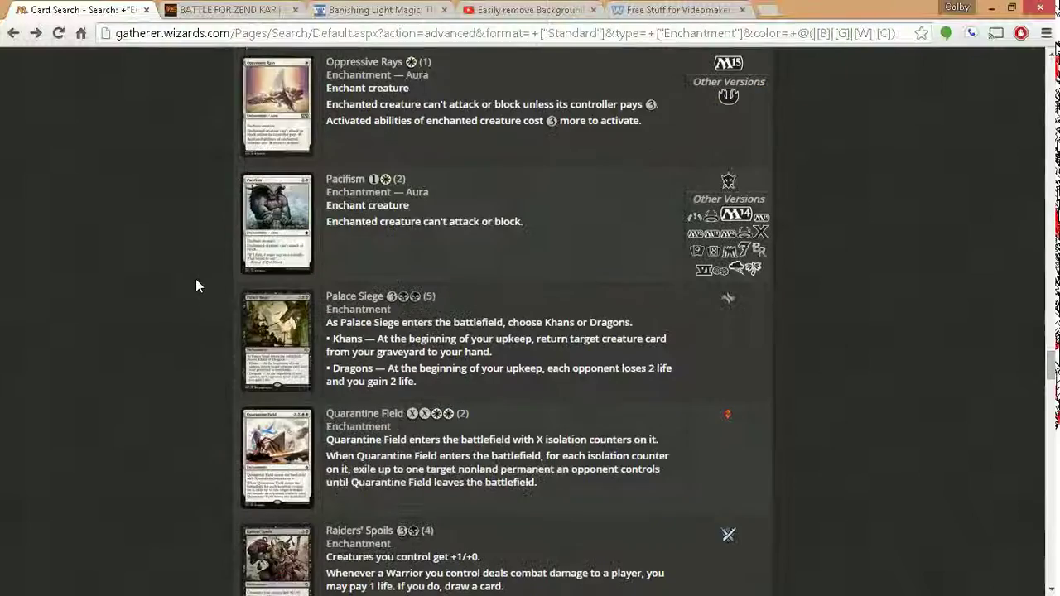
click(287, 216)
right_click(331, 343)
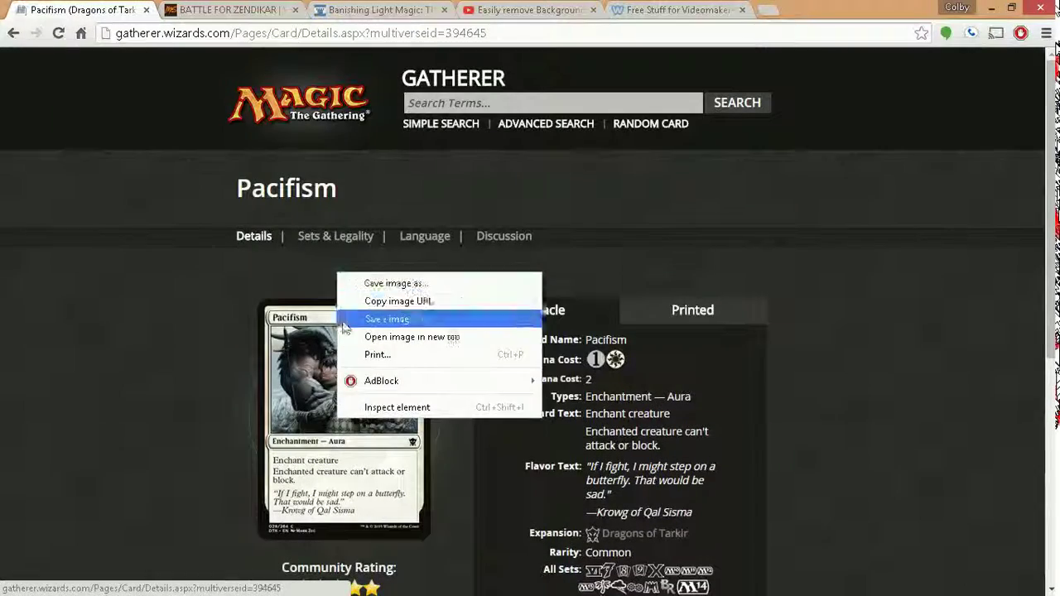
click(371, 383)
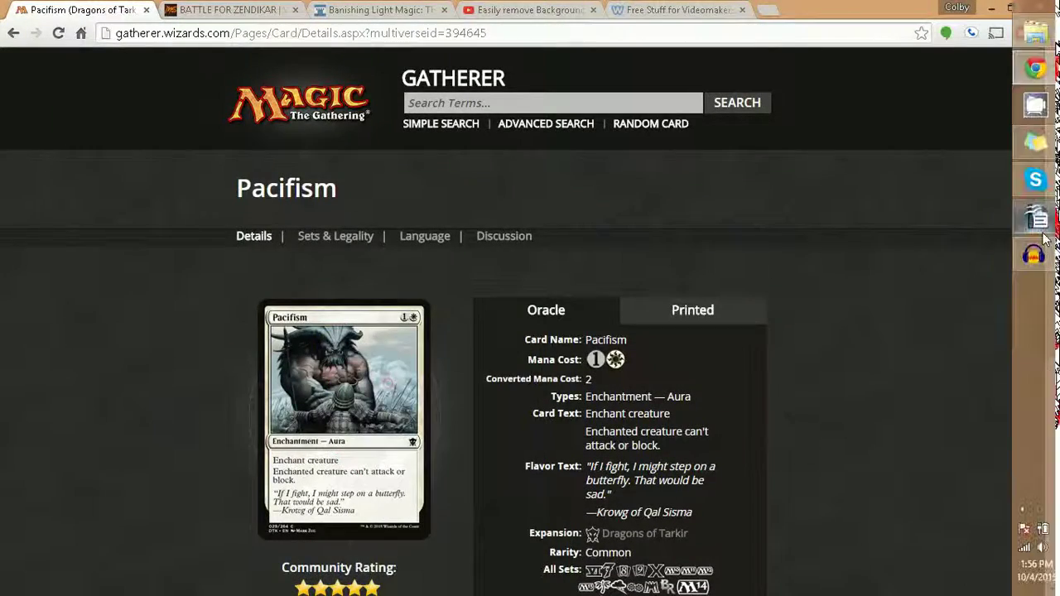
Switch to OpenOffice Writer and paste the Pacifism image beside Myth Realized.
click(1036, 219)
scroll(634, 286, down, 3)
scroll(726, 256, up, 1)
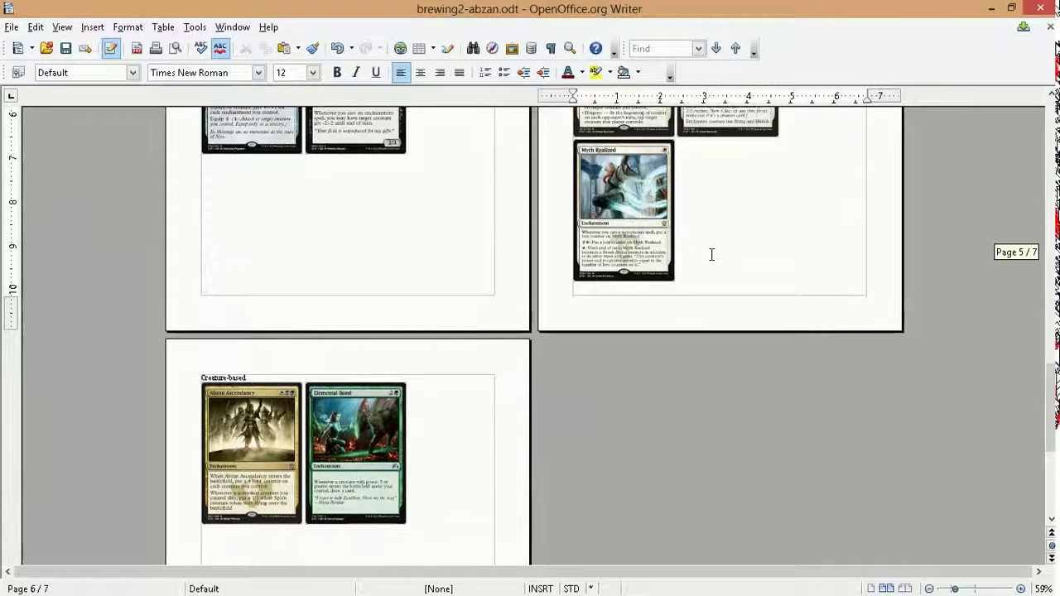
scroll(692, 276, up, 1)
right_click(692, 276)
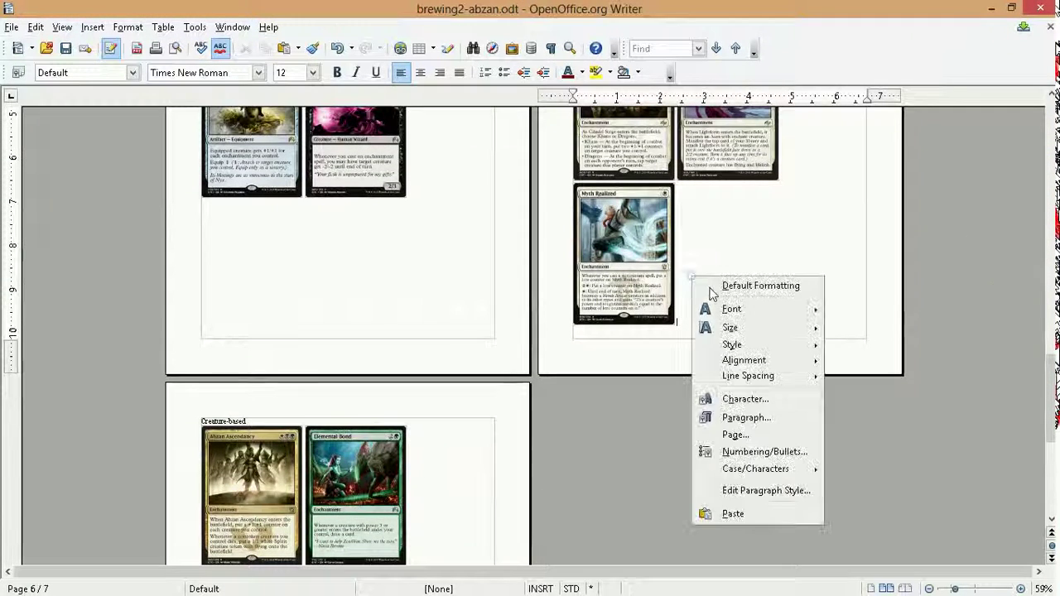
click(737, 512)
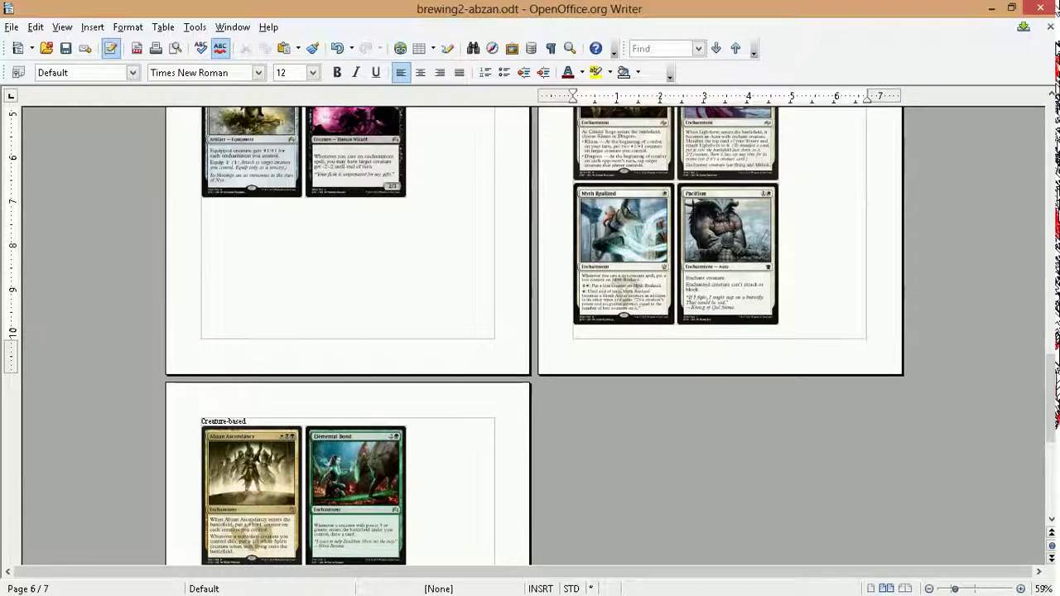
Switch to Chrome, return to the search results and read the enchantment entries from Palace Siege through Sheltered Aerie.
click(1034, 111)
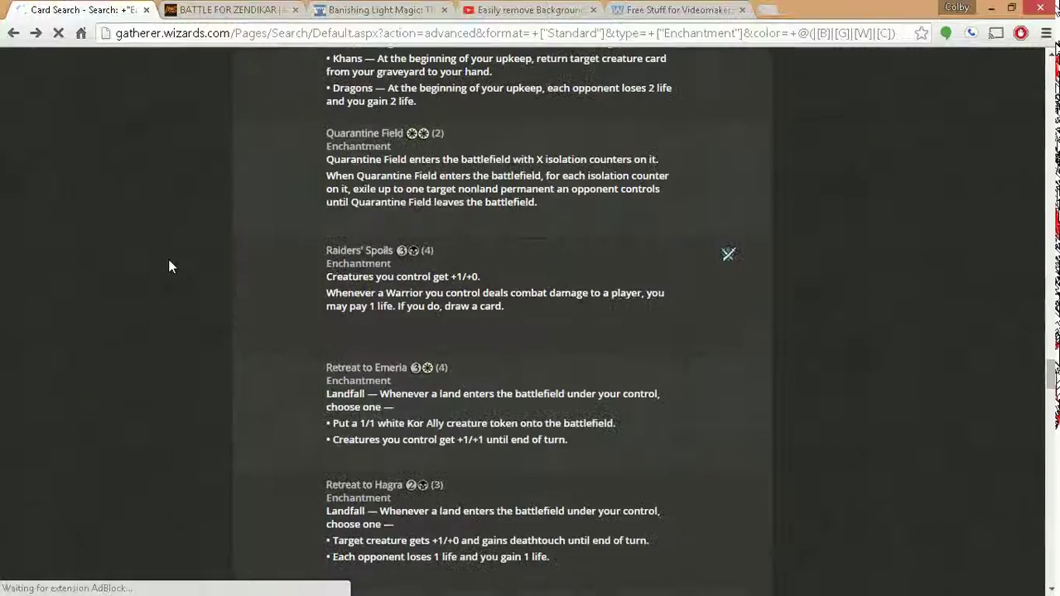
scroll(171, 256, up, 3)
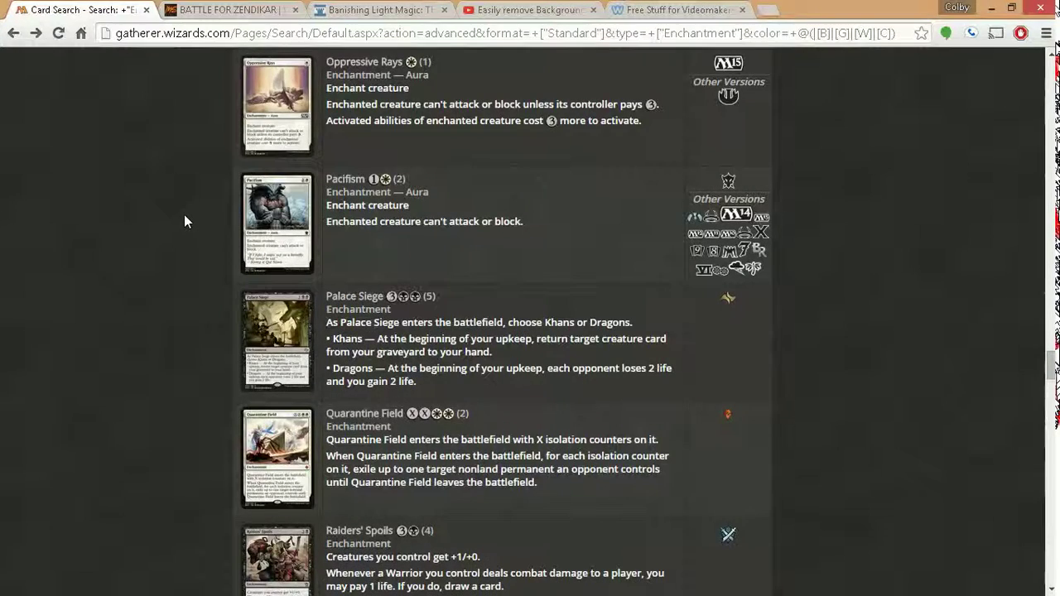
scroll(184, 215, down, 1)
scroll(184, 206, down, 1)
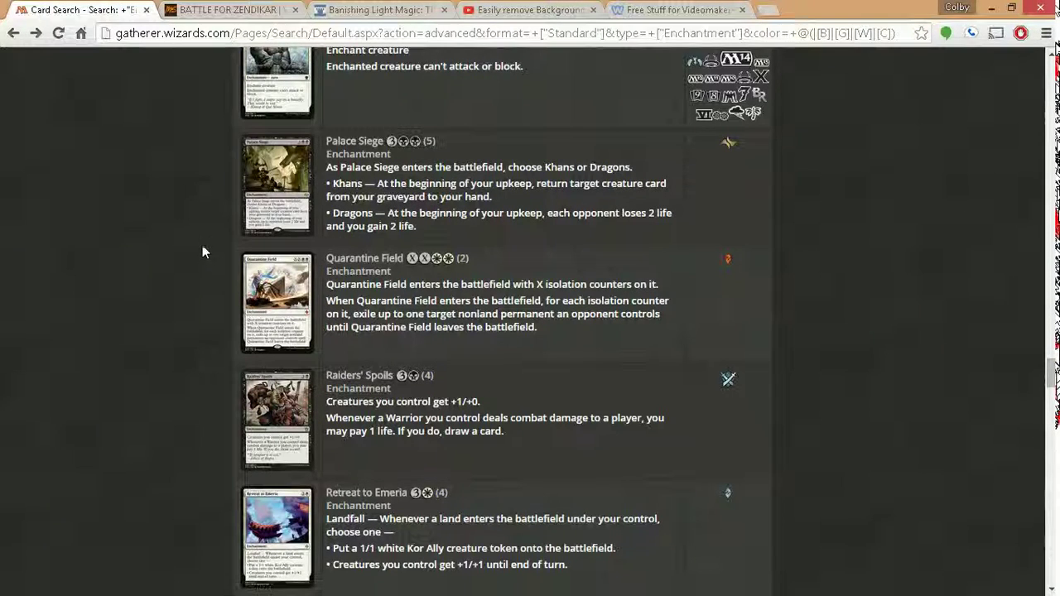
scroll(205, 222, down, 1)
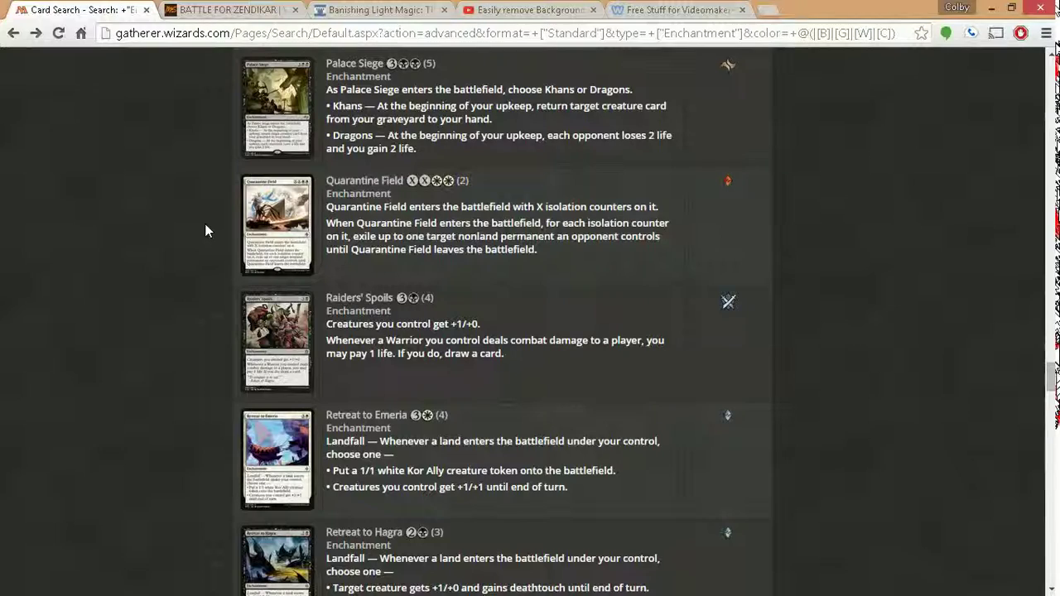
scroll(214, 217, down, 5)
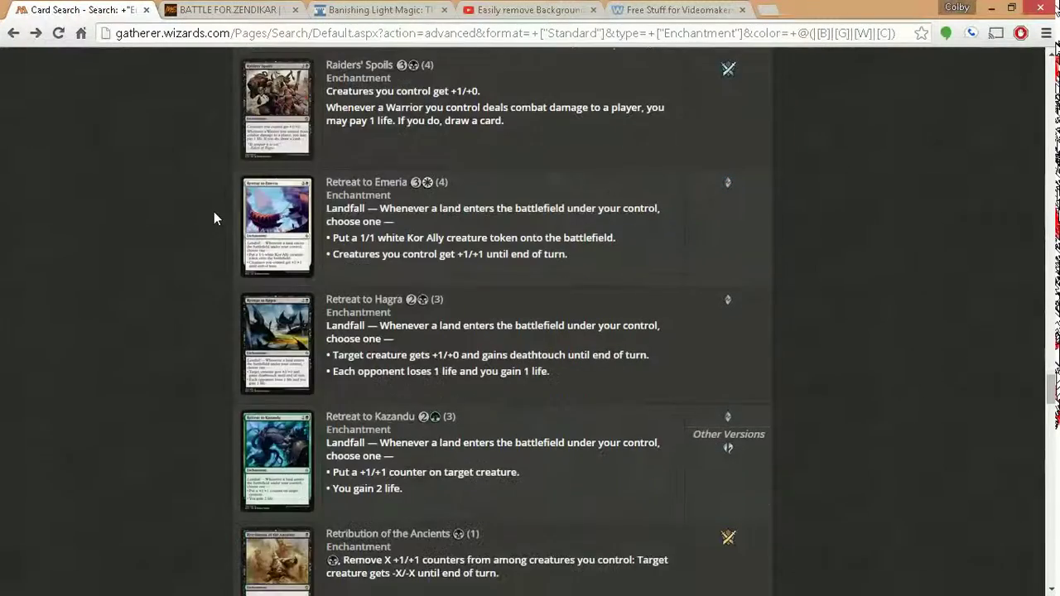
scroll(212, 224, down, 2)
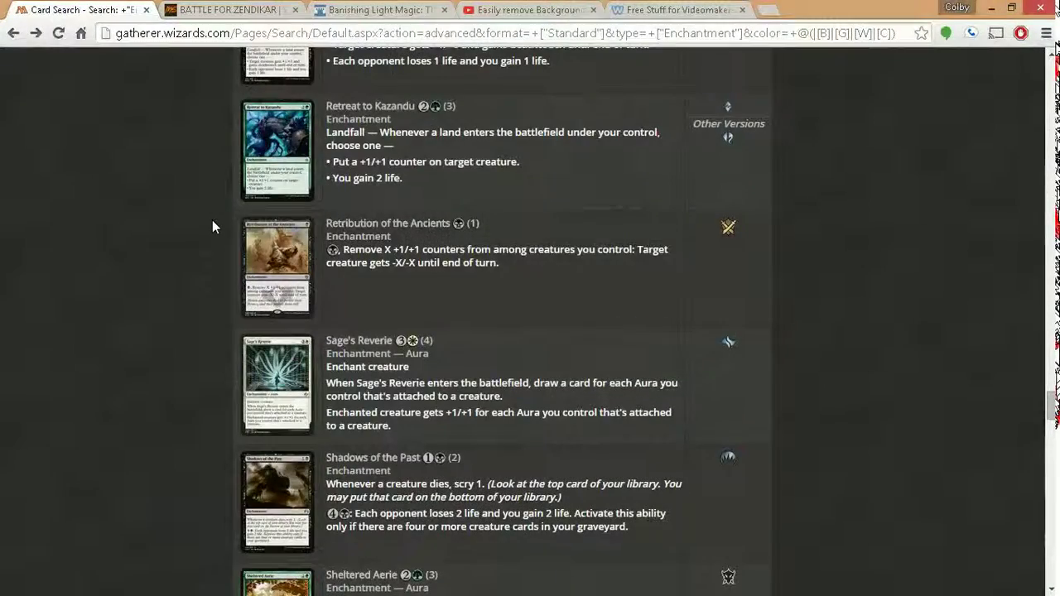
scroll(215, 220, up, 3)
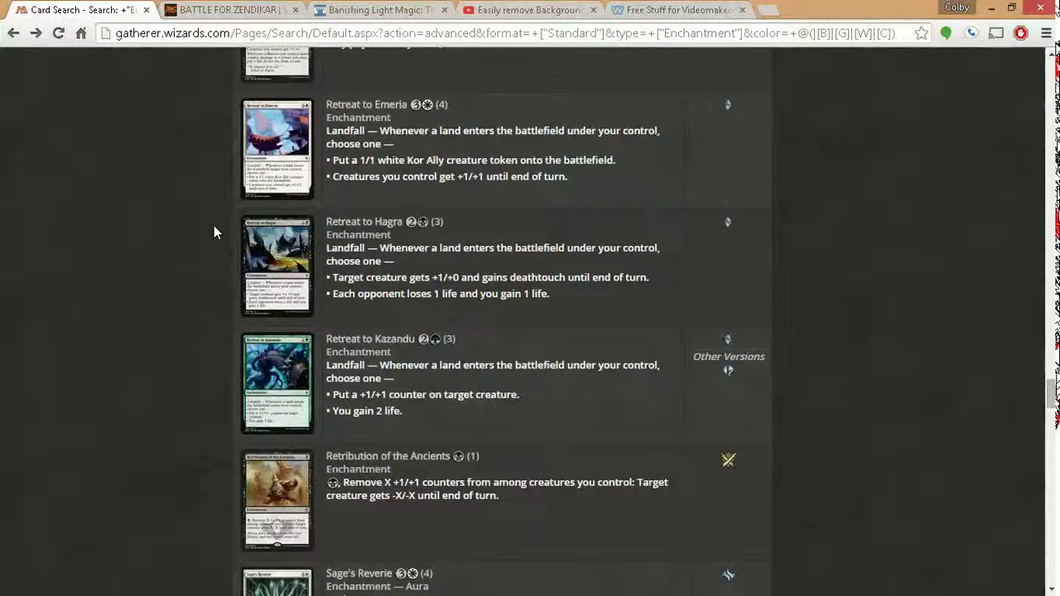
scroll(214, 226, up, 2)
scroll(214, 226, down, 1)
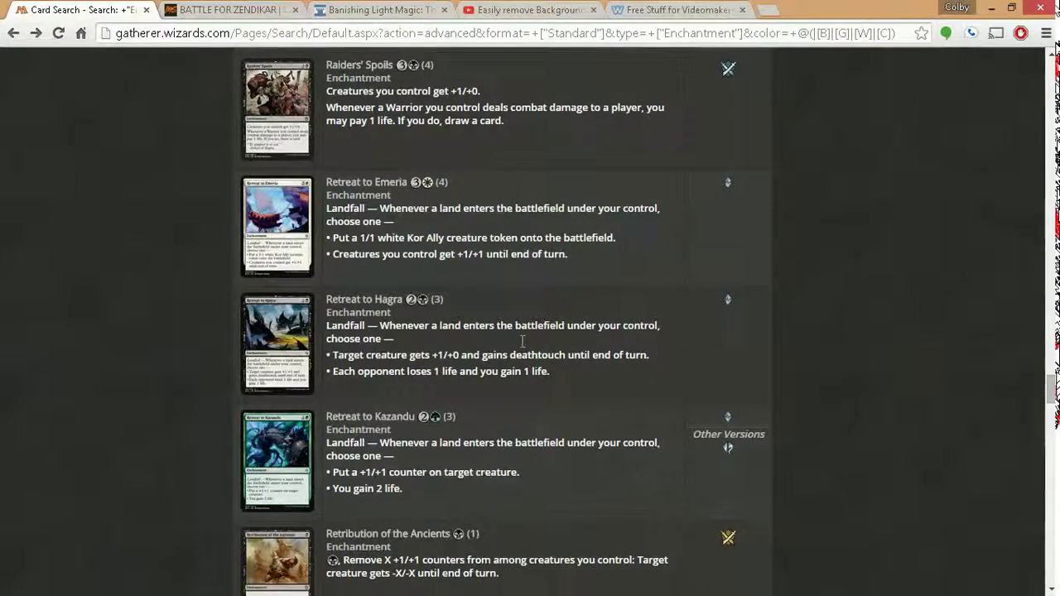
scroll(194, 271, down, 5)
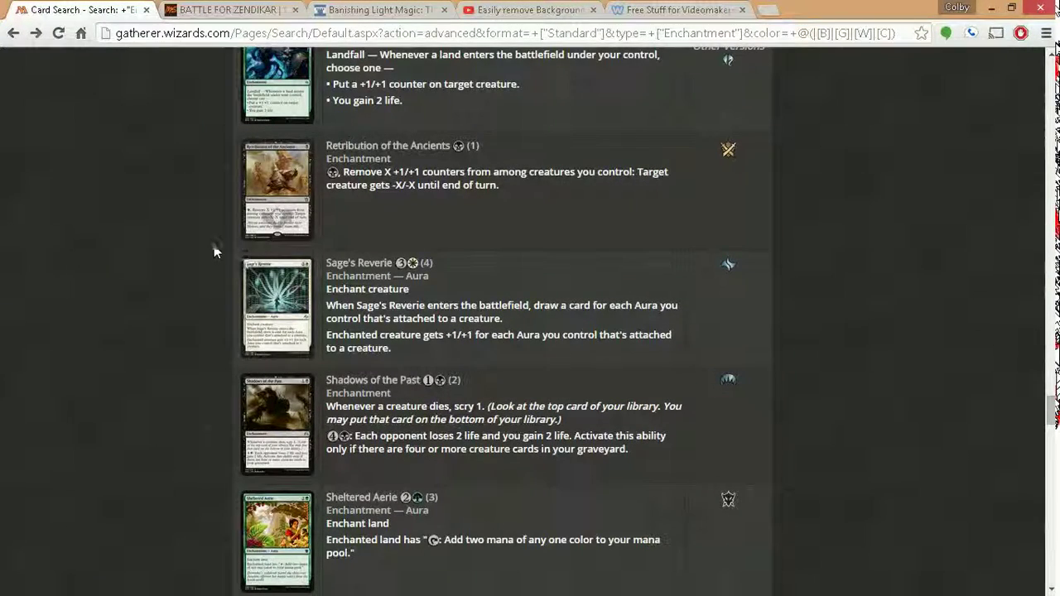
Read the enchantment entries in the search results from Sage's Reverie through Silkwrap.
scroll(220, 258, down, 1)
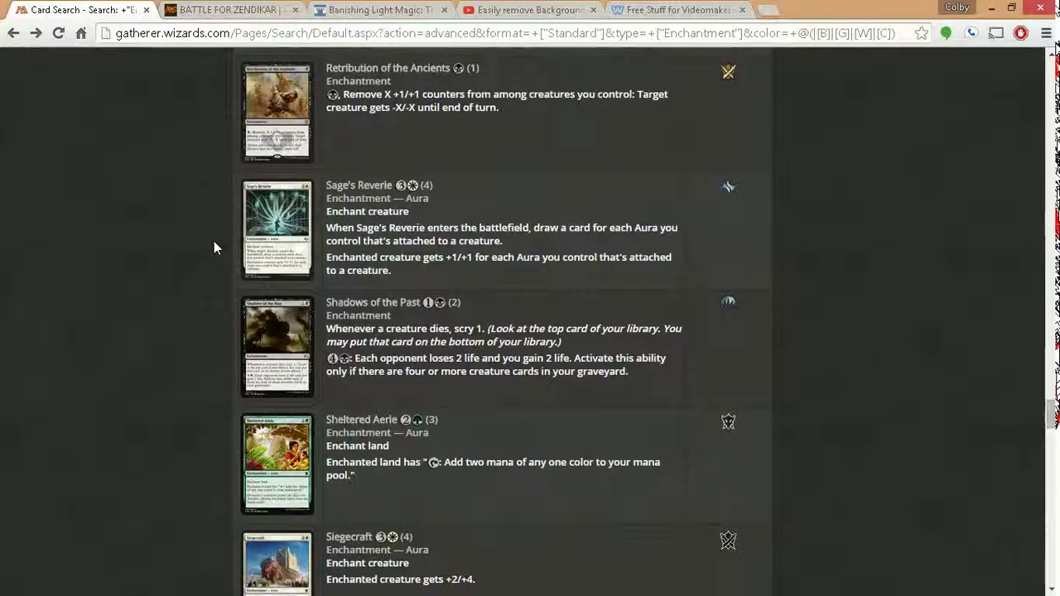
scroll(214, 248, down, 1)
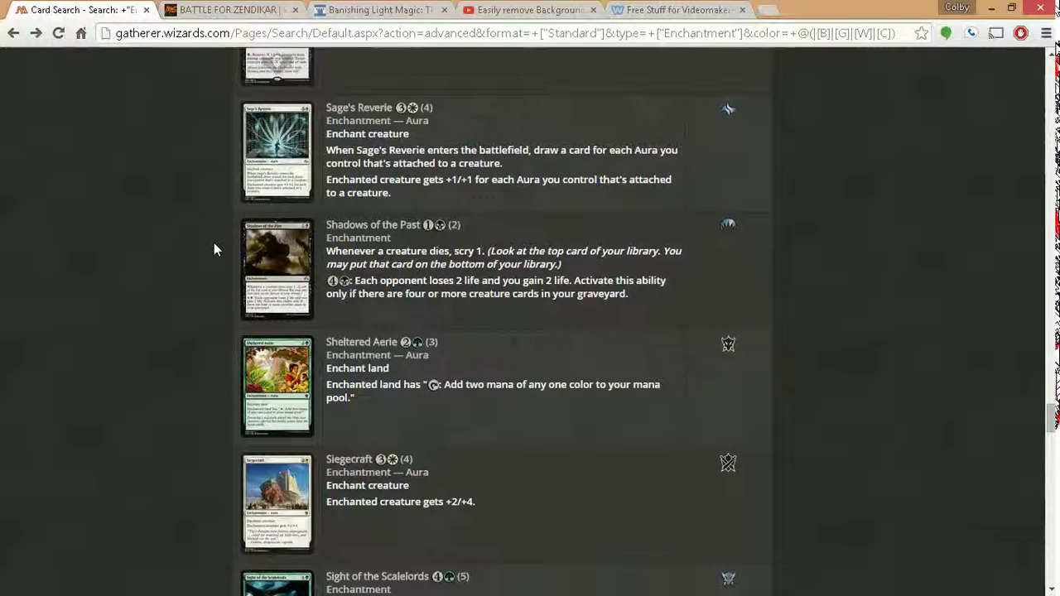
scroll(213, 245, down, 2)
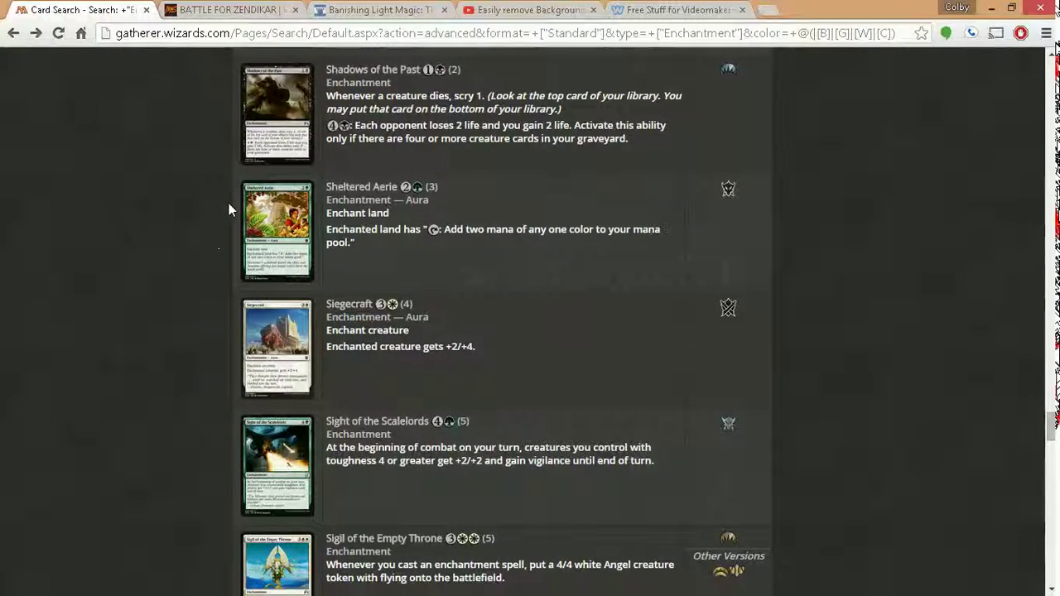
scroll(228, 207, down, 1)
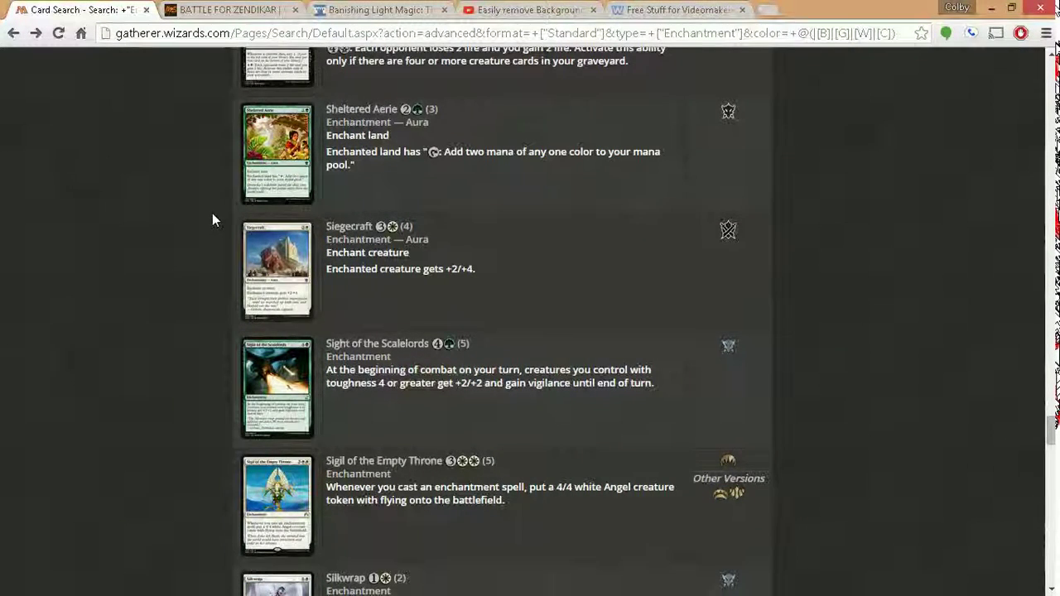
scroll(213, 212, down, 1)
scroll(212, 216, down, 1)
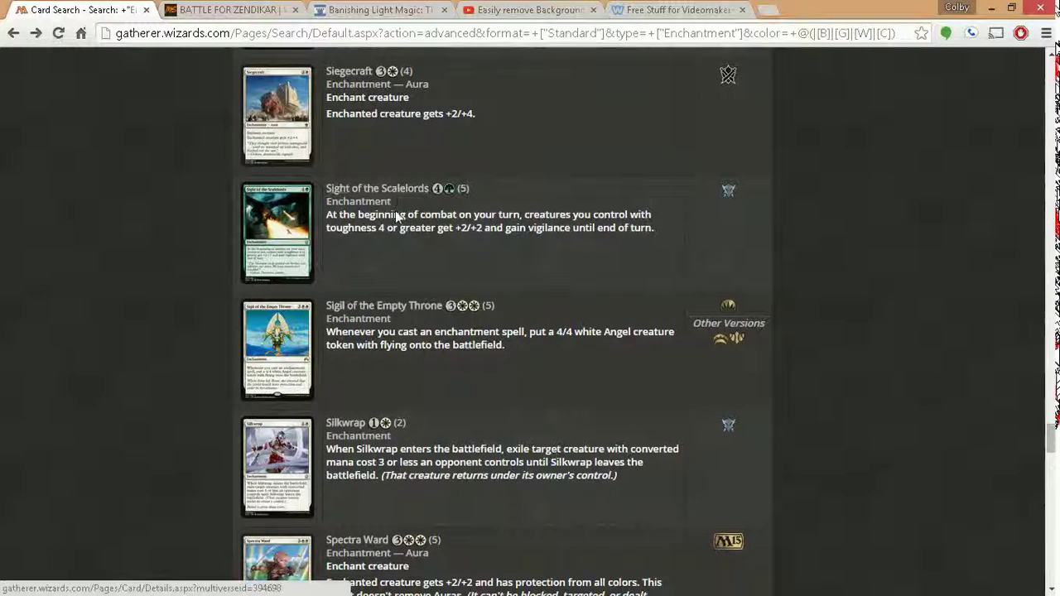
Switch to OpenOffice Writer and look back through the collected cards from "Creature-based" up to the "Exiling spells" heading.
mouse_move(1023, 239)
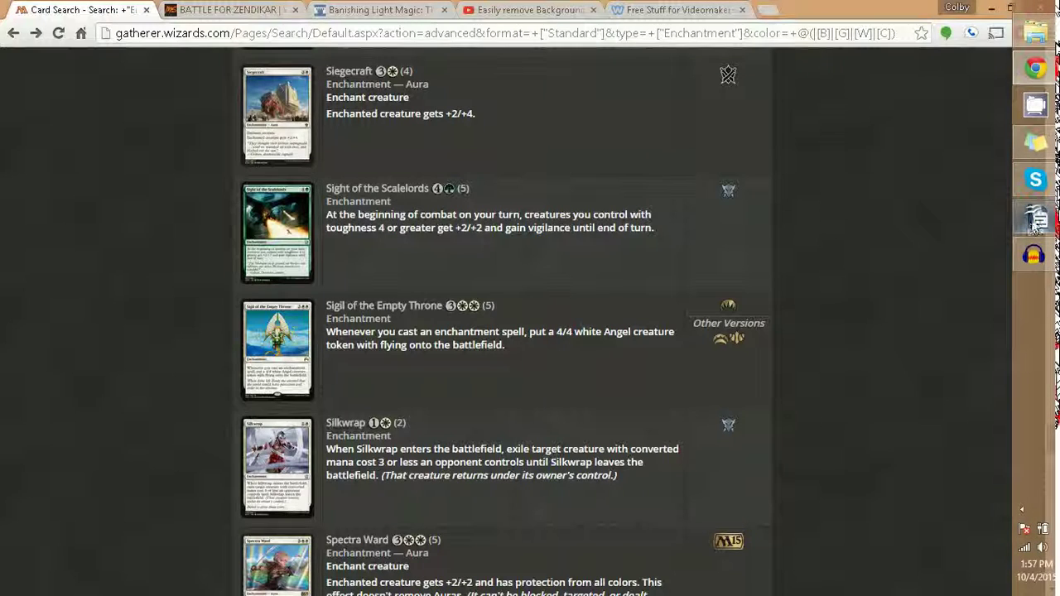
click(1034, 220)
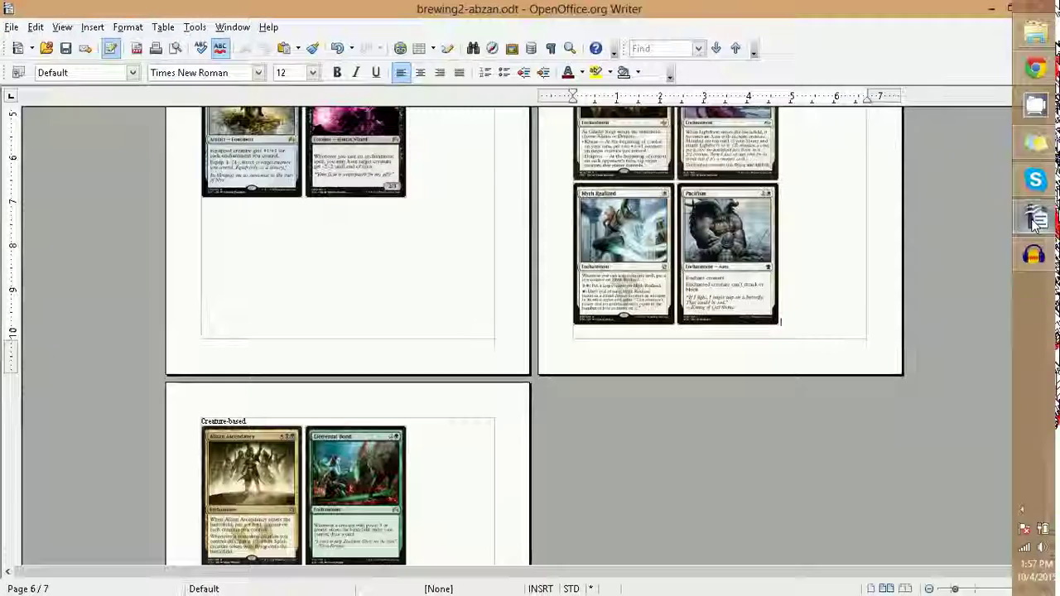
scroll(514, 430, down, 3)
scroll(512, 444, up, 4)
scroll(512, 431, up, 5)
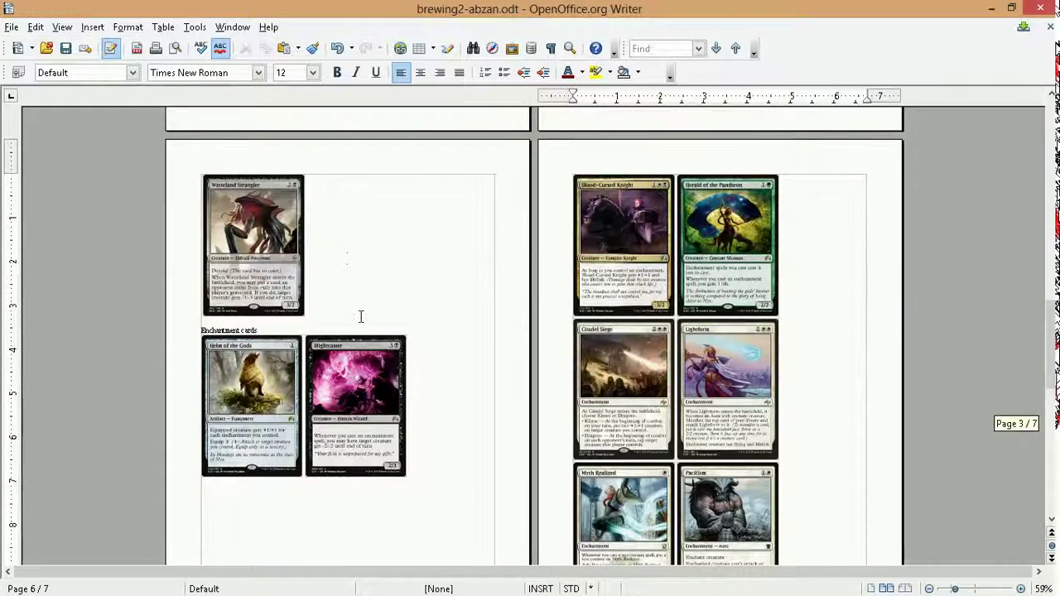
scroll(494, 401, up, 9)
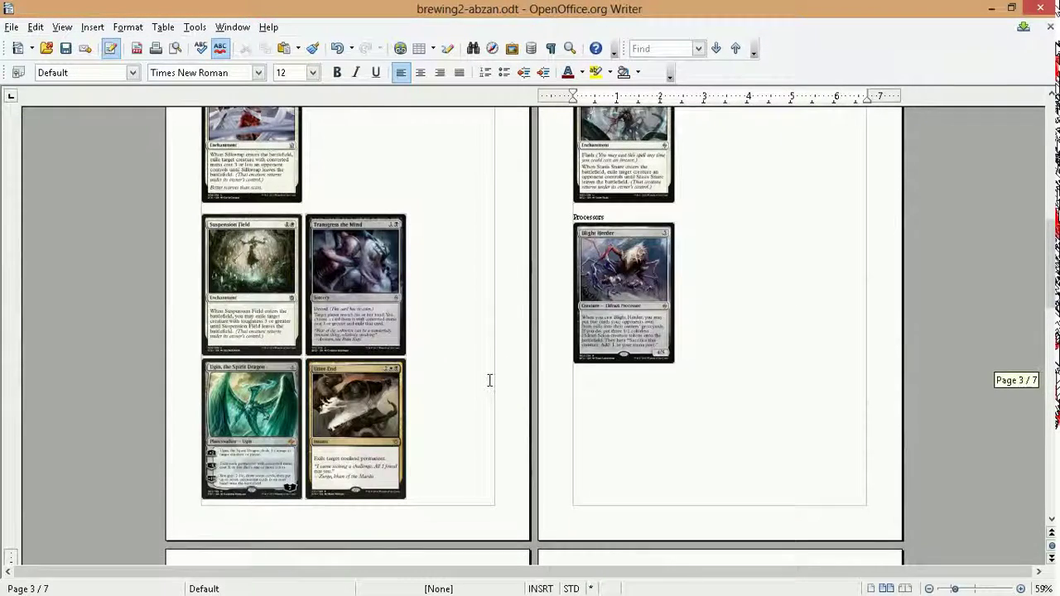
scroll(469, 335, up, 15)
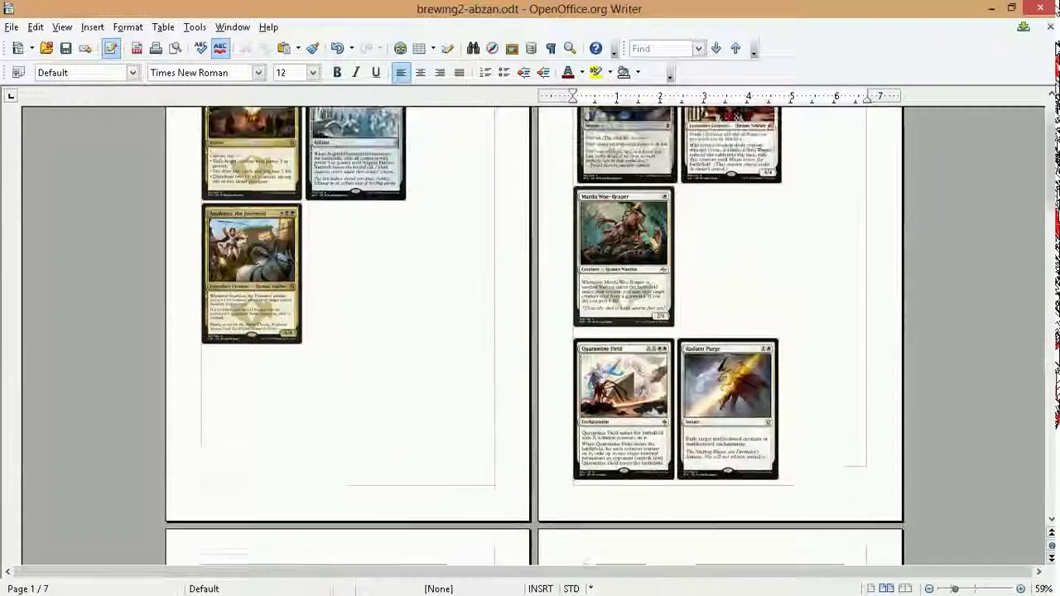
scroll(468, 343, up, 2)
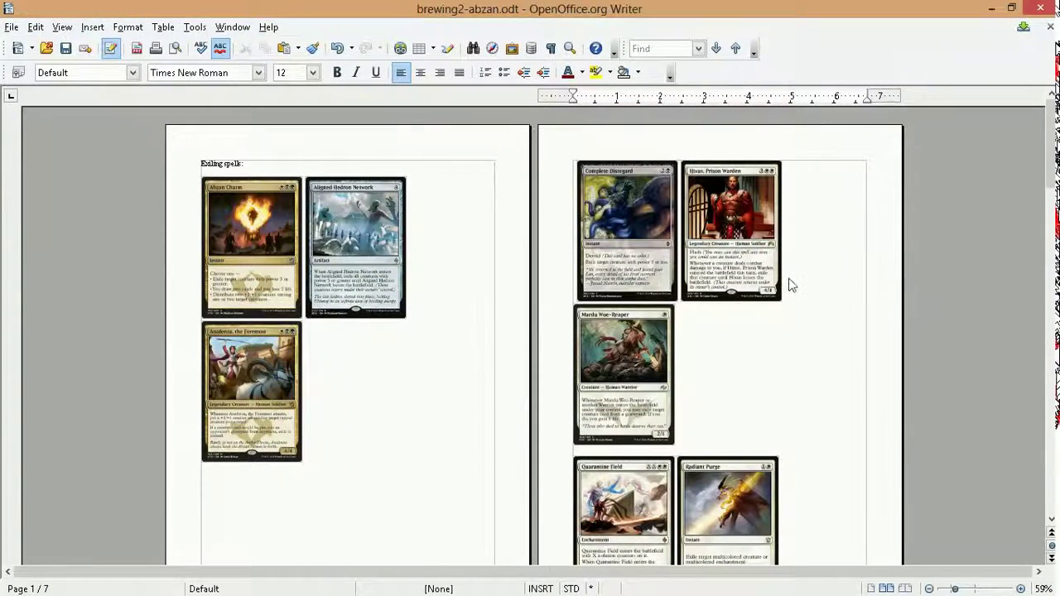
Switch to Chrome and read the remaining enchantment entries from Spectra Ward through Zendikar's Roil.
click(1036, 71)
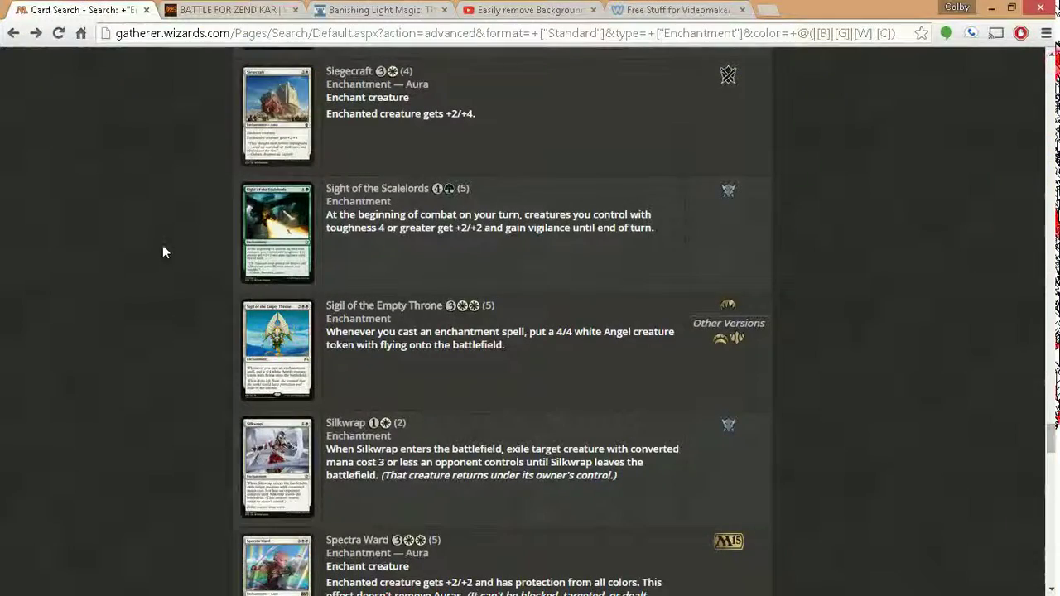
scroll(164, 248, down, 4)
scroll(193, 245, down, 2)
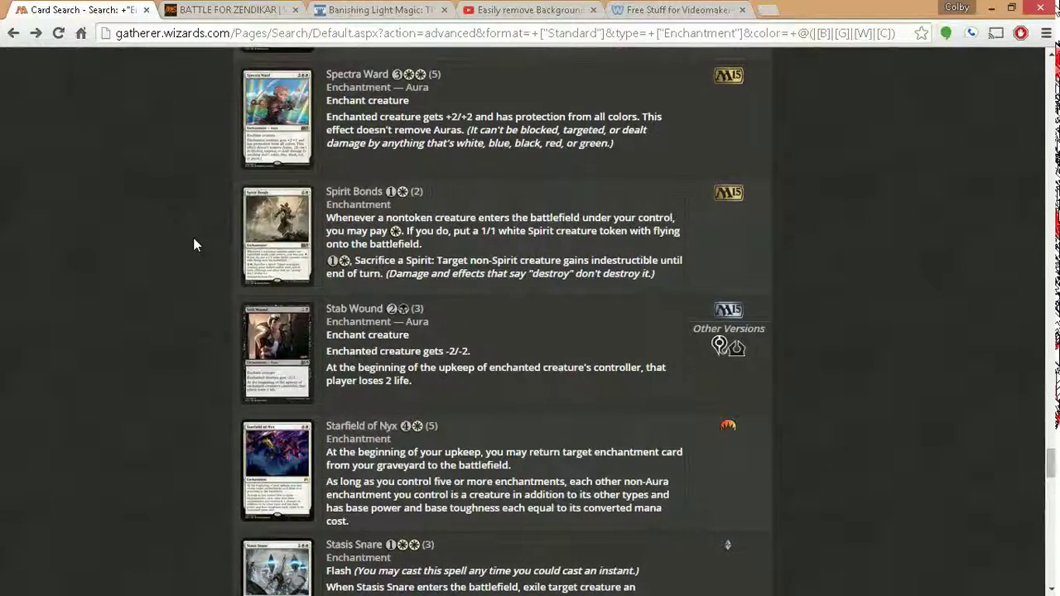
scroll(195, 240, down, 3)
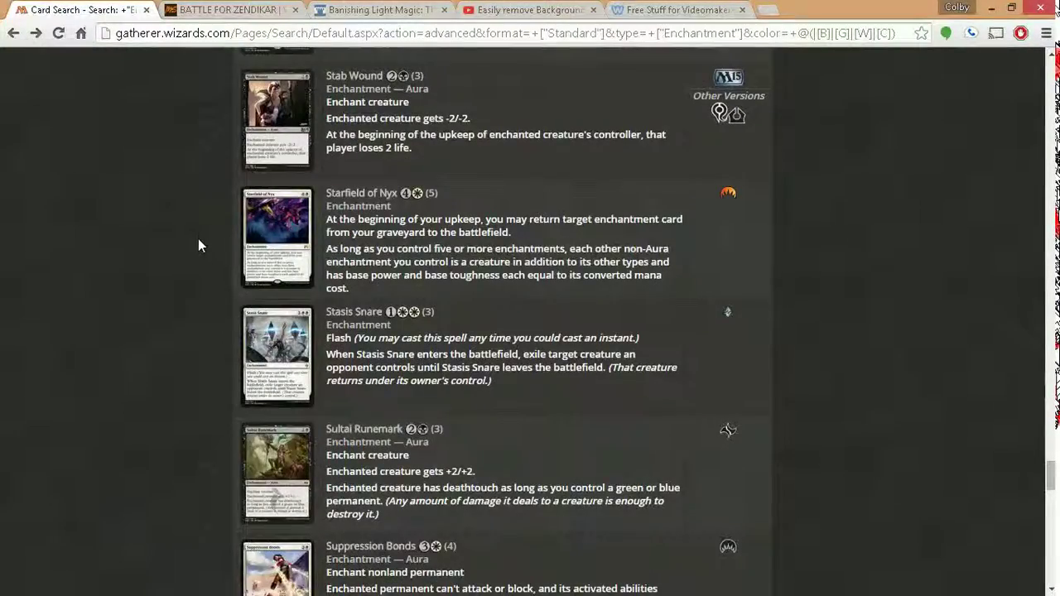
scroll(199, 239, down, 2)
scroll(199, 238, down, 1)
scroll(199, 238, down, 2)
scroll(200, 233, down, 3)
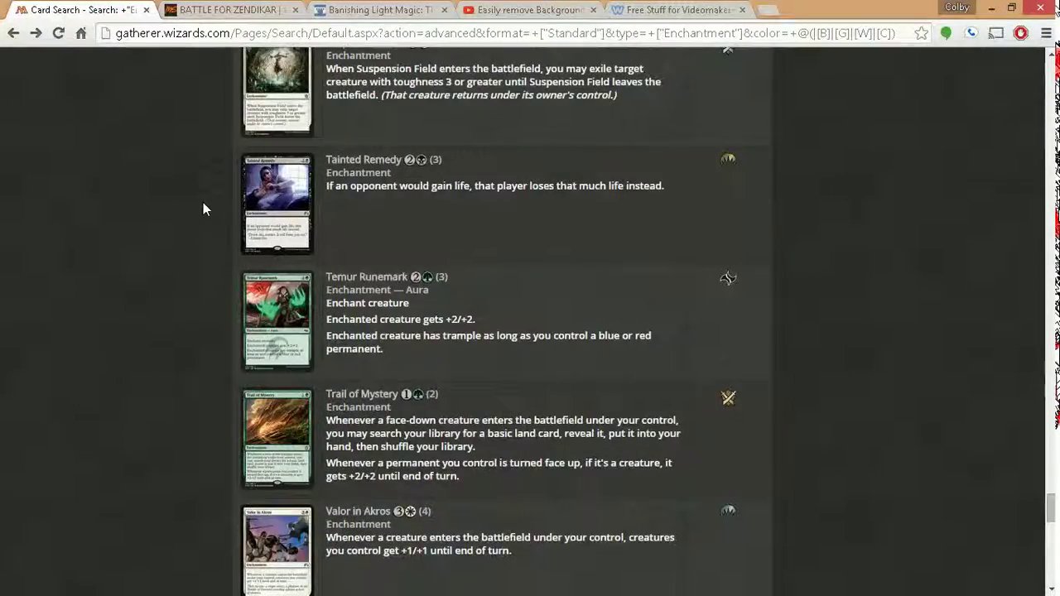
scroll(203, 201, down, 2)
scroll(203, 207, down, 2)
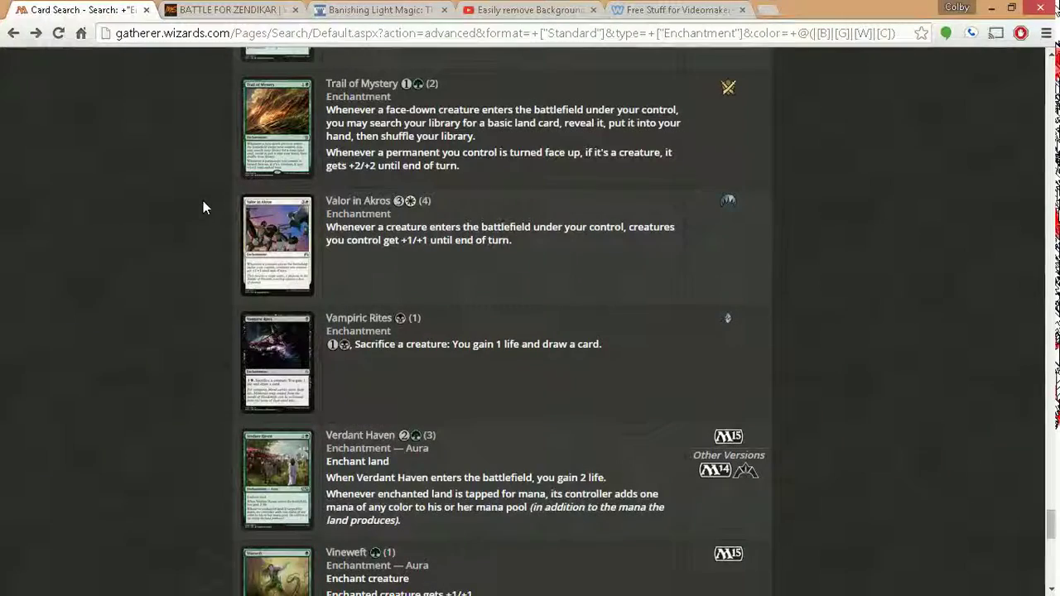
scroll(203, 208, down, 1)
scroll(203, 207, down, 2)
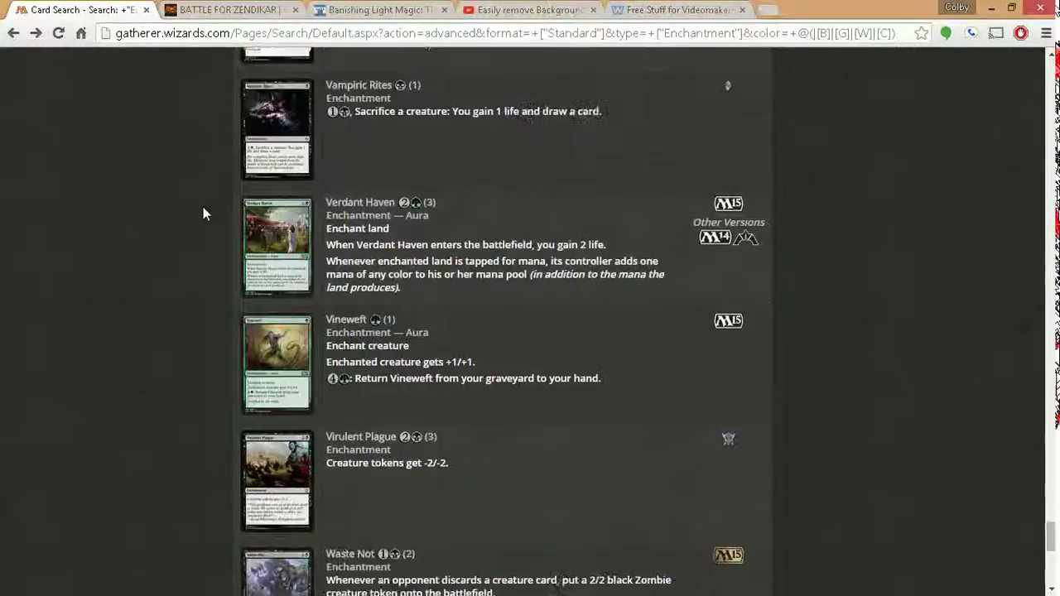
scroll(203, 208, down, 3)
scroll(203, 207, down, 3)
scroll(203, 211, down, 1)
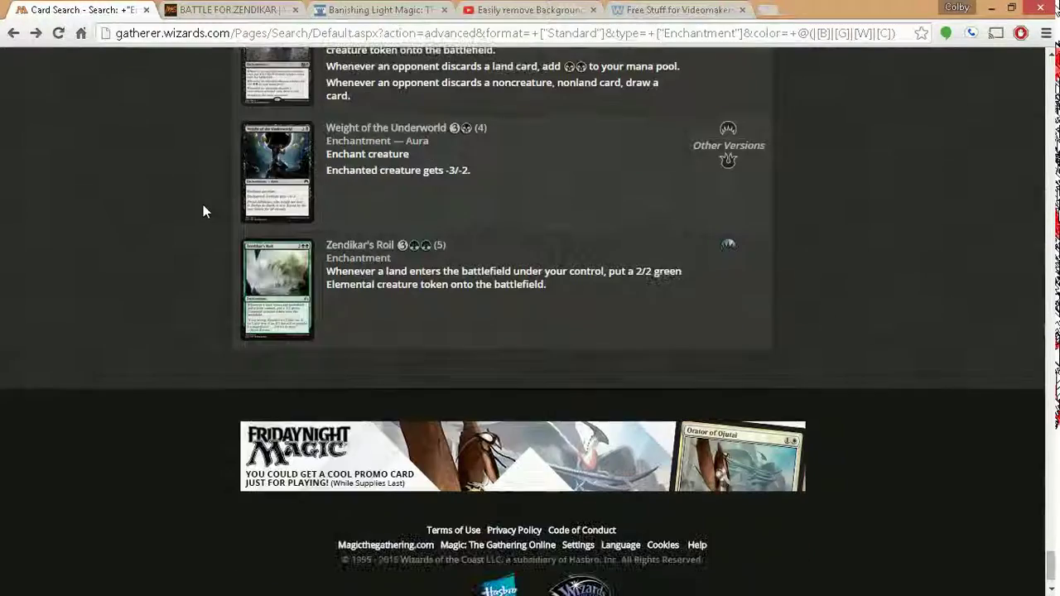
scroll(1052, 530, up, 4)
drag(1054, 530, 1054, 75)
Switch to OpenOffice Writer and review the cards under "Exiling spells", from Abzan Charm through Stasis Snare.
mouse_move(1057, 91)
click(1037, 217)
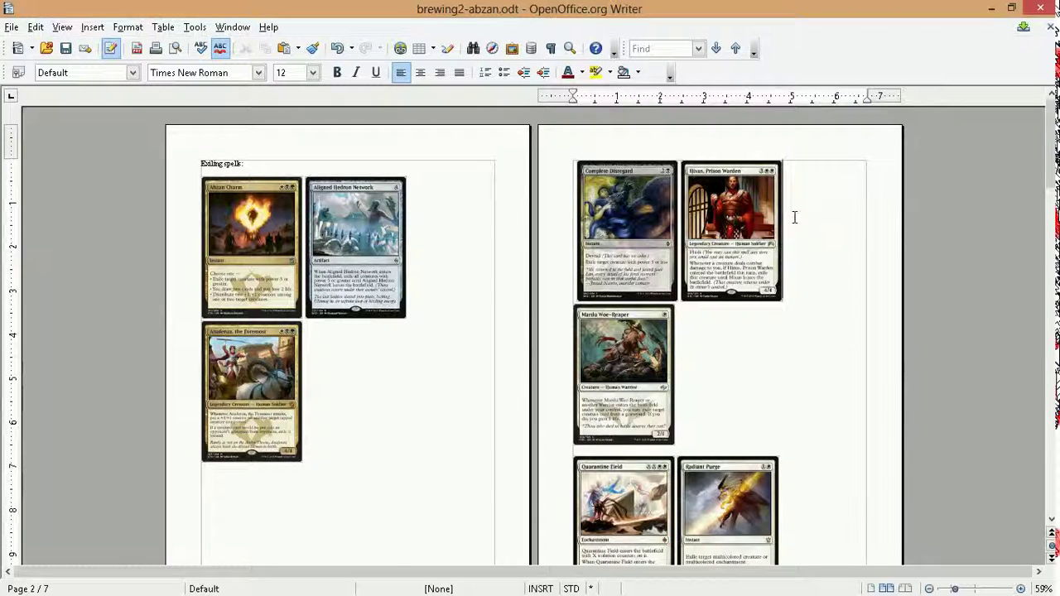
scroll(811, 211, down, 1)
scroll(816, 222, up, 1)
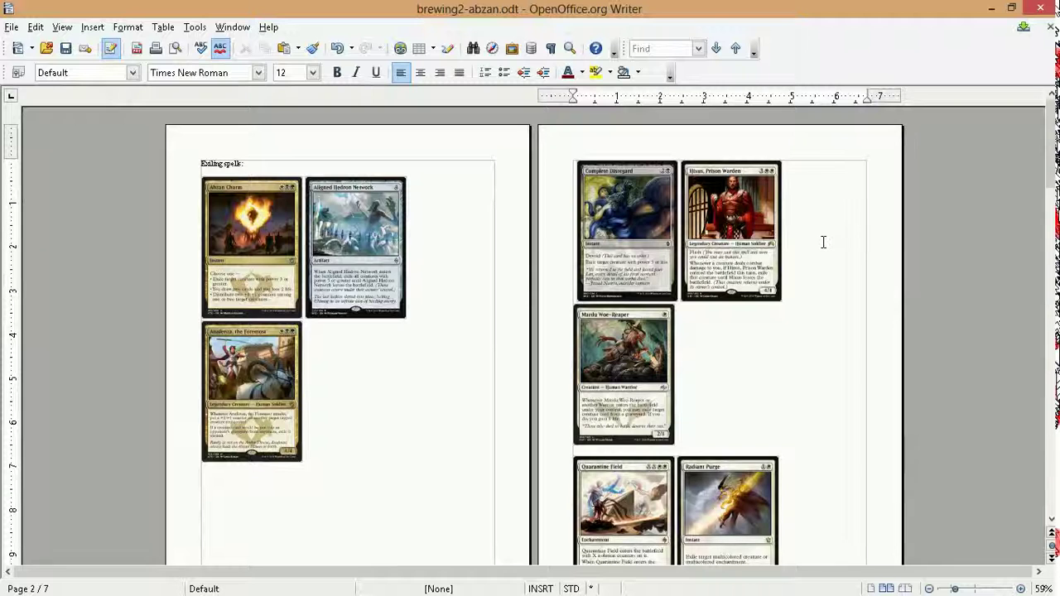
click(459, 262)
scroll(492, 259, down, 3)
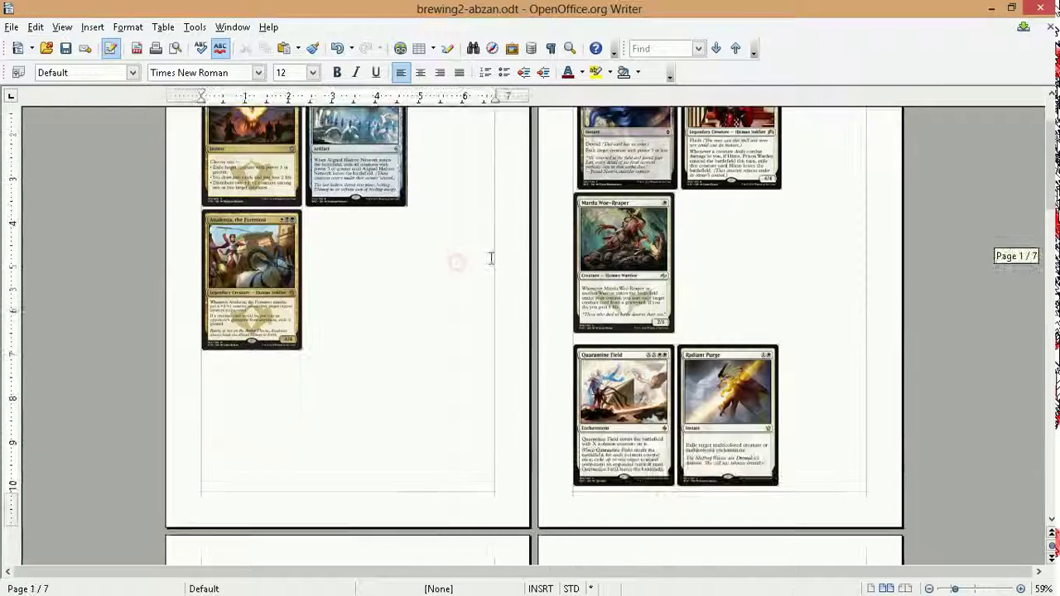
scroll(794, 346, down, 9)
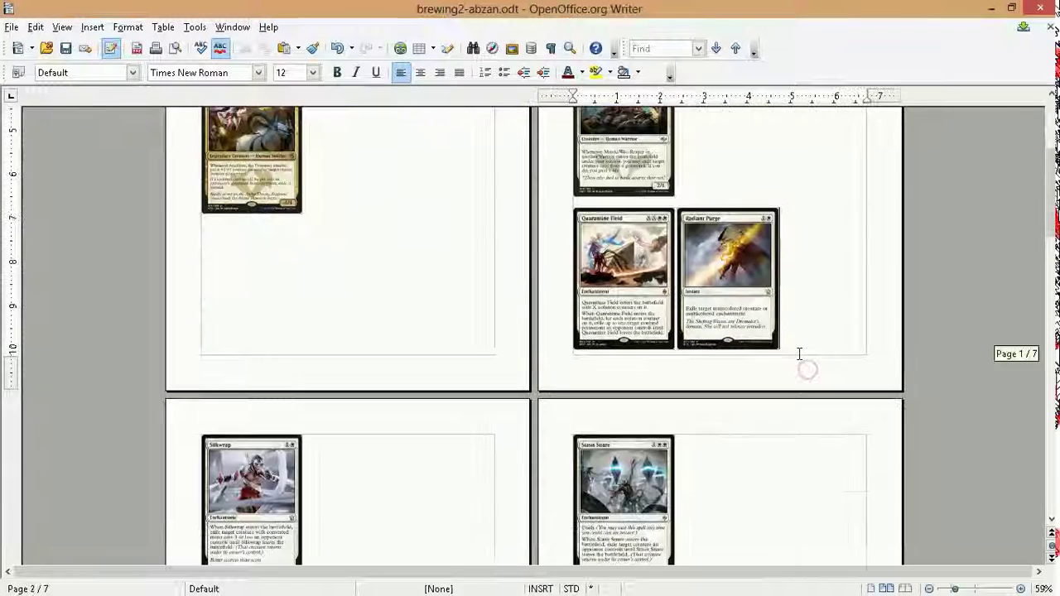
scroll(729, 311, down, 5)
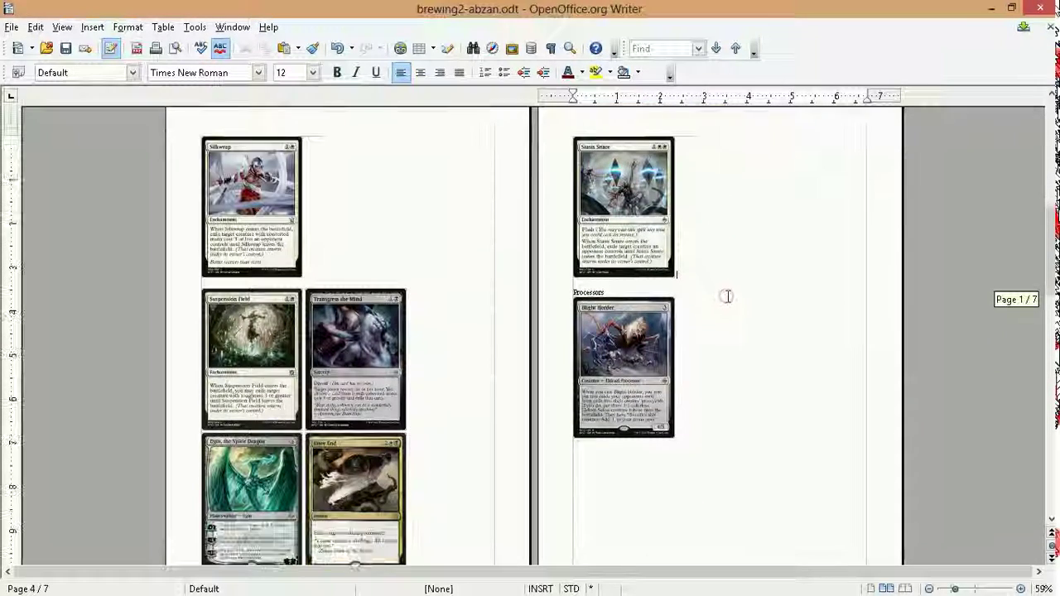
scroll(715, 296, up, 15)
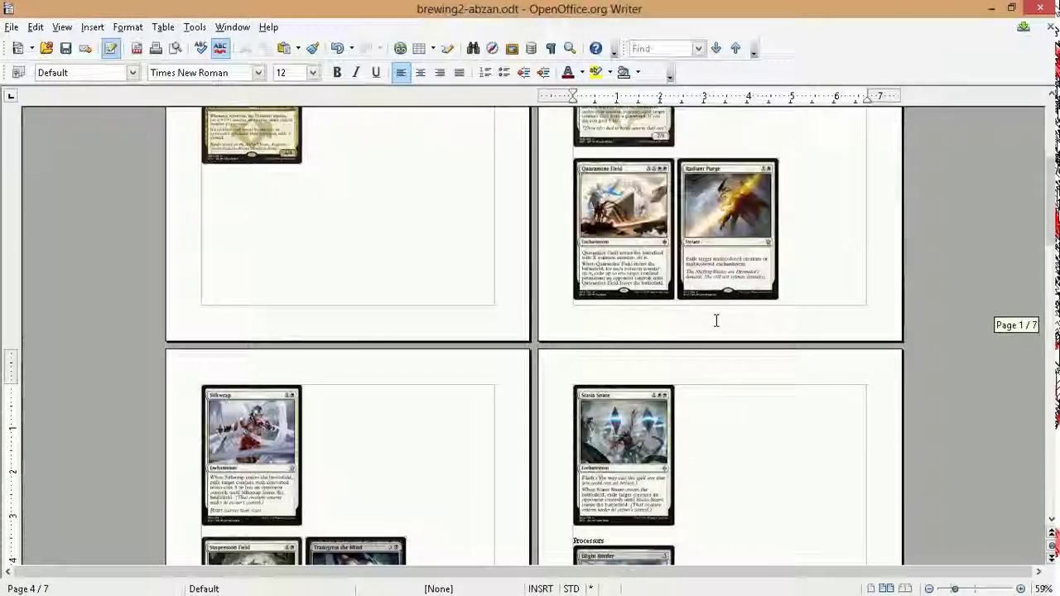
Review the collected cards across the document, including the "Processors", "Enchantment cards" and "Creature-based" groups.
click(369, 354)
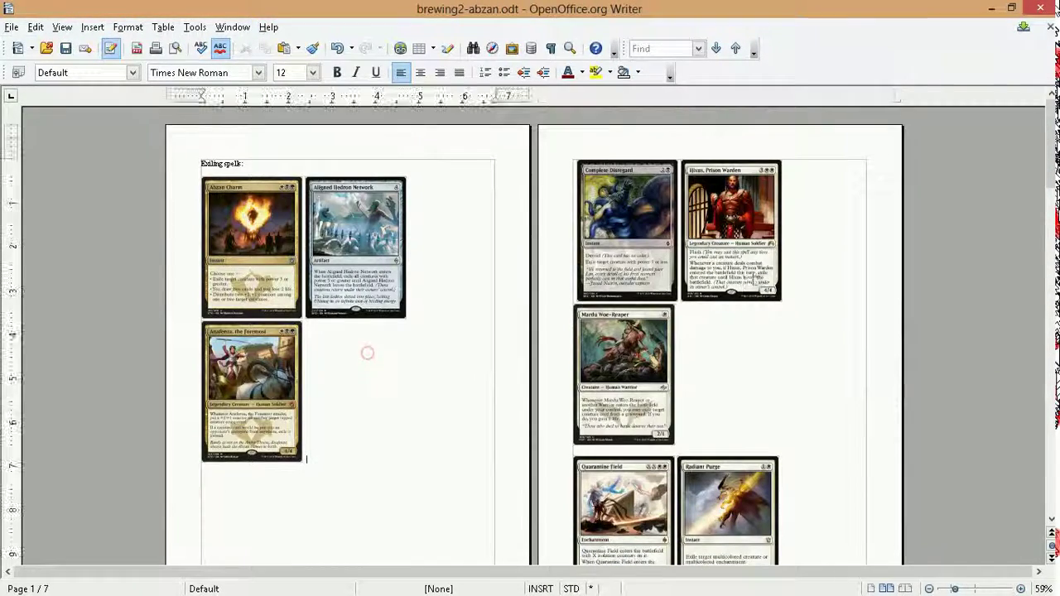
click(839, 232)
click(814, 202)
scroll(387, 367, down, 15)
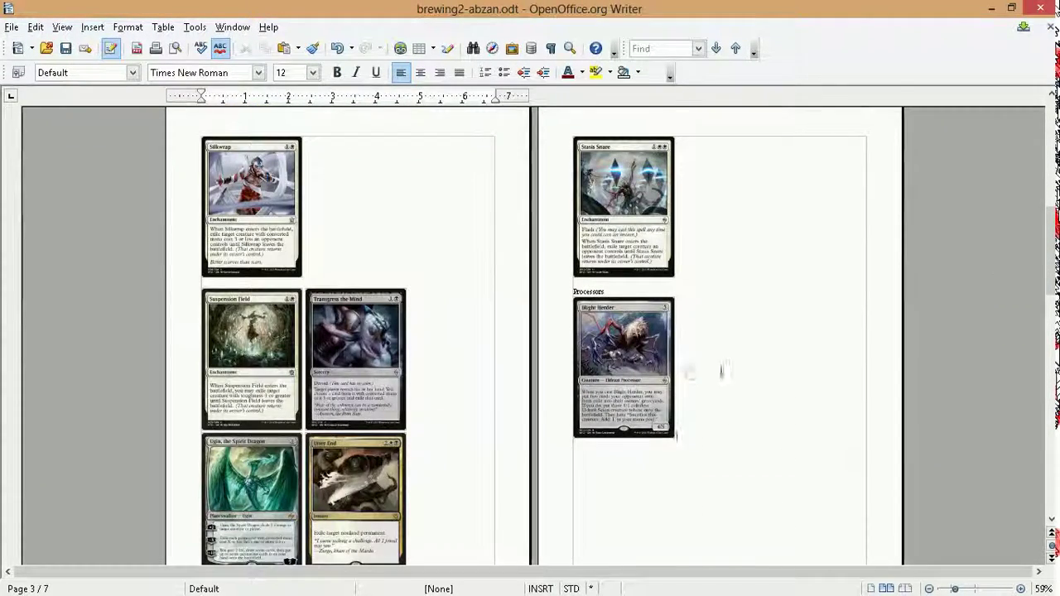
scroll(658, 319, down, 6)
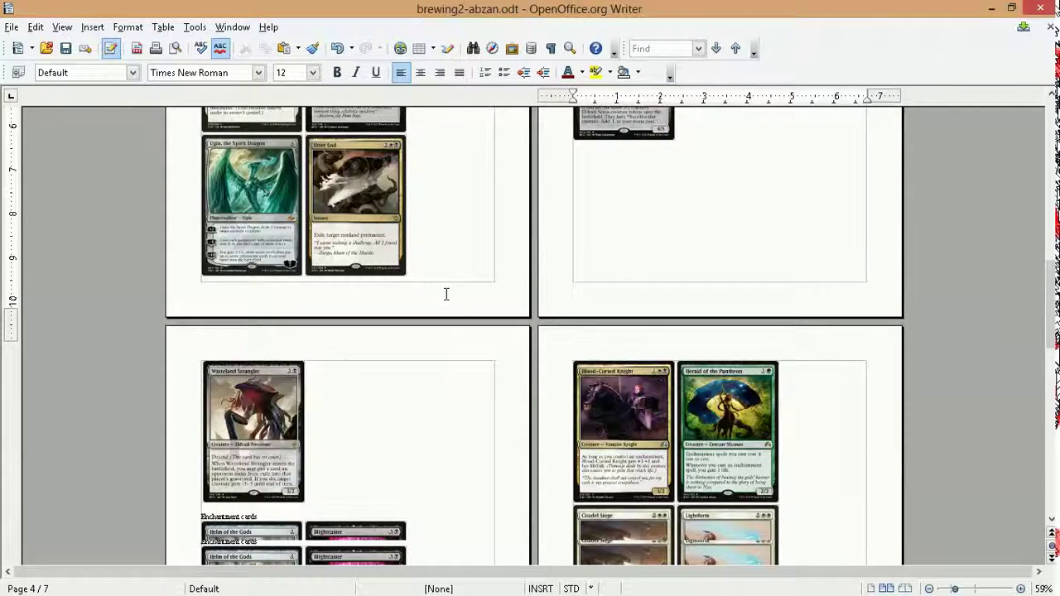
scroll(497, 315, down, 2)
scroll(488, 303, down, 2)
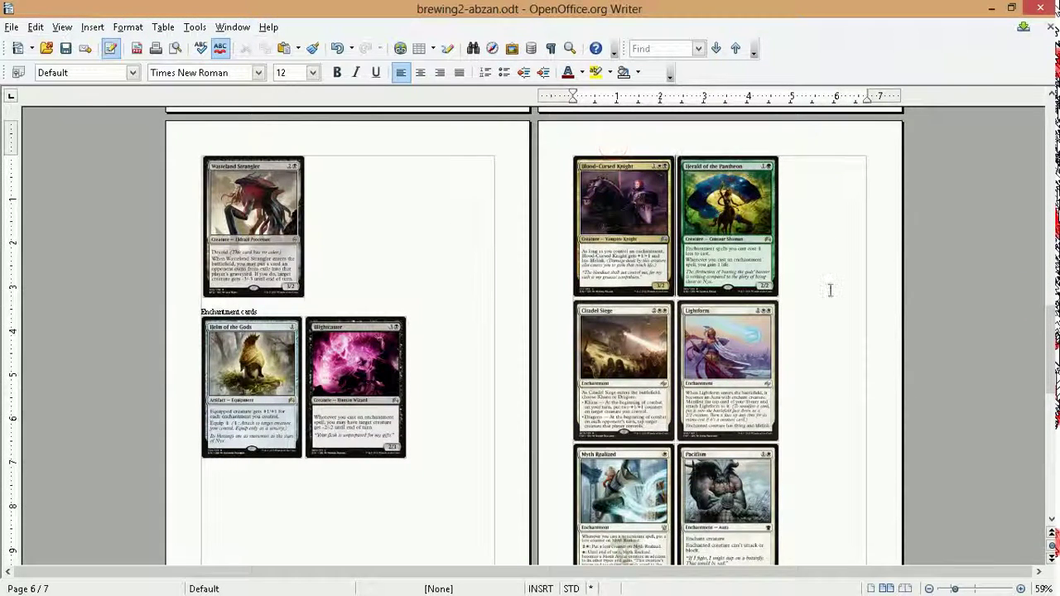
scroll(830, 290, down, 1)
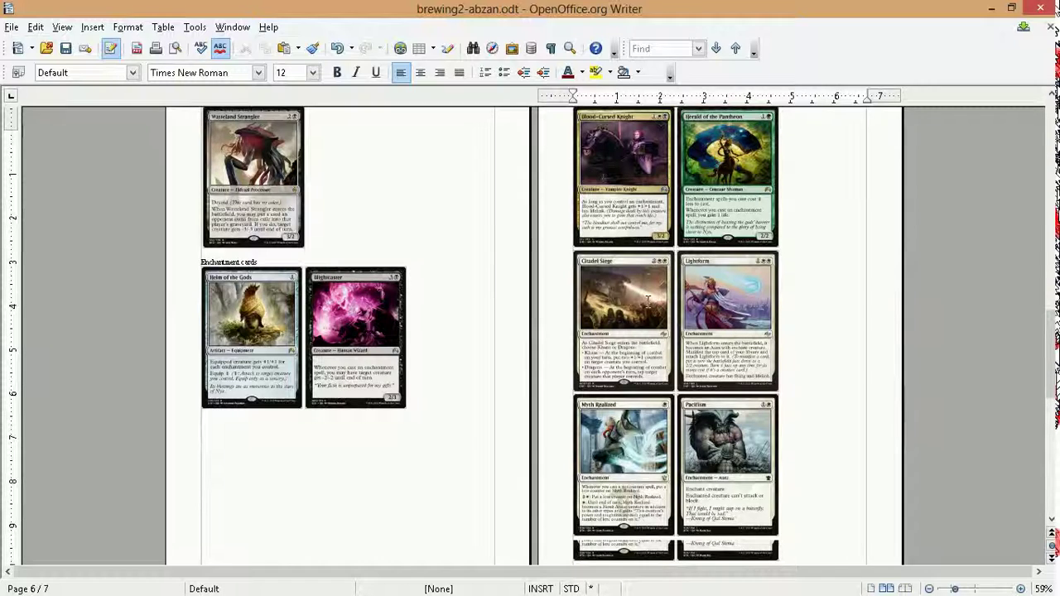
scroll(645, 300, down, 2)
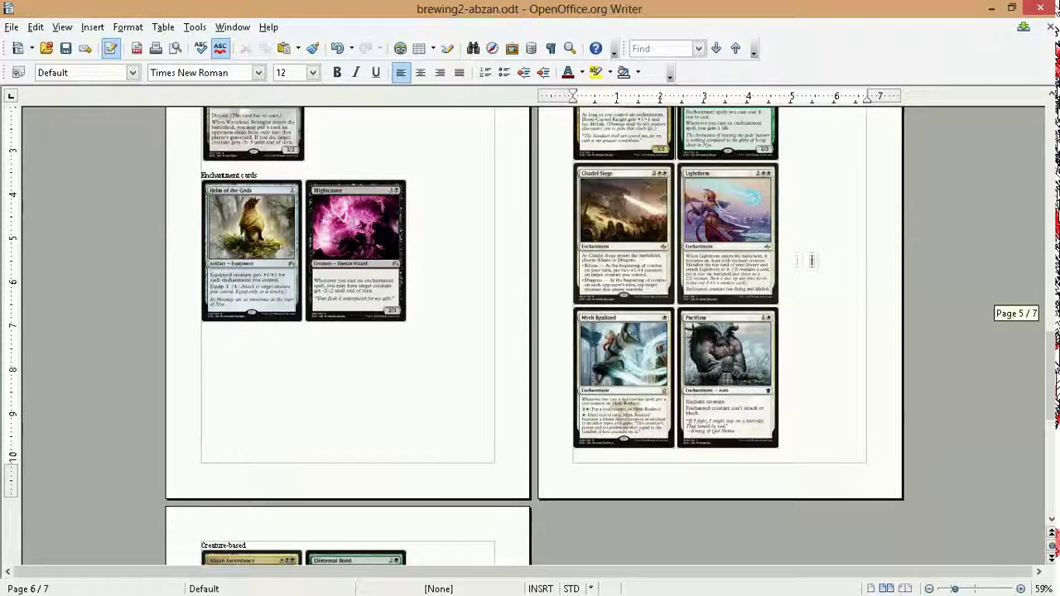
scroll(809, 255, down, 4)
scroll(784, 279, up, 4)
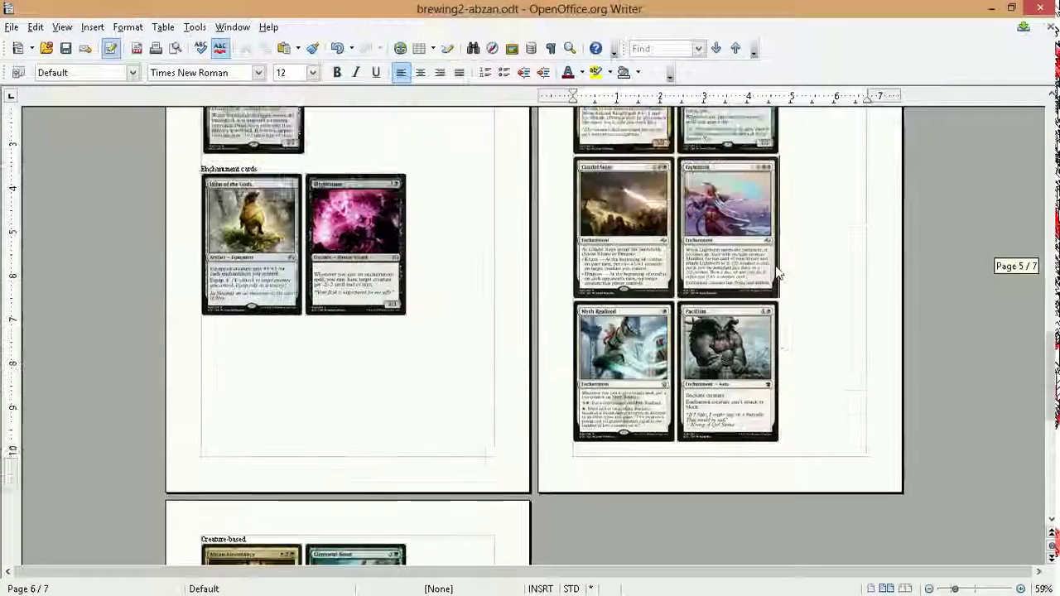
scroll(776, 265, down, 1)
scroll(779, 259, down, 2)
scroll(367, 459, up, 6)
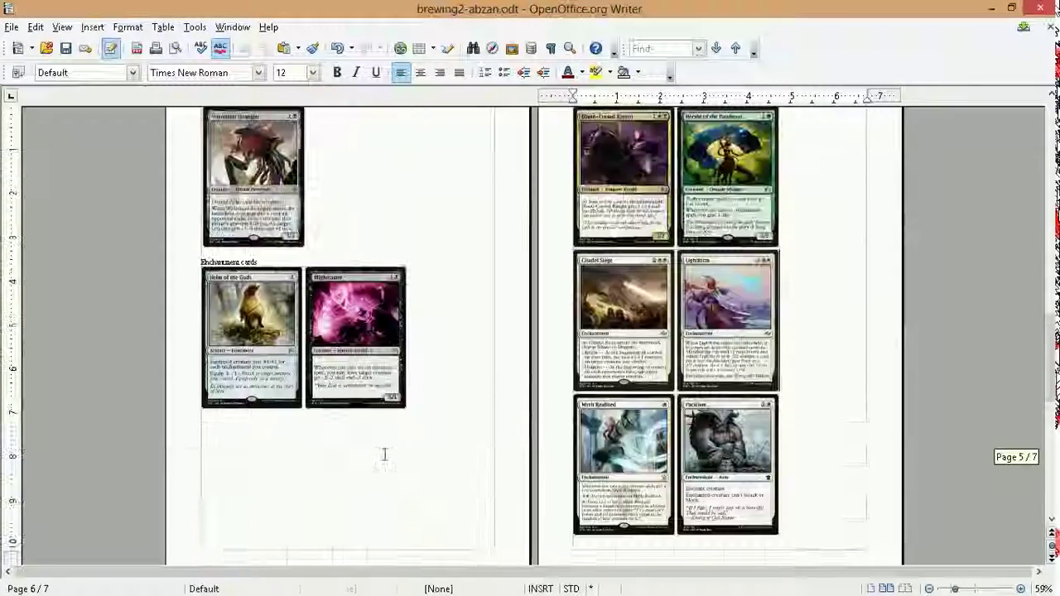
Save the brewing2-abzan document after returning to its first page.
scroll(456, 408, up, 3)
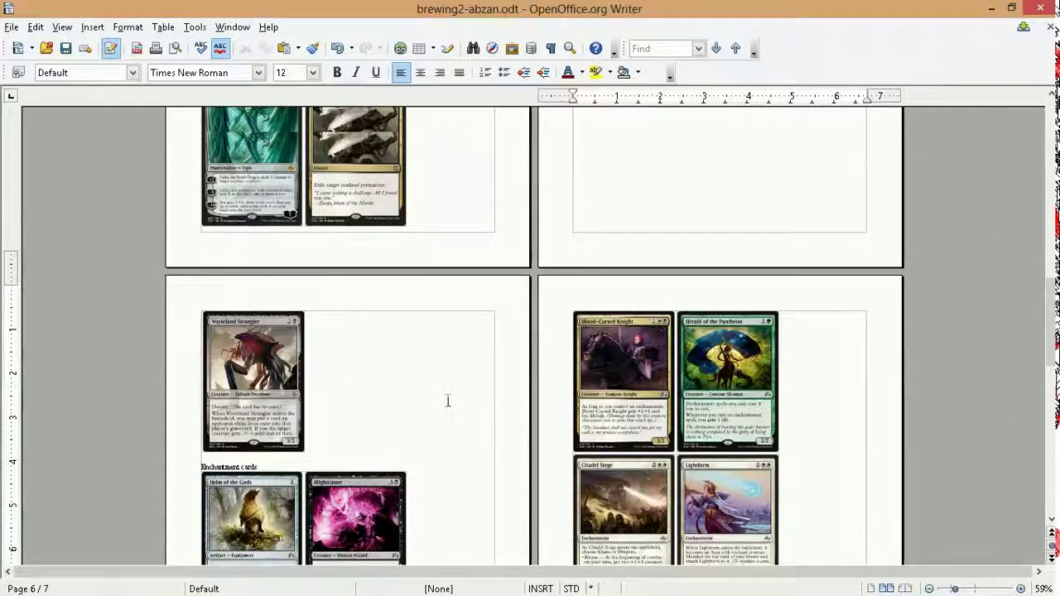
scroll(447, 400, up, 20)
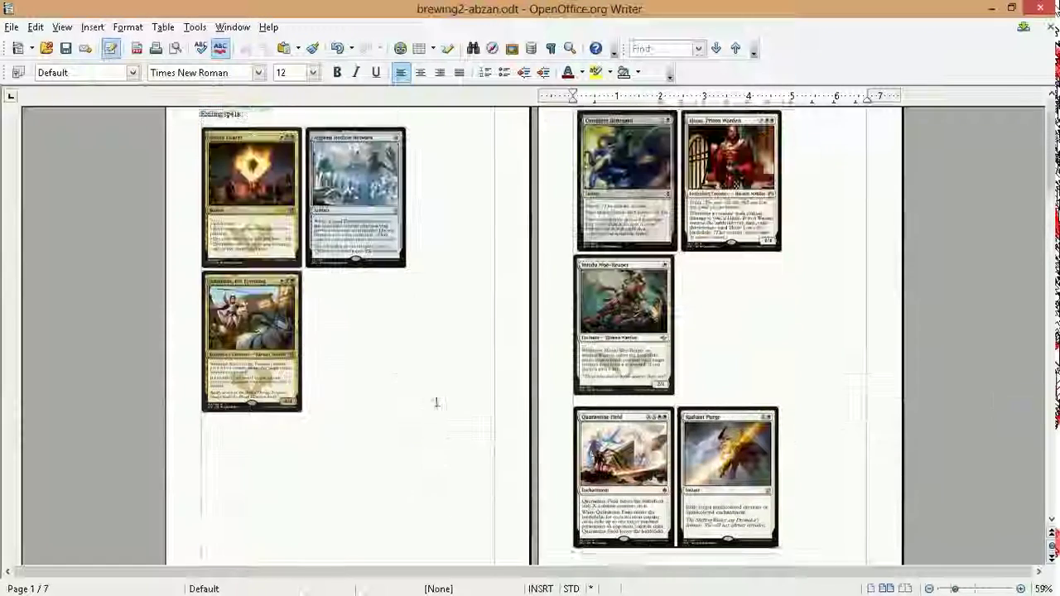
click(66, 48)
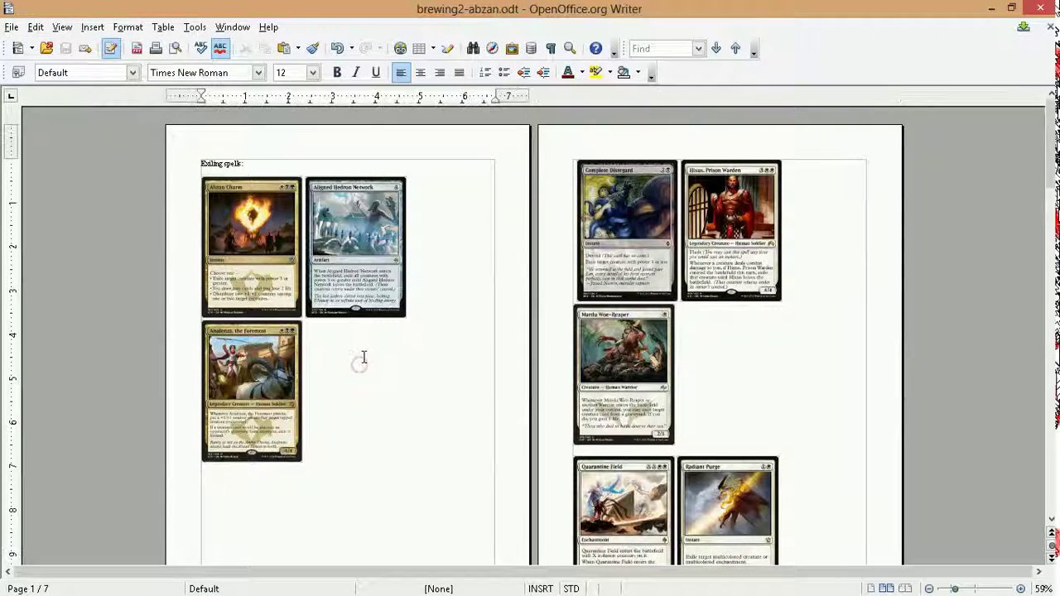
mouse_move(1041, 154)
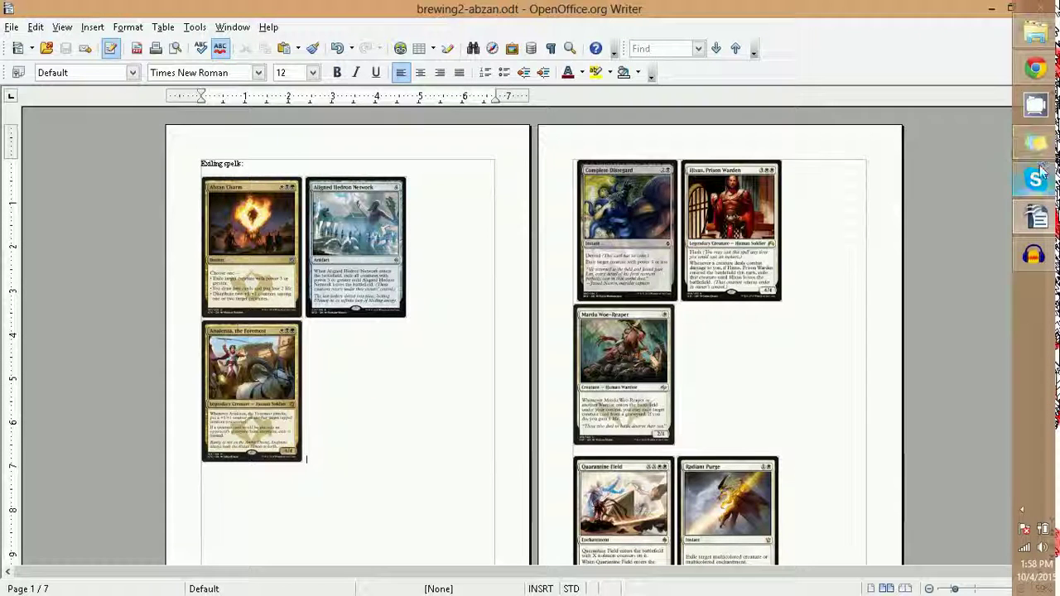